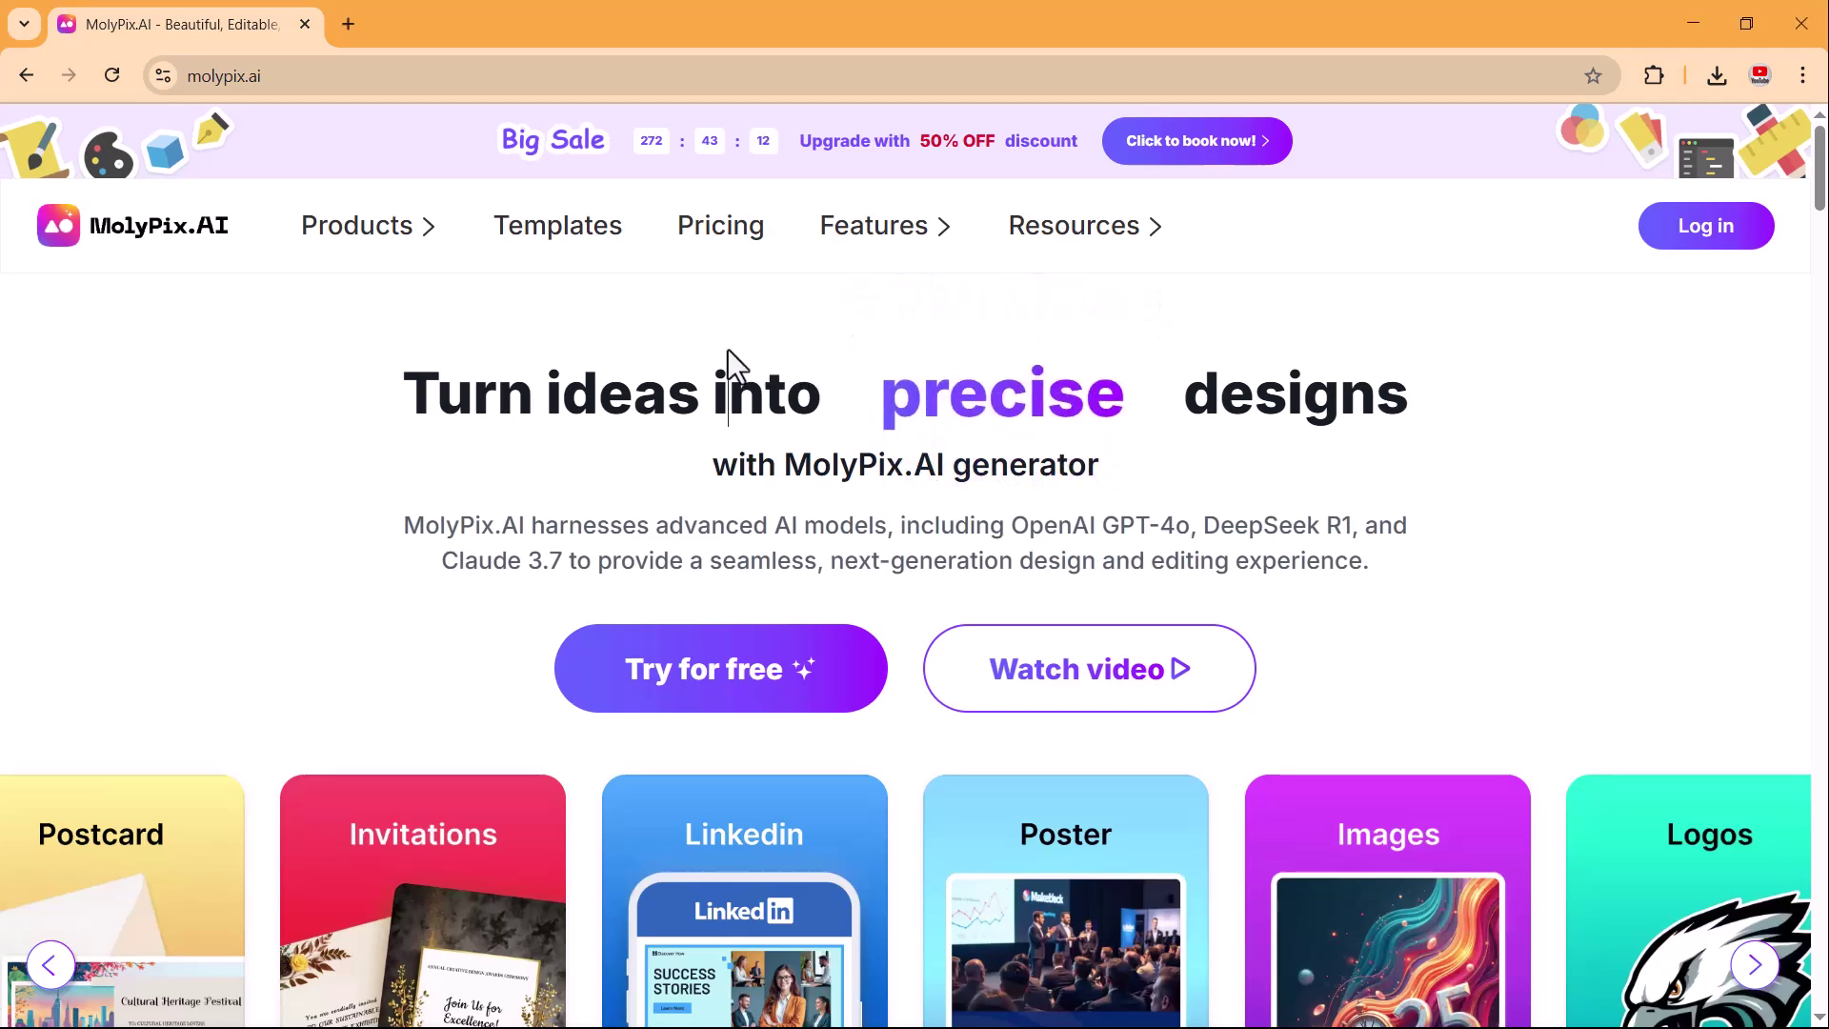
Scroll through the MolyPix.AI homepage to look over its offerings.
scroll(728, 349, down, 3)
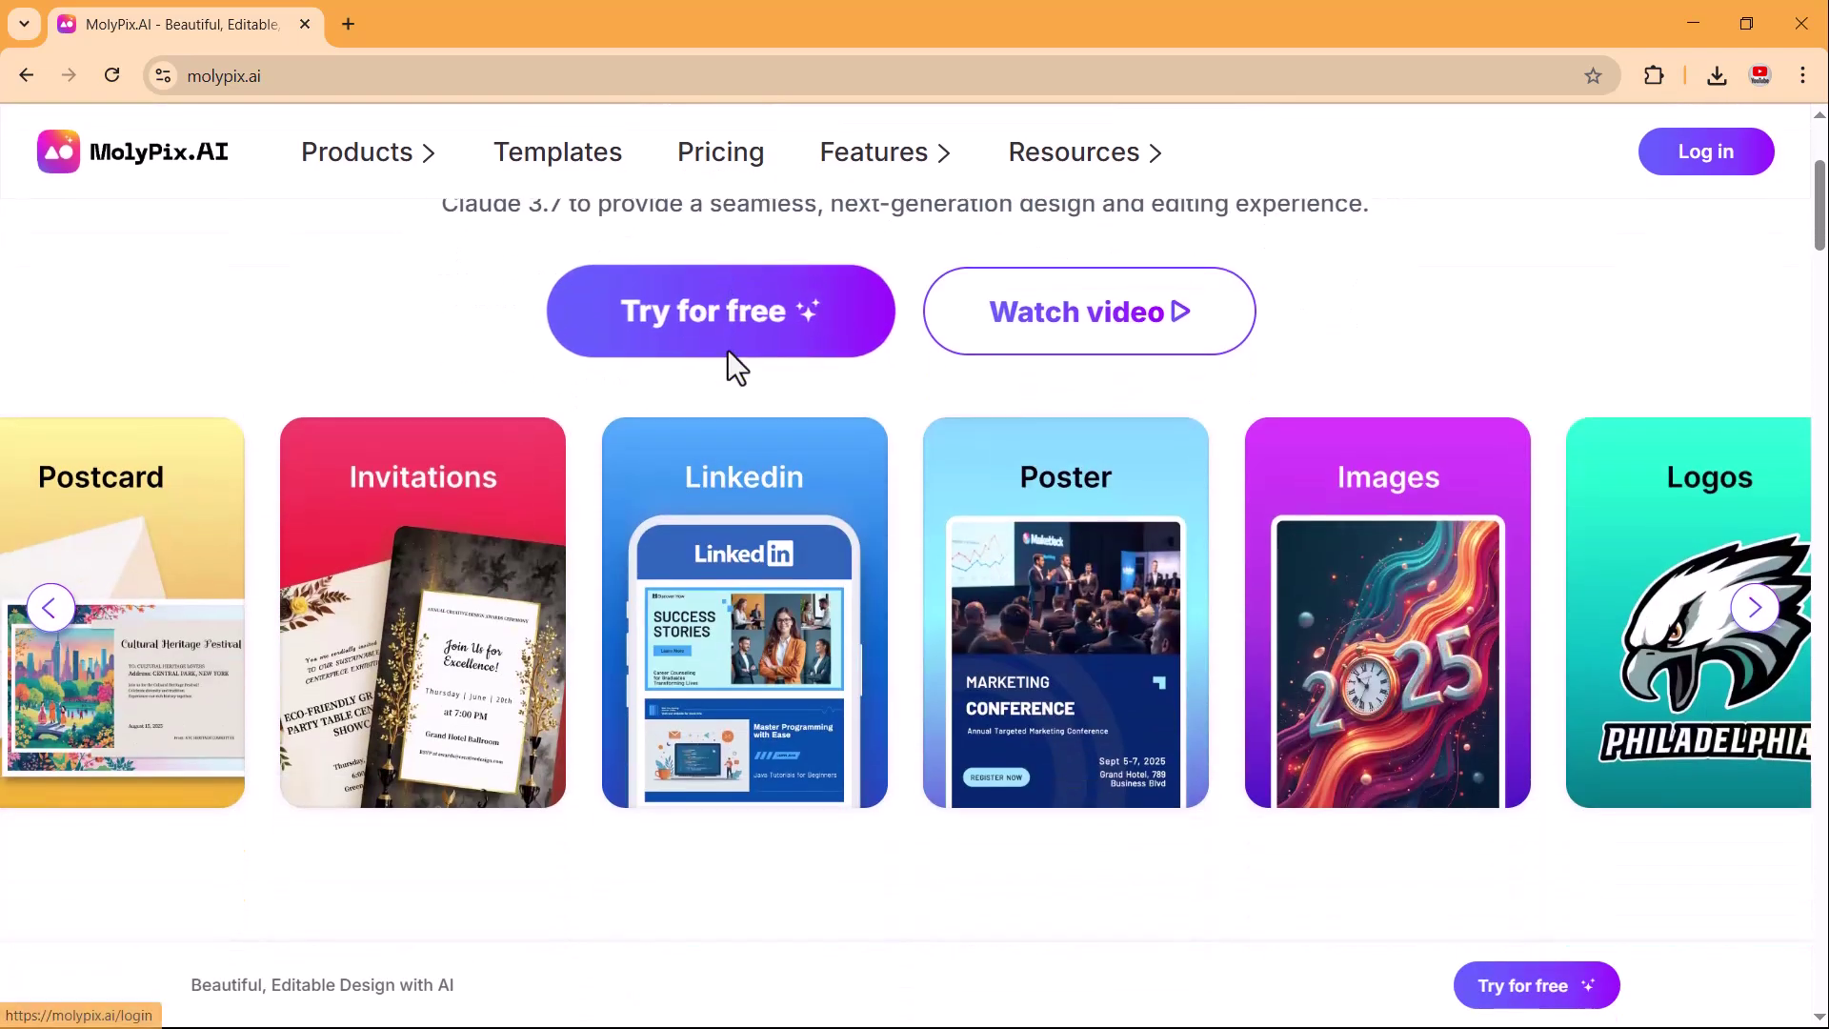
scroll(728, 351, down, 6)
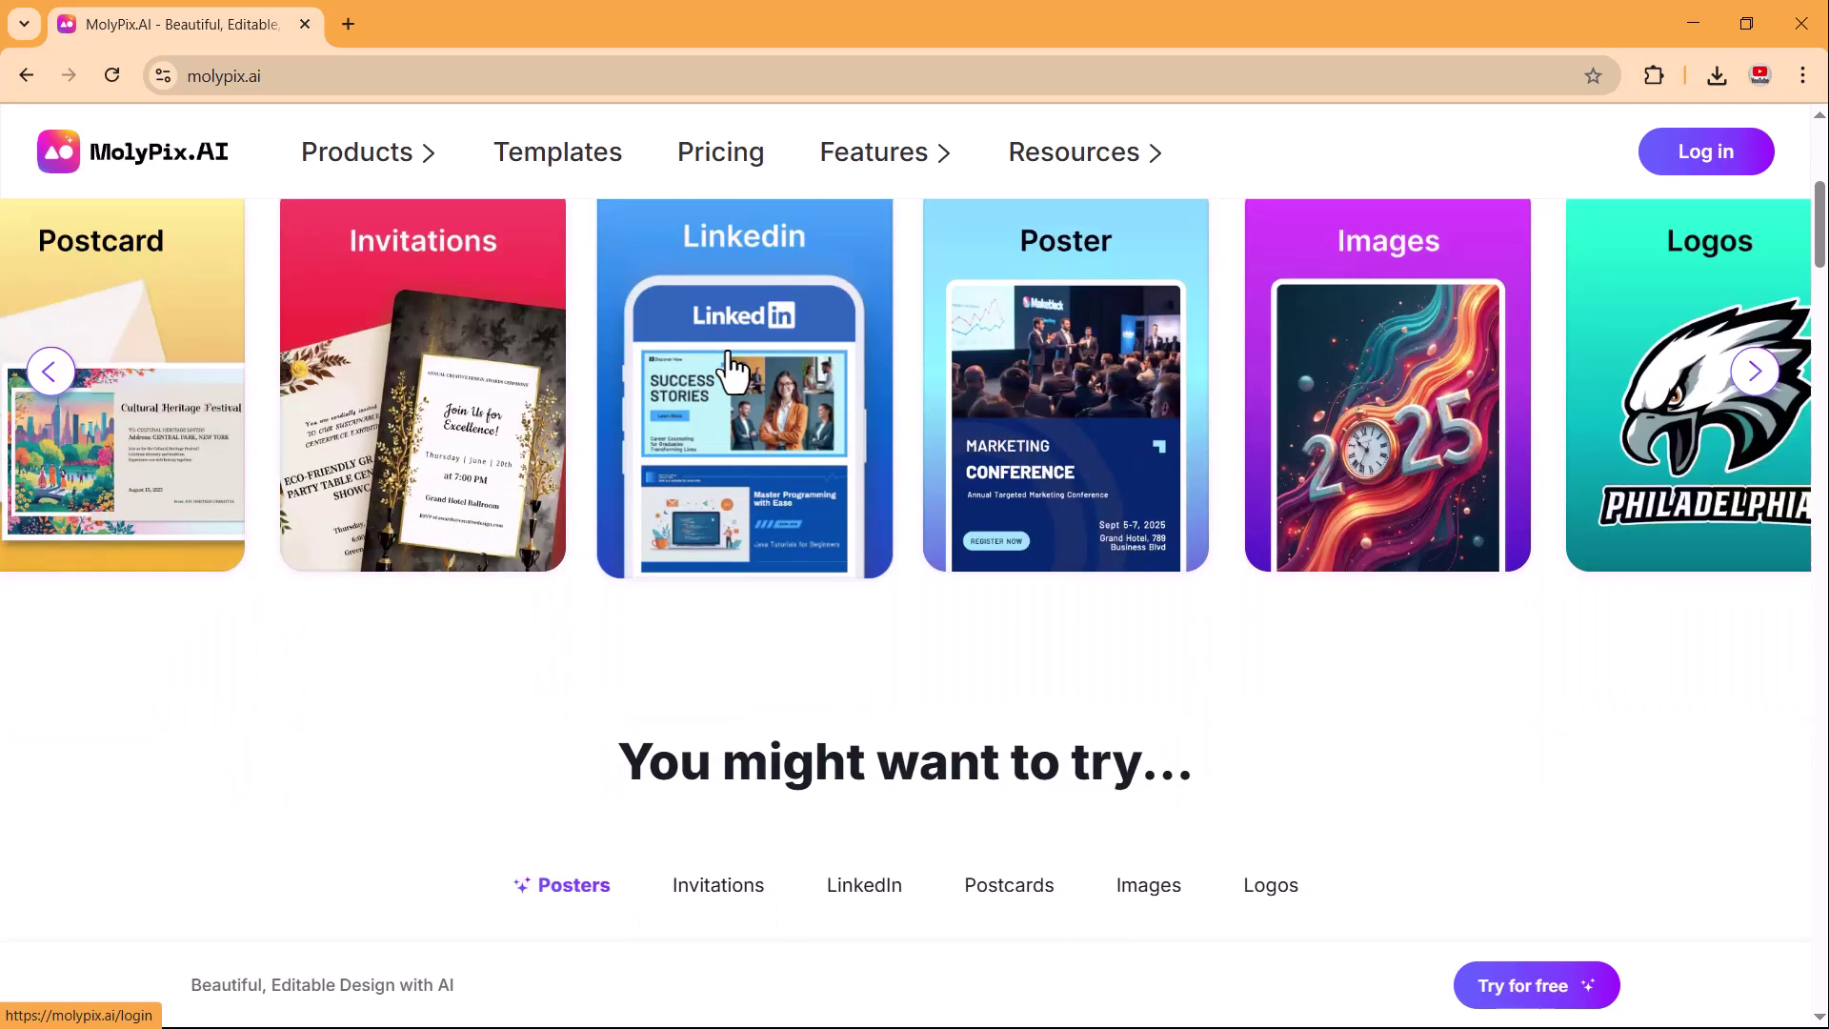
scroll(728, 353, down, 4)
scroll(728, 351, down, 4)
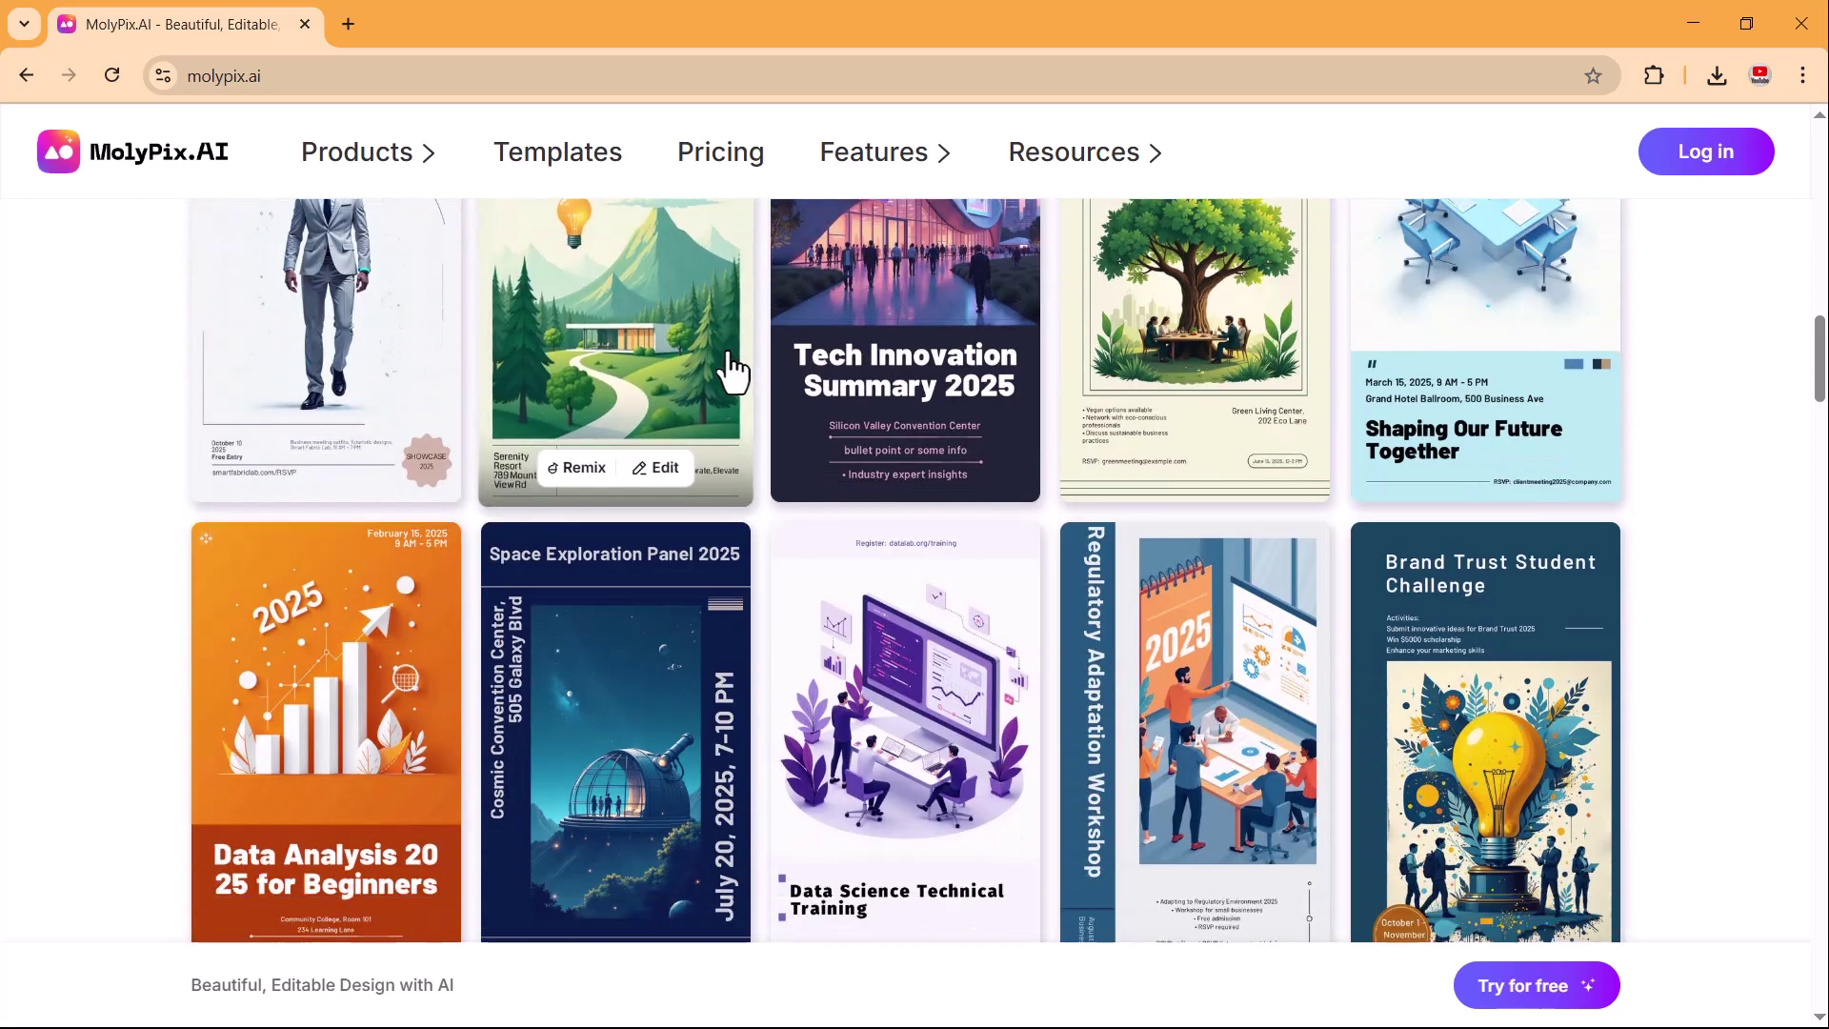
scroll(734, 369, down, 9)
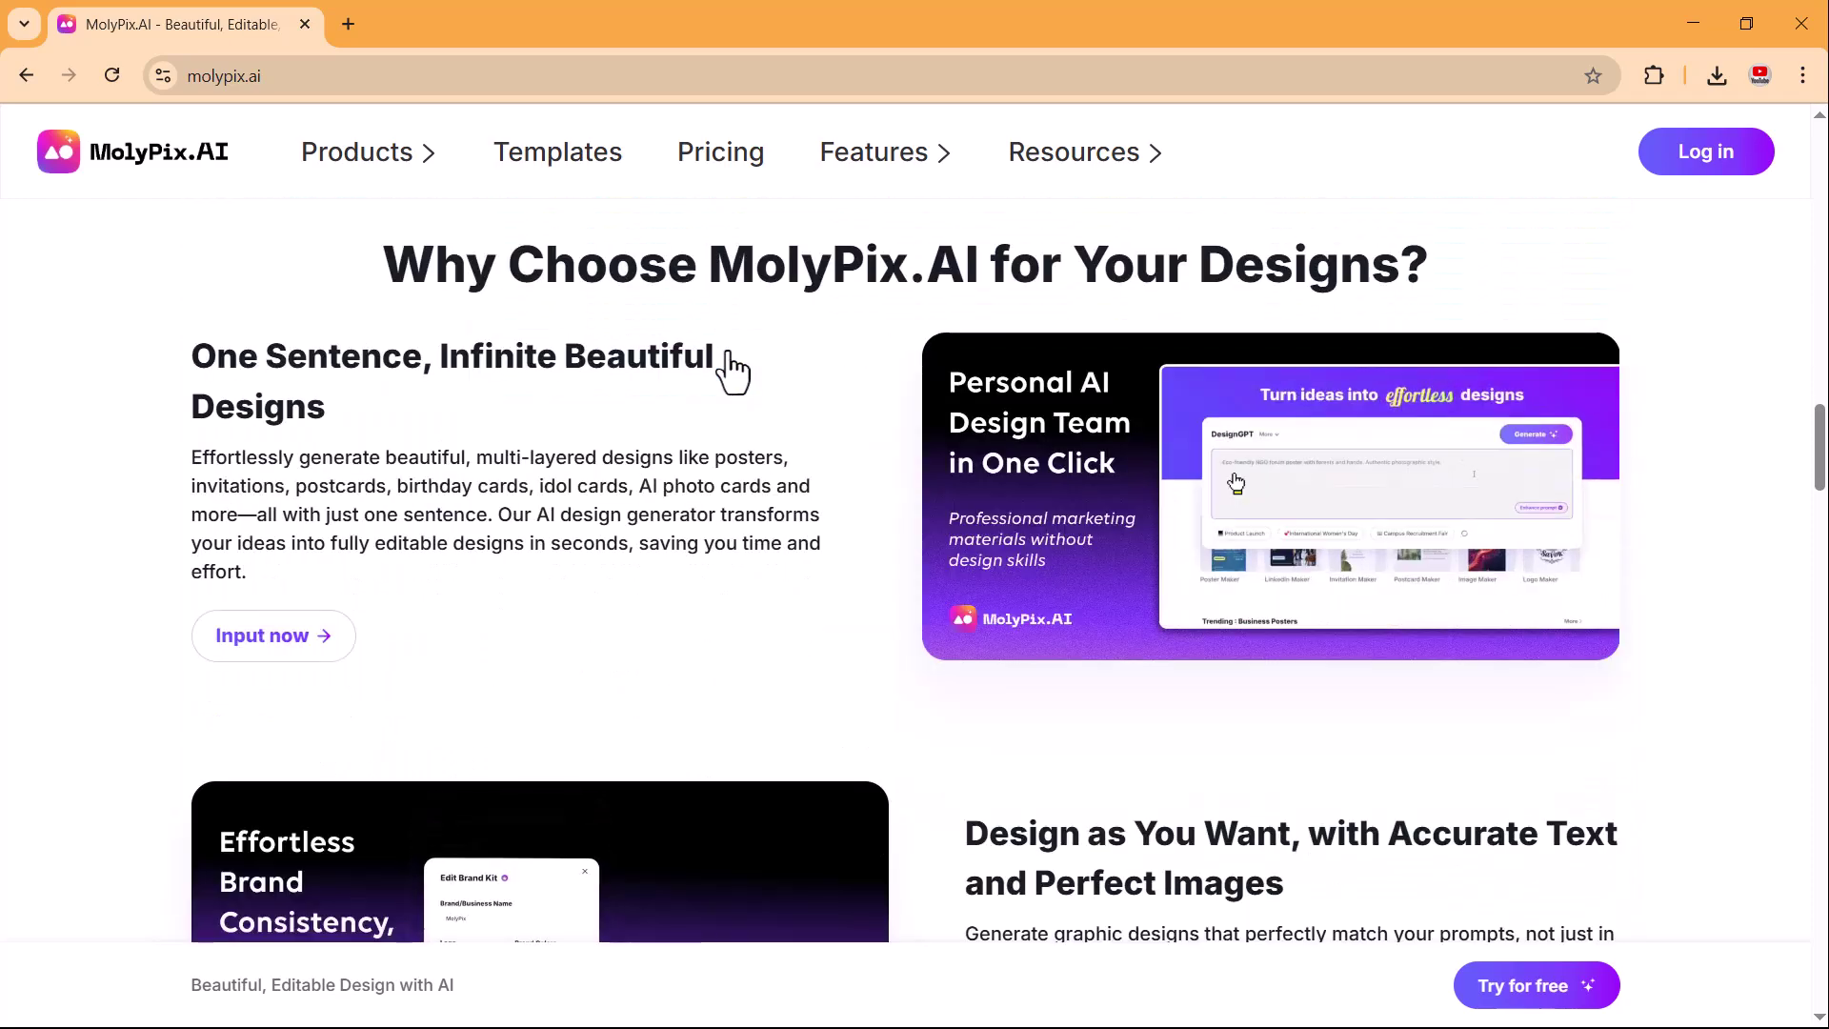
scroll(730, 355, down, 3)
scroll(728, 353, down, 6)
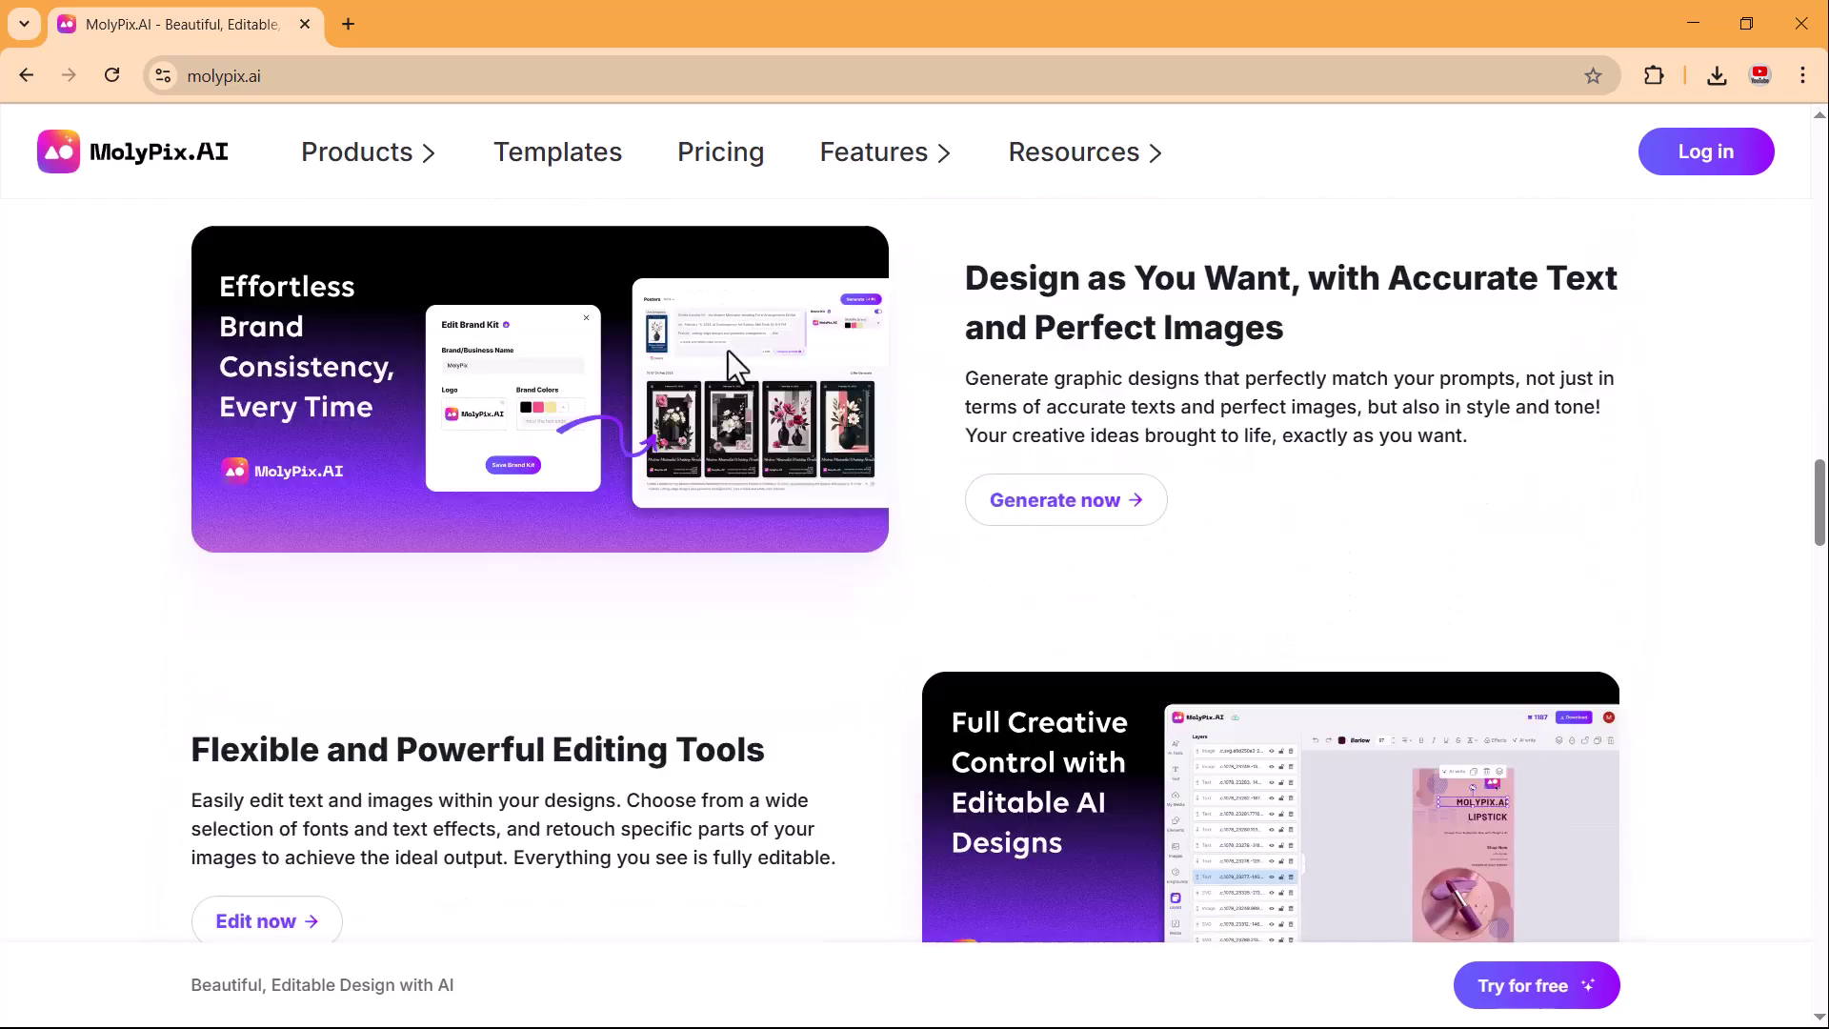
scroll(728, 353, down, 2)
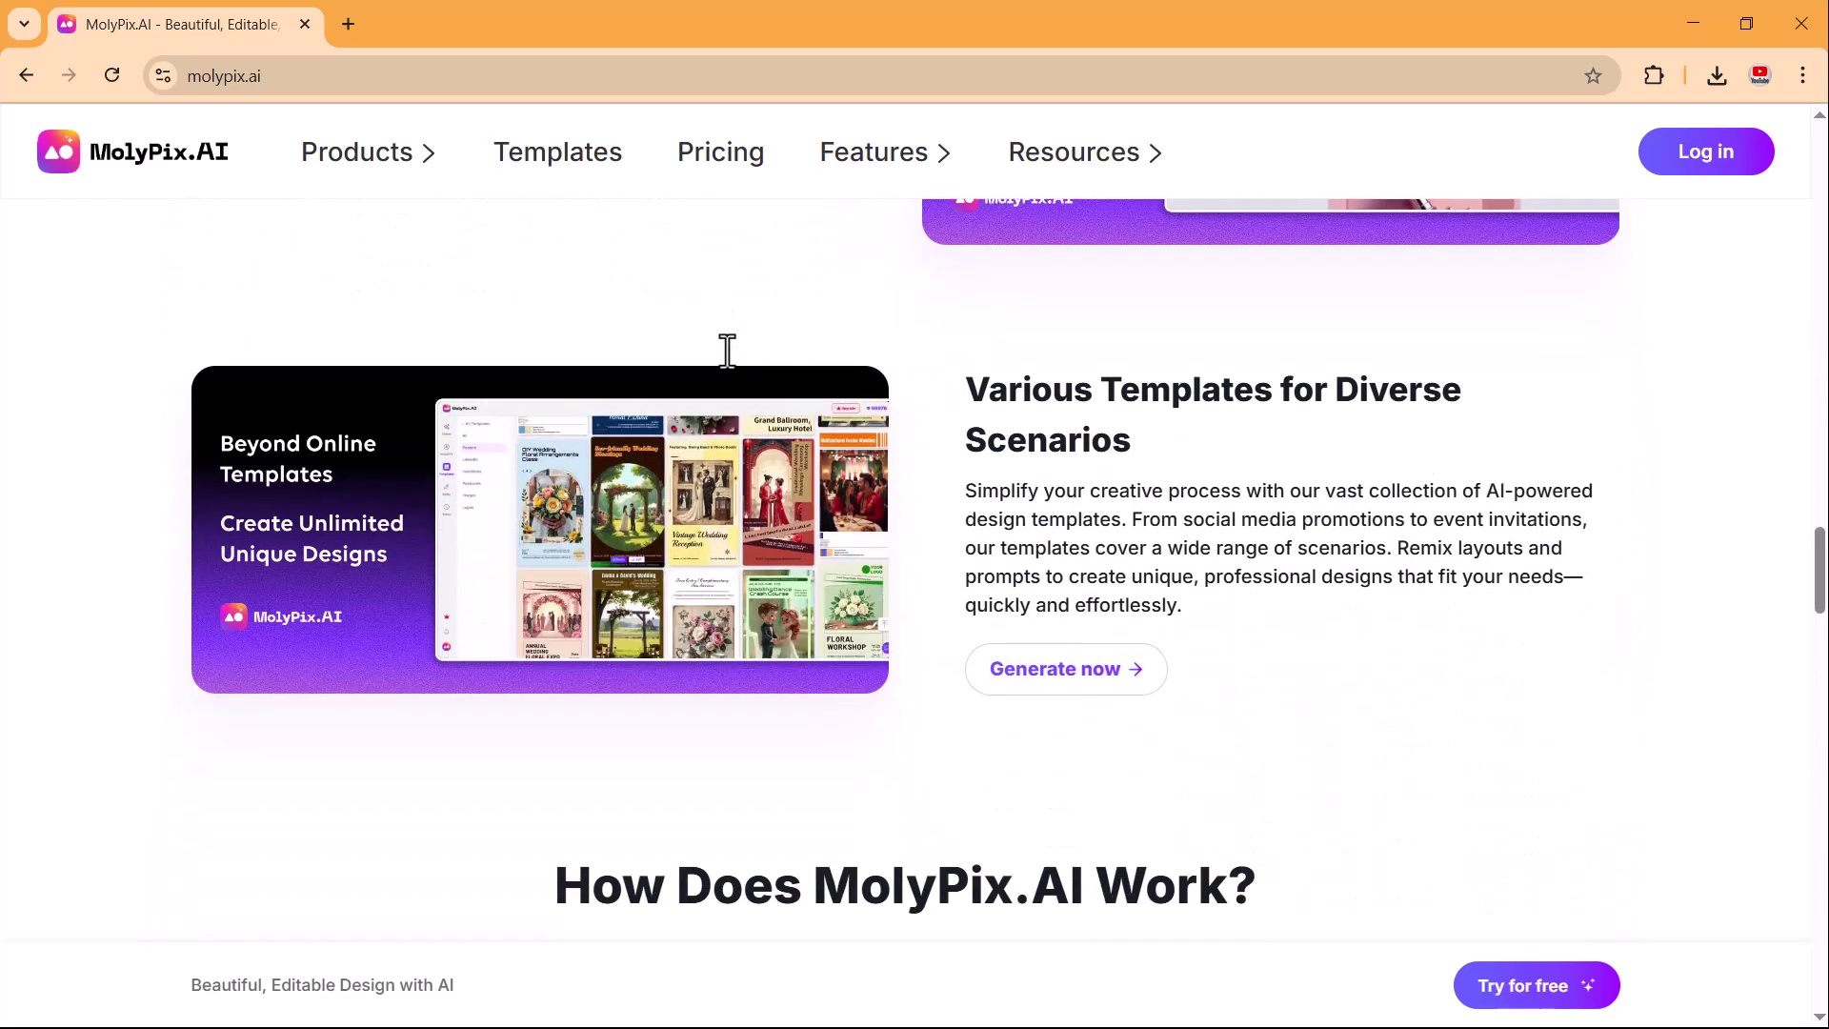
scroll(728, 351, down, 3)
scroll(728, 350, down, 10)
scroll(728, 351, down, 3)
scroll(728, 350, up, 12)
scroll(728, 350, up, 11)
scroll(730, 352, up, 13)
scroll(728, 351, up, 7)
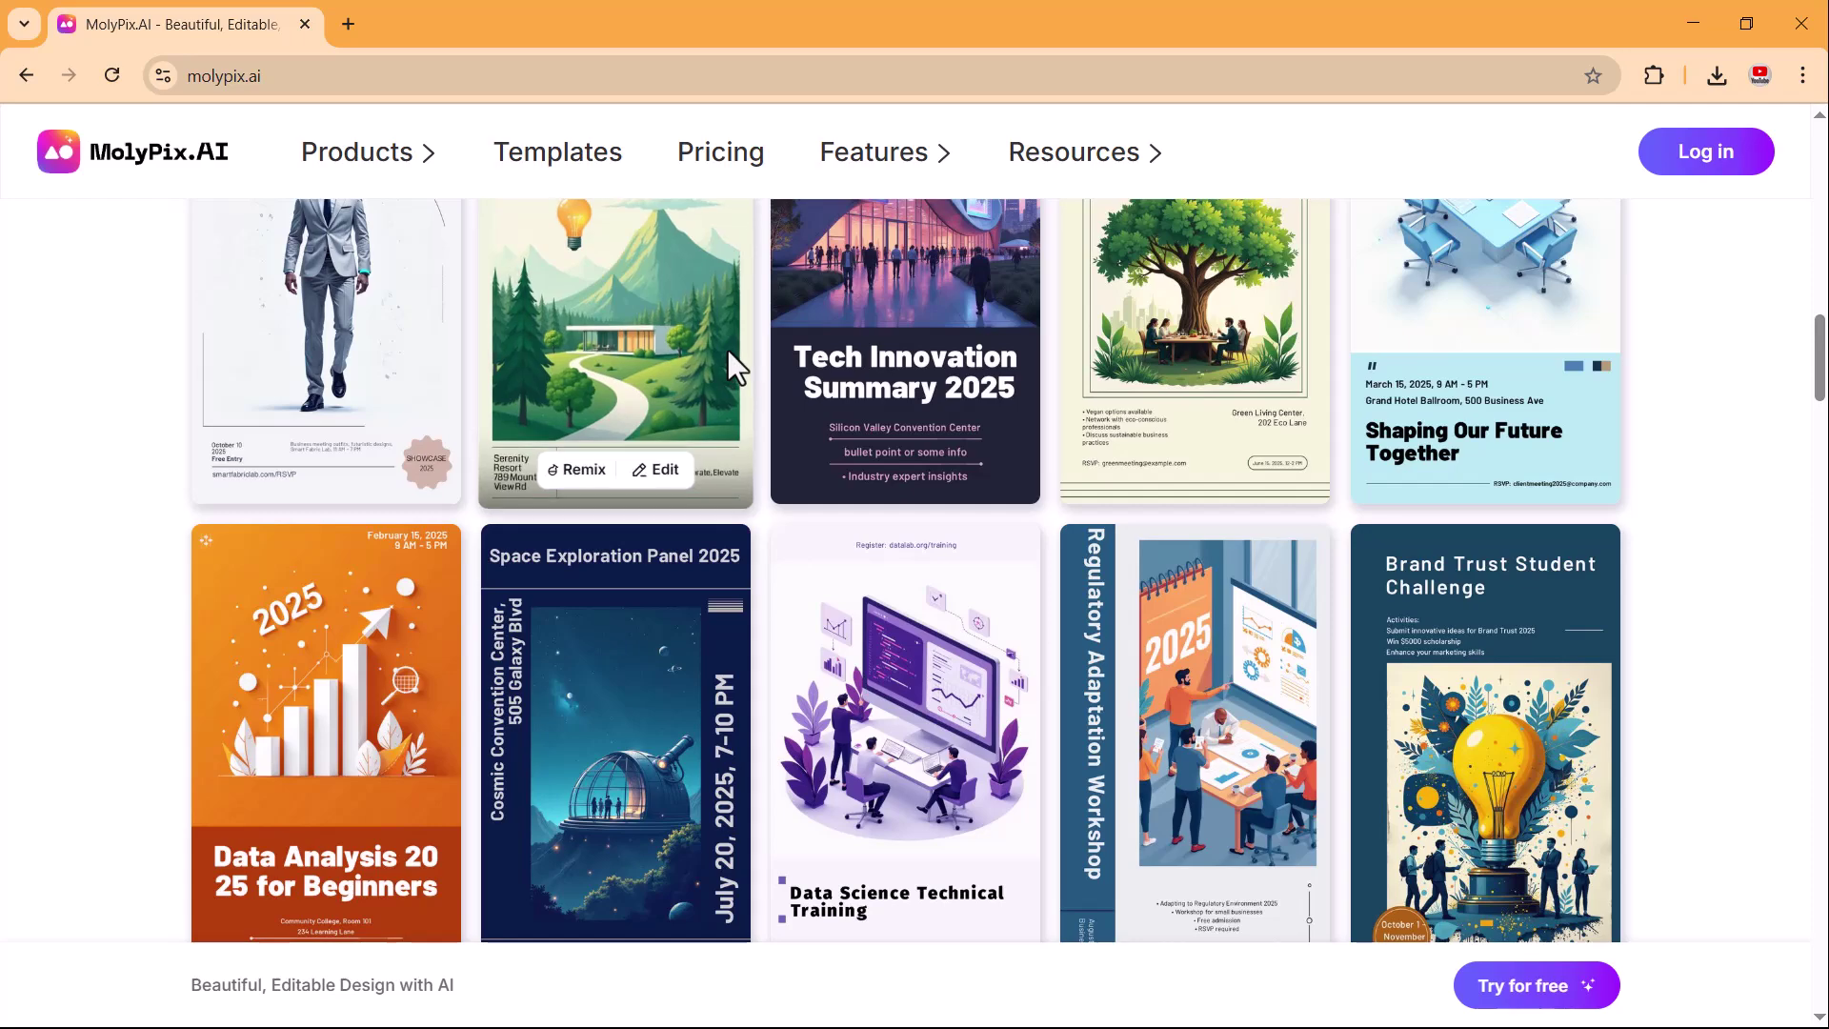
scroll(728, 351, up, 5)
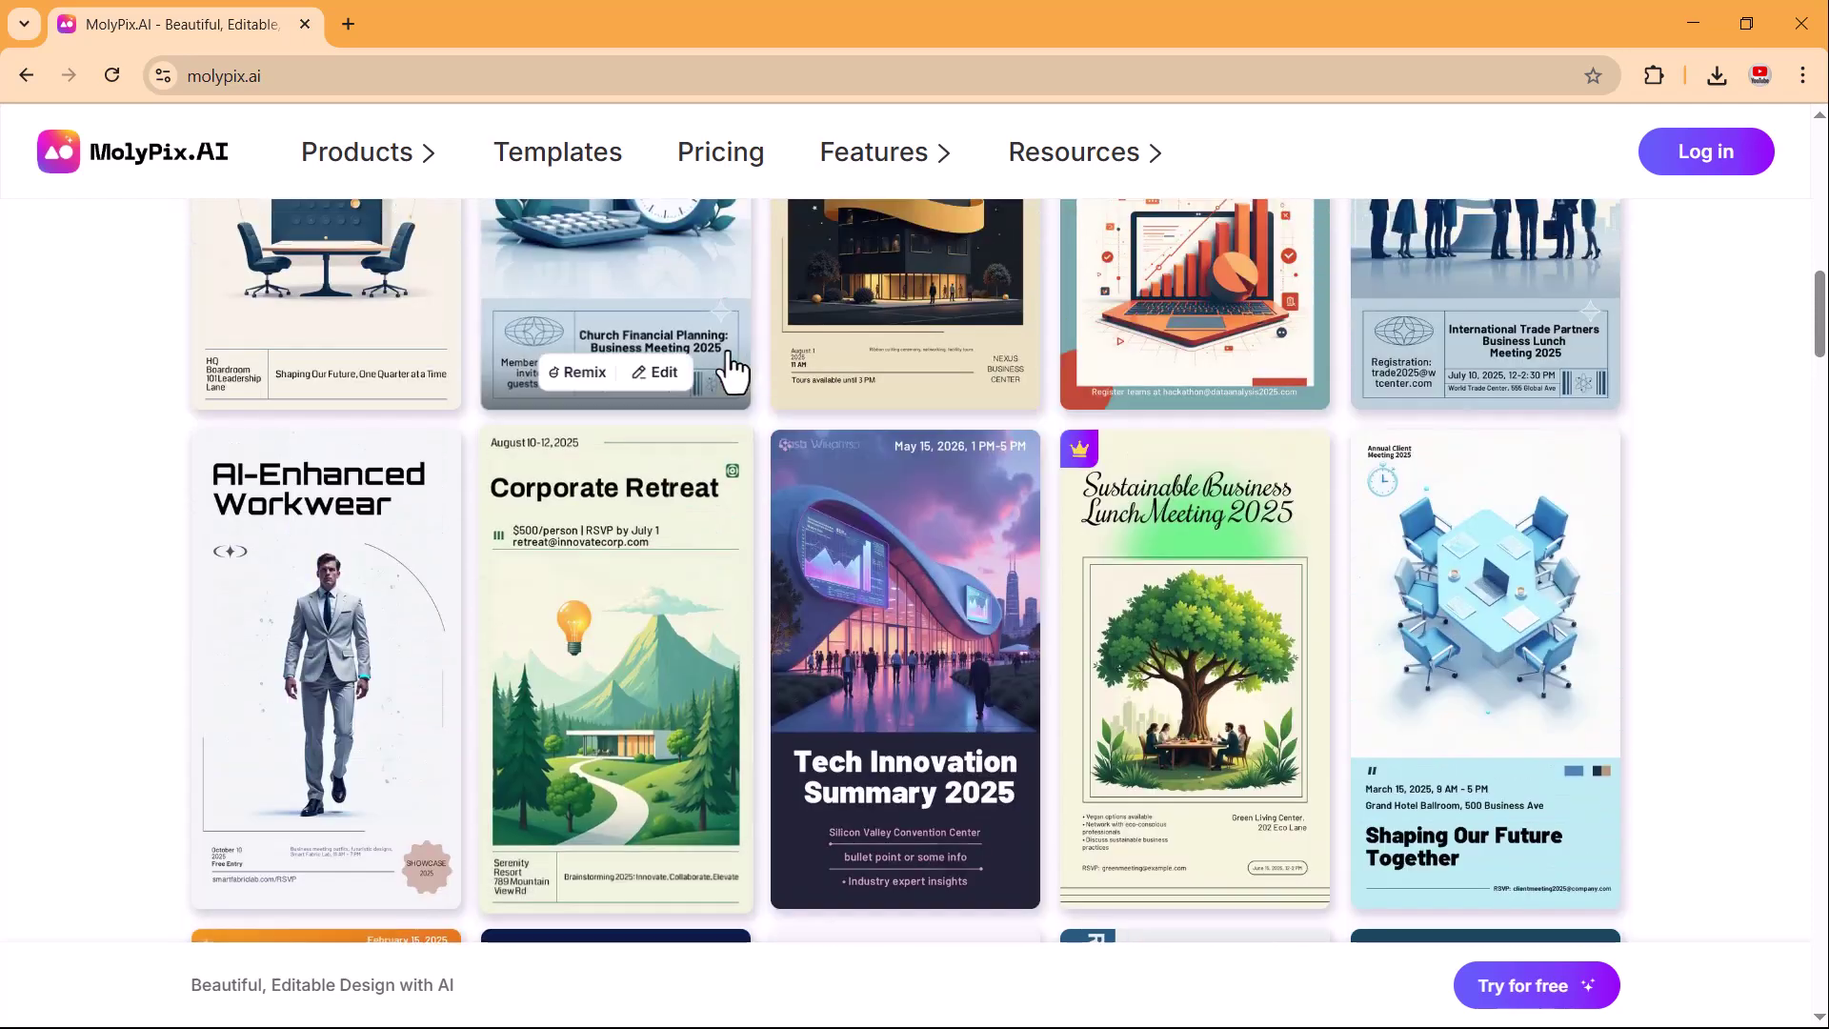
scroll(729, 352, up, 6)
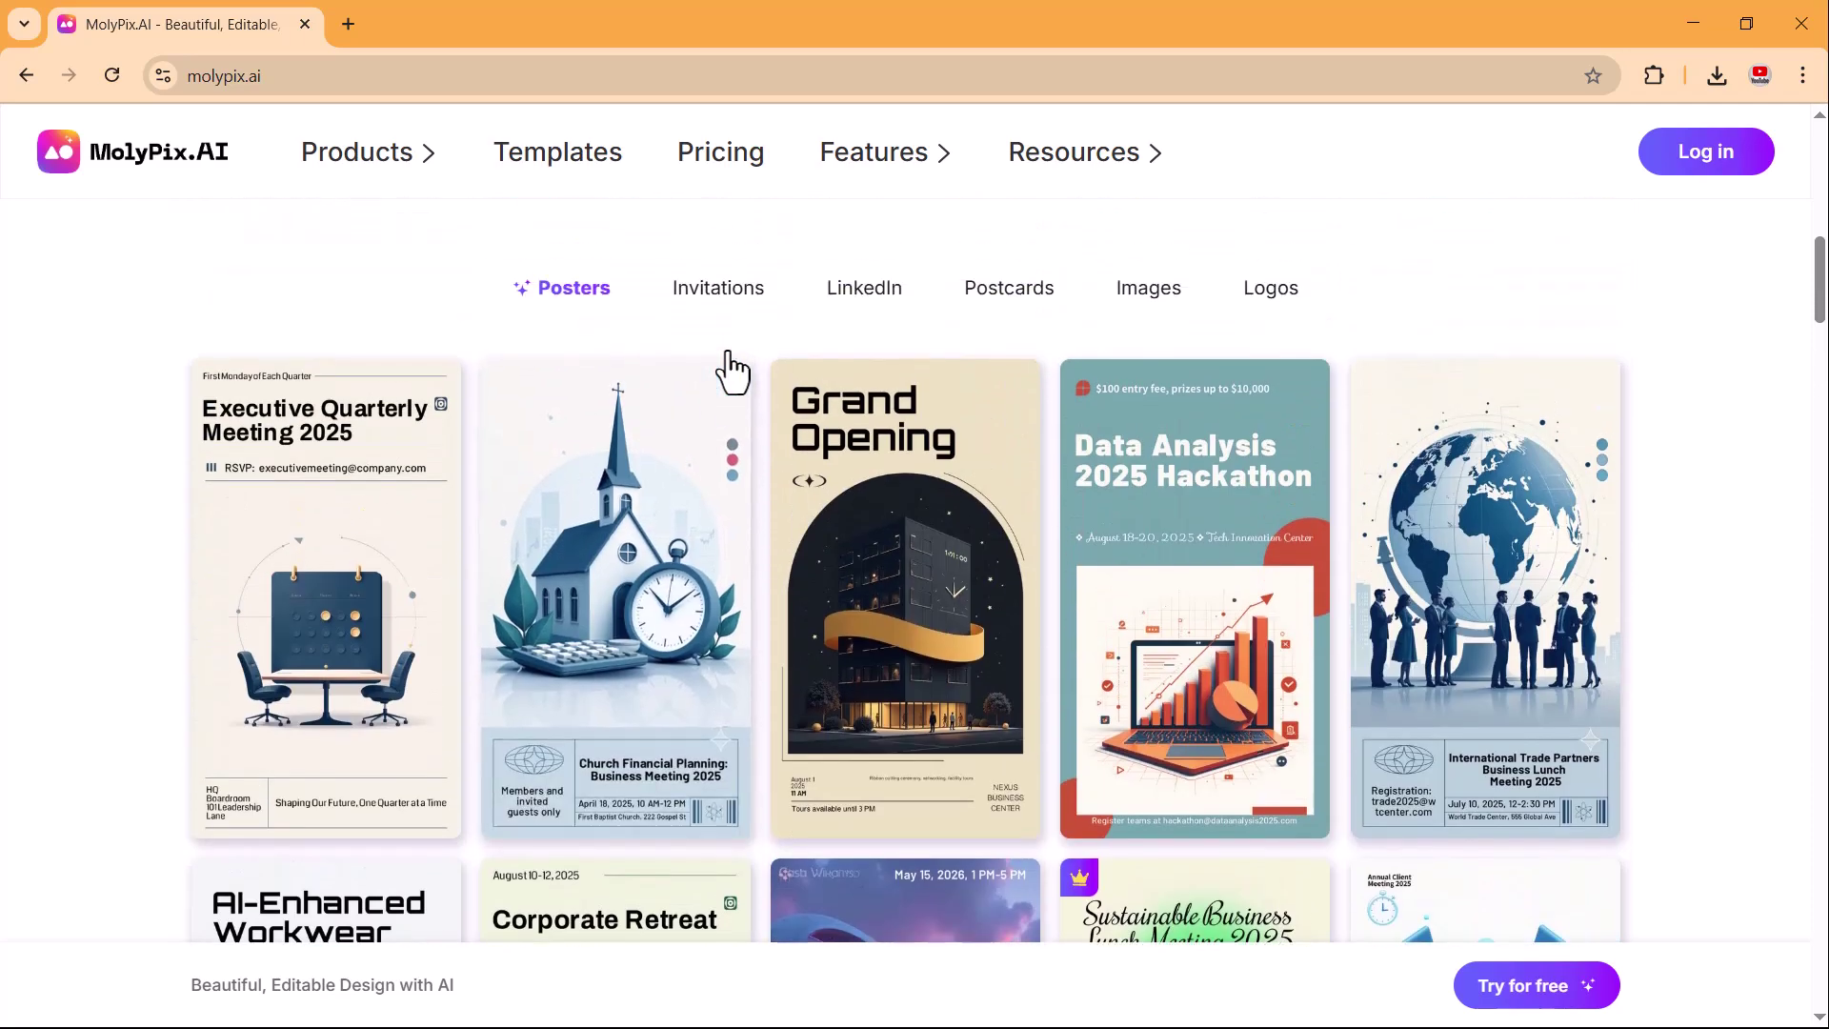
scroll(728, 350, up, 6)
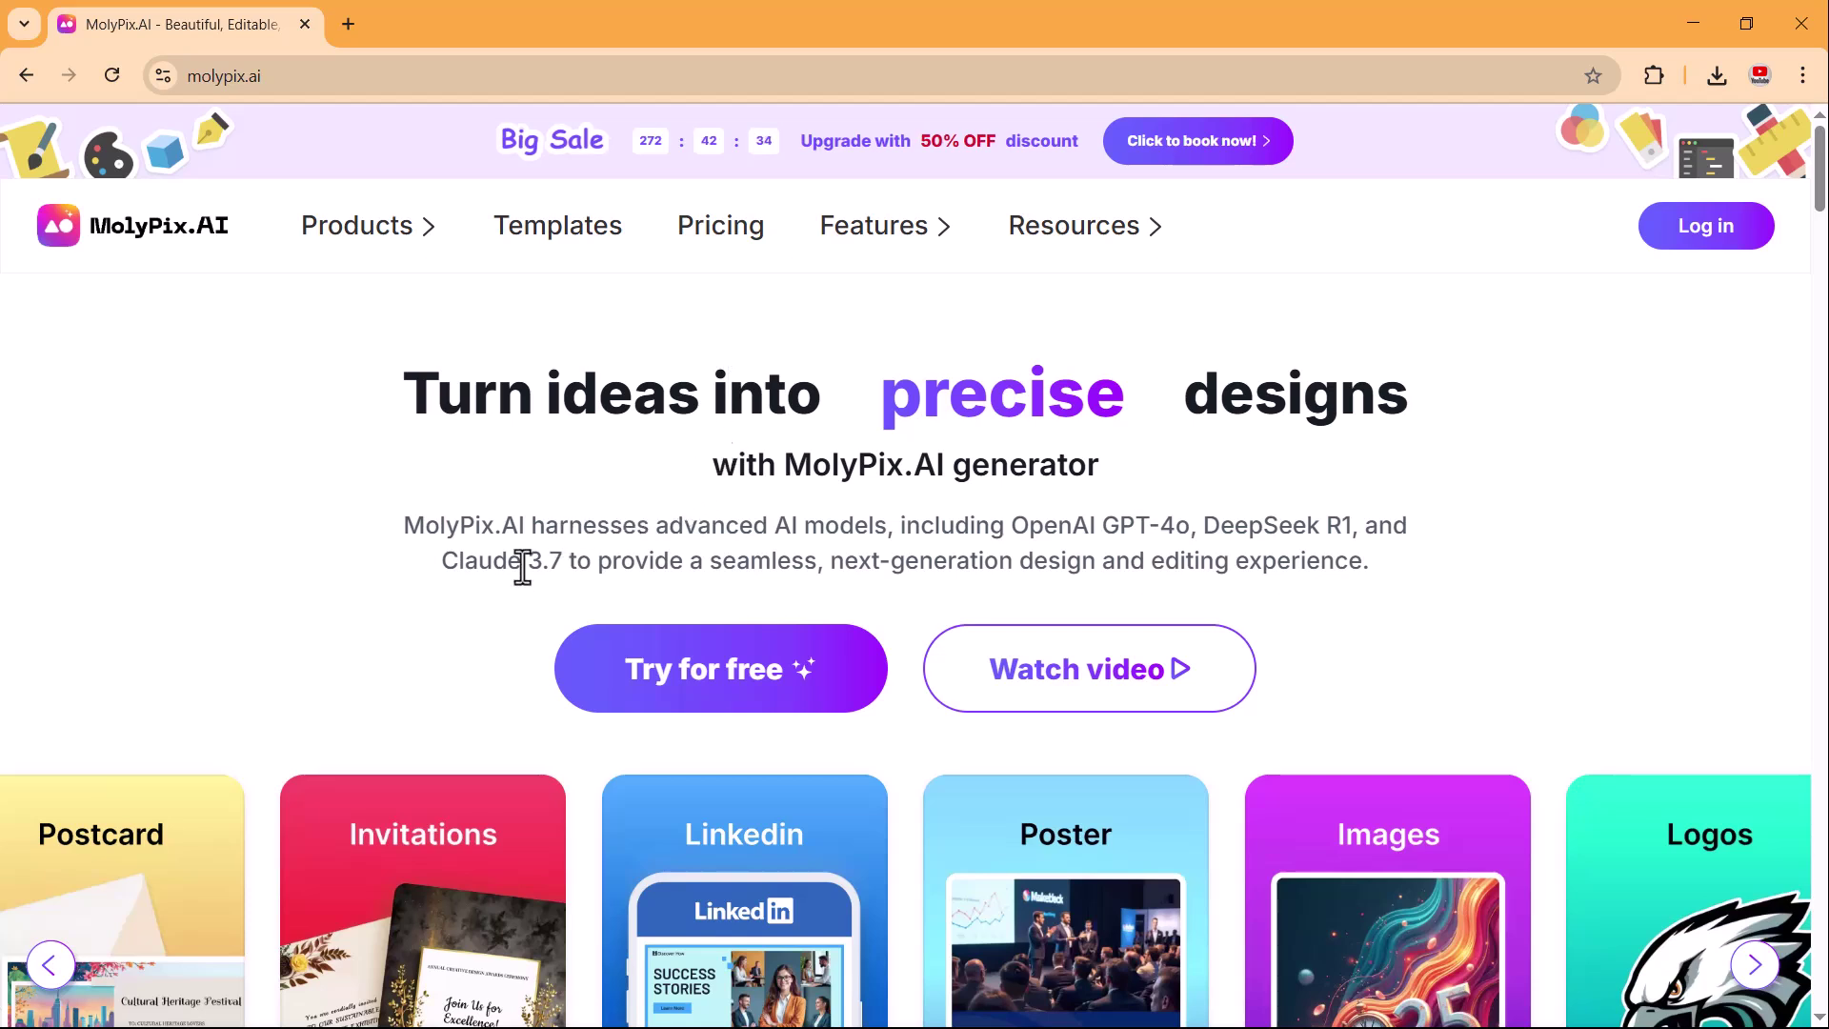
Sign in with a Google account and try out the DesignGPT prompt box.
click(686, 693)
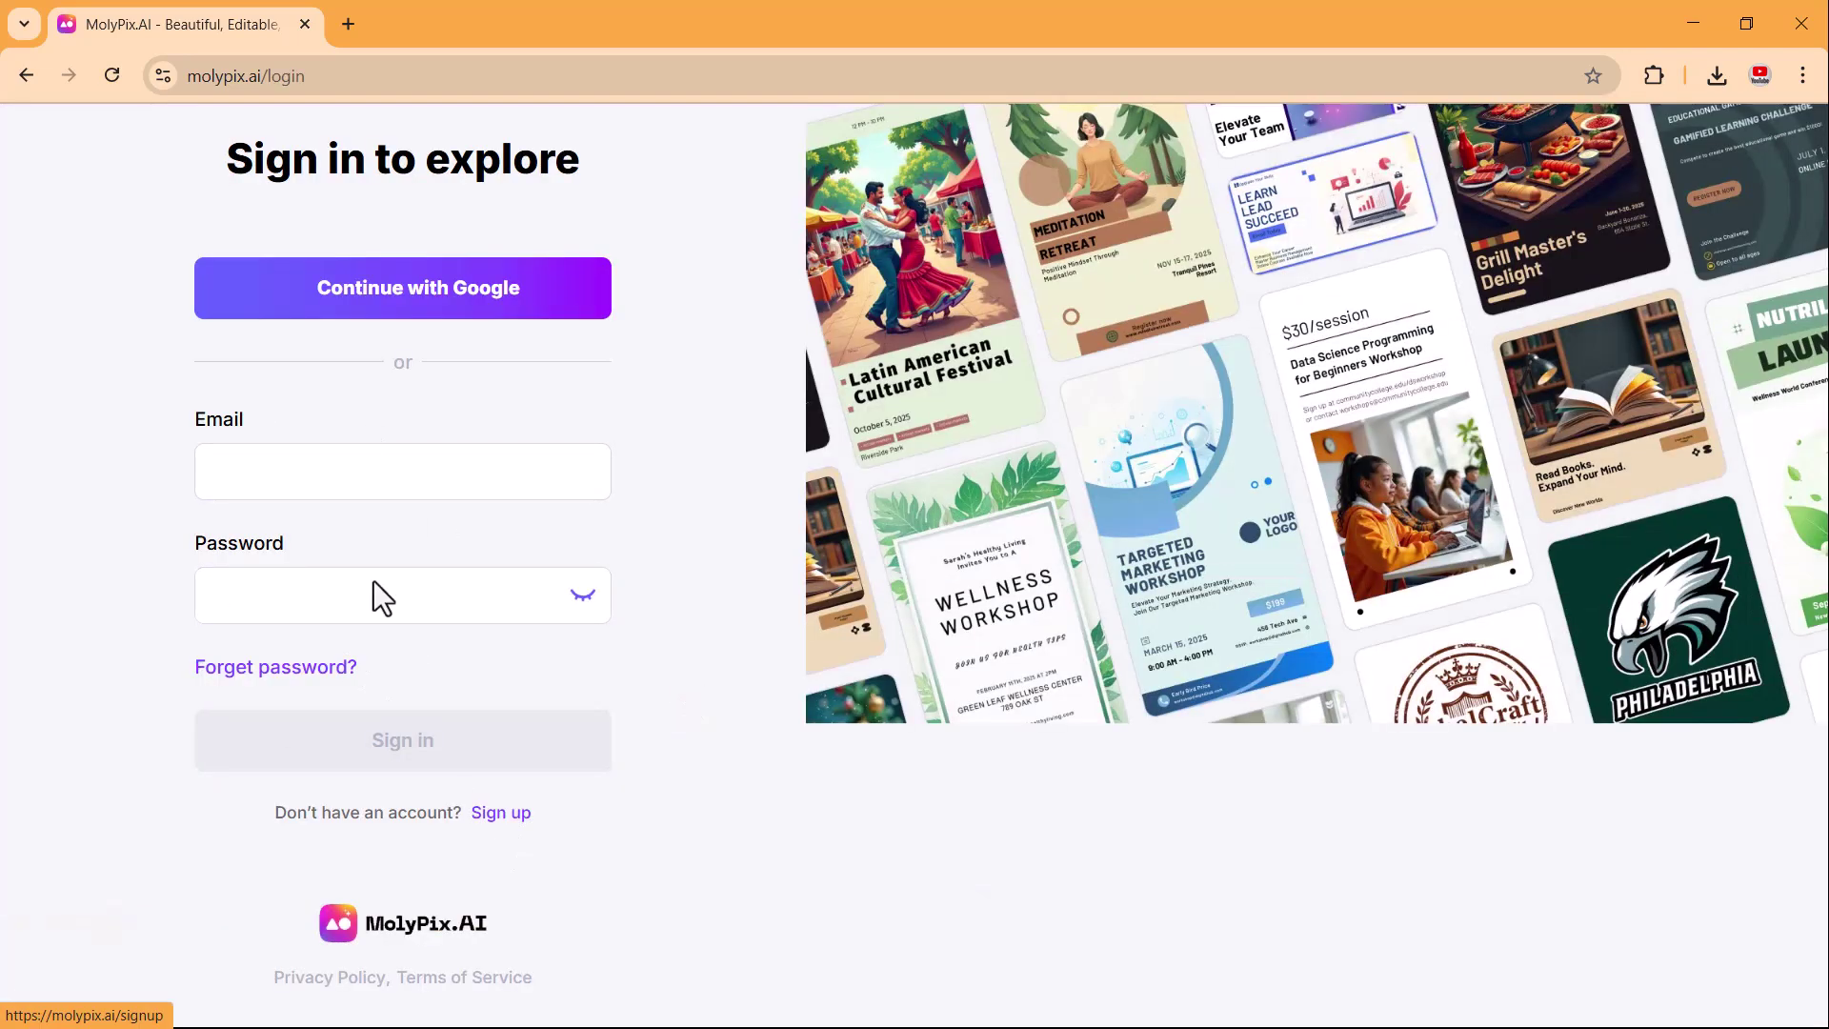
click(466, 333)
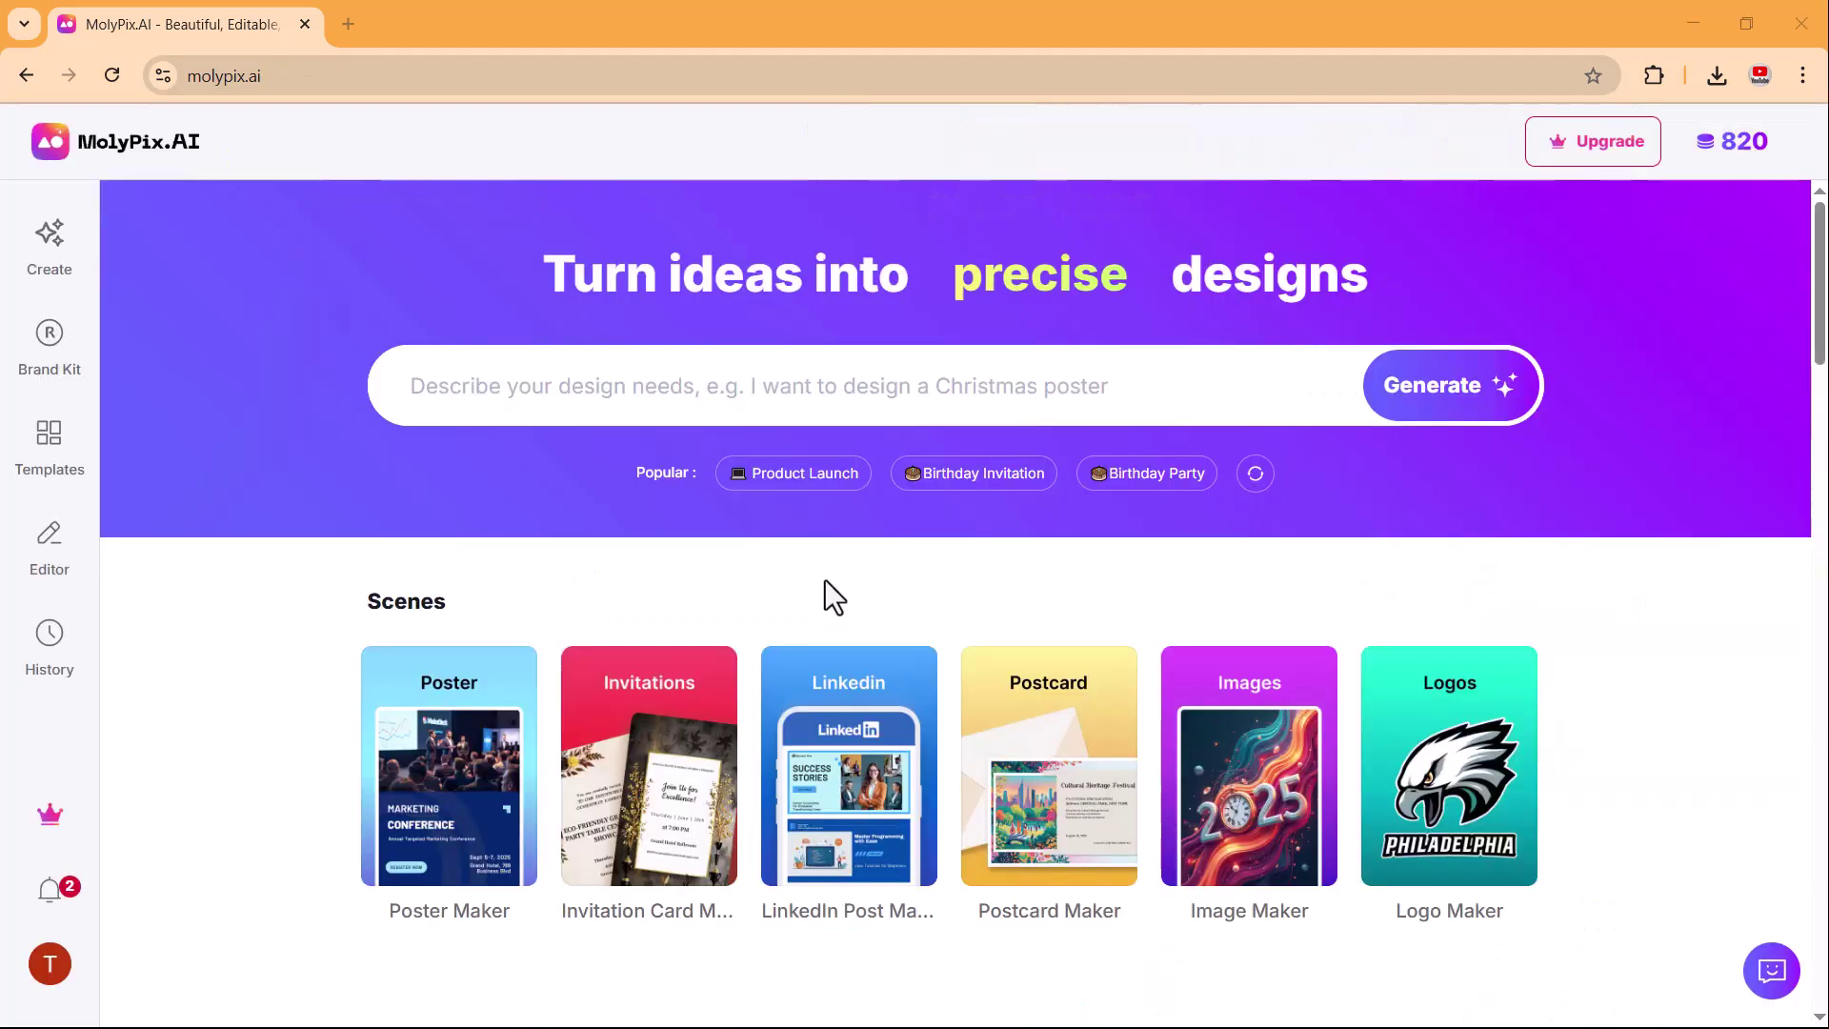
scroll(825, 581, down, 1)
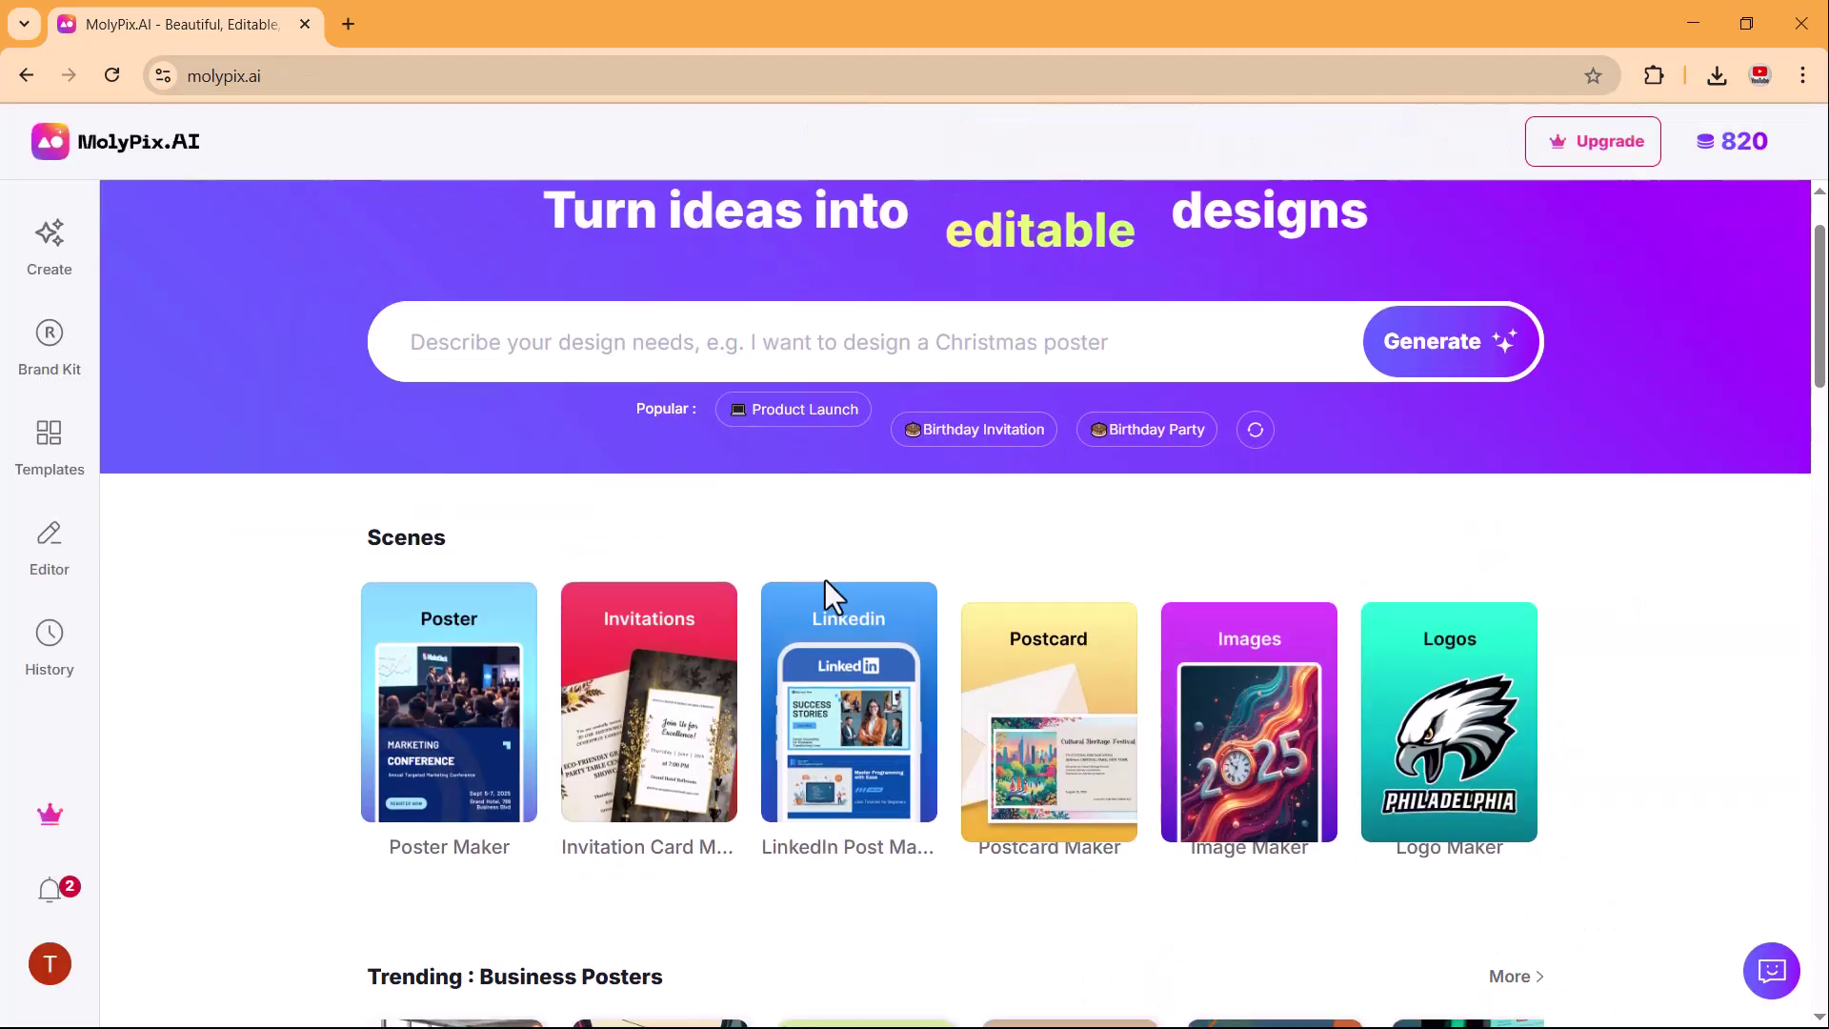
scroll(825, 581, down, 5)
scroll(837, 448, up, 6)
click(866, 404)
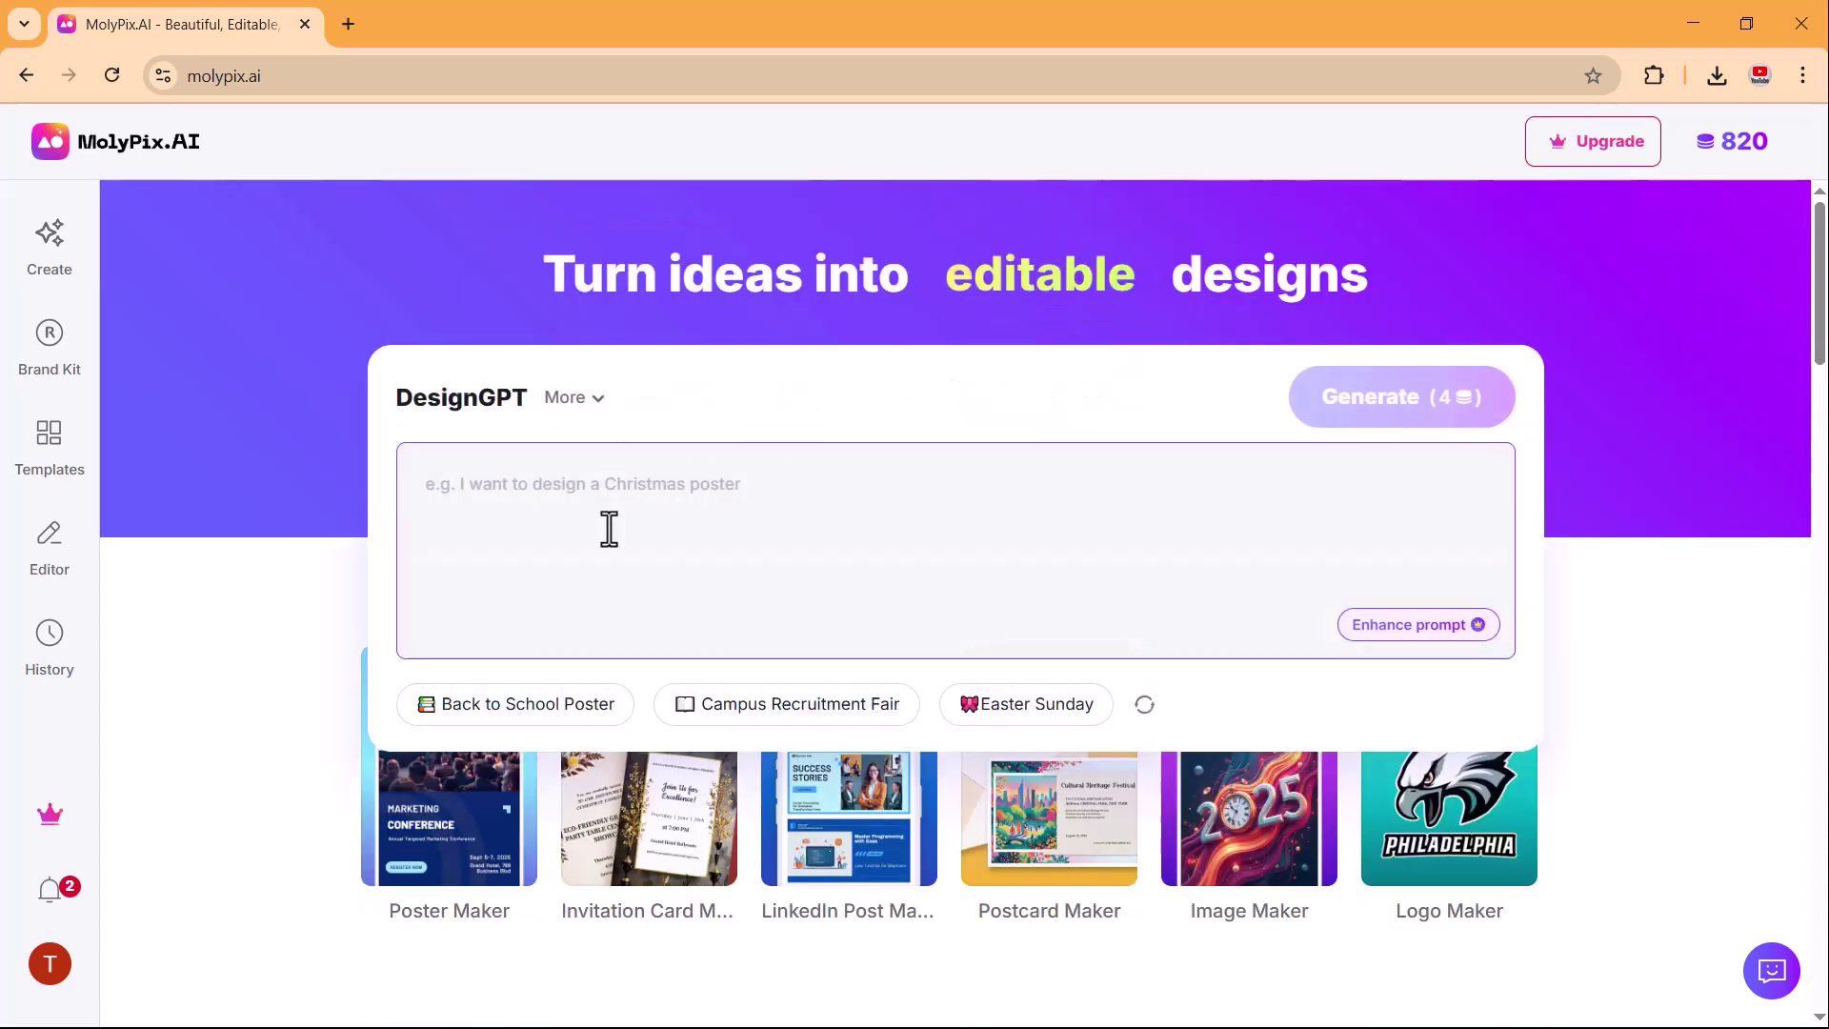
click(268, 641)
Browse the template gallery and check its category filter options.
scroll(916, 596, down, 5)
scroll(915, 592, down, 6)
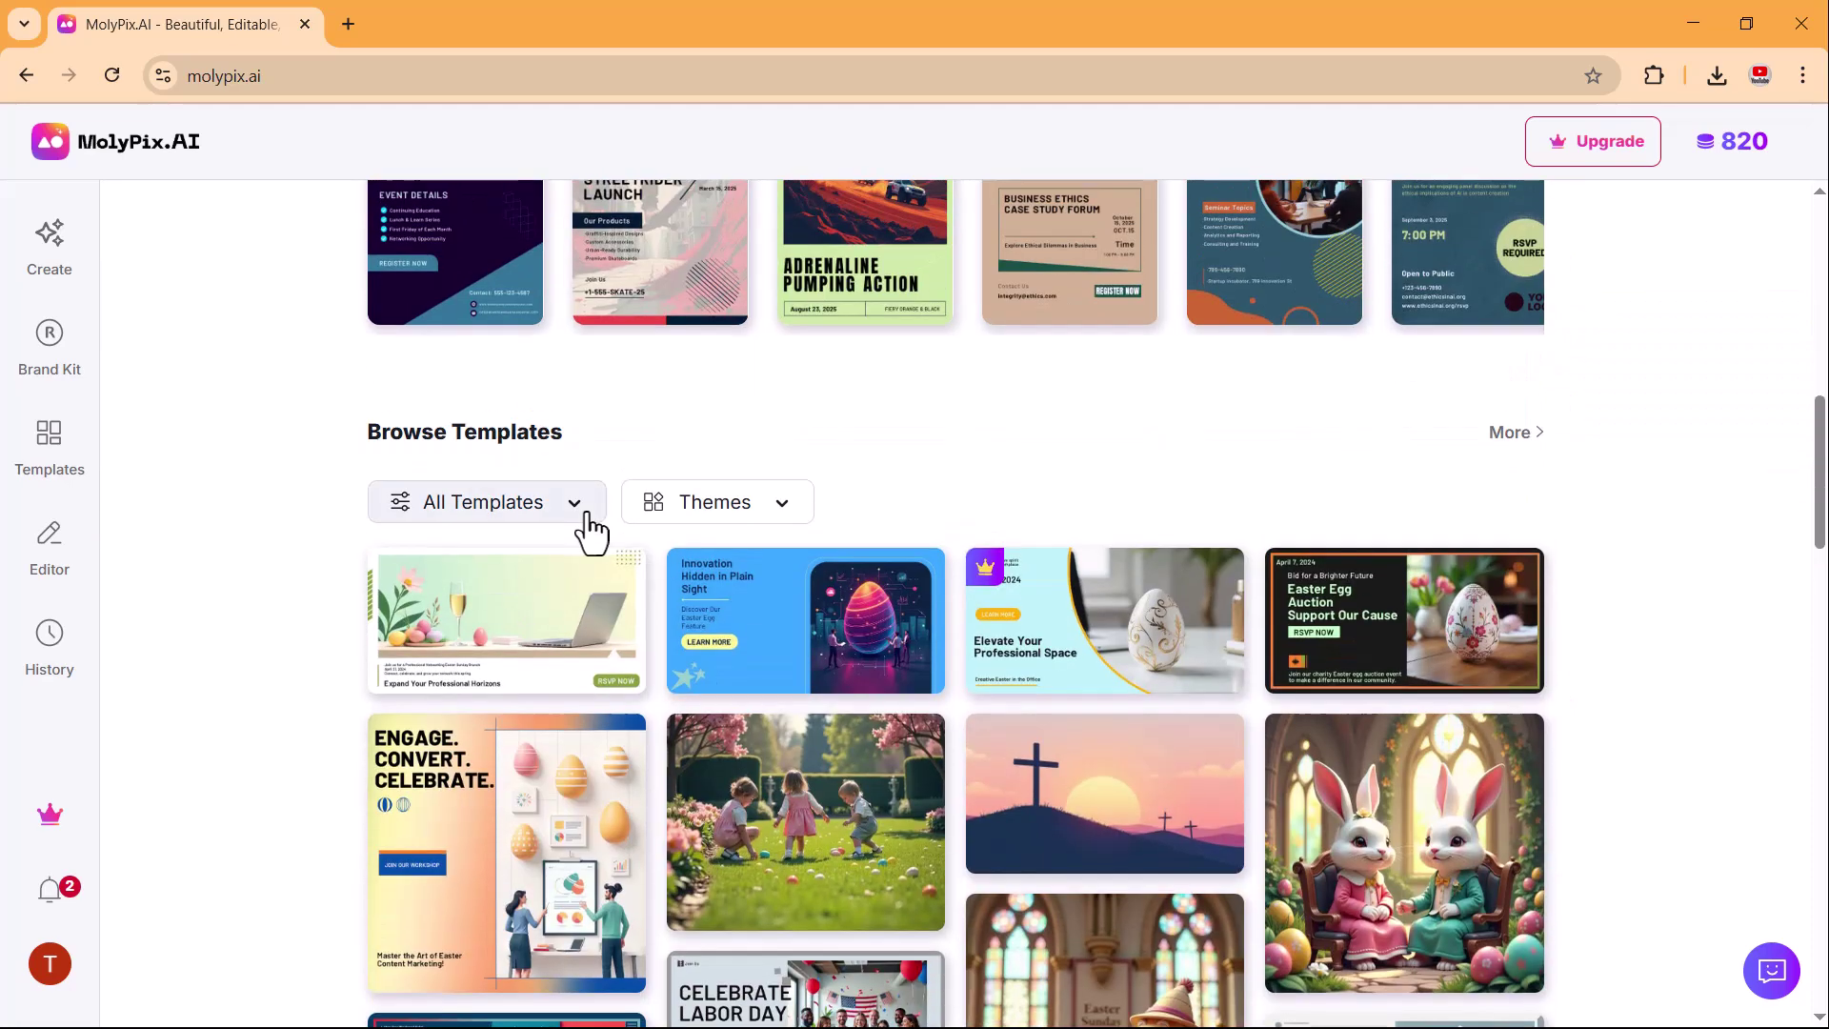
click(579, 507)
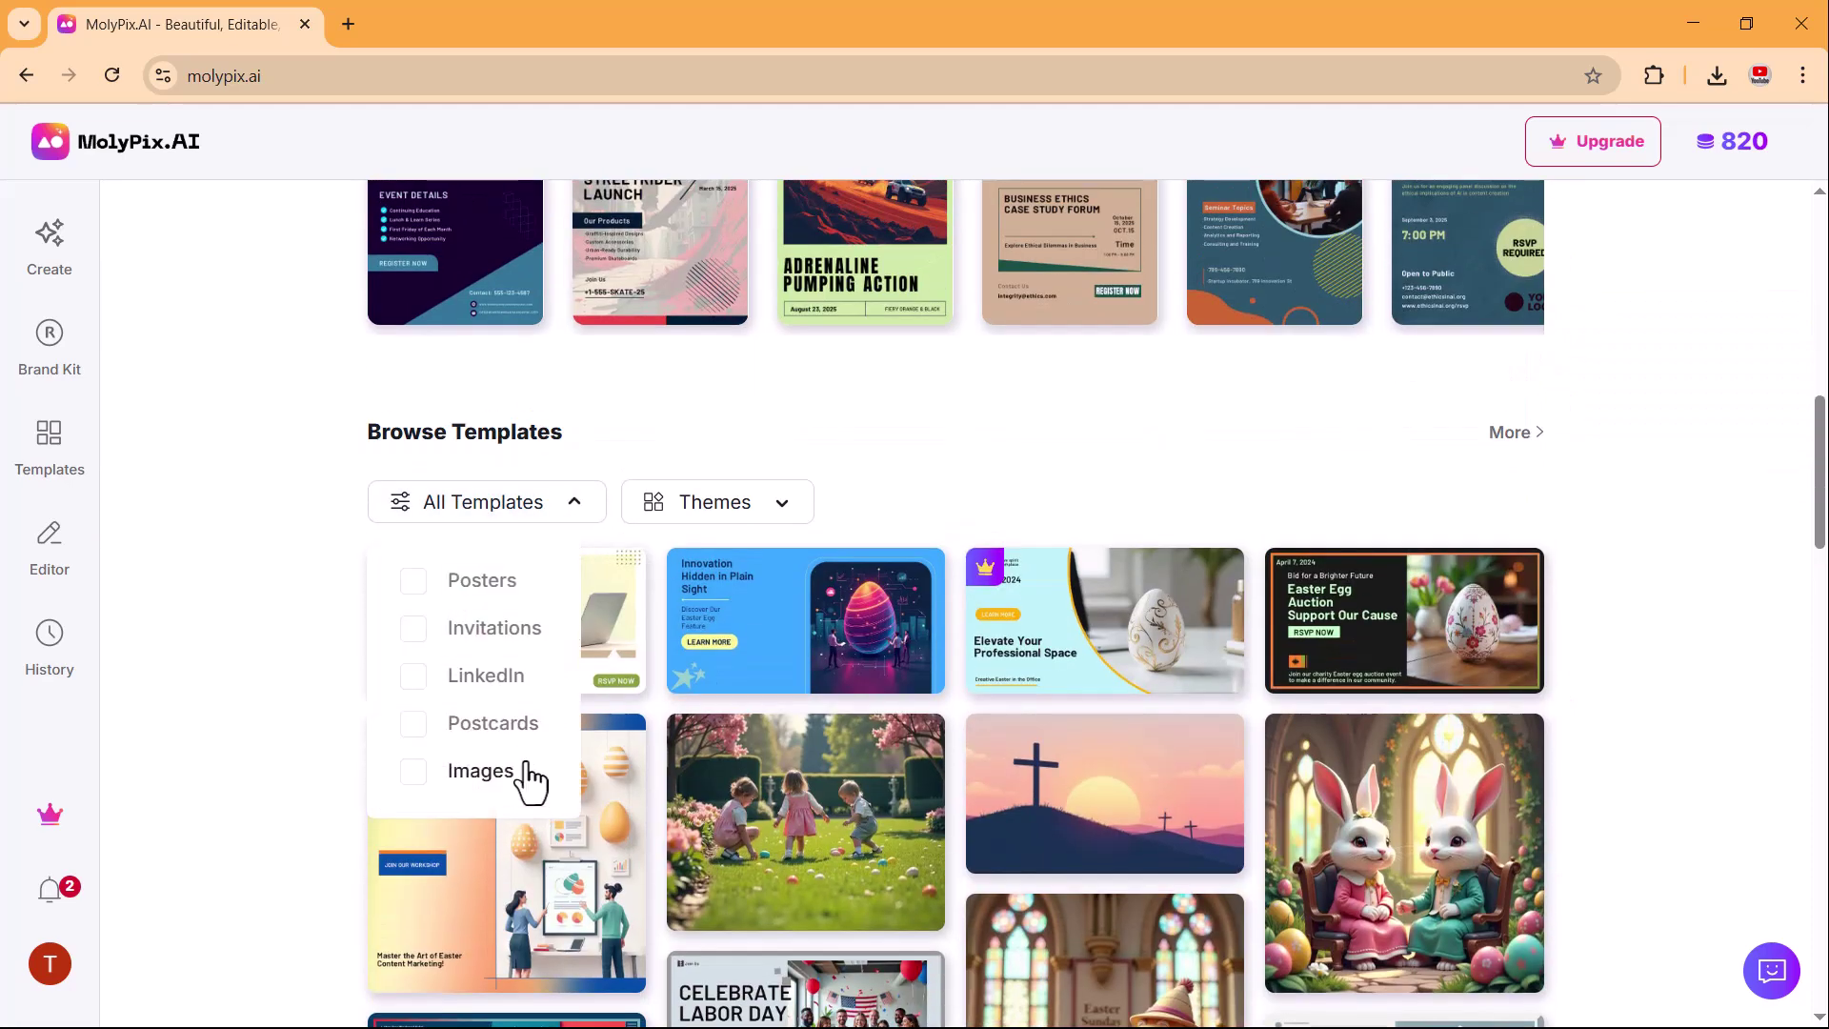
click(900, 481)
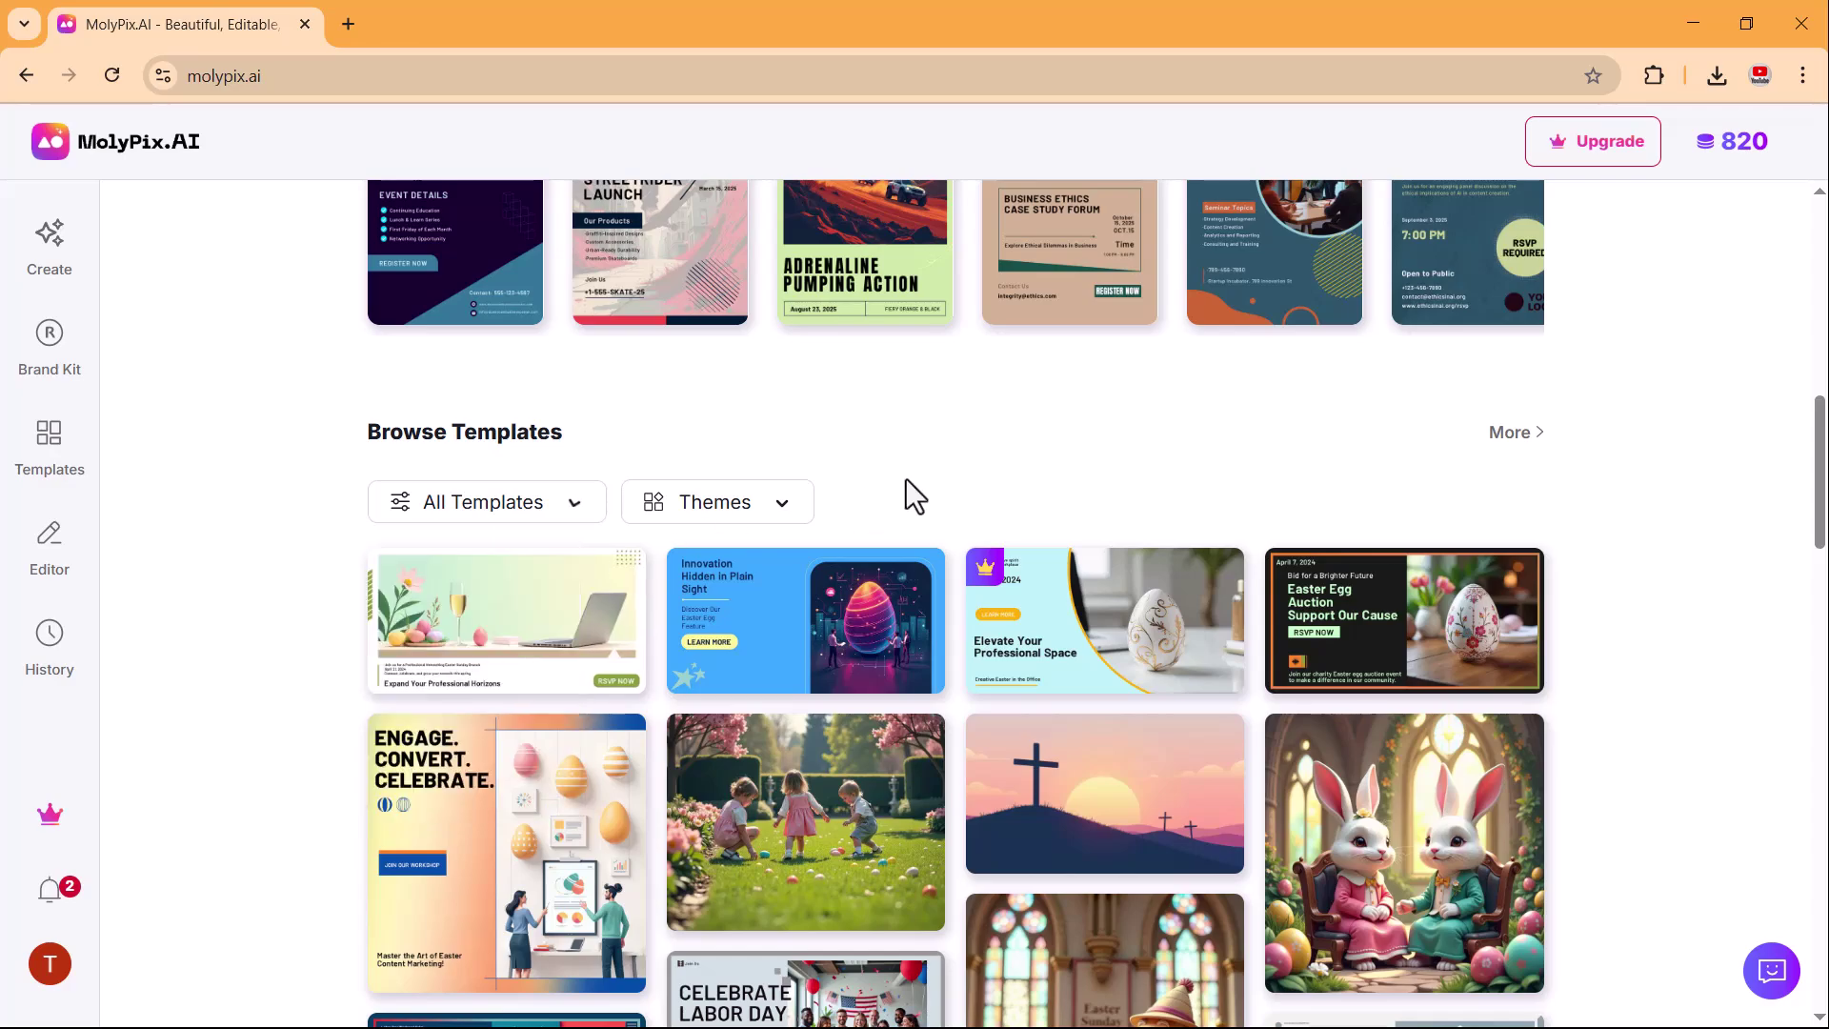
scroll(906, 482, down, 11)
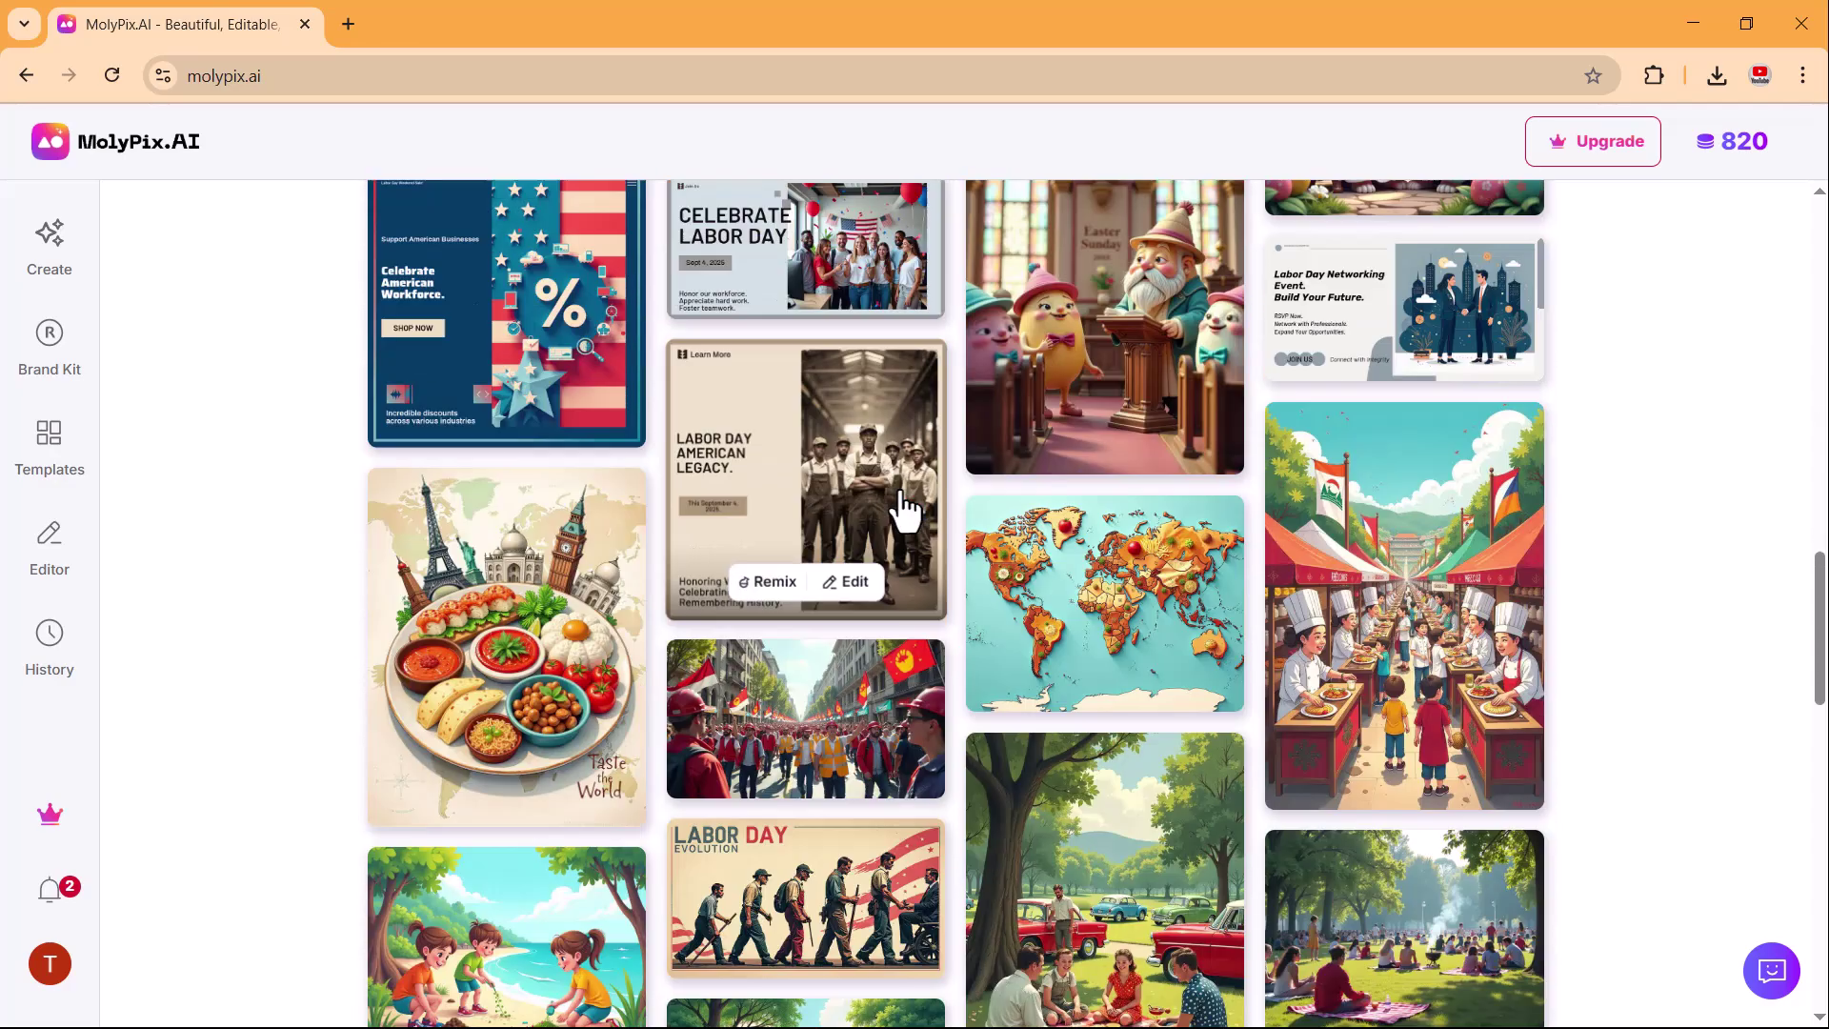
scroll(901, 514, down, 8)
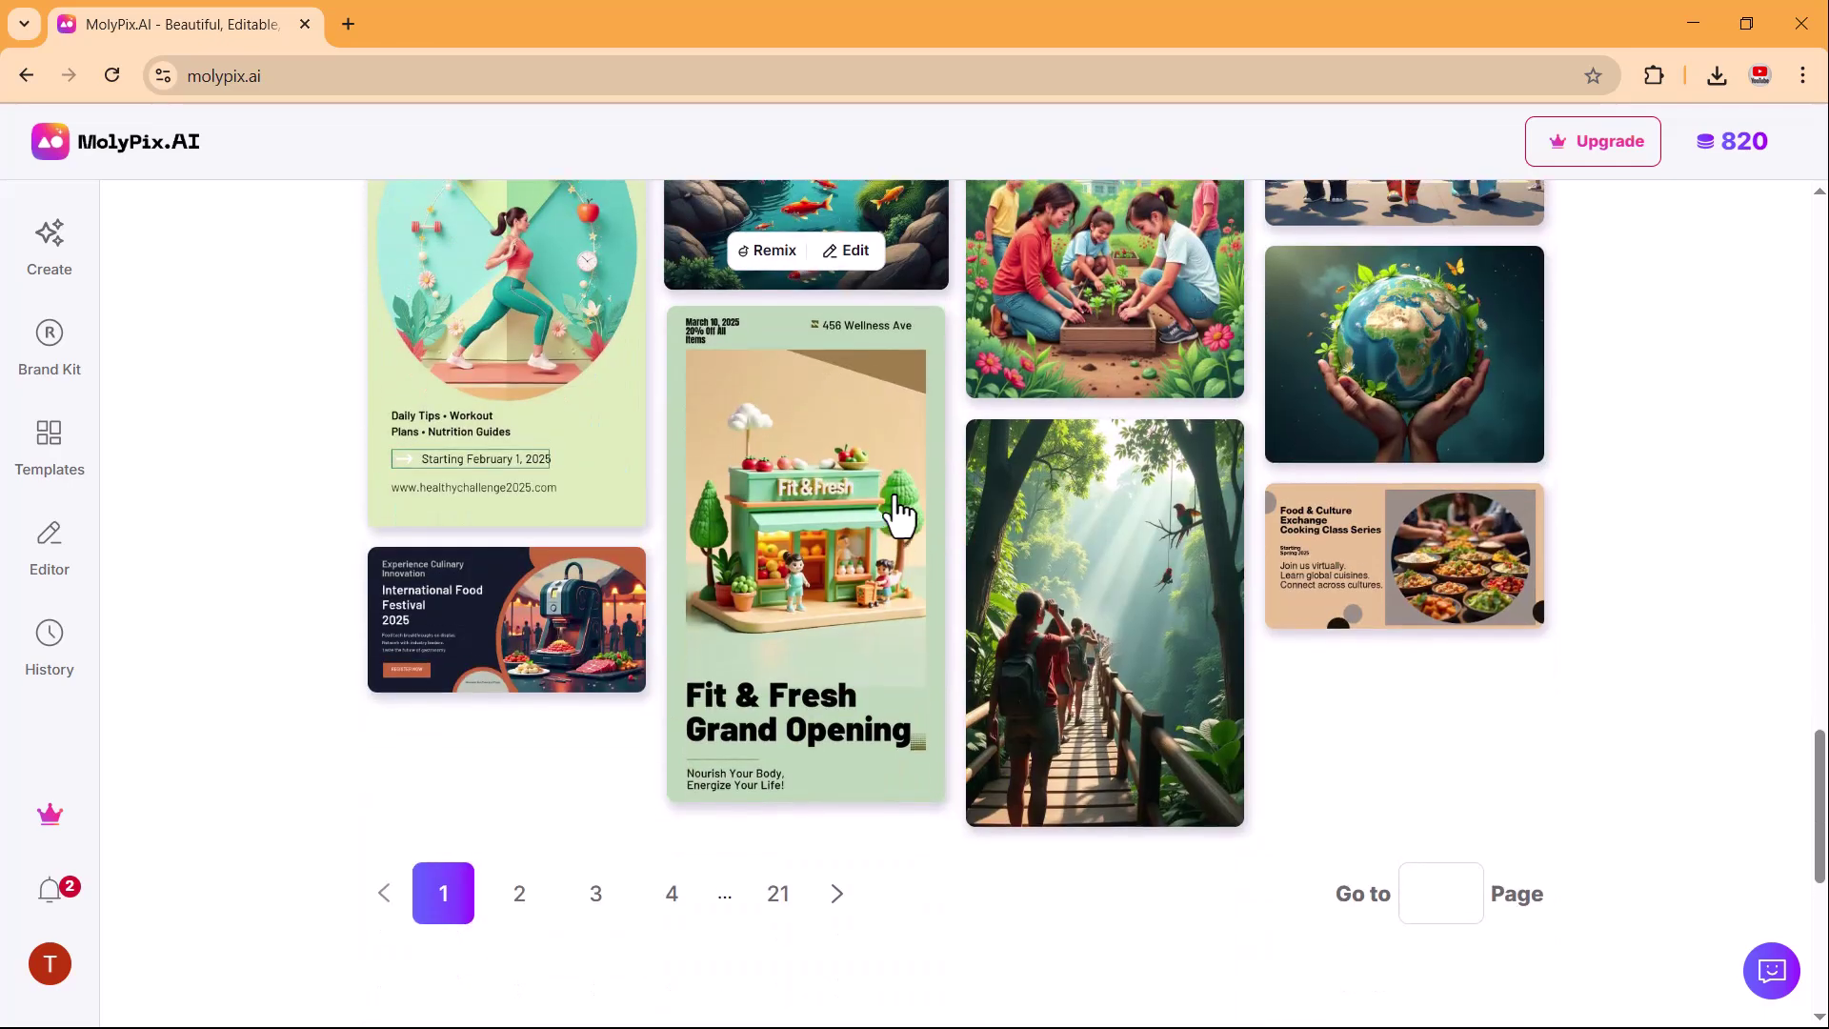
scroll(901, 514, up, 5)
scroll(898, 515, up, 15)
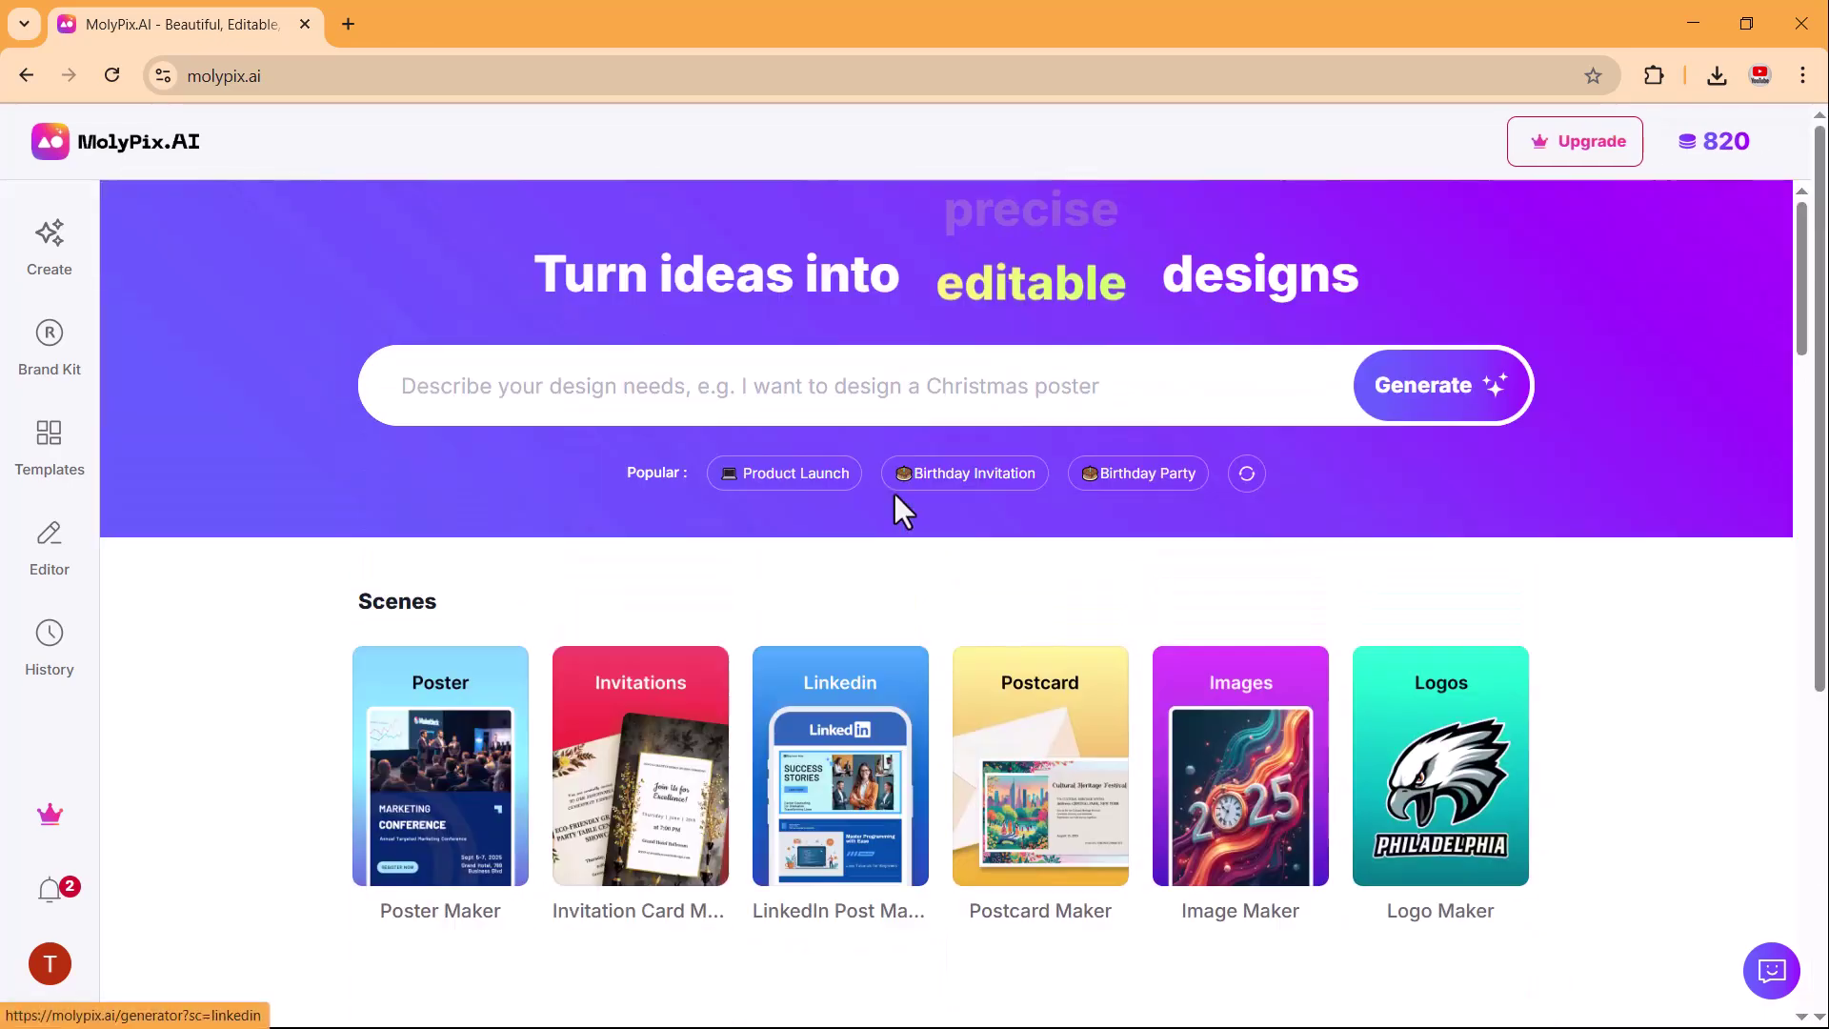
Generate four Lakeview High pep rally posters from the enhanced Back to School Poster prompt.
click(747, 395)
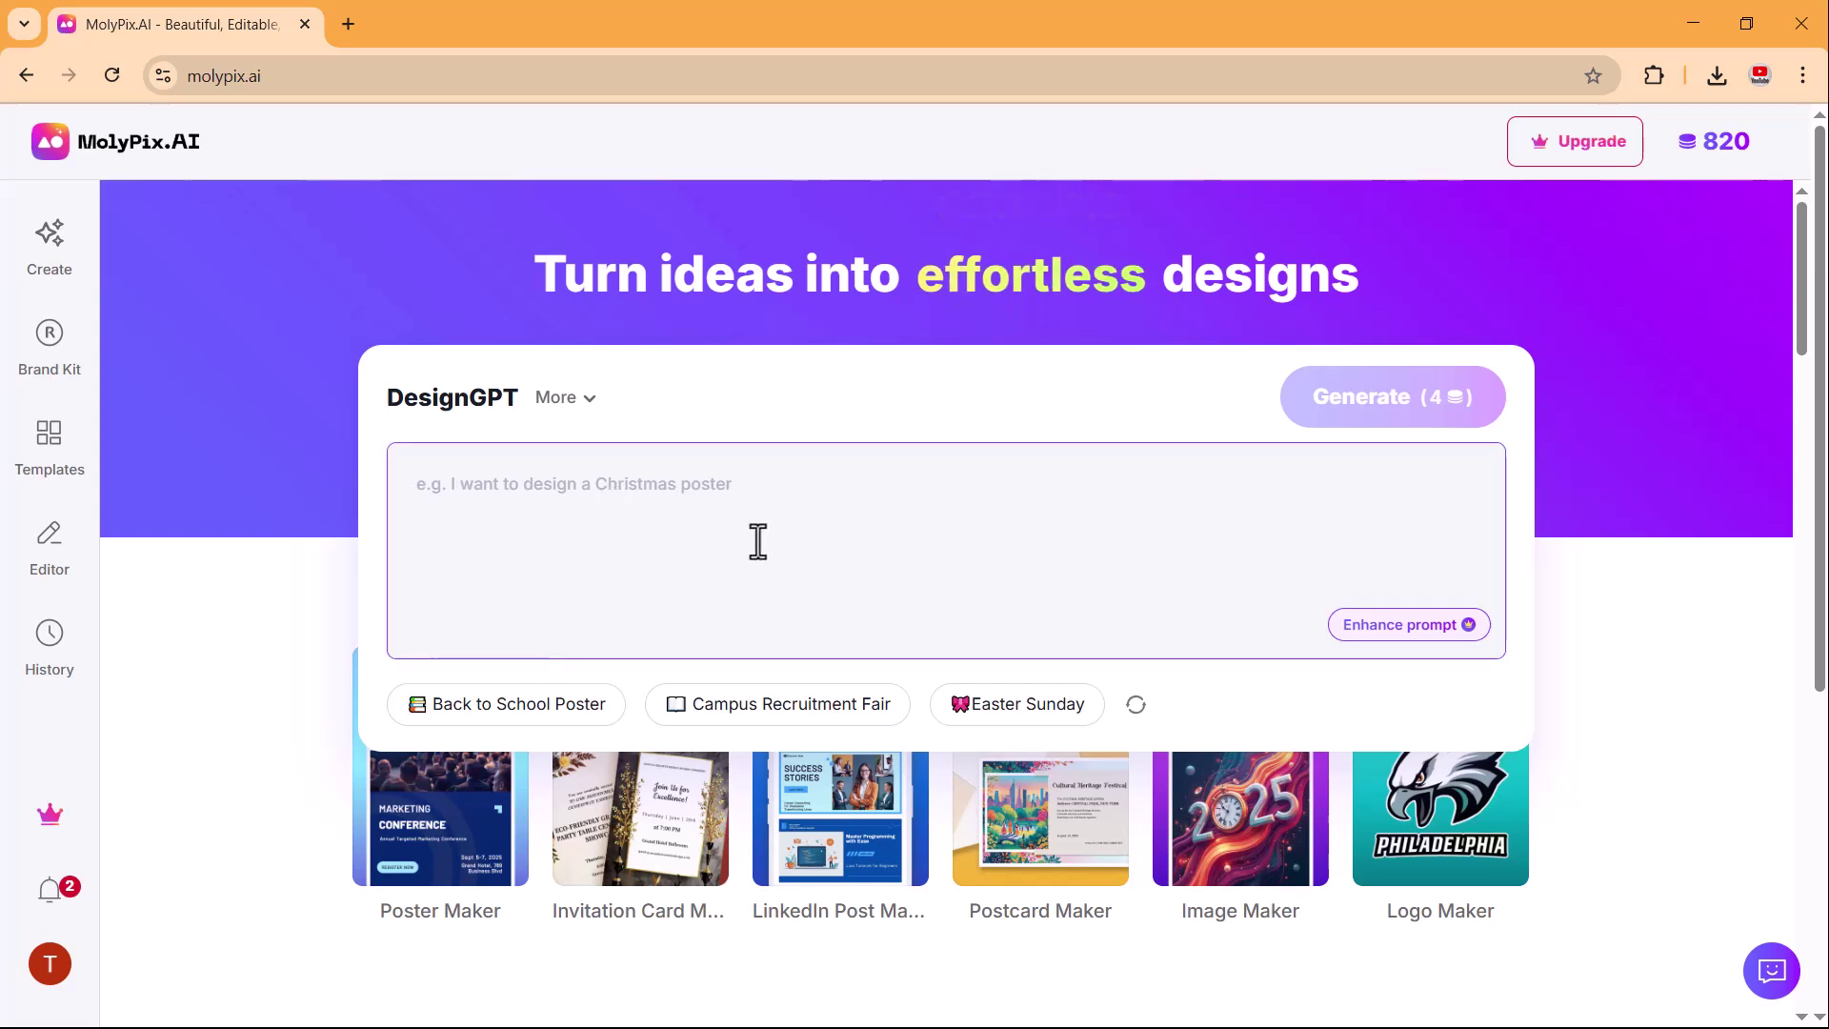
click(503, 713)
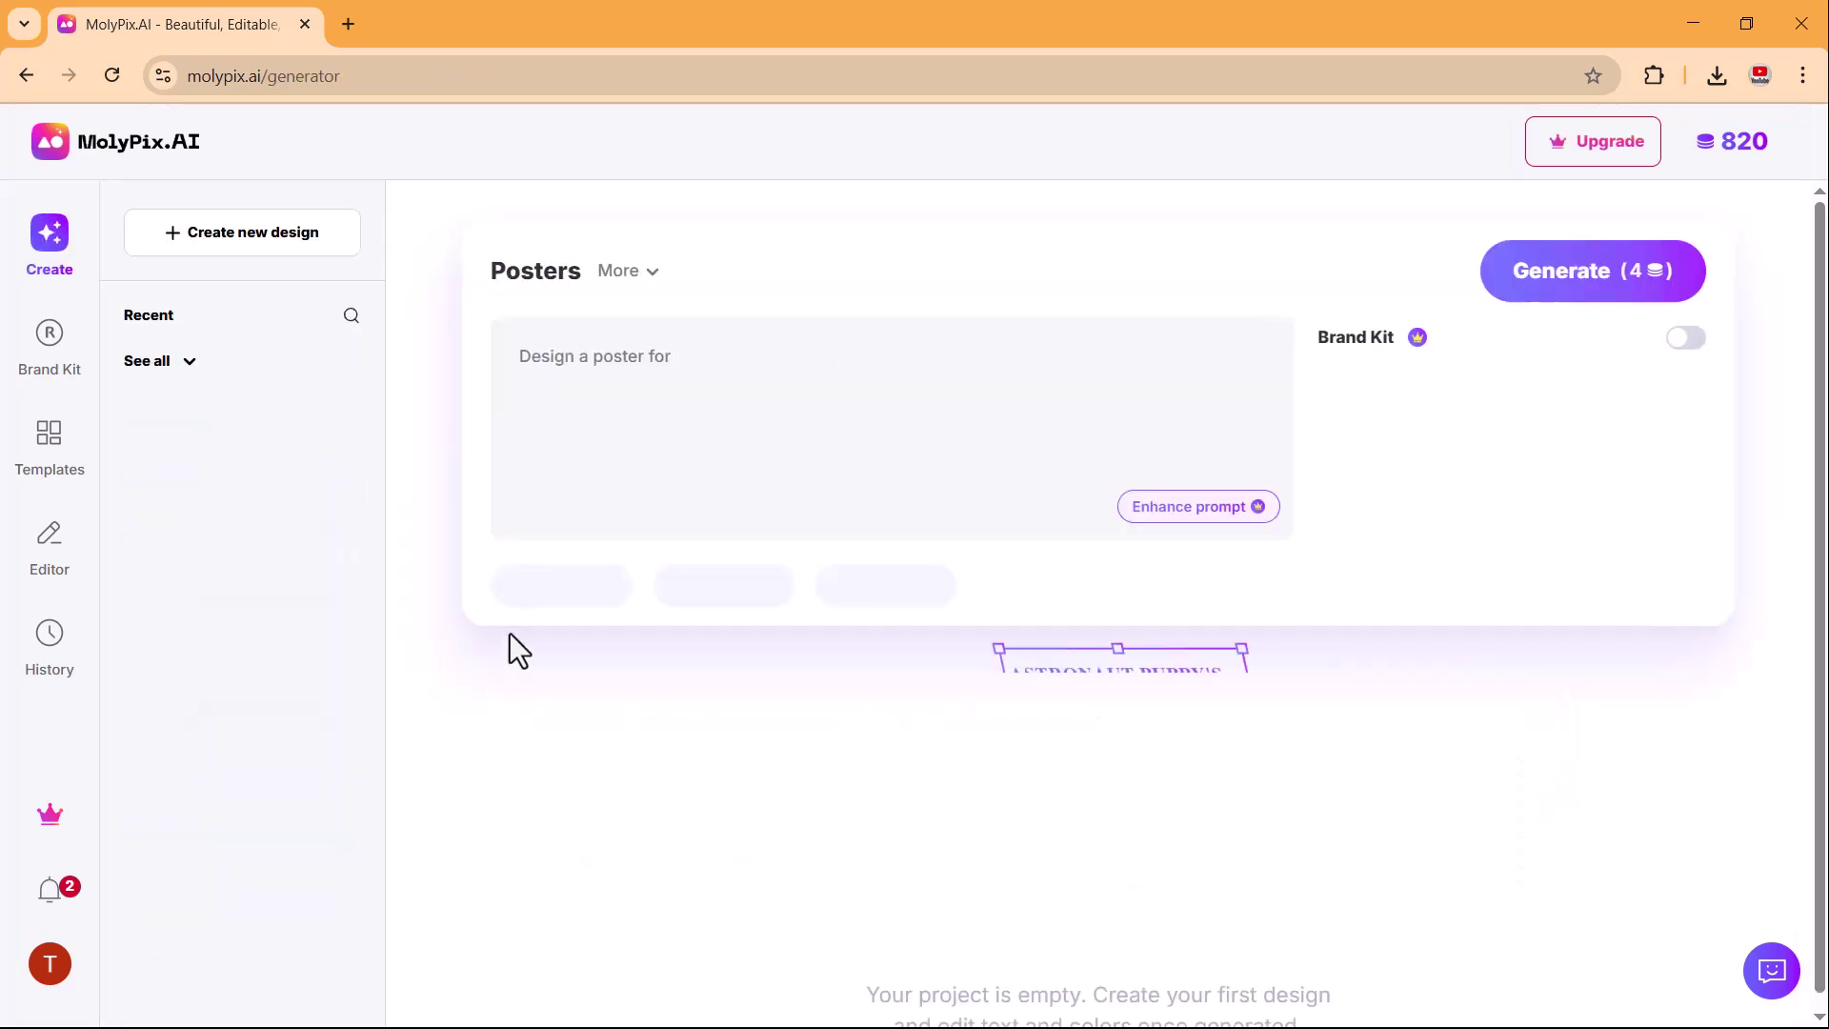
click(1157, 507)
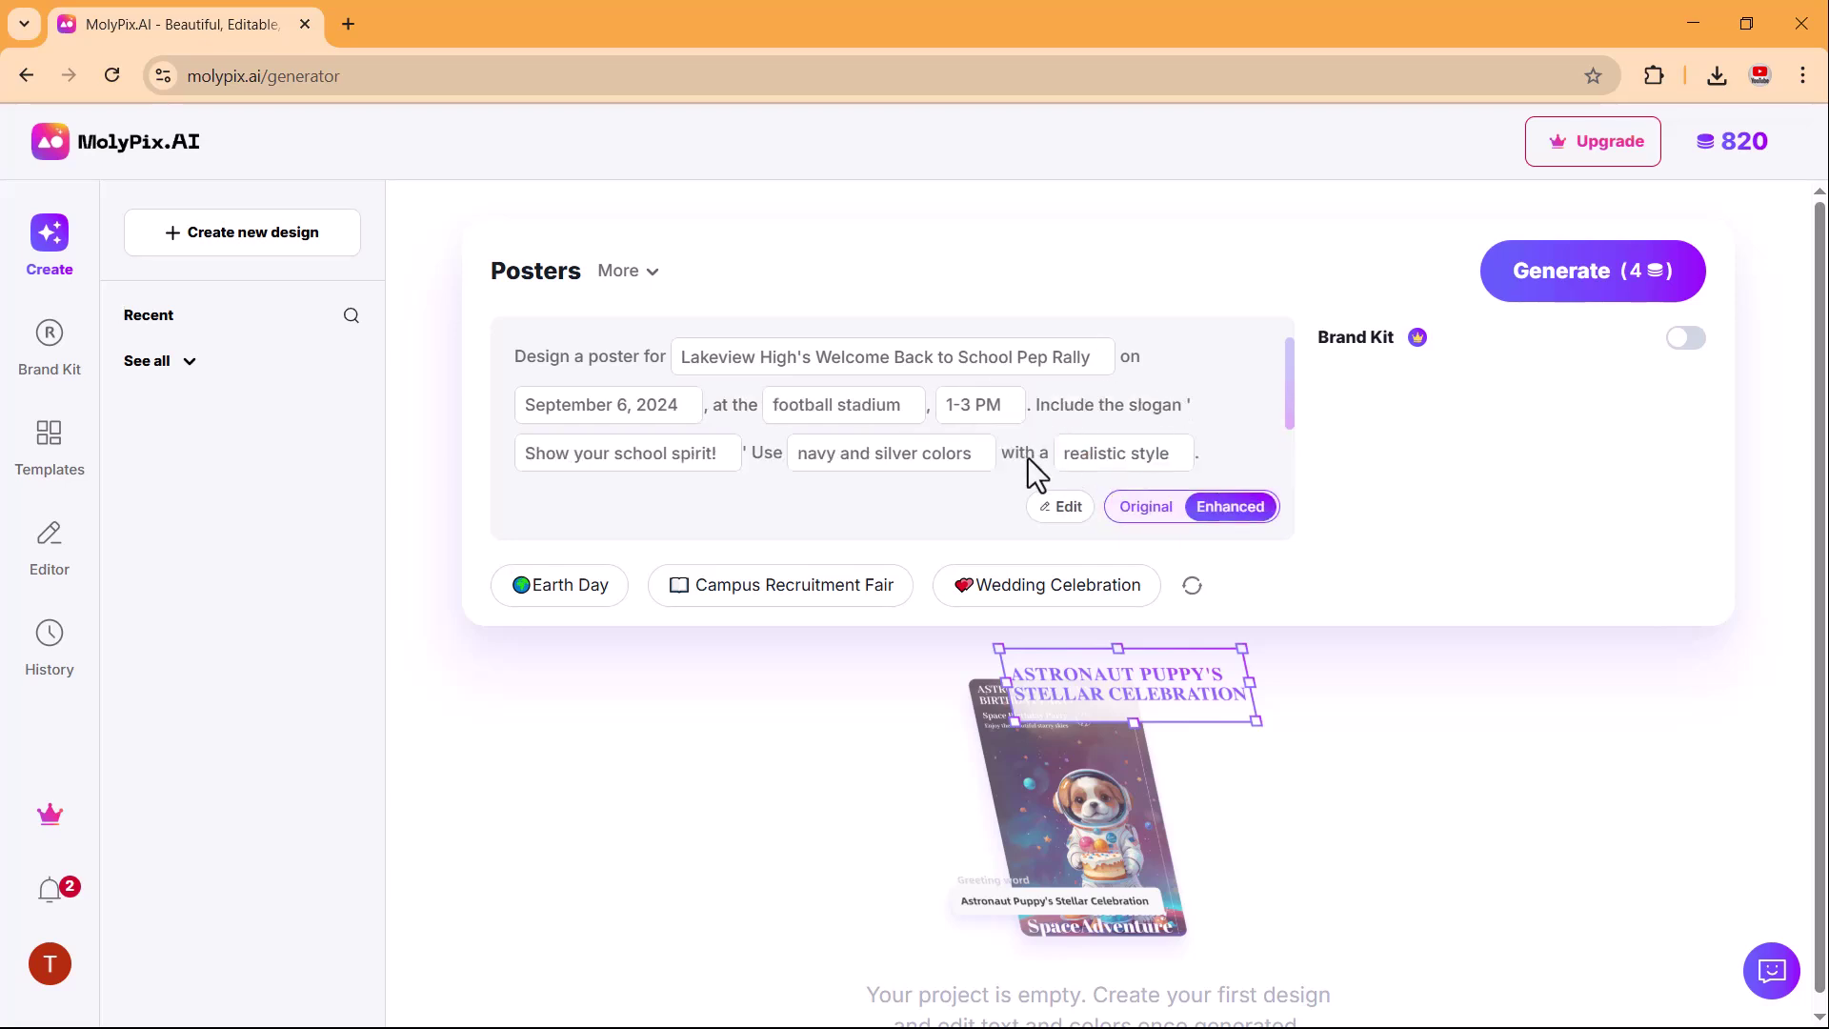
click(1601, 286)
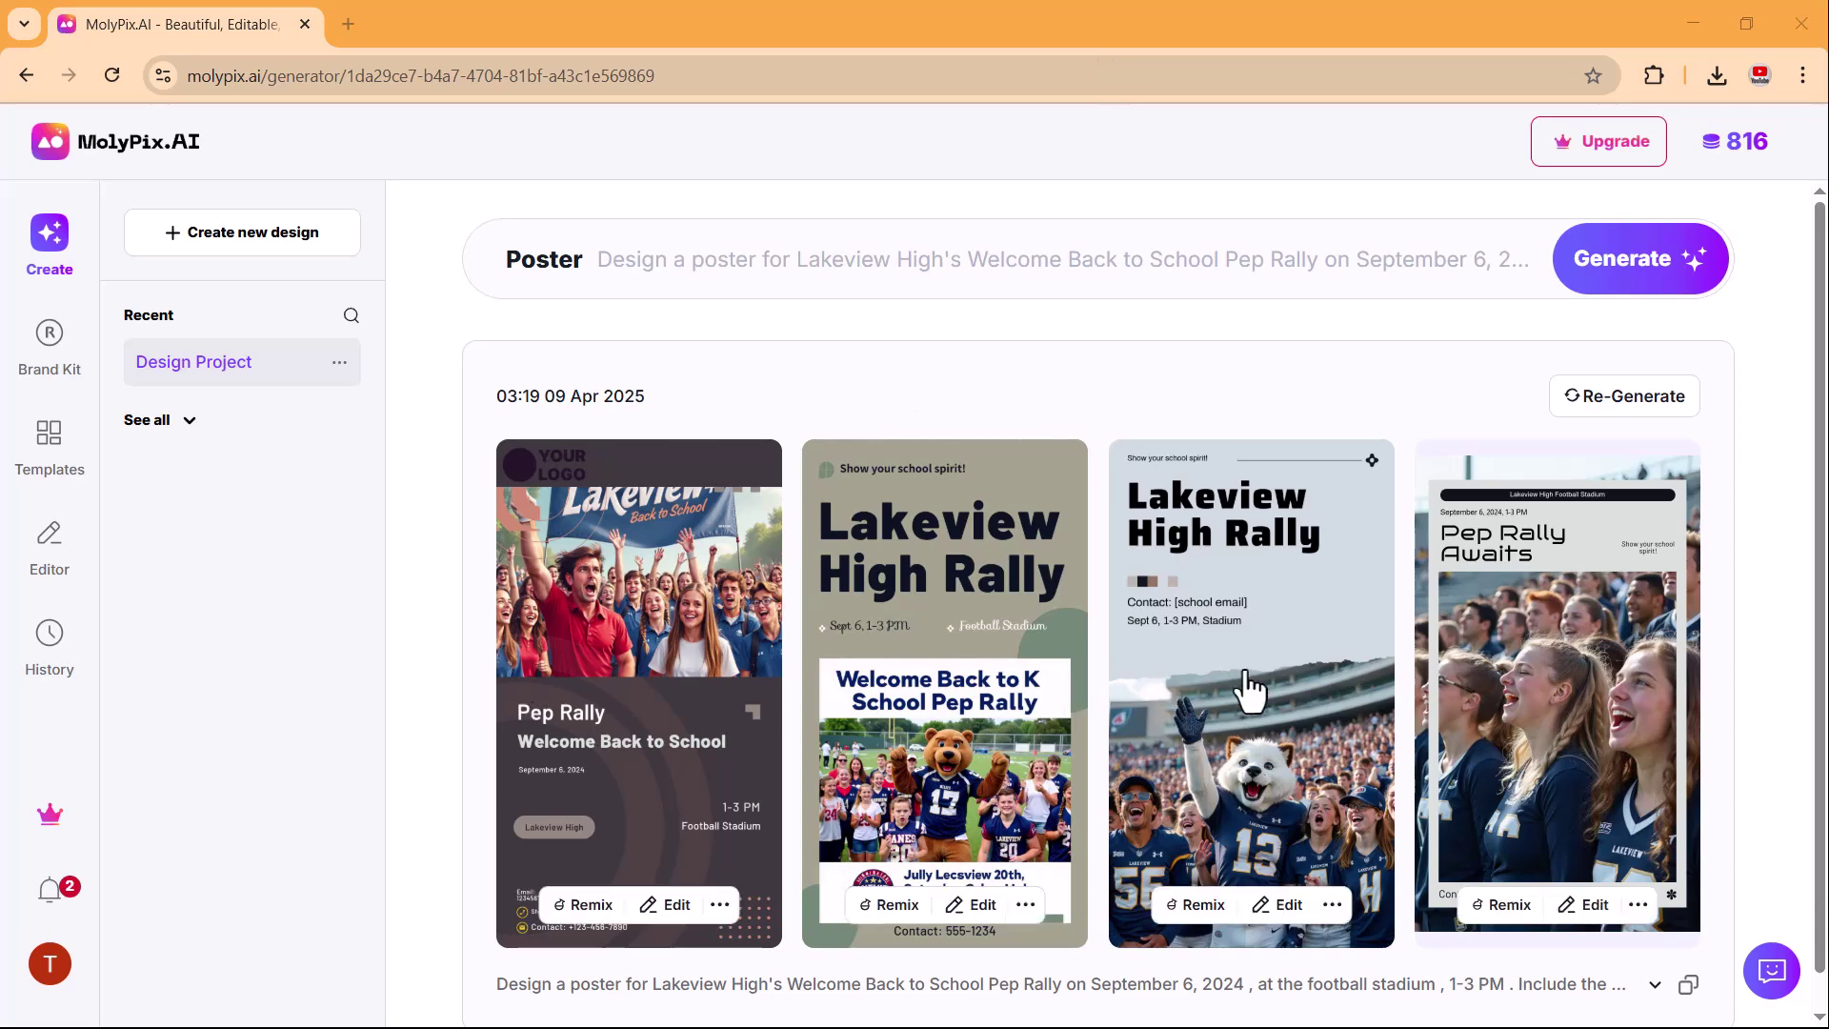
Preview each generated poster, ending on the Lakeview High Rally design.
click(1250, 690)
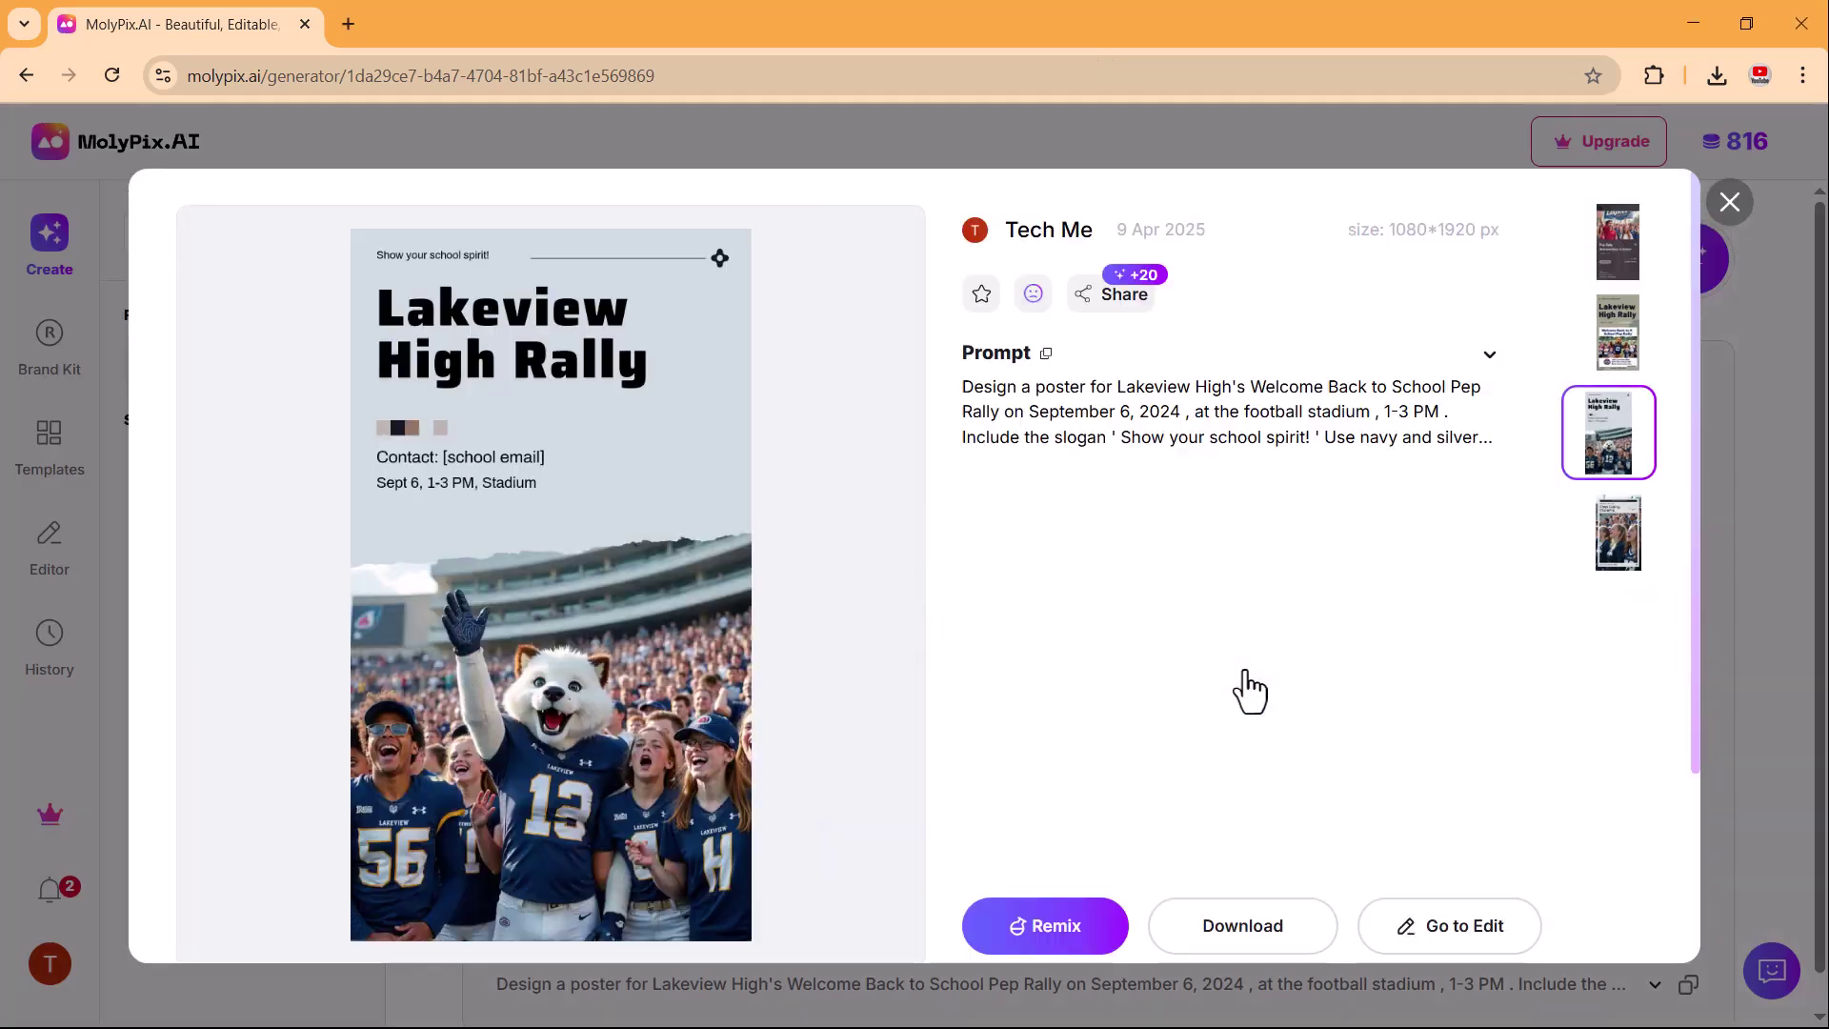
click(1615, 548)
click(1613, 452)
click(1613, 343)
click(1631, 255)
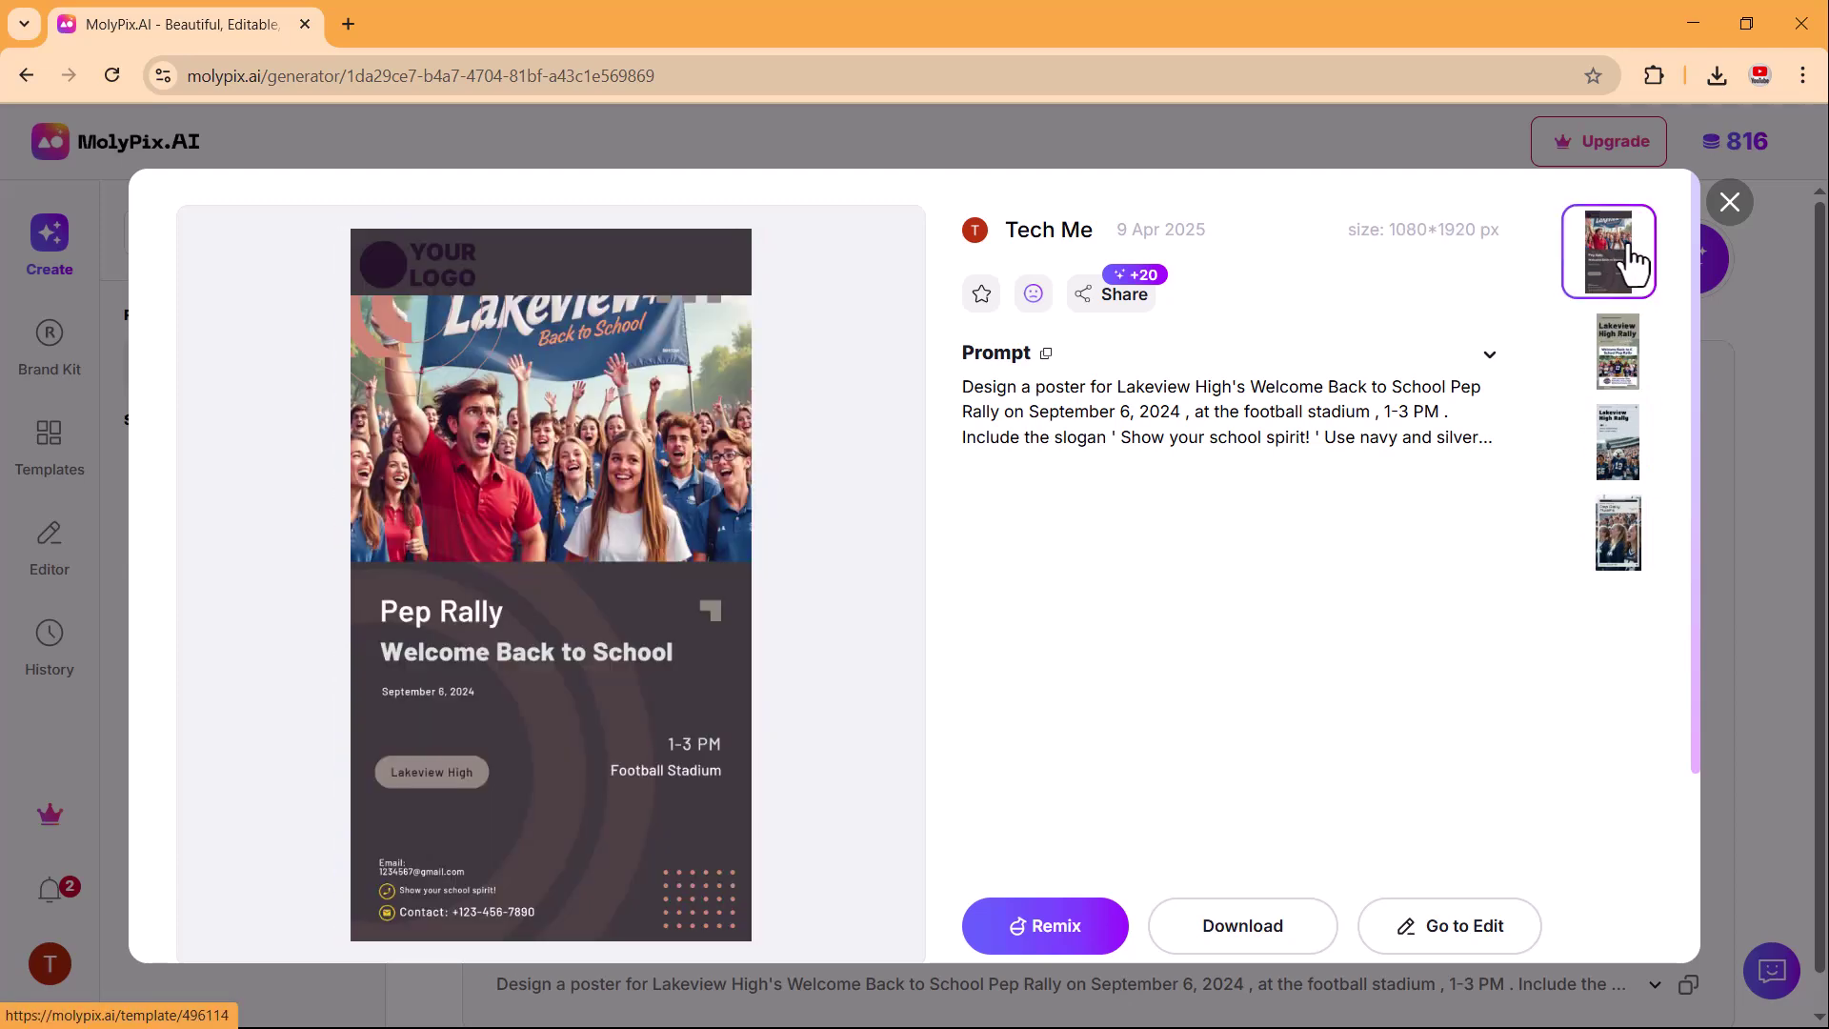
click(1636, 468)
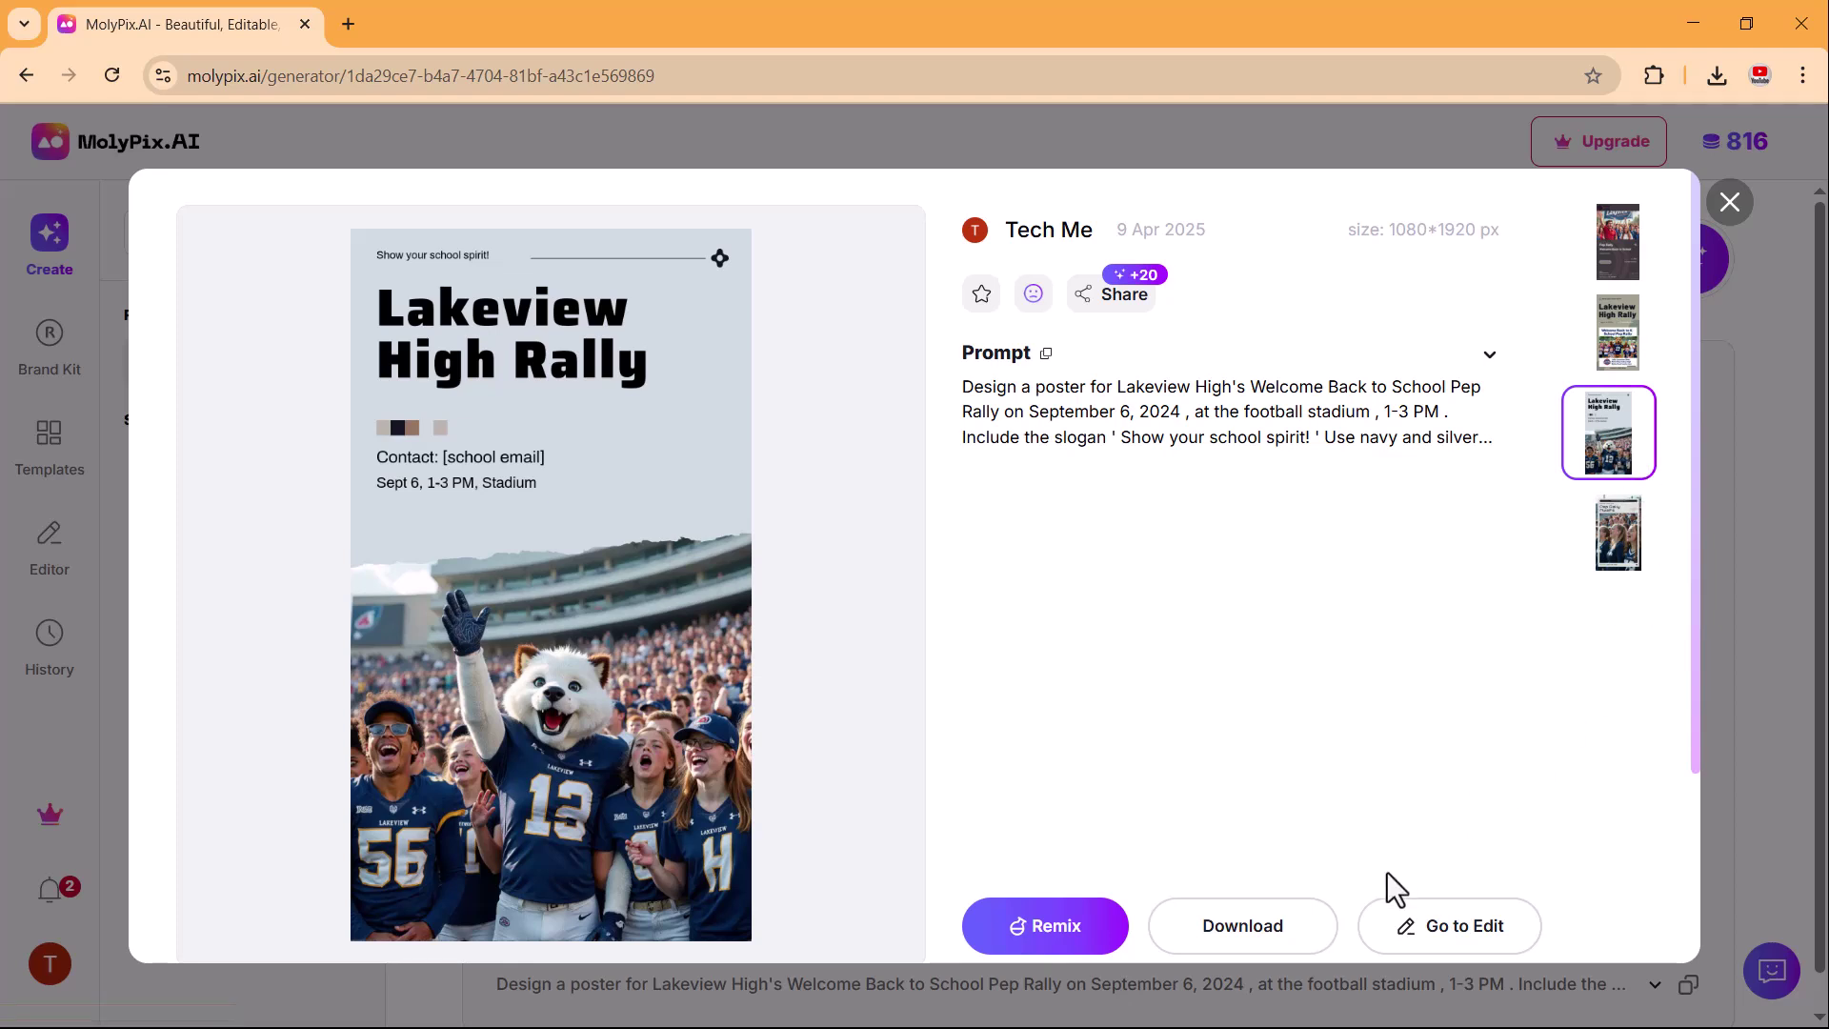
Download the Lakeview High Rally poster as MolyPix_152049.png and view the file.
click(1401, 922)
click(1232, 939)
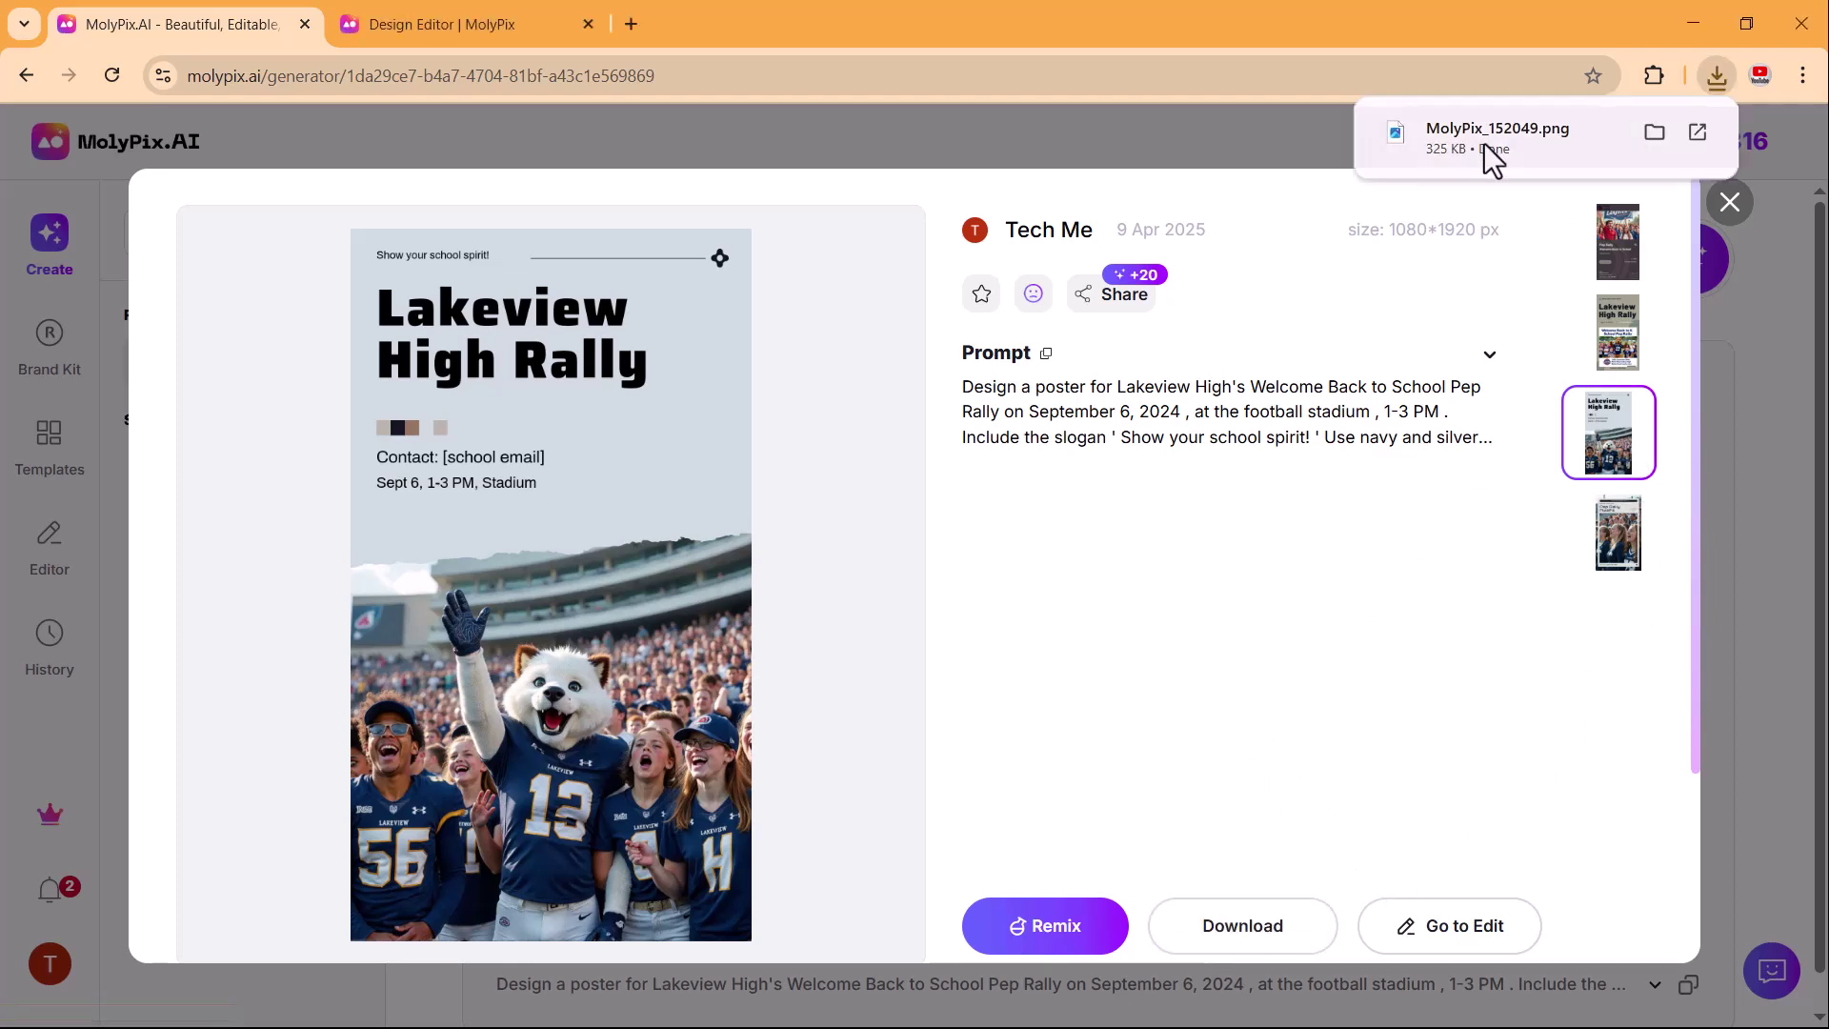
click(1483, 143)
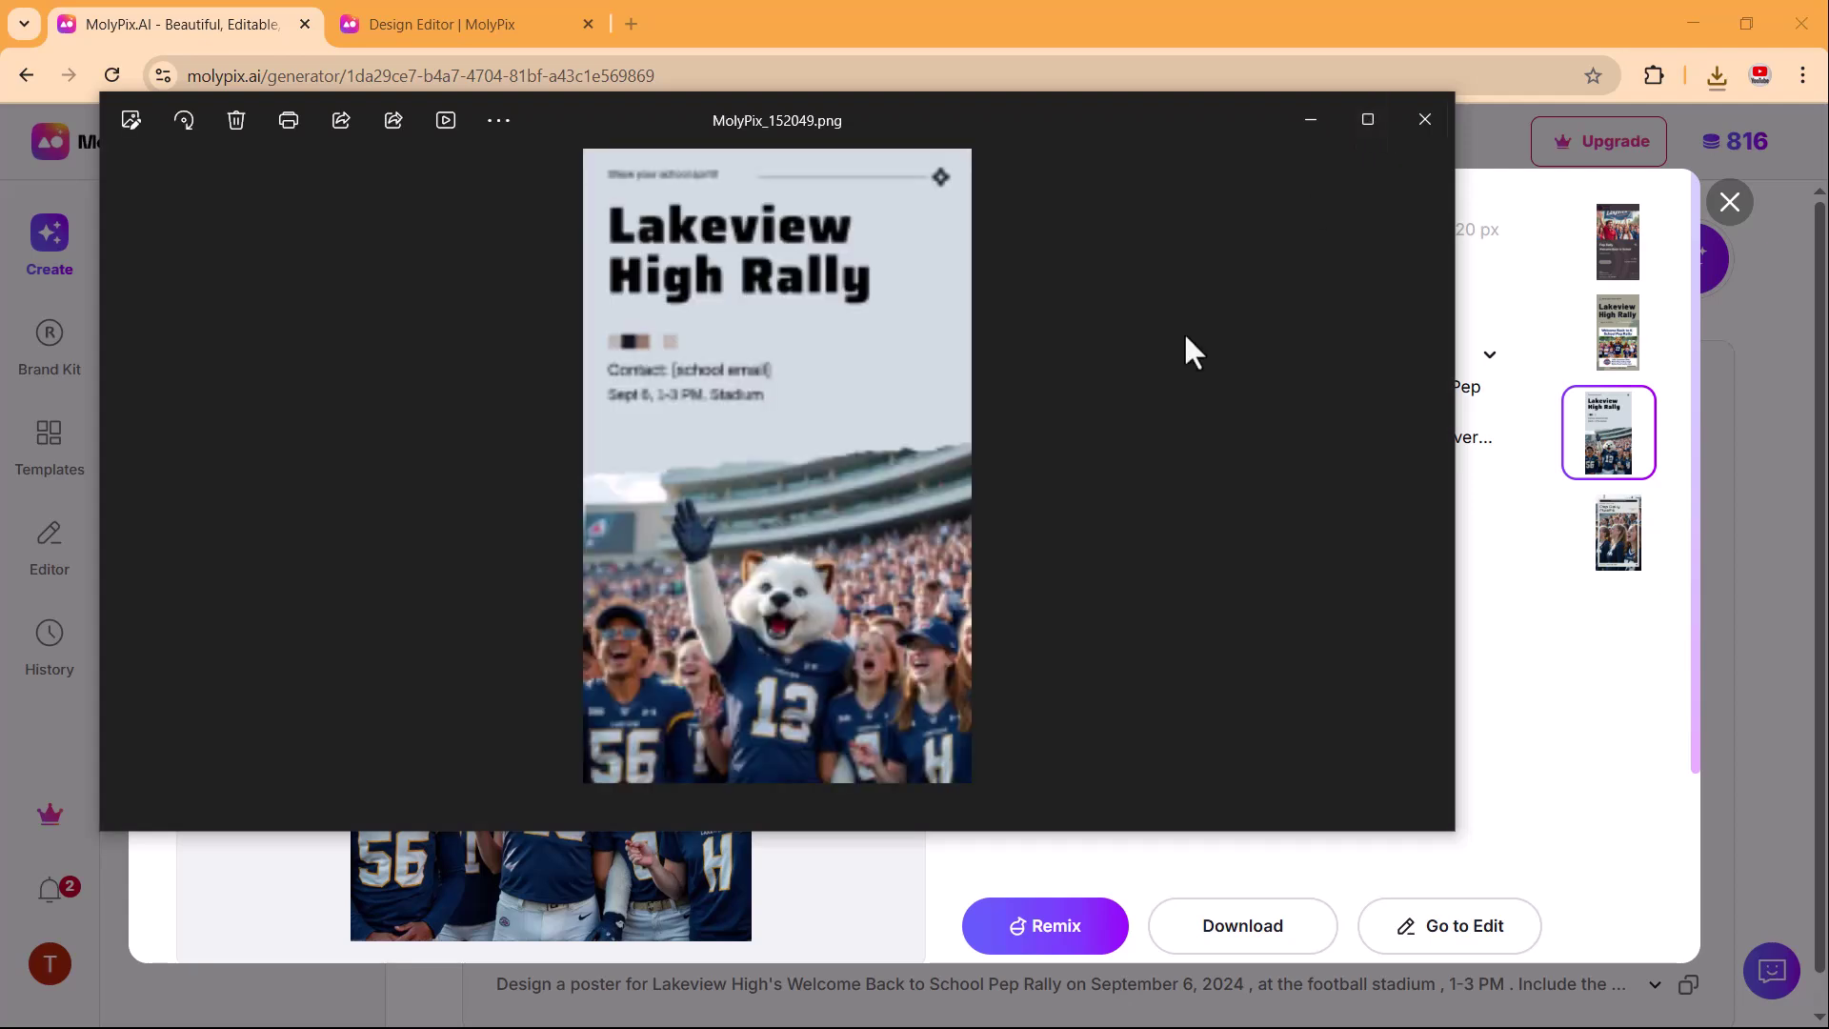
click(1427, 124)
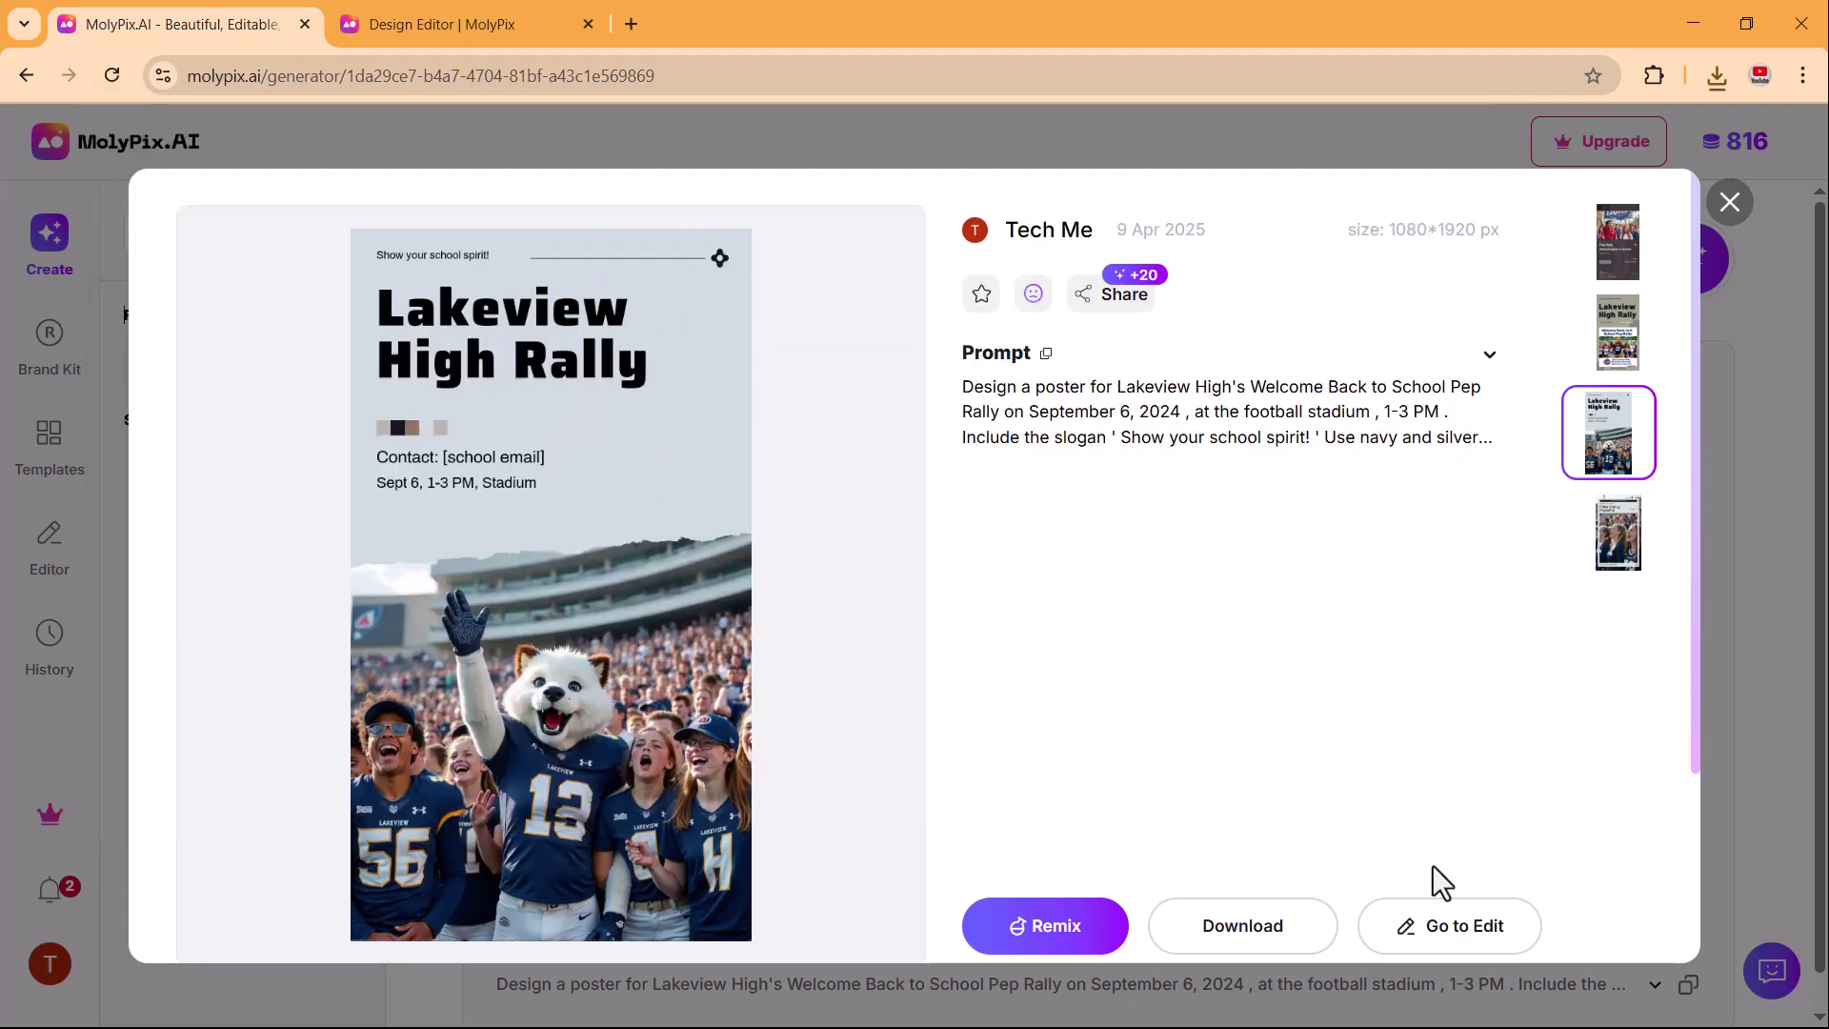
In the editor, replace the contact line with an e-mail address coloured red.
click(1446, 943)
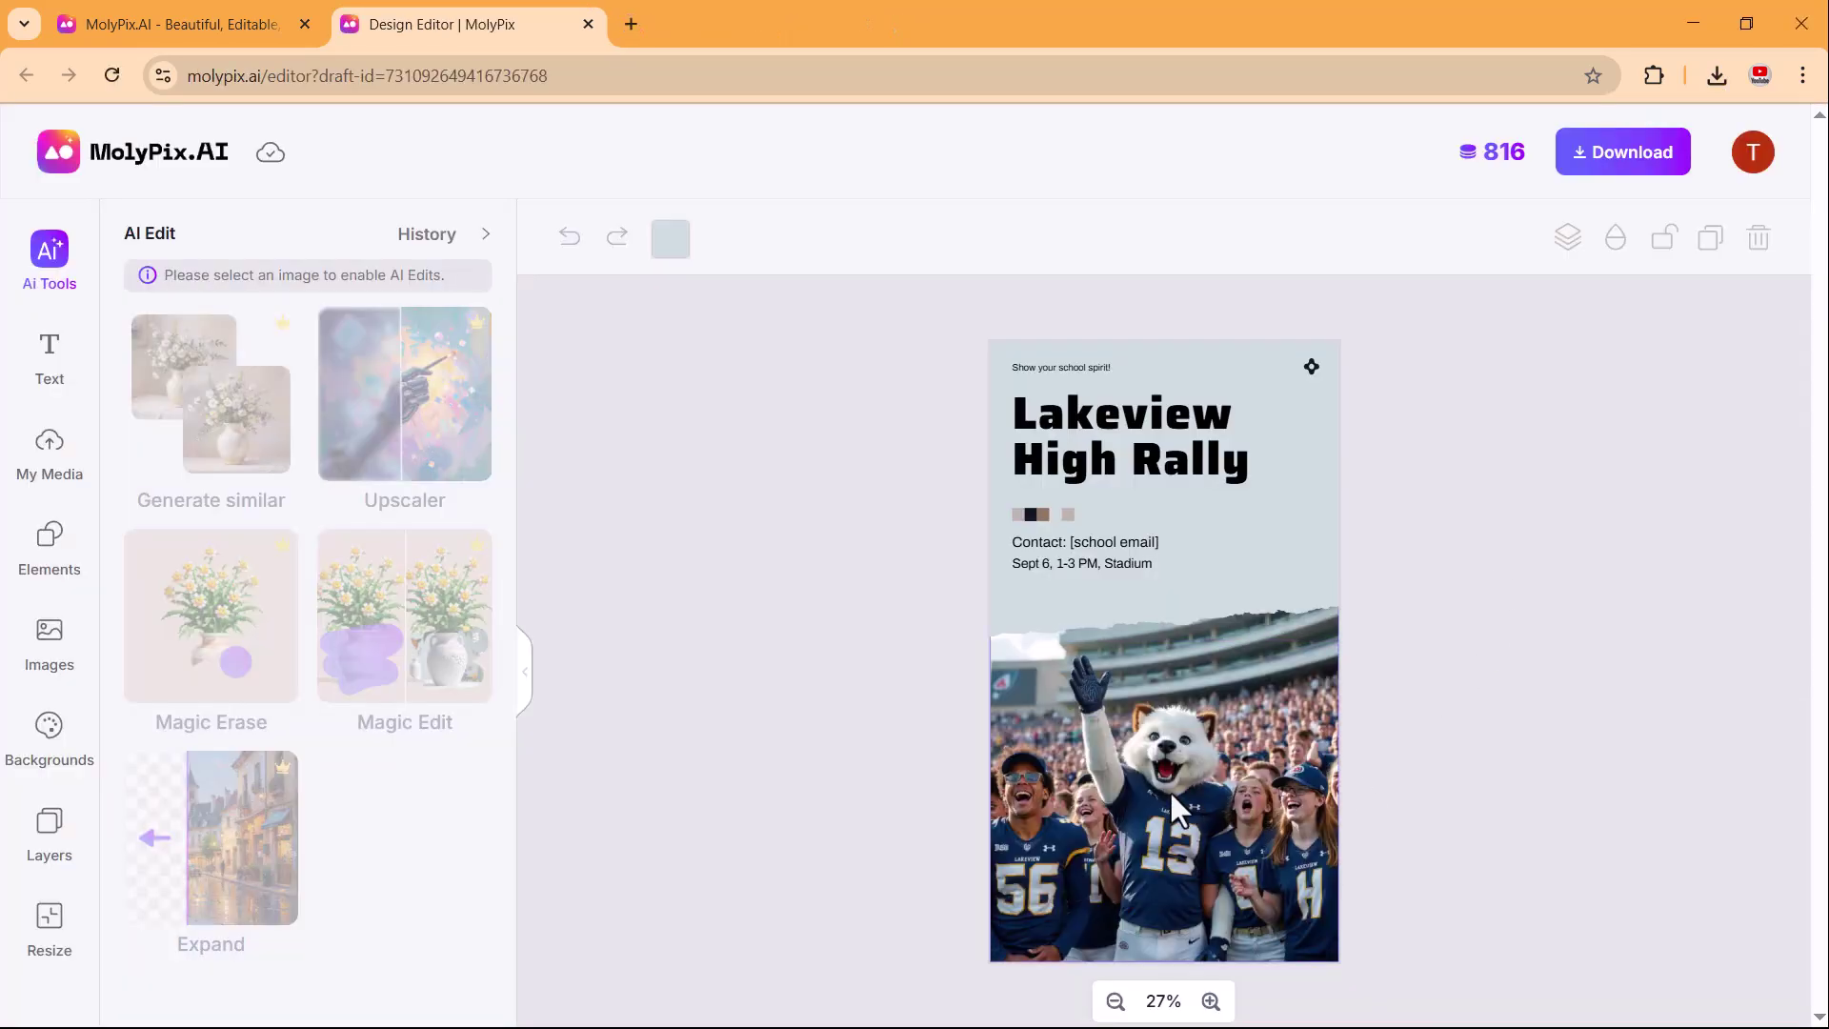
click(1170, 792)
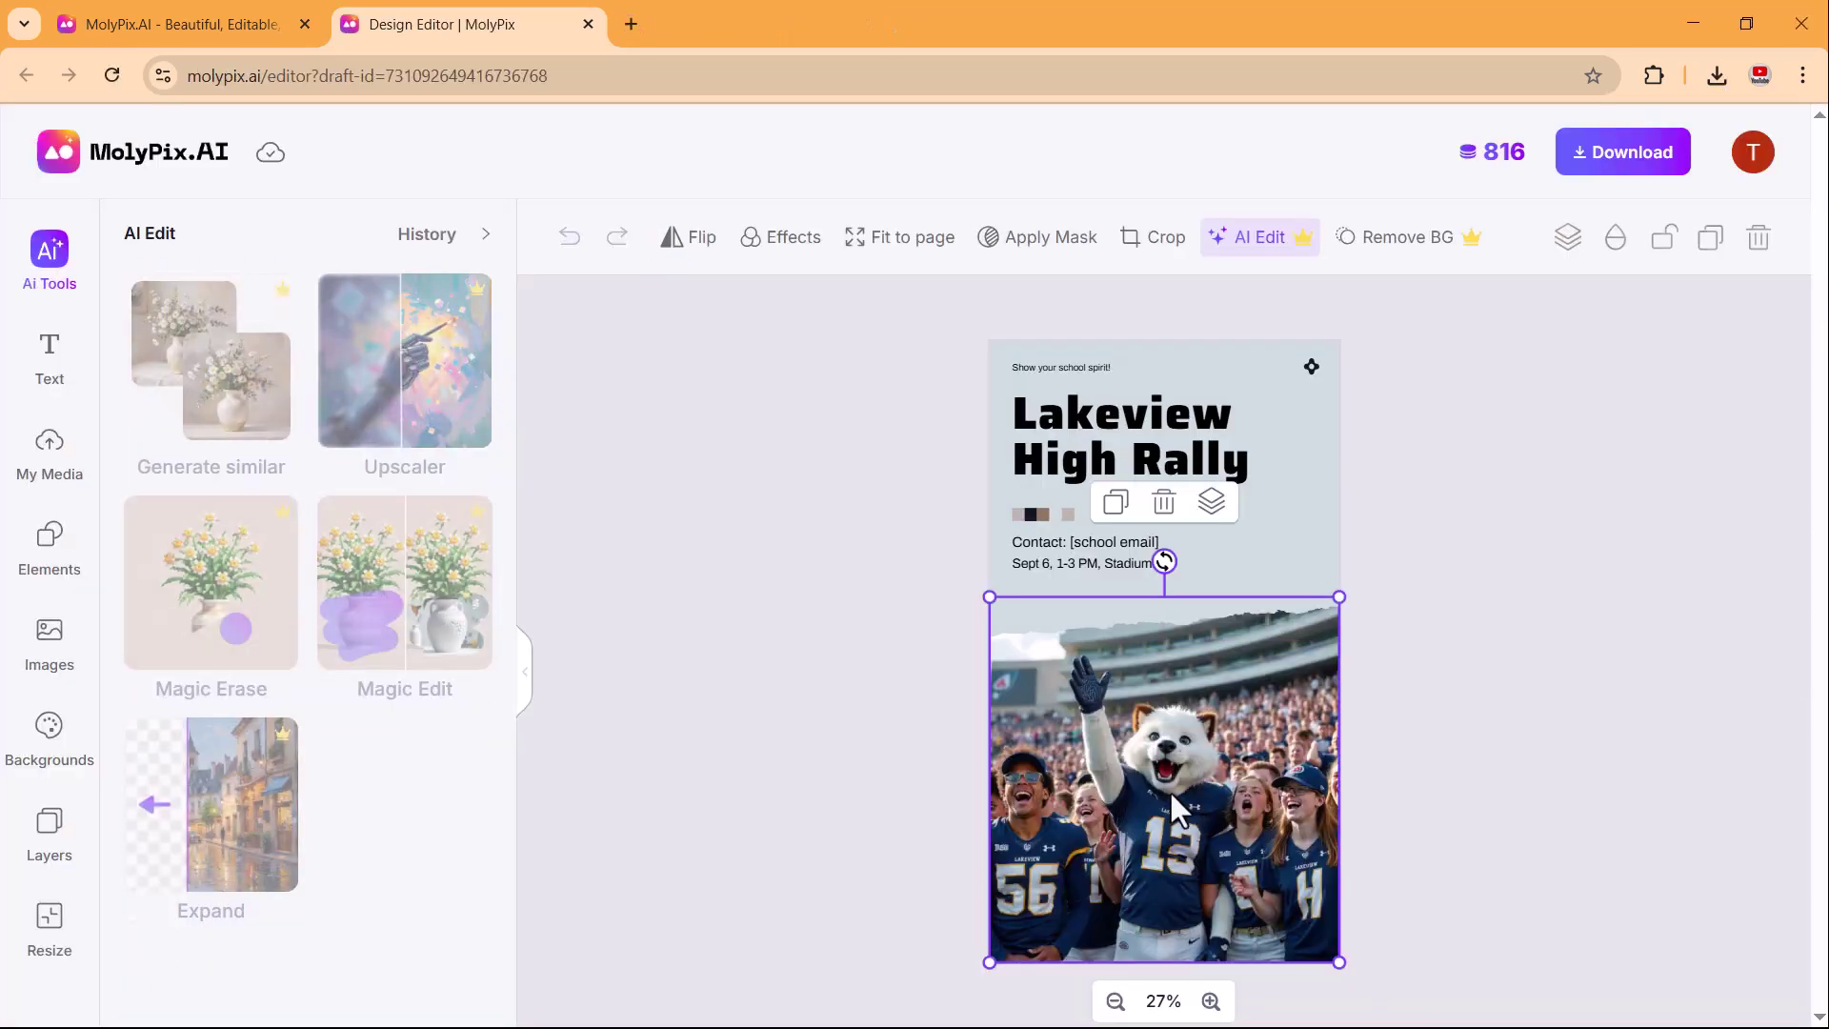
click(1125, 421)
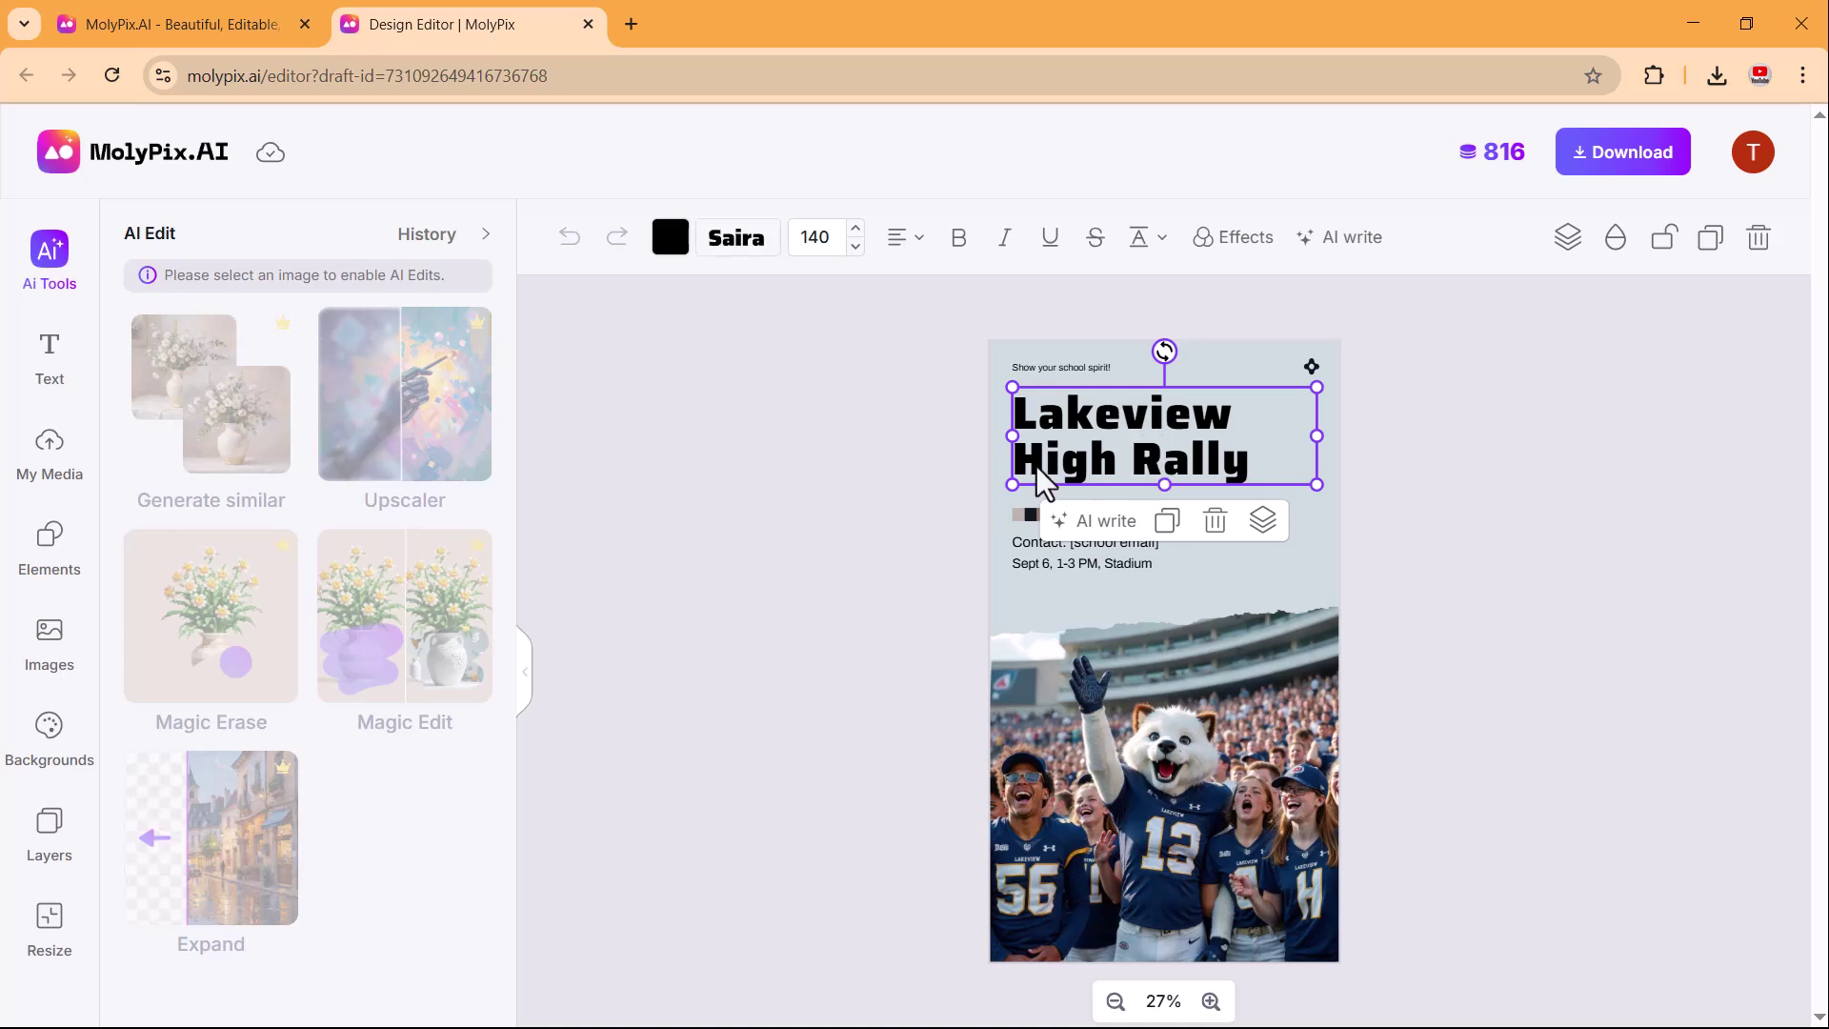
double_click(1124, 542)
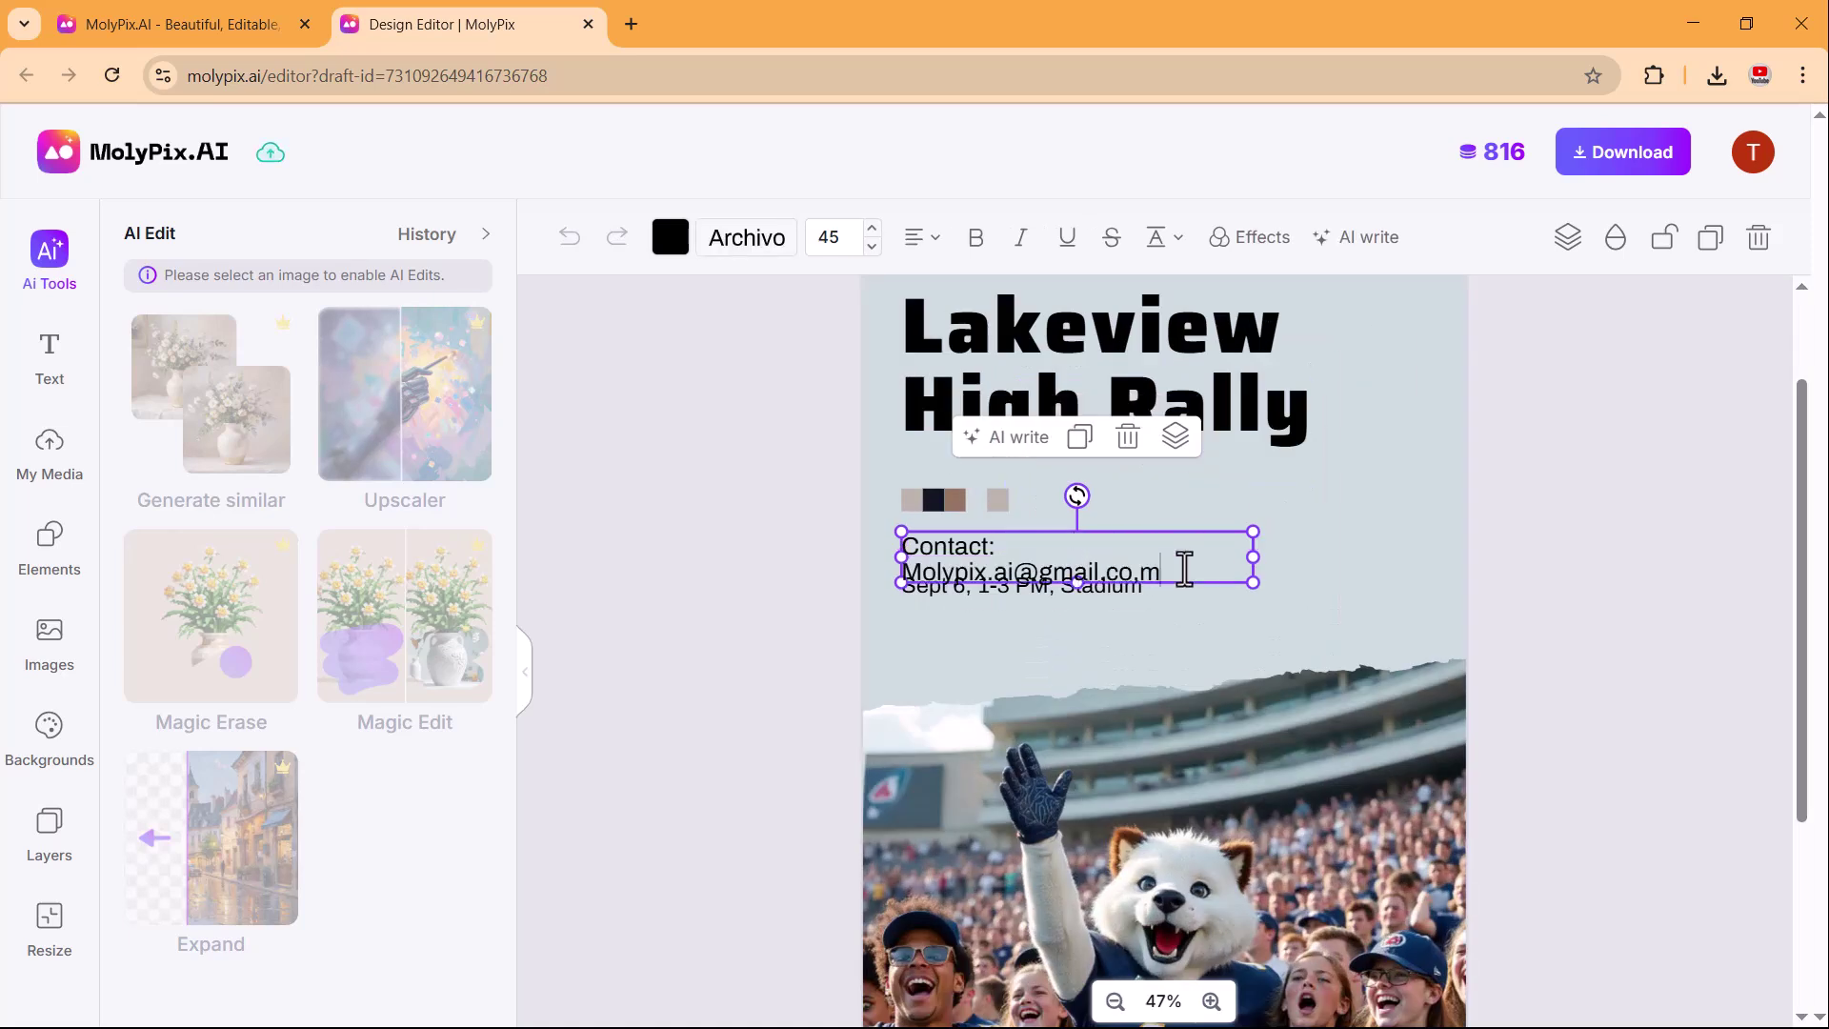
drag(1249, 583, 1285, 577)
click(671, 237)
click(759, 376)
Change the date's day to 24, making it Sept 24.
click(942, 600)
double_click(959, 596)
text(24)
click(1744, 616)
Colour the Lakeview High Rally title dark navy.
click(1191, 420)
click(664, 249)
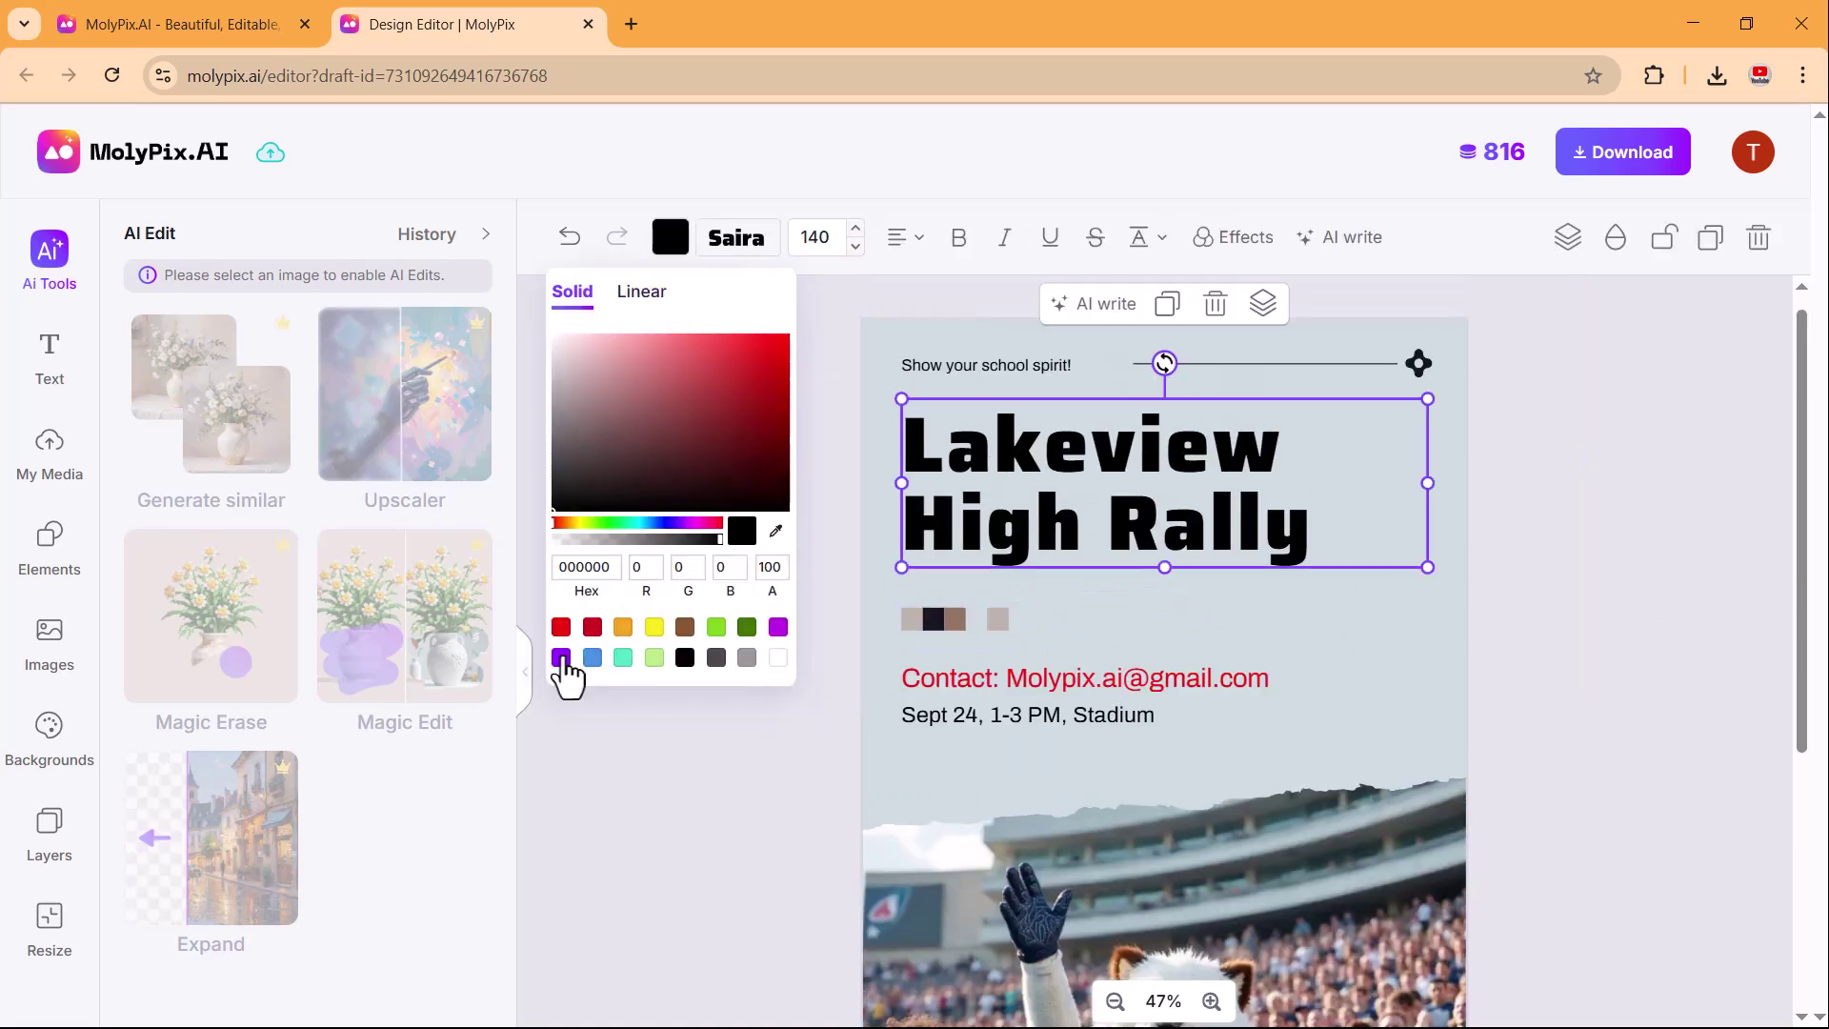
click(771, 343)
click(593, 629)
click(762, 467)
click(753, 240)
Set the title font to Rubik after trying Saira, BalooTammudu2 and PORTERS.
click(282, 472)
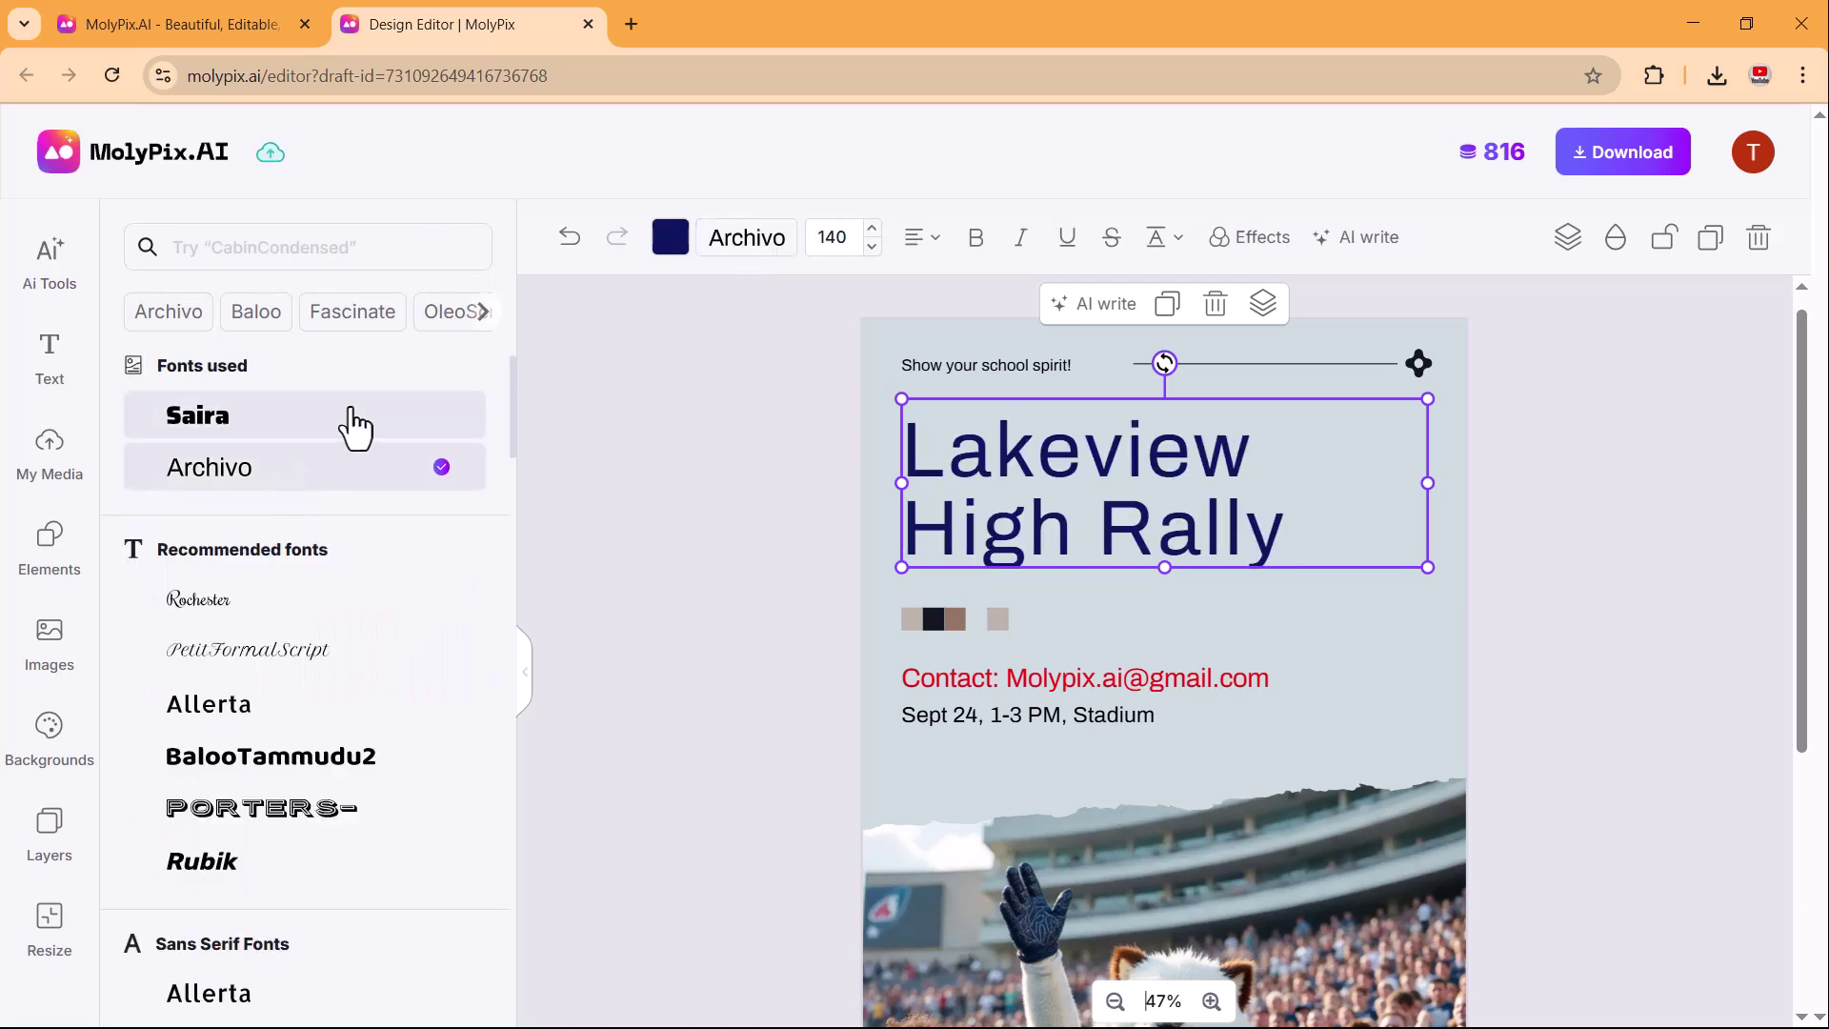
click(352, 419)
click(305, 758)
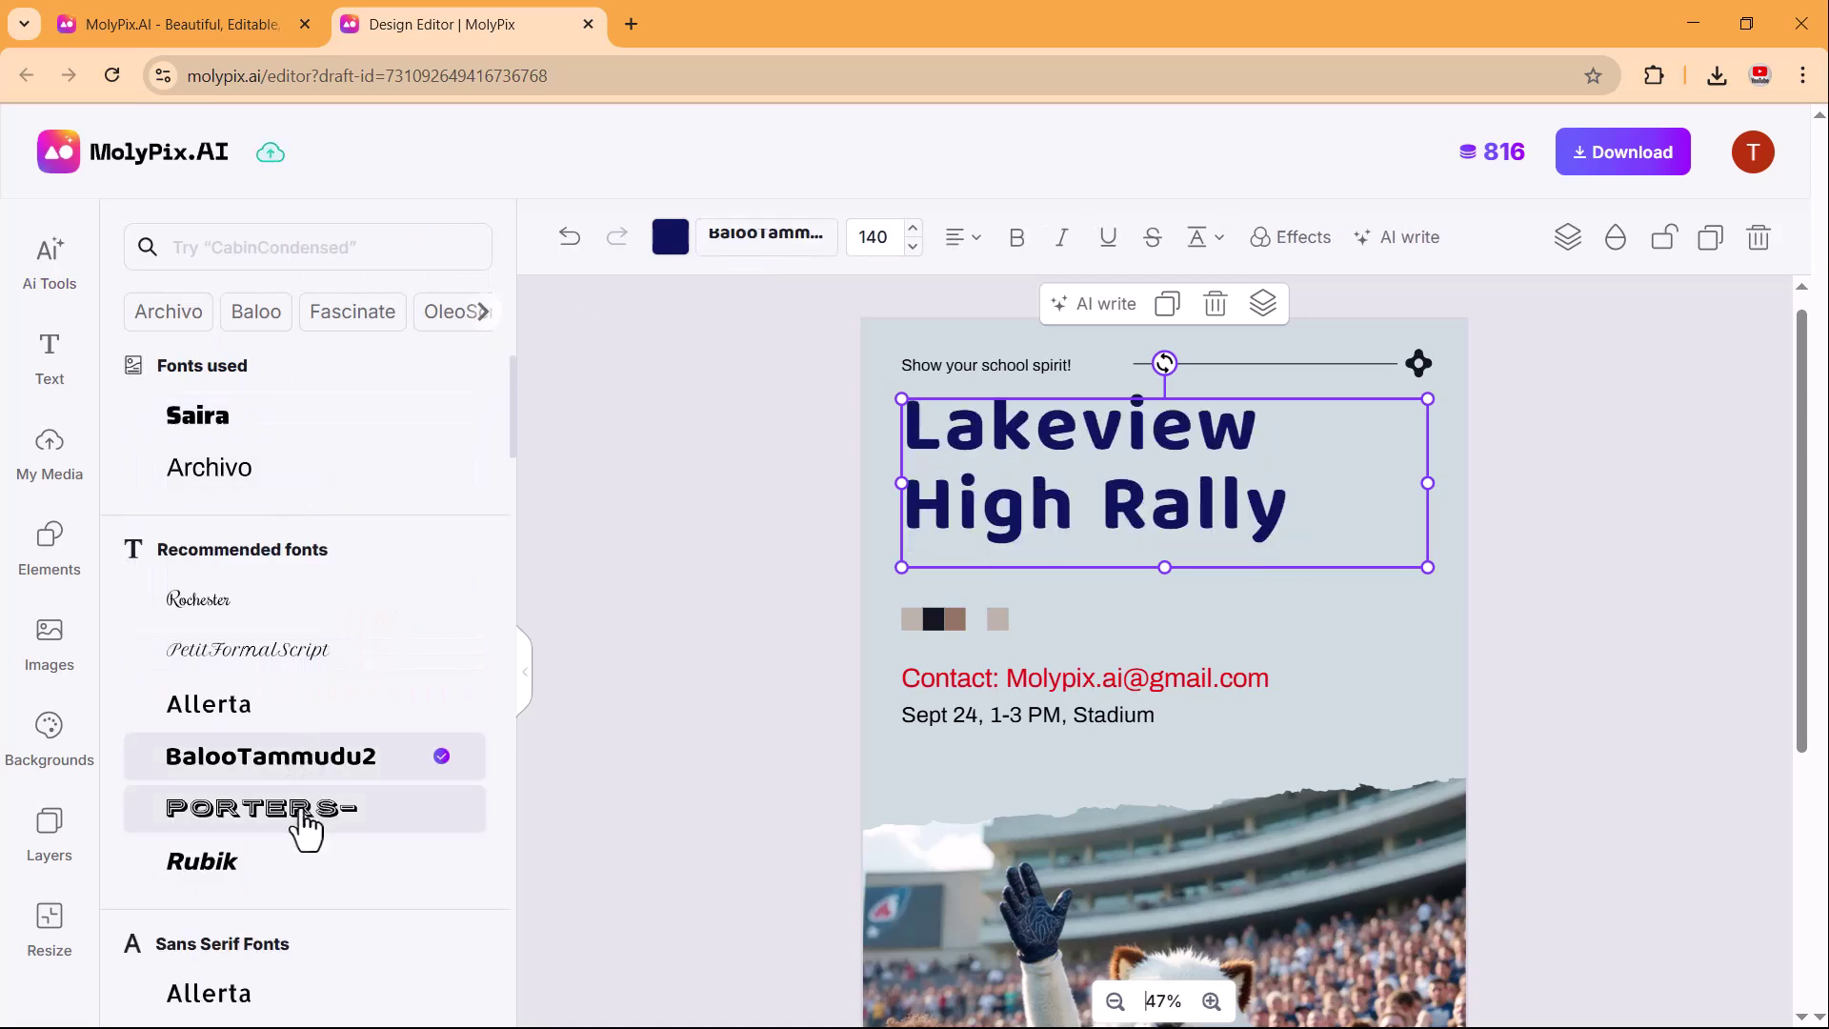
click(288, 822)
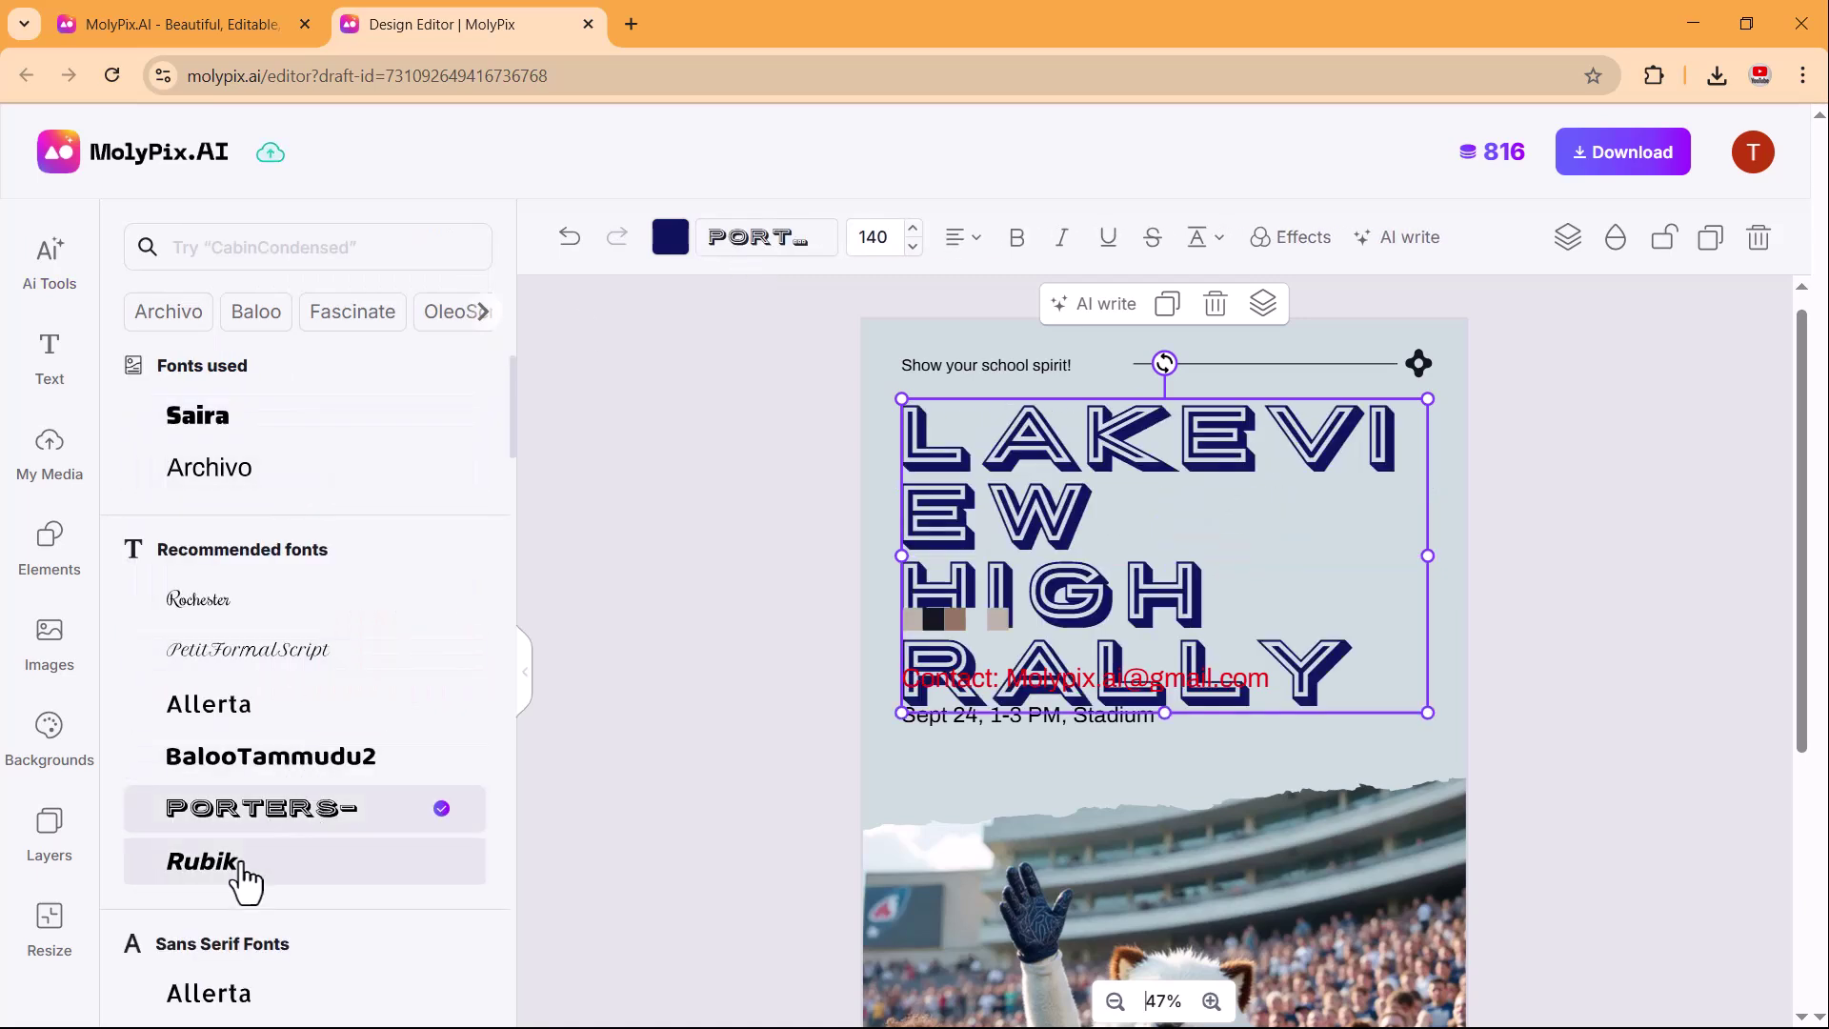
click(245, 871)
click(1100, 481)
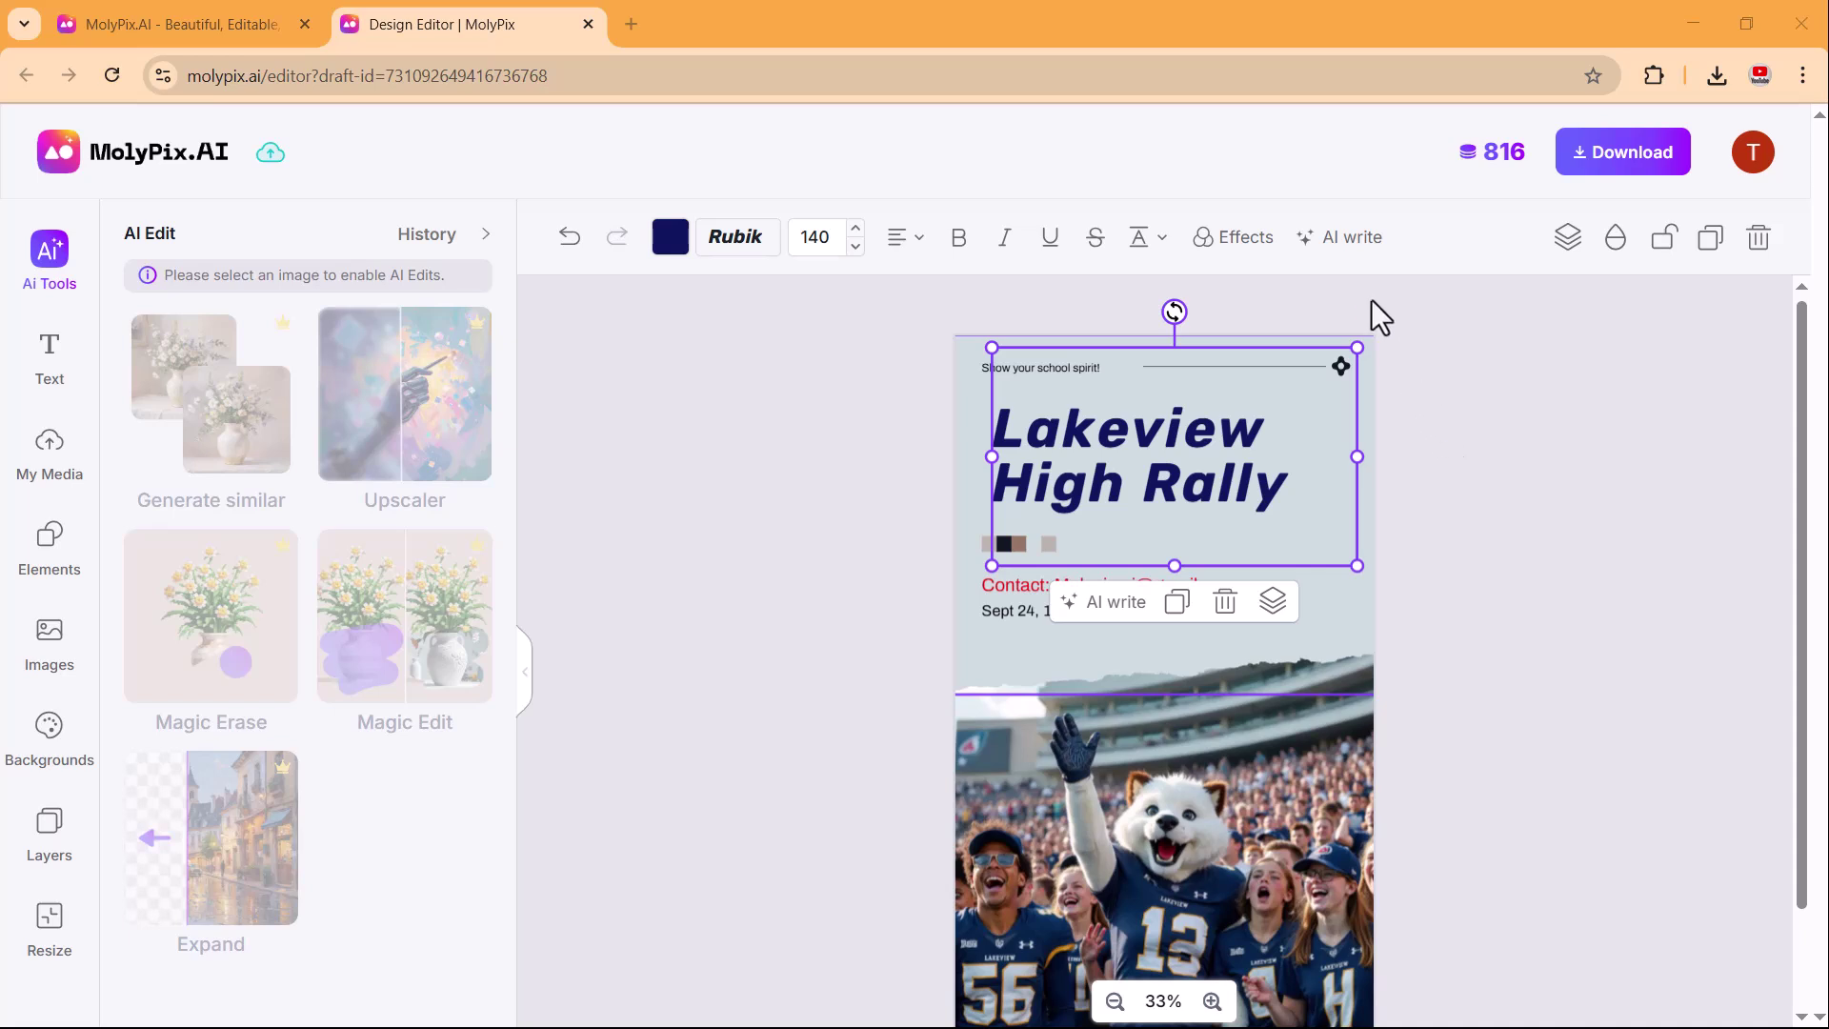
Leave the title's AI writing options unused and select the stadium photo.
click(1348, 238)
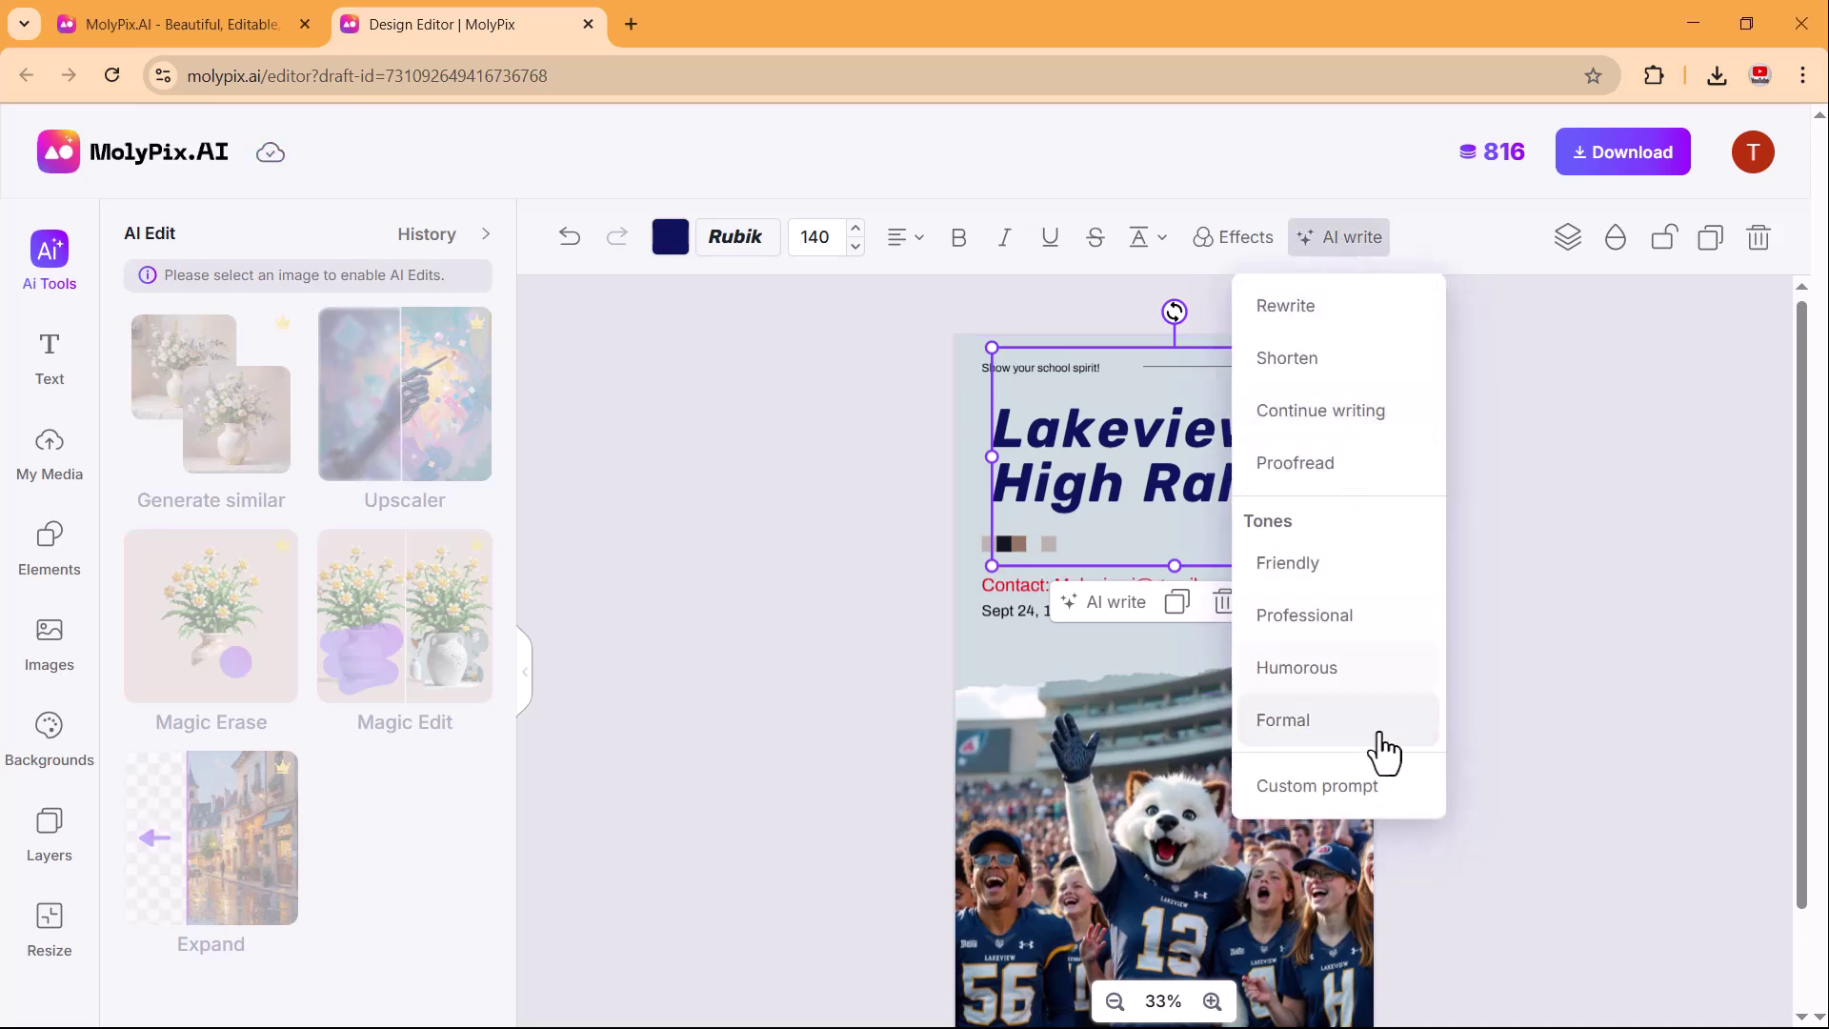
click(1613, 531)
click(1201, 648)
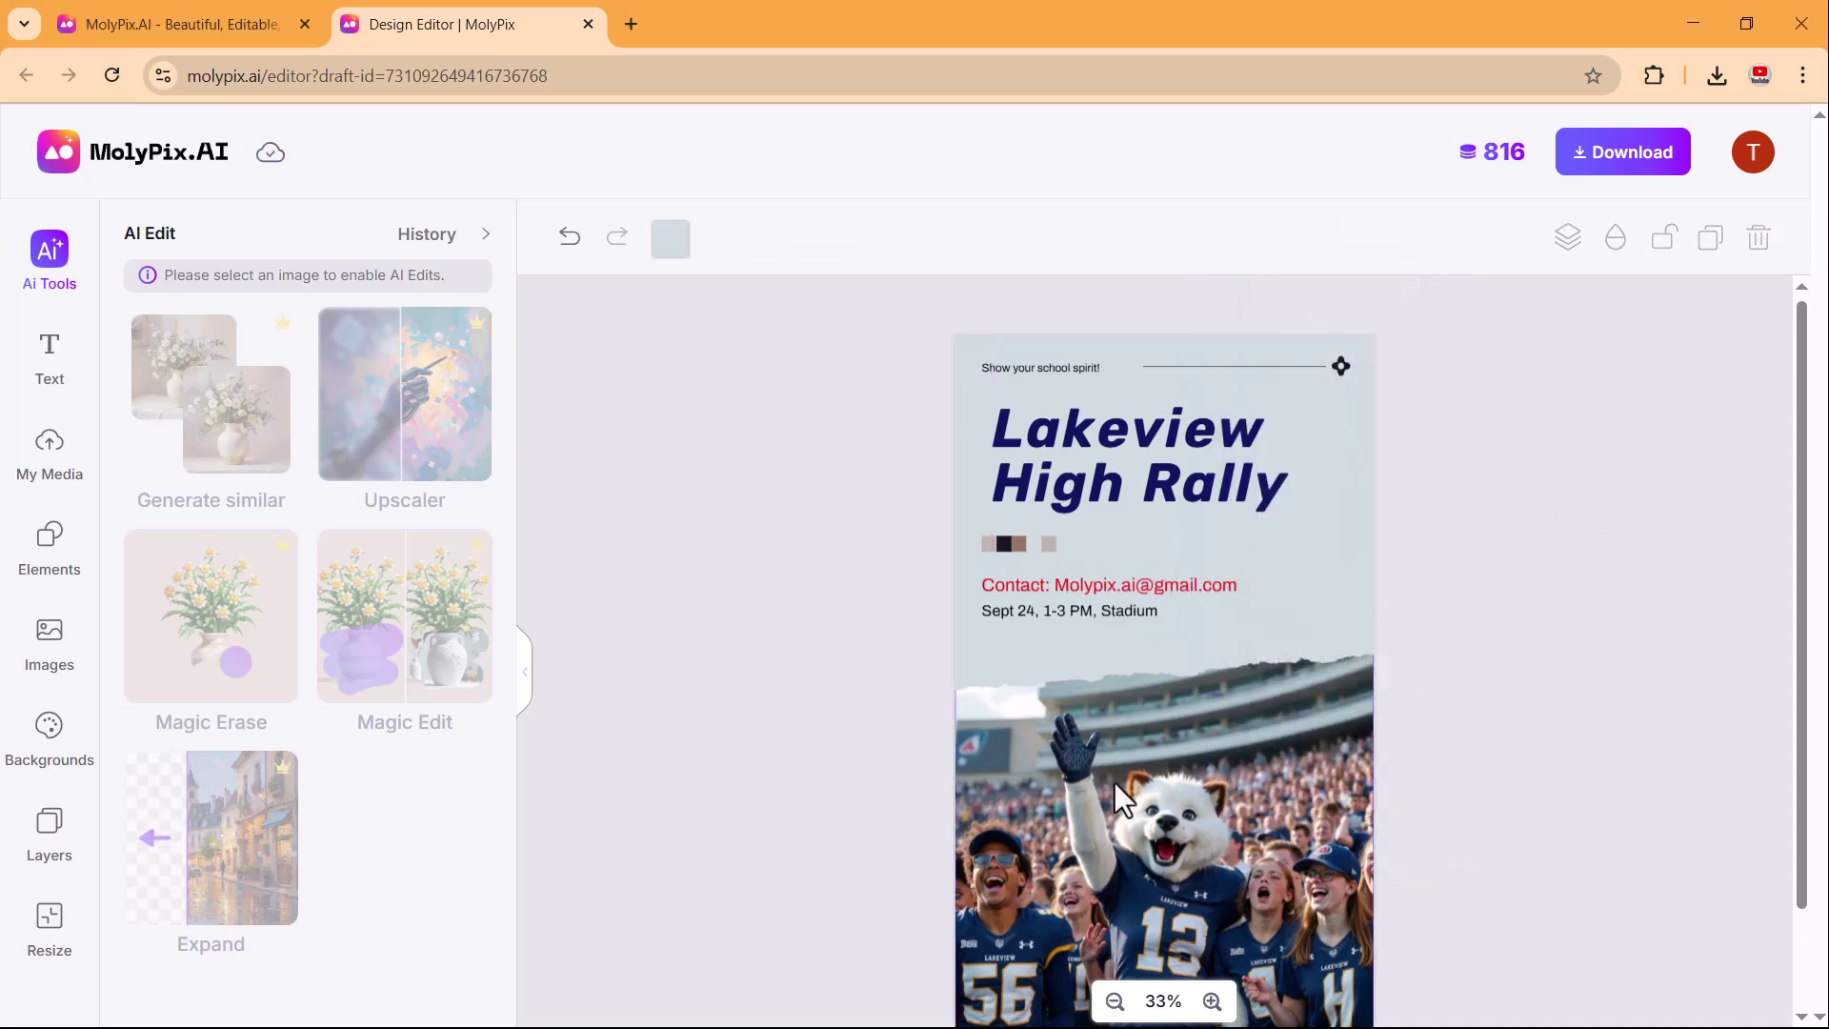
click(1115, 783)
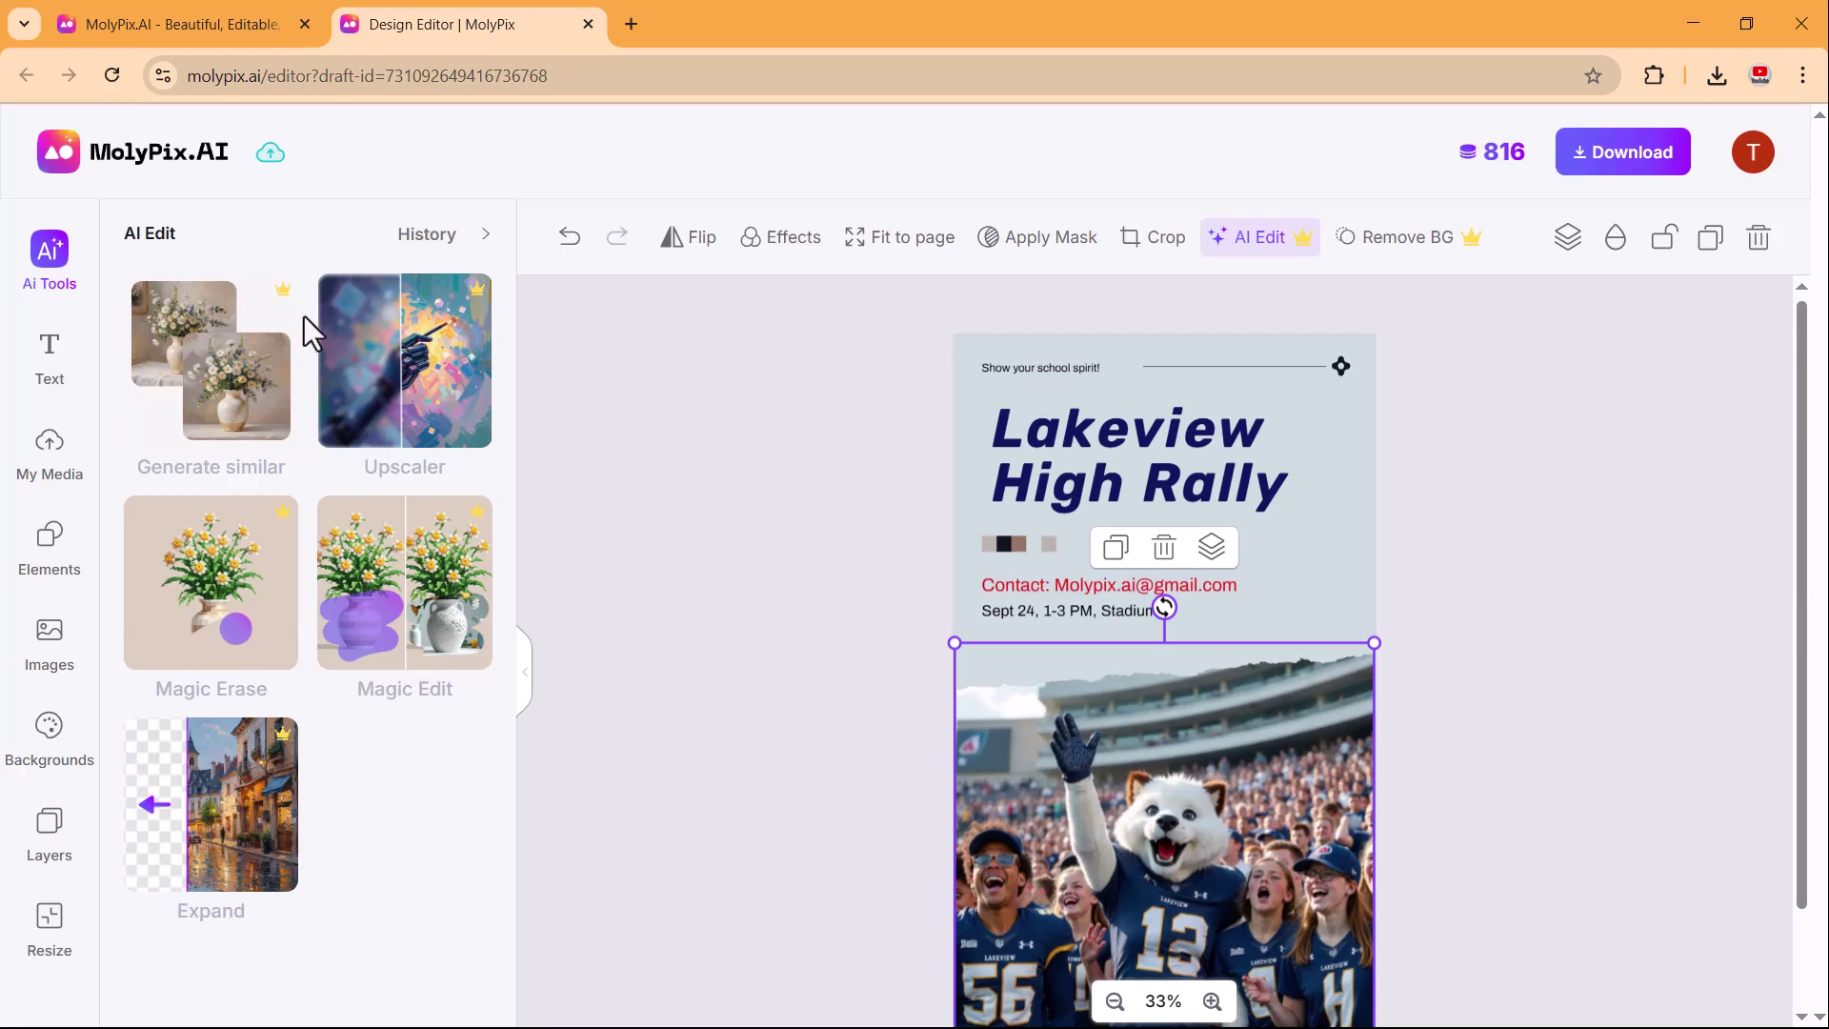
Generate a Creative-similarity variant of the stadium photo and apply the bear mascot in jersey 15.
click(212, 431)
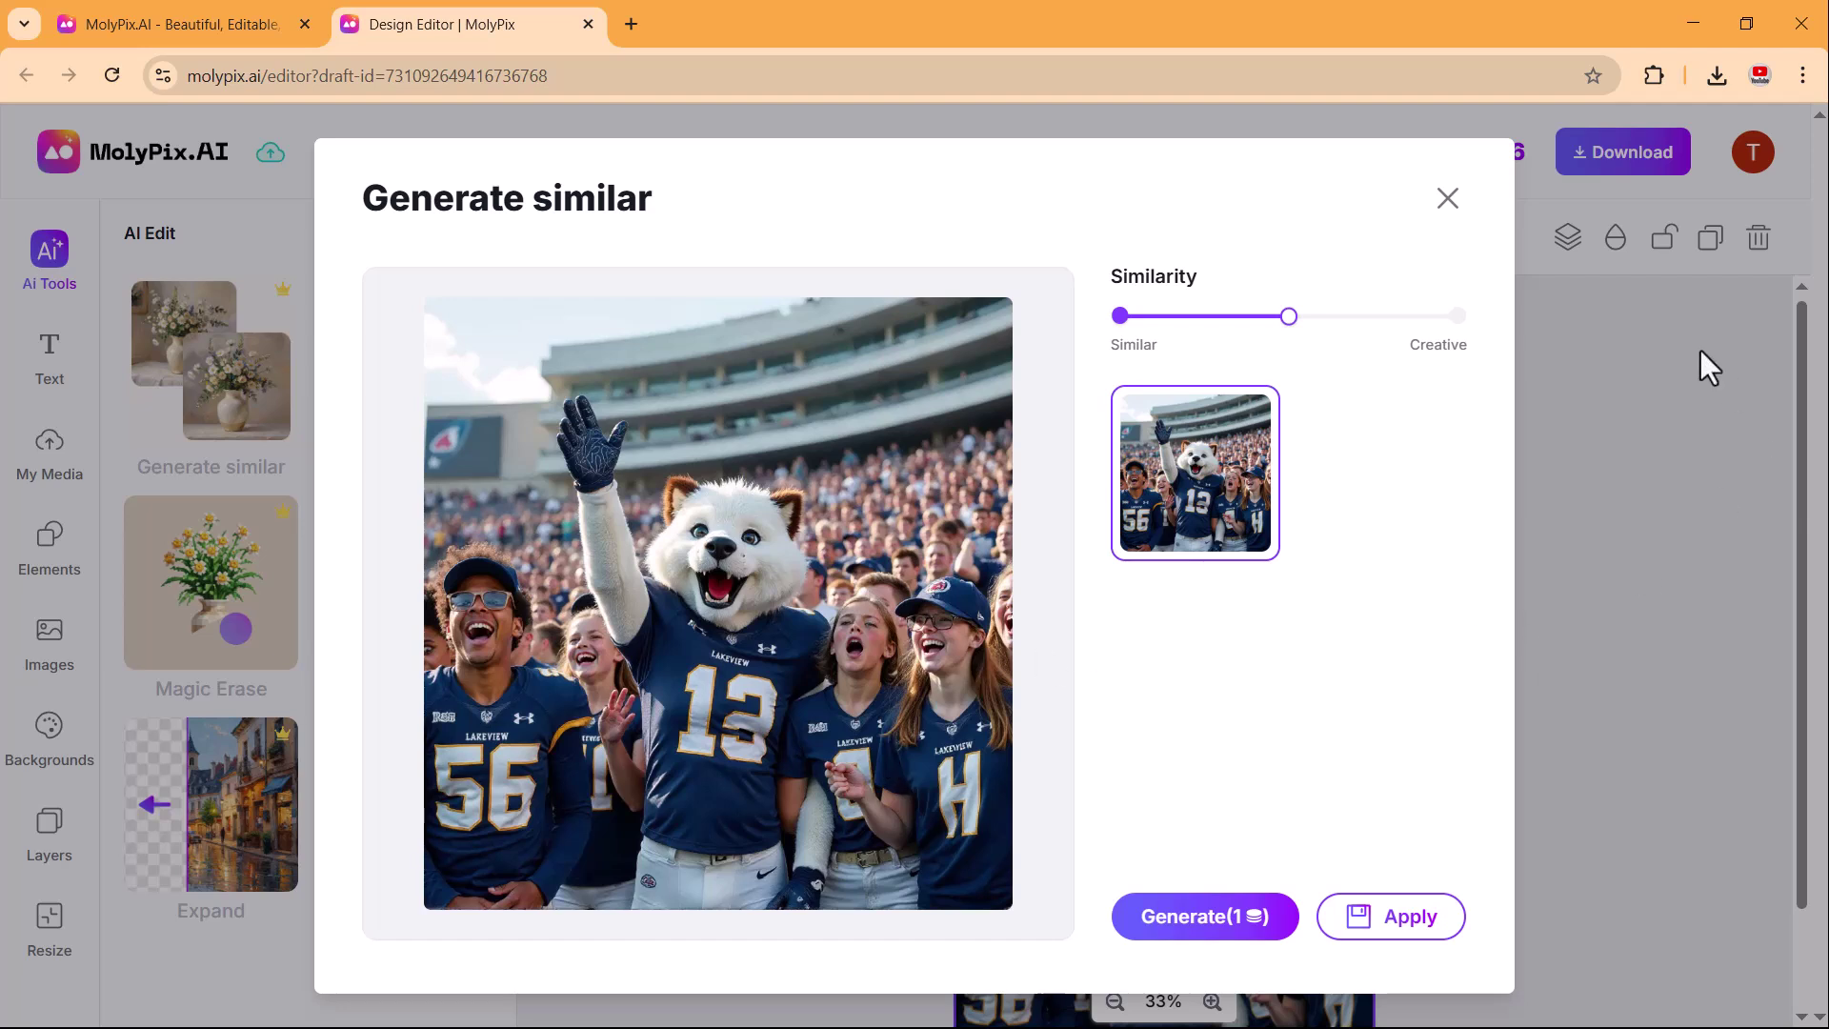
click(1455, 317)
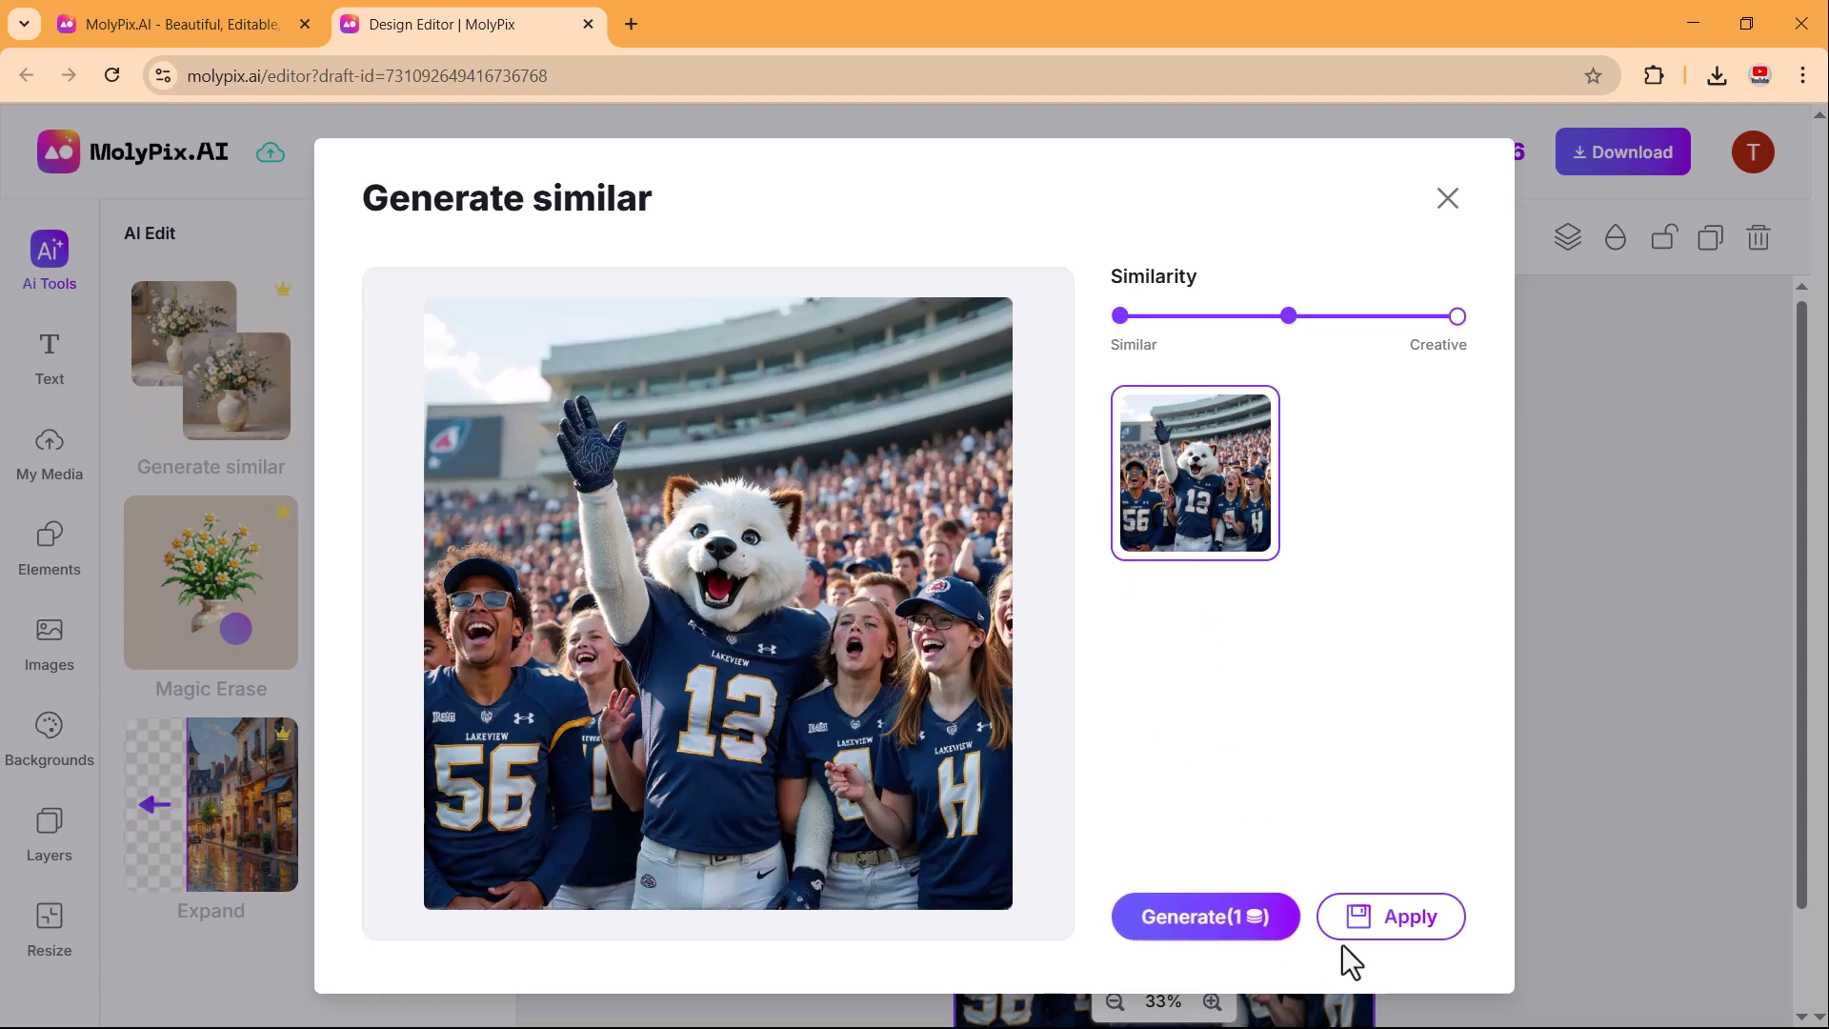
click(1207, 930)
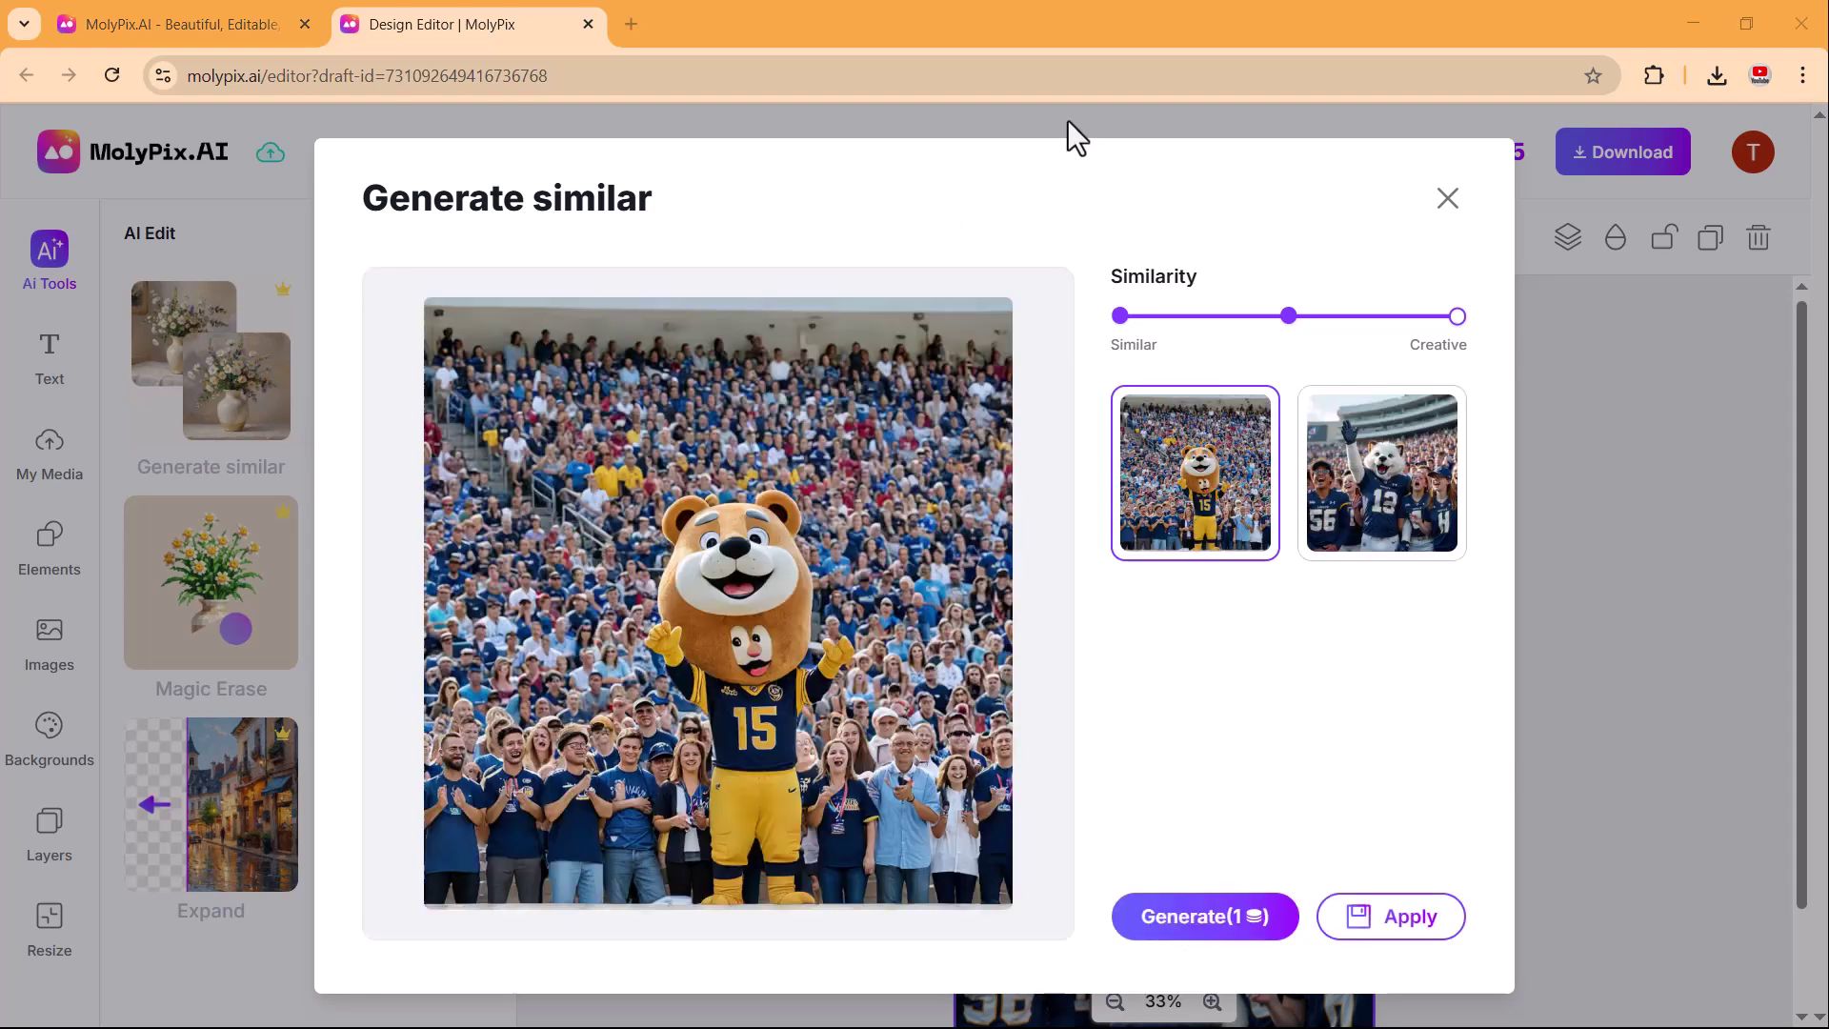
click(1327, 490)
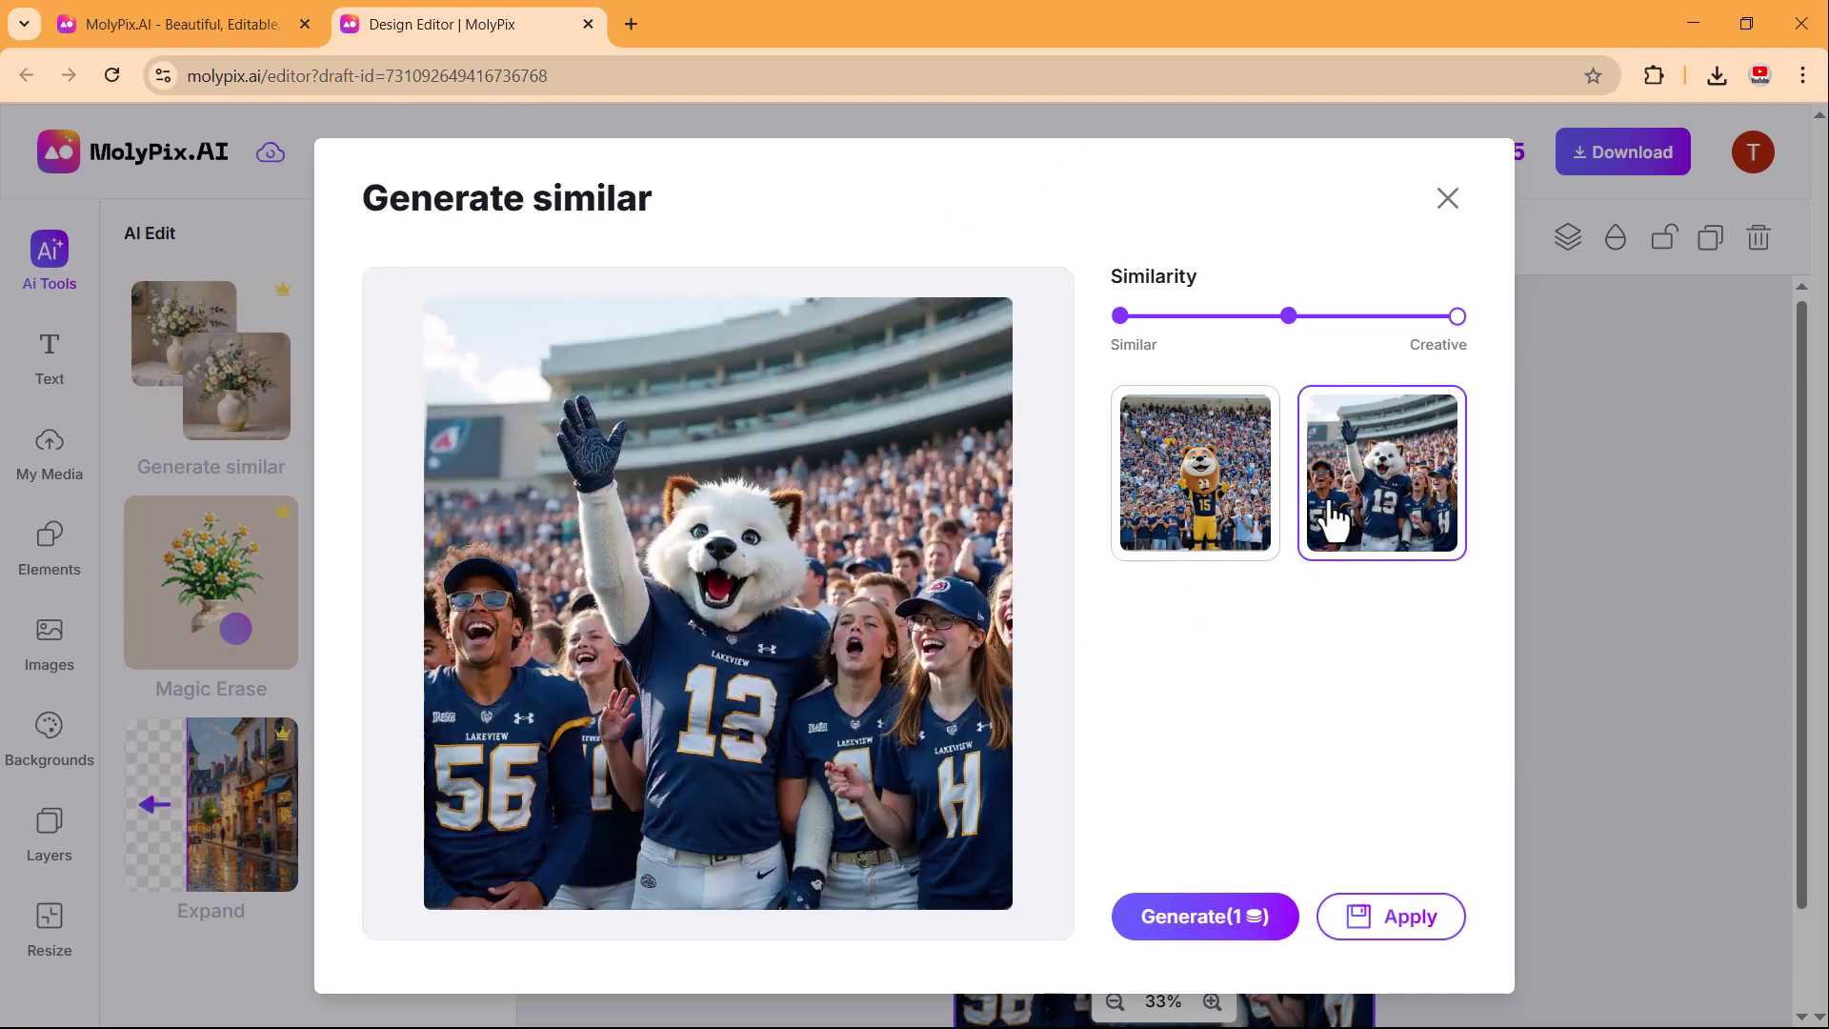
click(1201, 495)
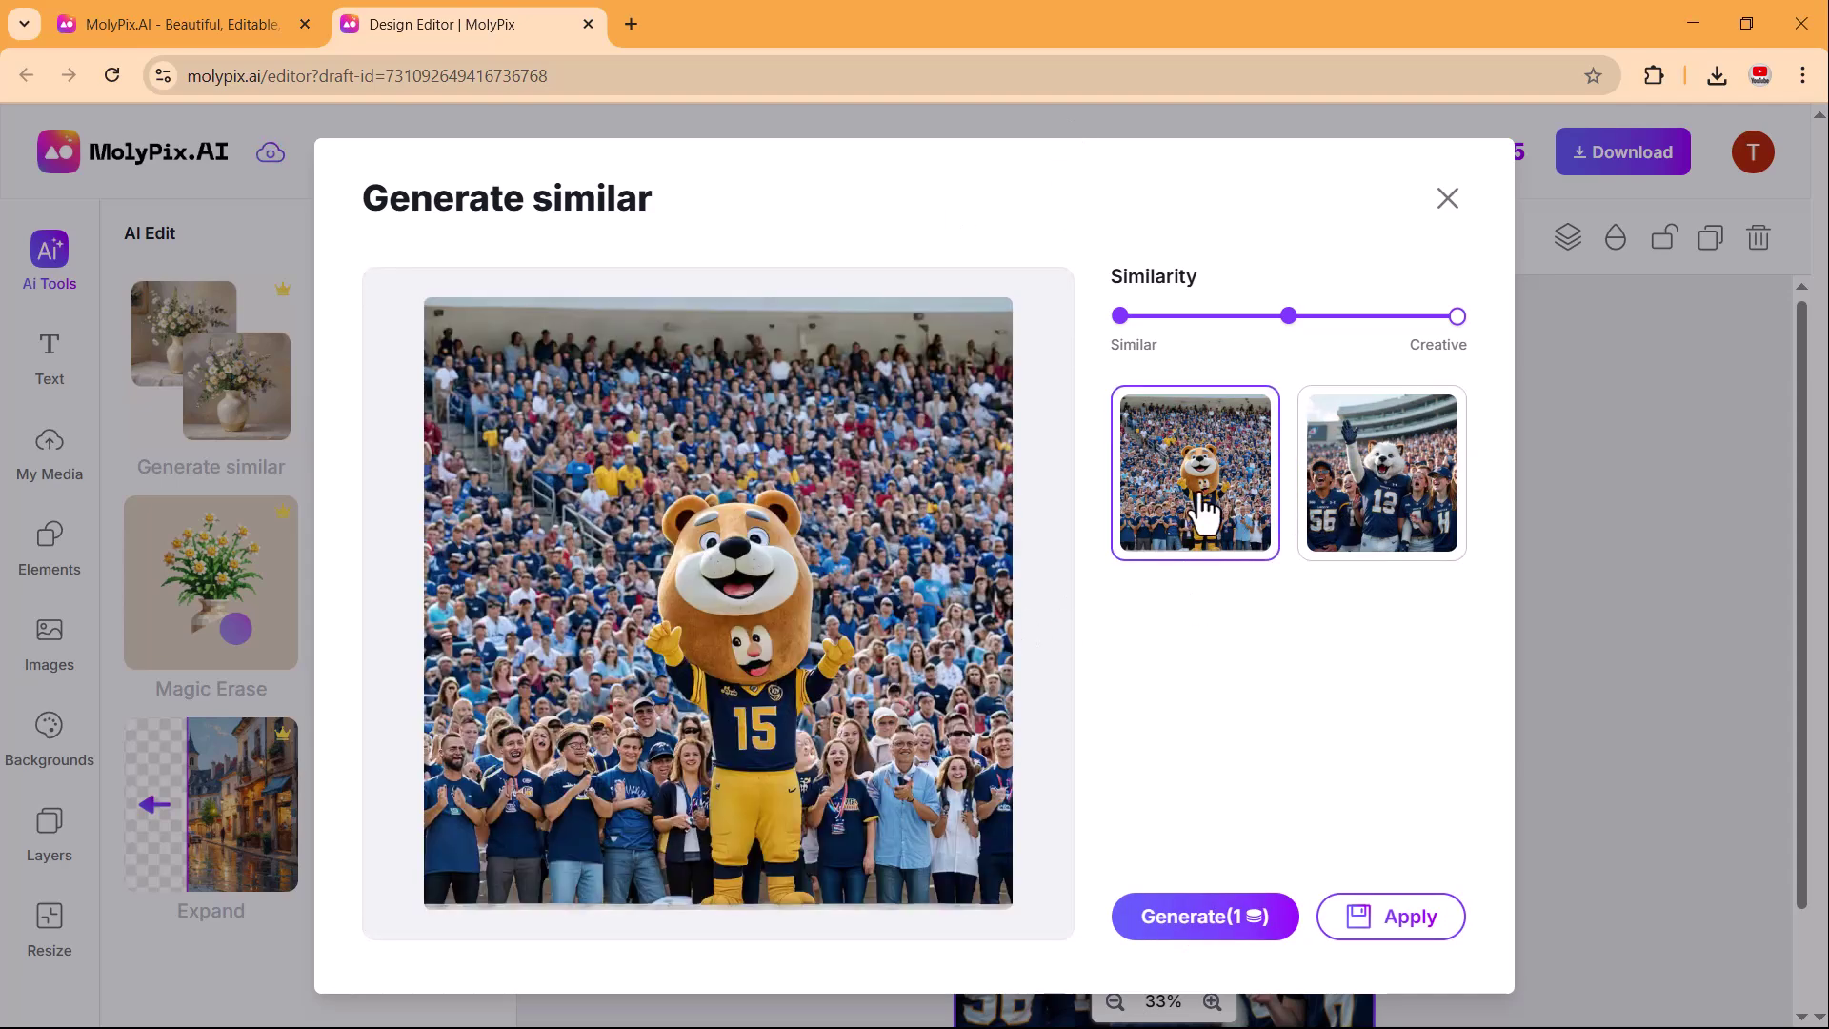
click(1411, 917)
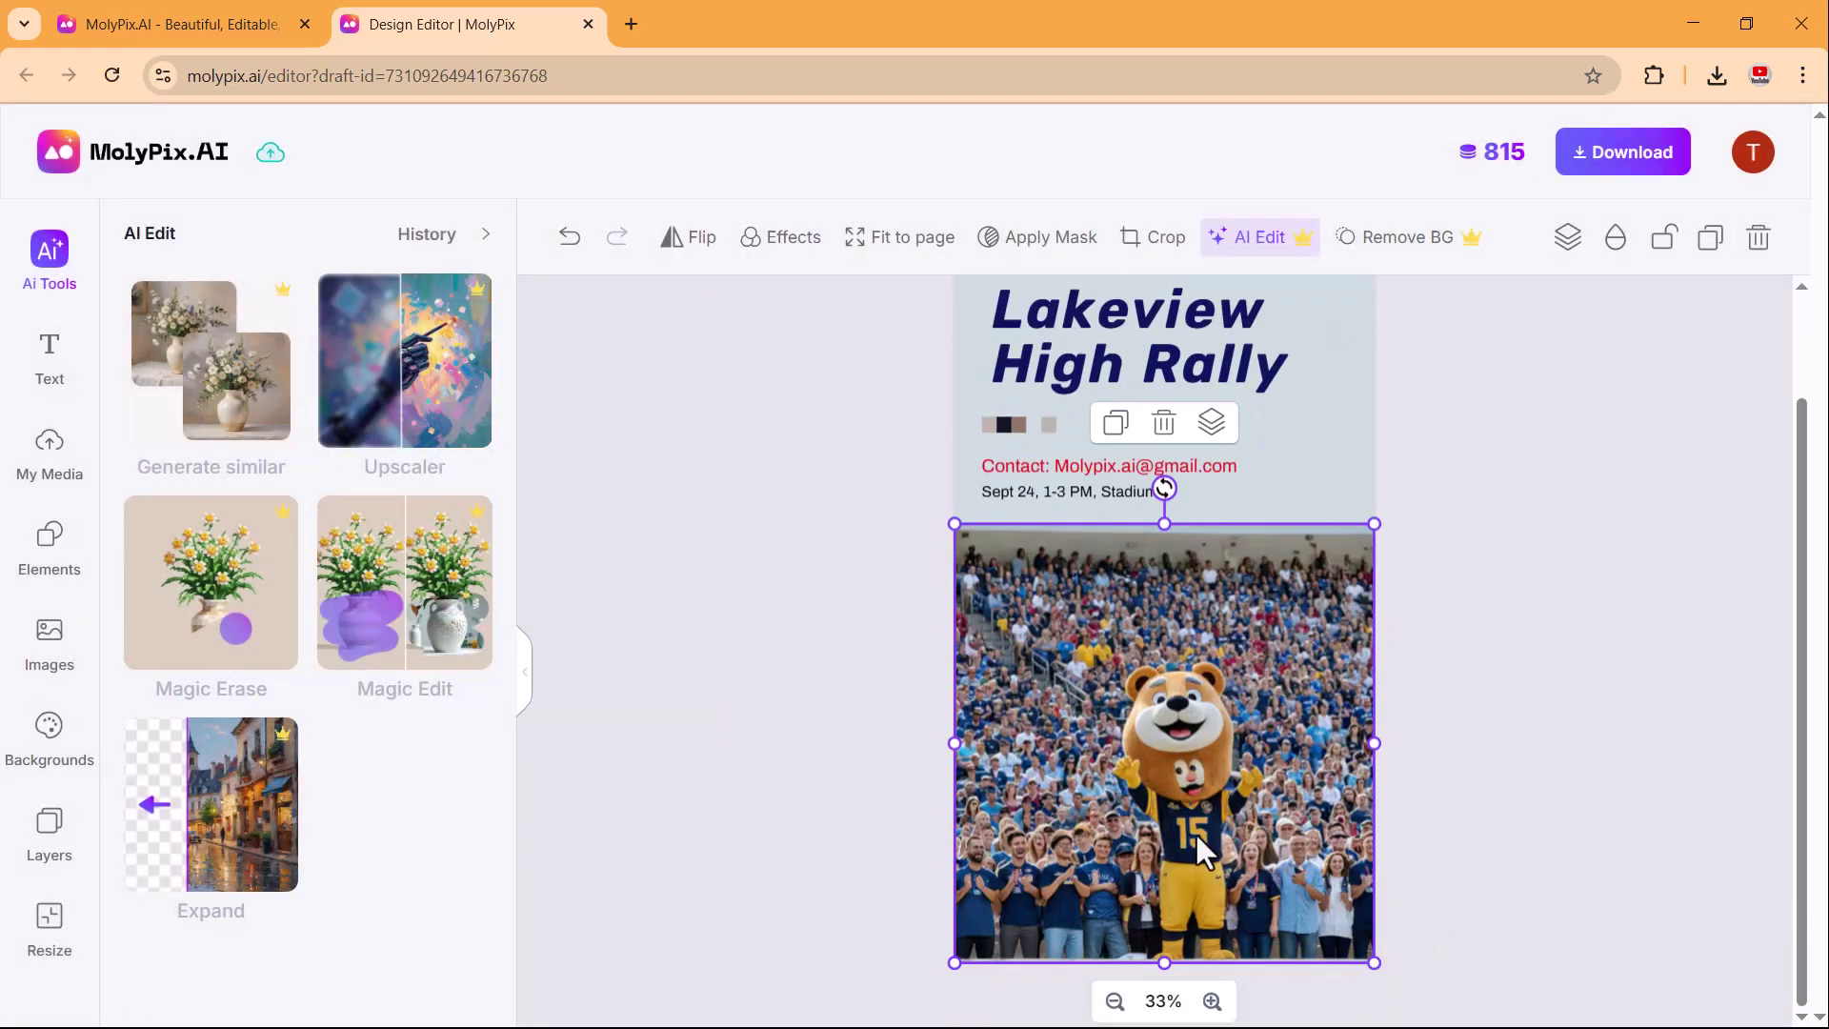
Upscale the bear-mascot photo to HD (2x), compare it, and apply it.
click(436, 403)
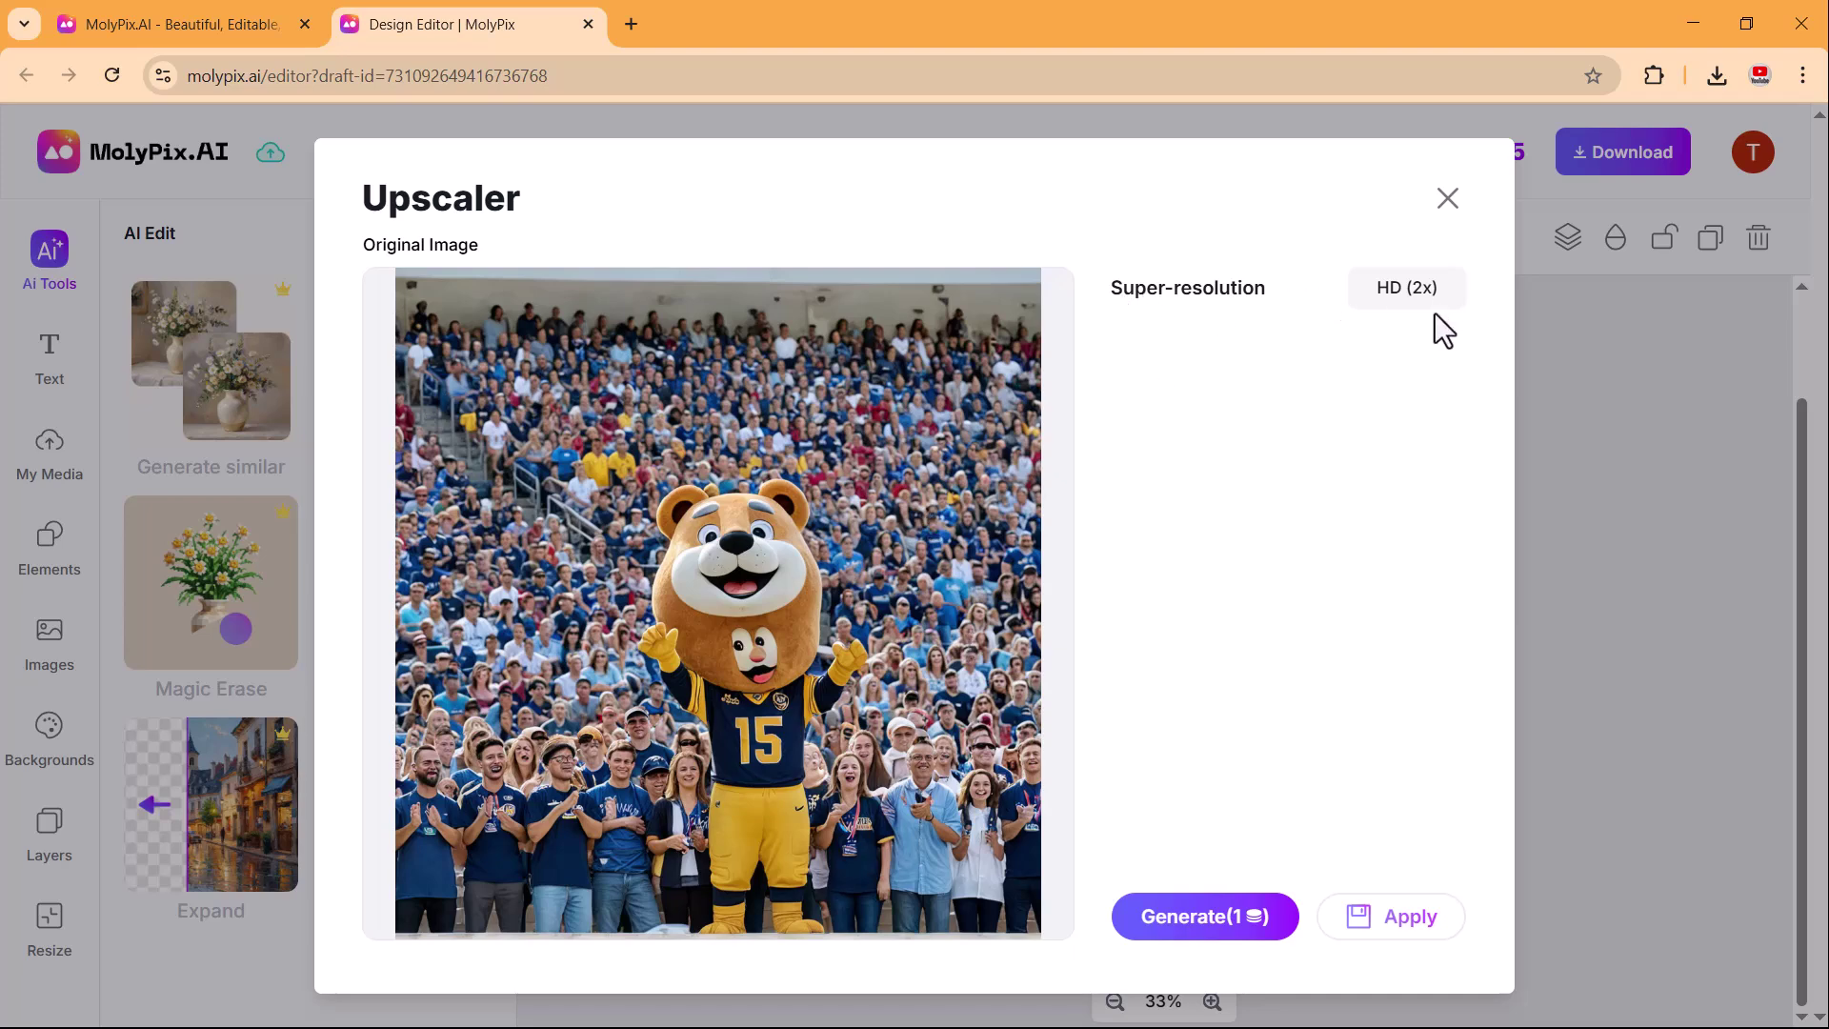
click(1179, 938)
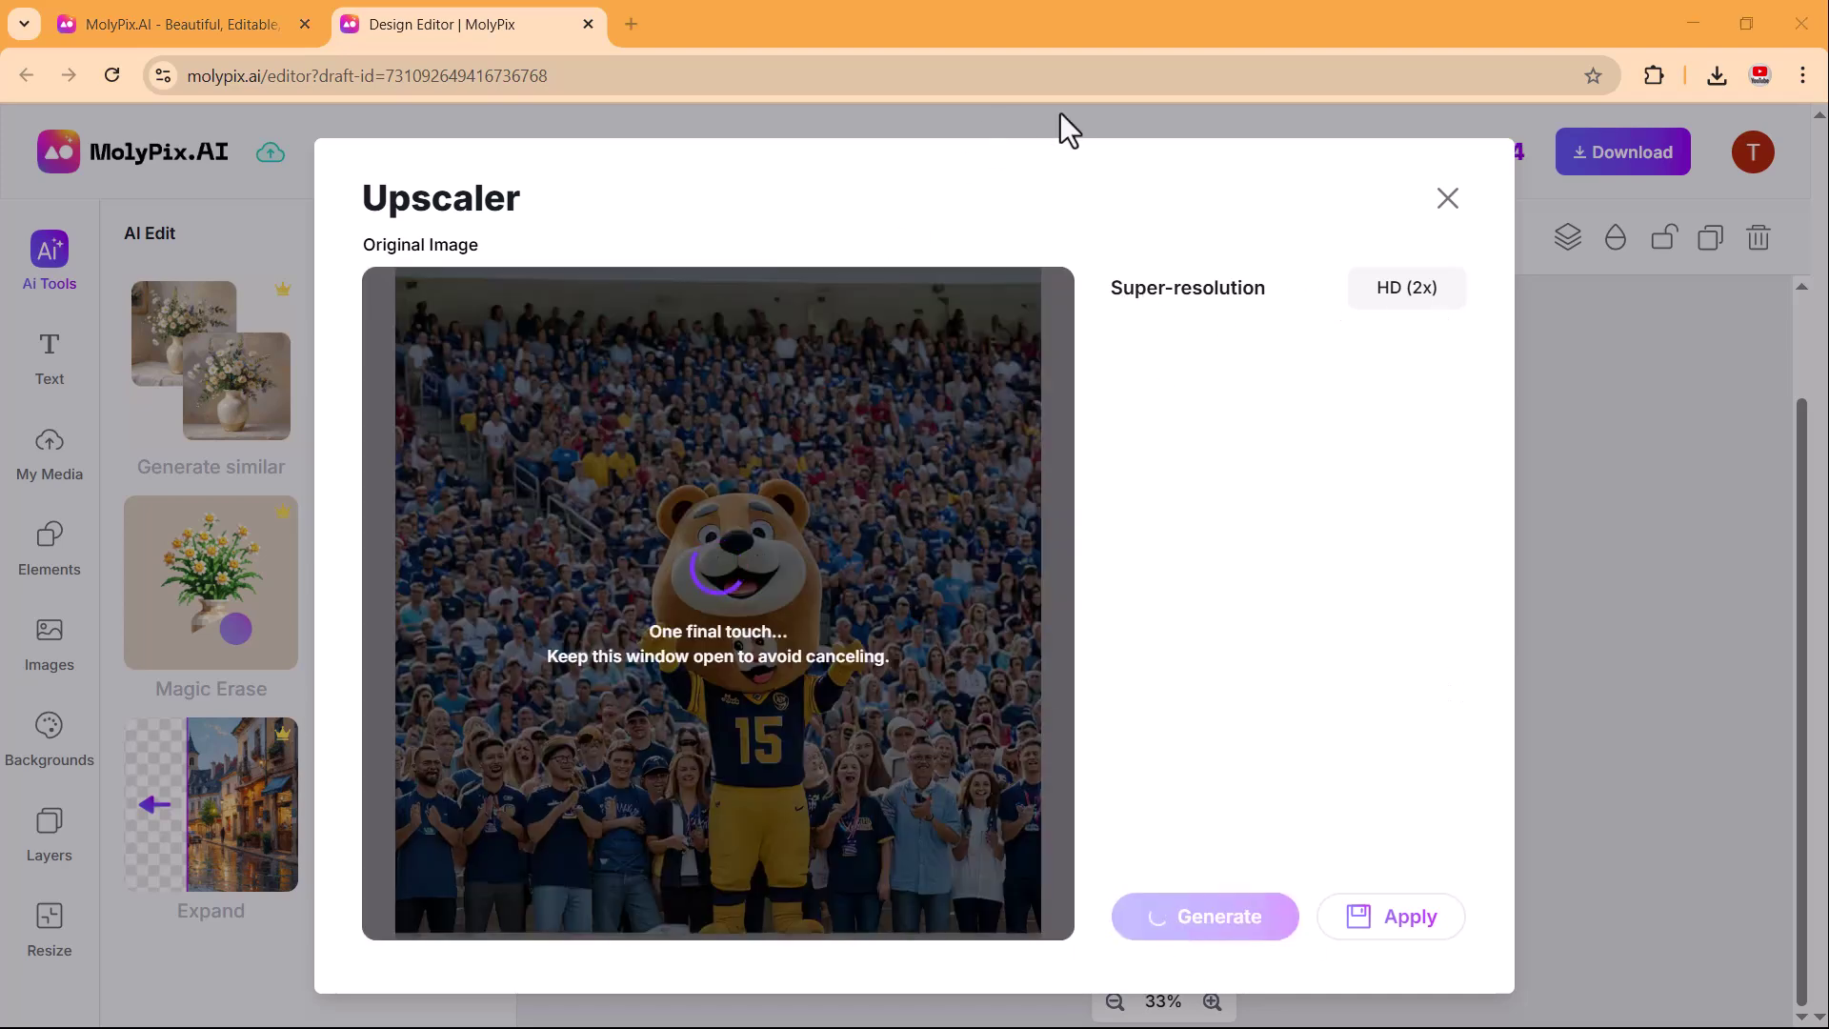
drag(602, 629, 376, 691)
click(1439, 929)
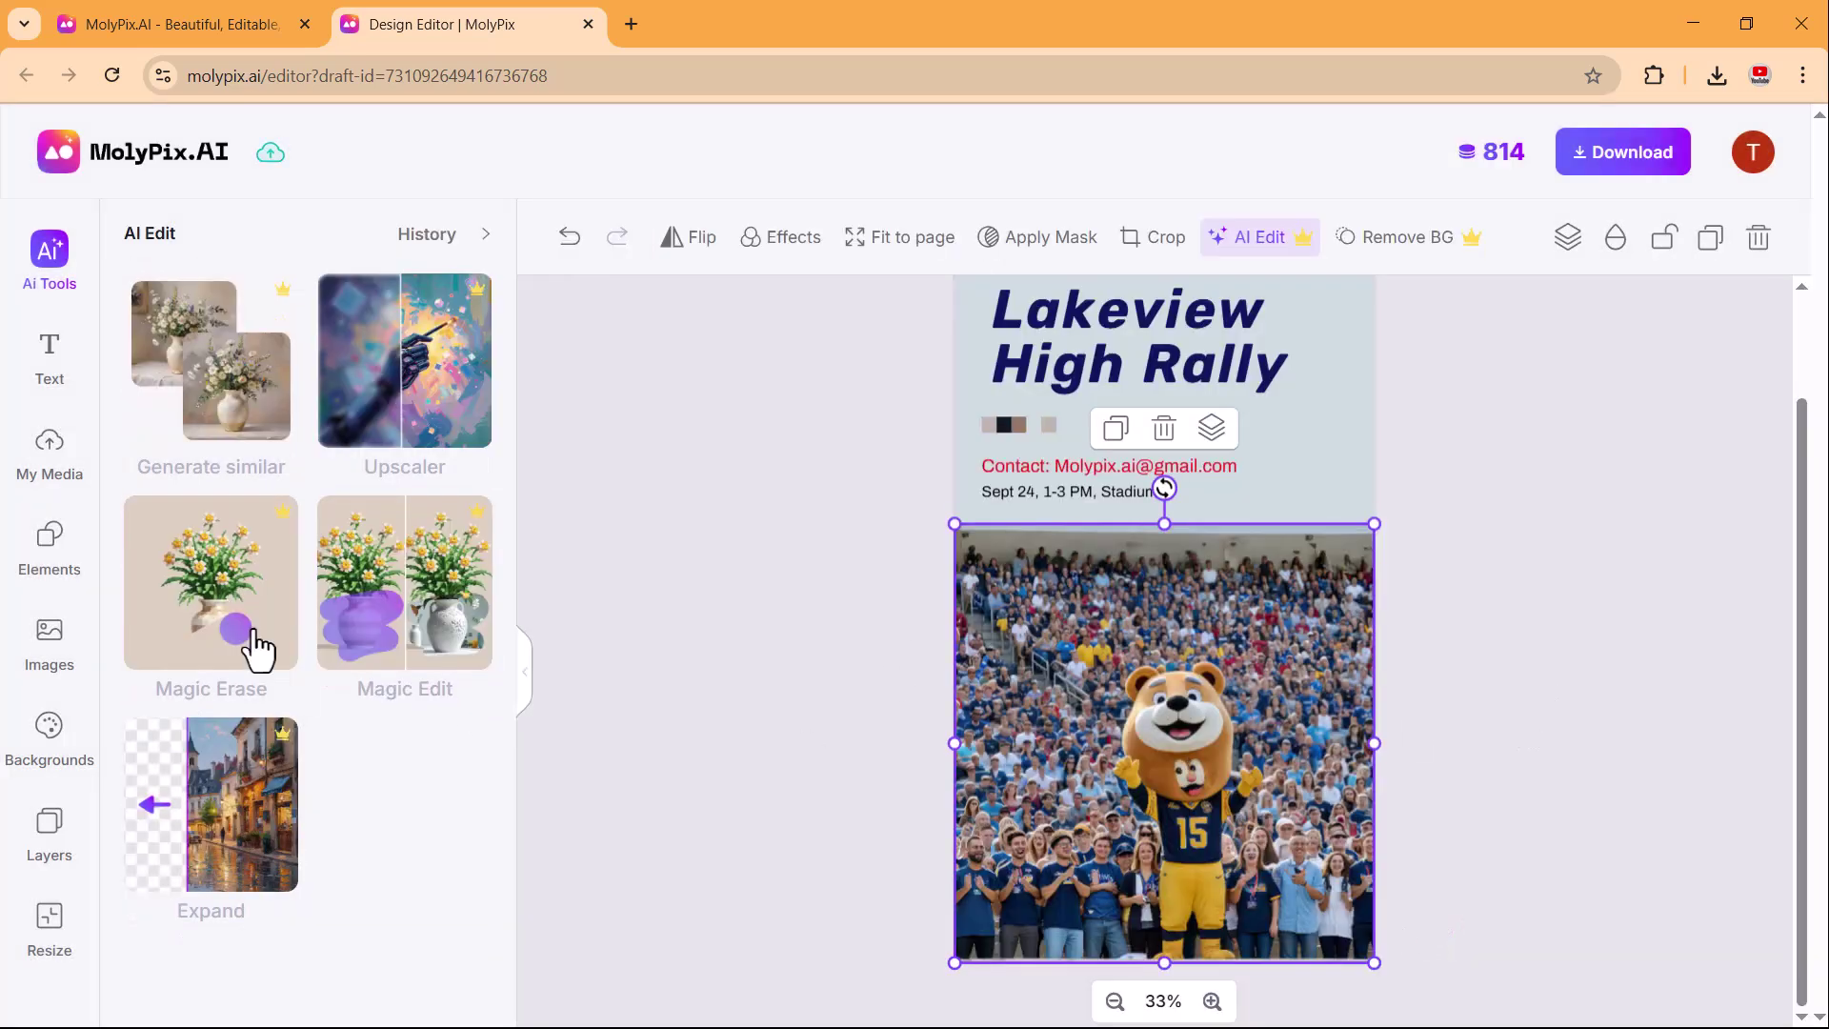
Magic Erase the cub figure on the mascot's chest with a smaller brush and apply it.
click(250, 615)
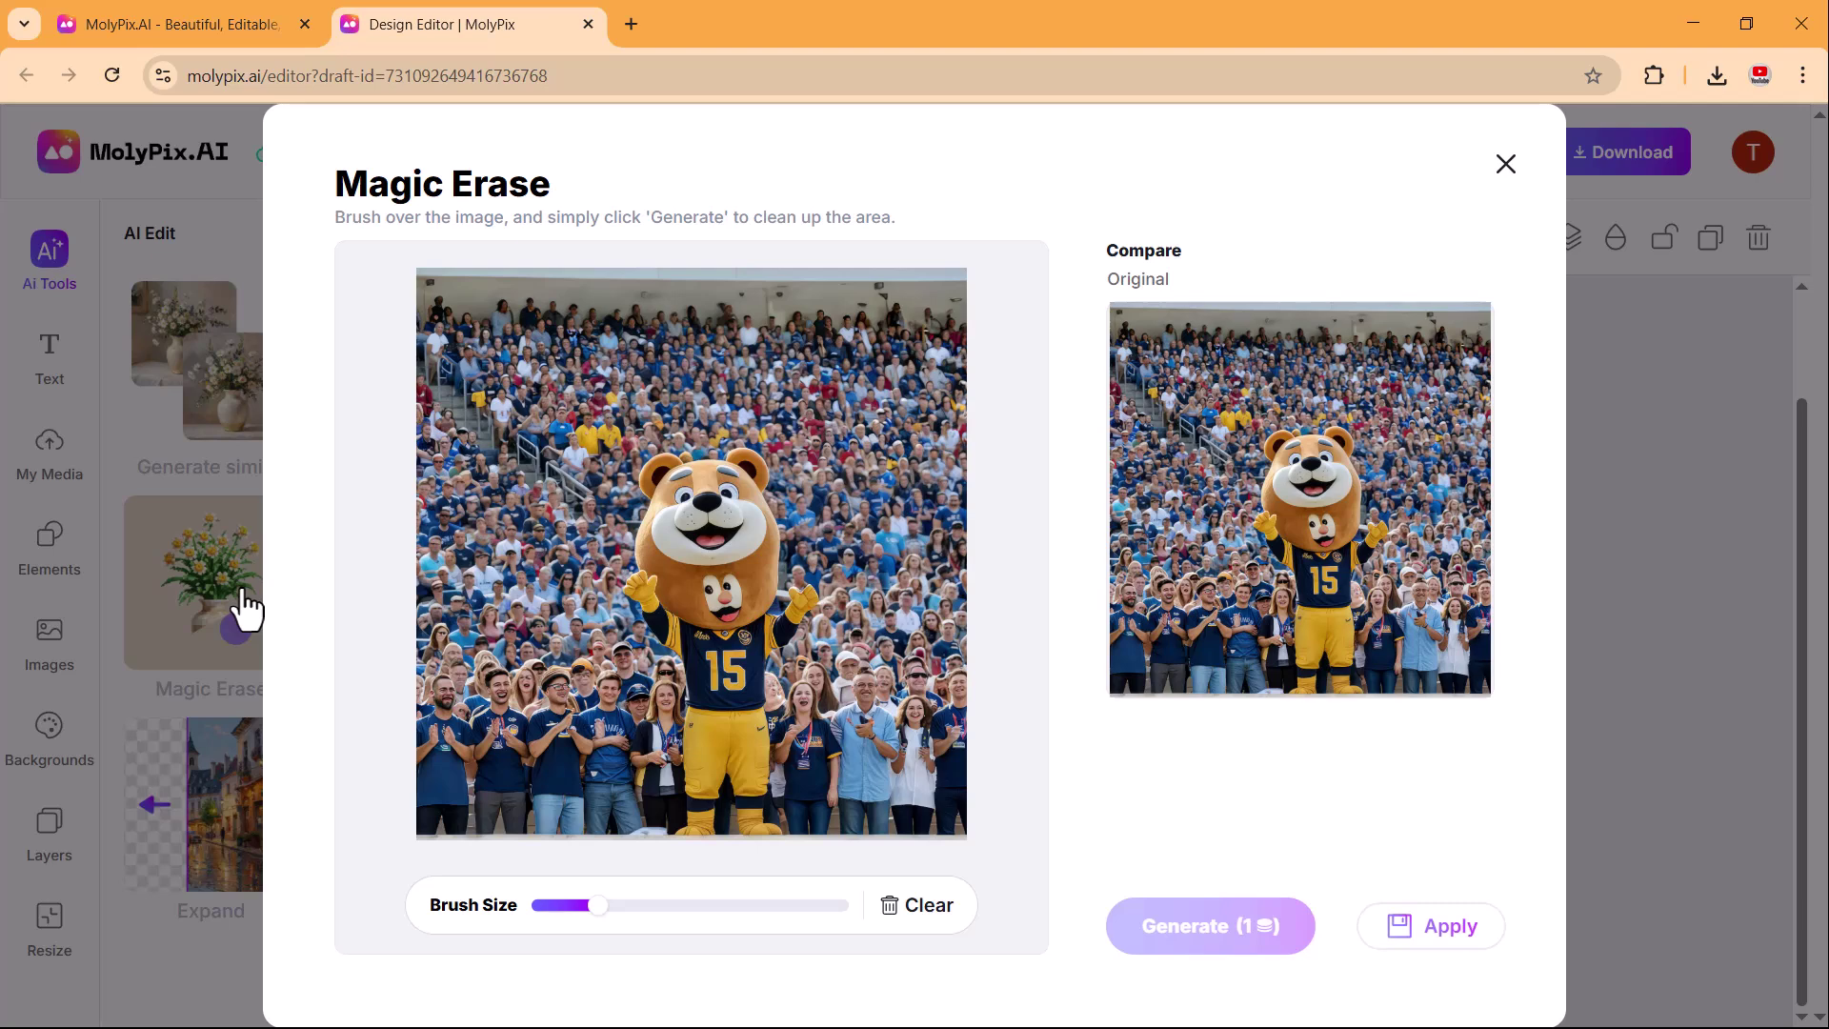
drag(591, 907, 568, 907)
mouse_move(693, 583)
mouse_down()
mouse_move(750, 601)
mouse_move(718, 610)
mouse_move(741, 605)
mouse_move(706, 555)
mouse_move(700, 615)
mouse_up()
click(1203, 938)
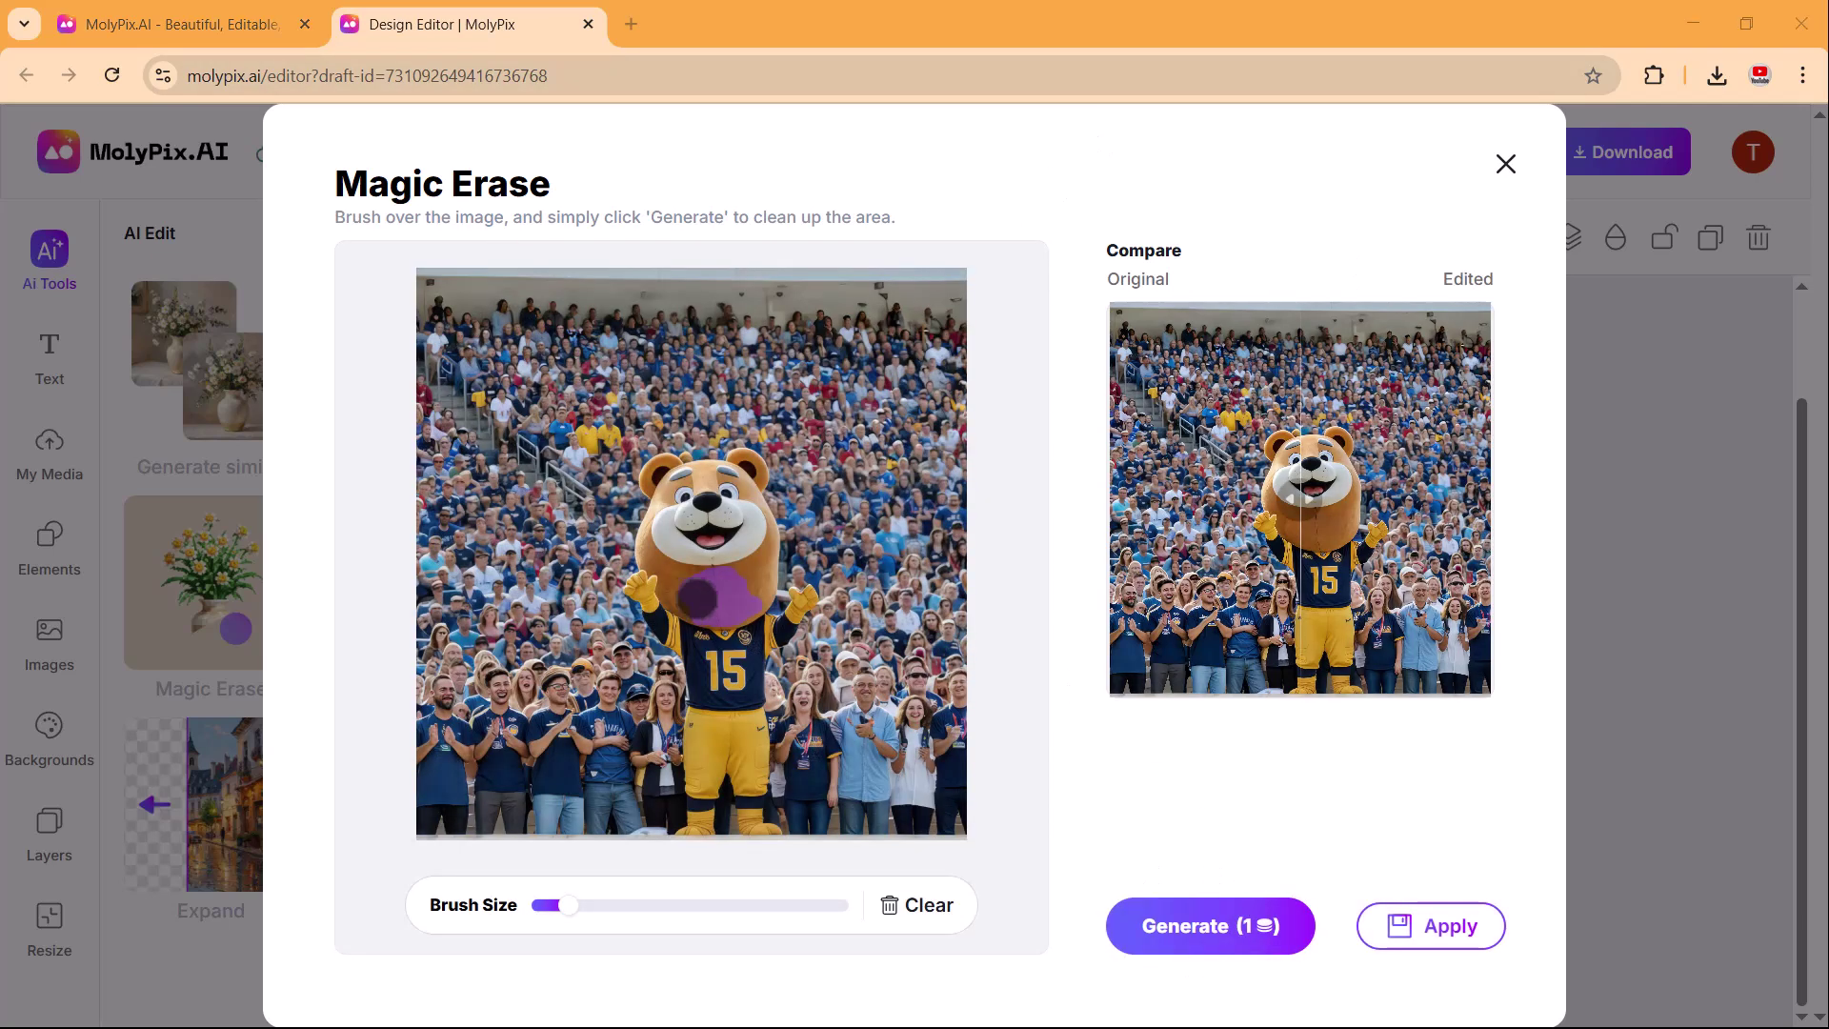
mouse_move(1315, 520)
mouse_down()
mouse_move(1236, 505)
mouse_move(1404, 518)
mouse_move(1186, 524)
mouse_move(1452, 500)
mouse_up()
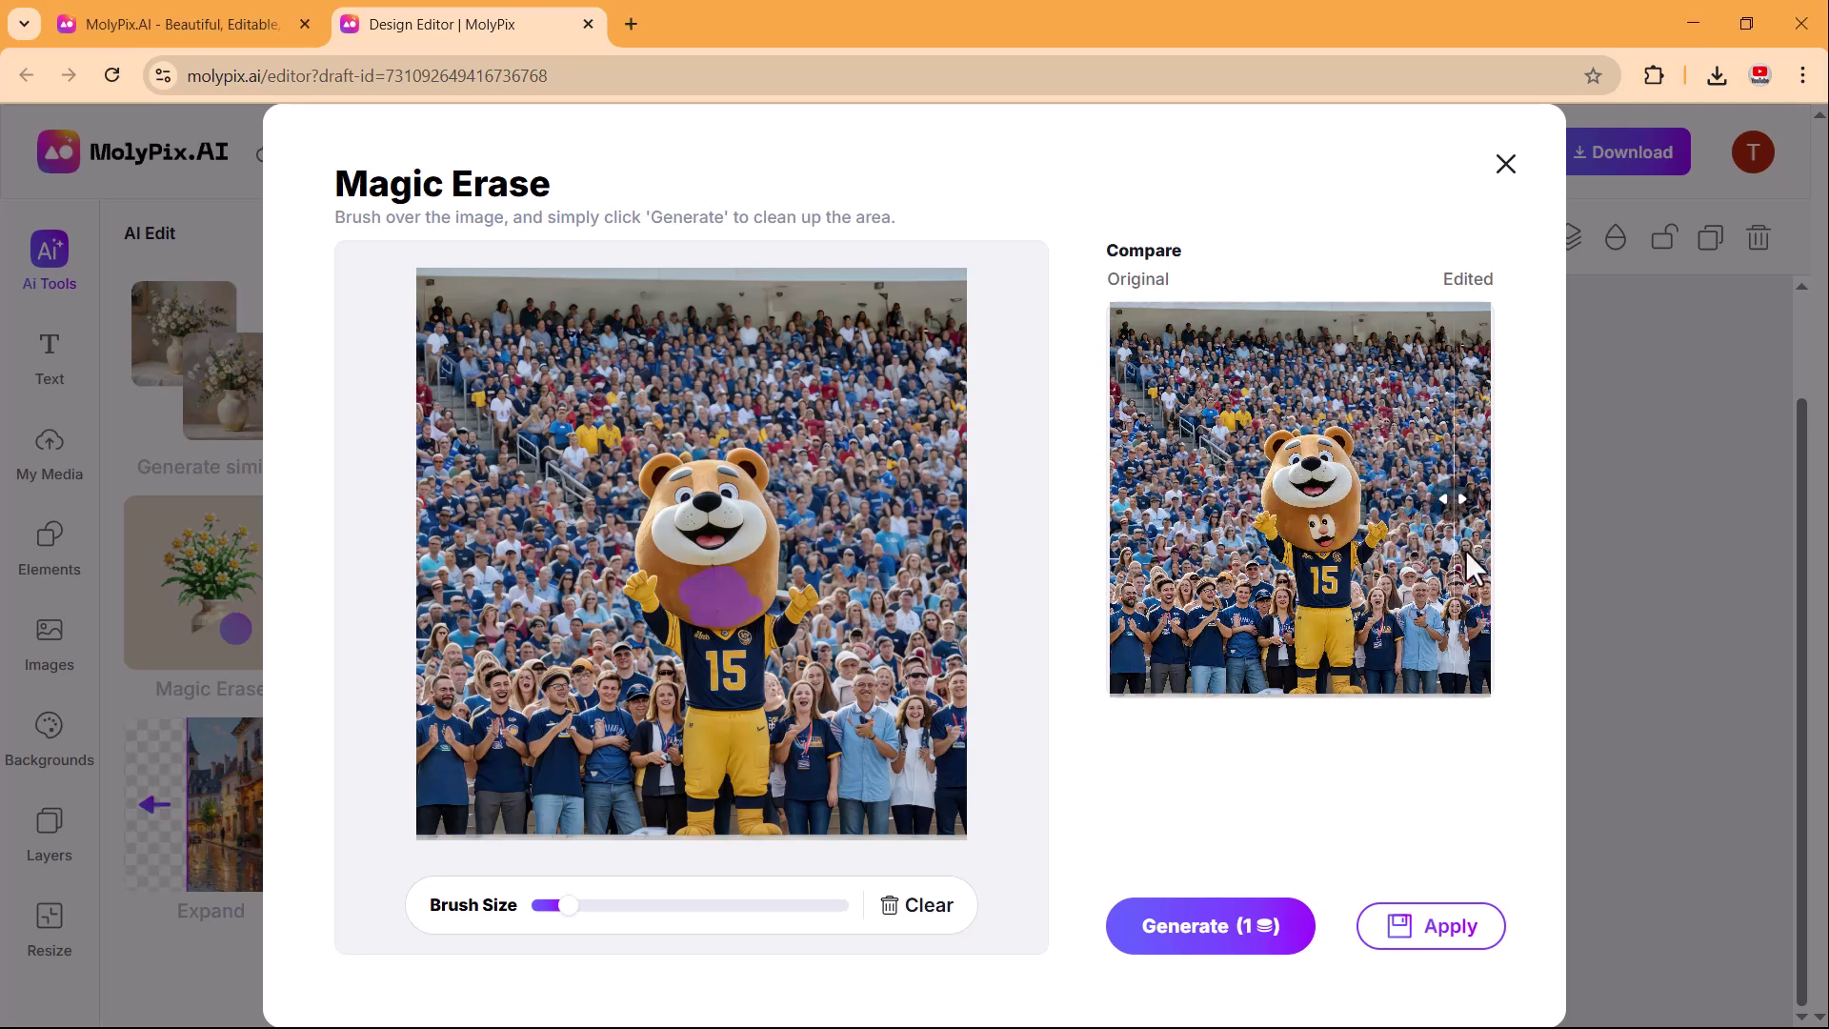
click(1449, 938)
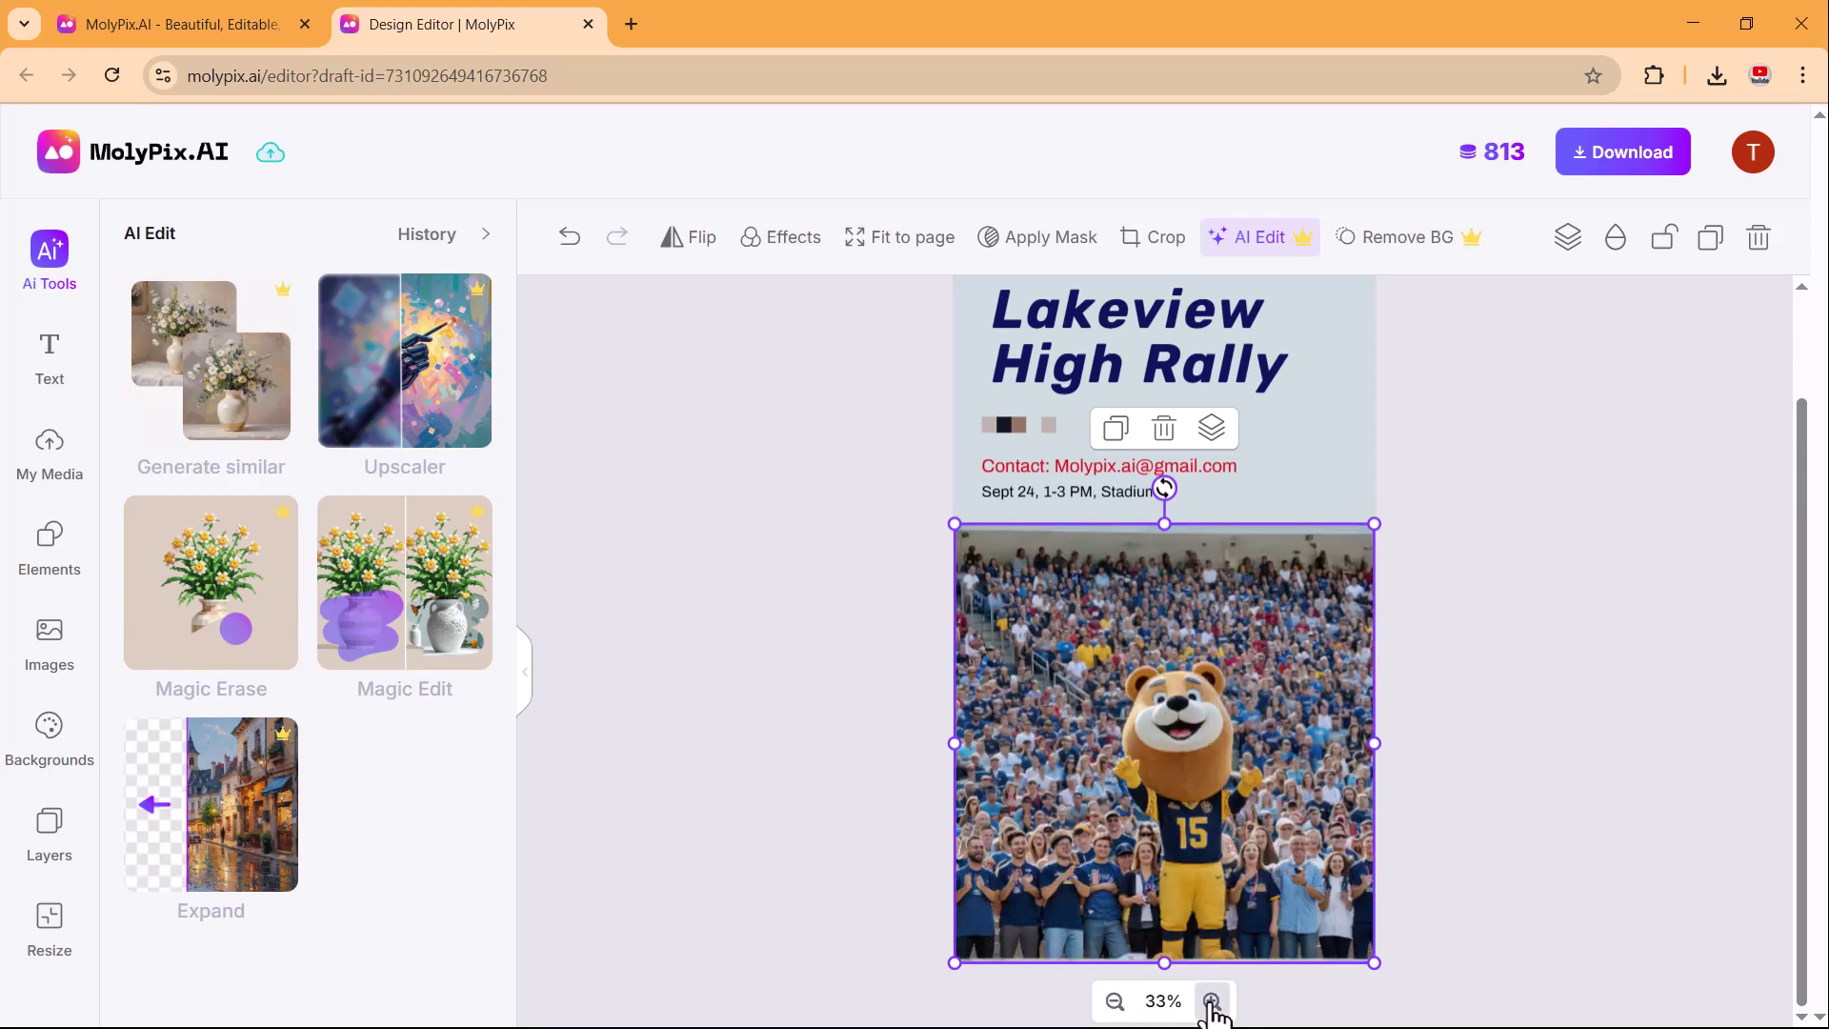
Try expanding the photo at 2:3 and 3:2, comparing the generated results.
click(1212, 1002)
scroll(1219, 705, down, 2)
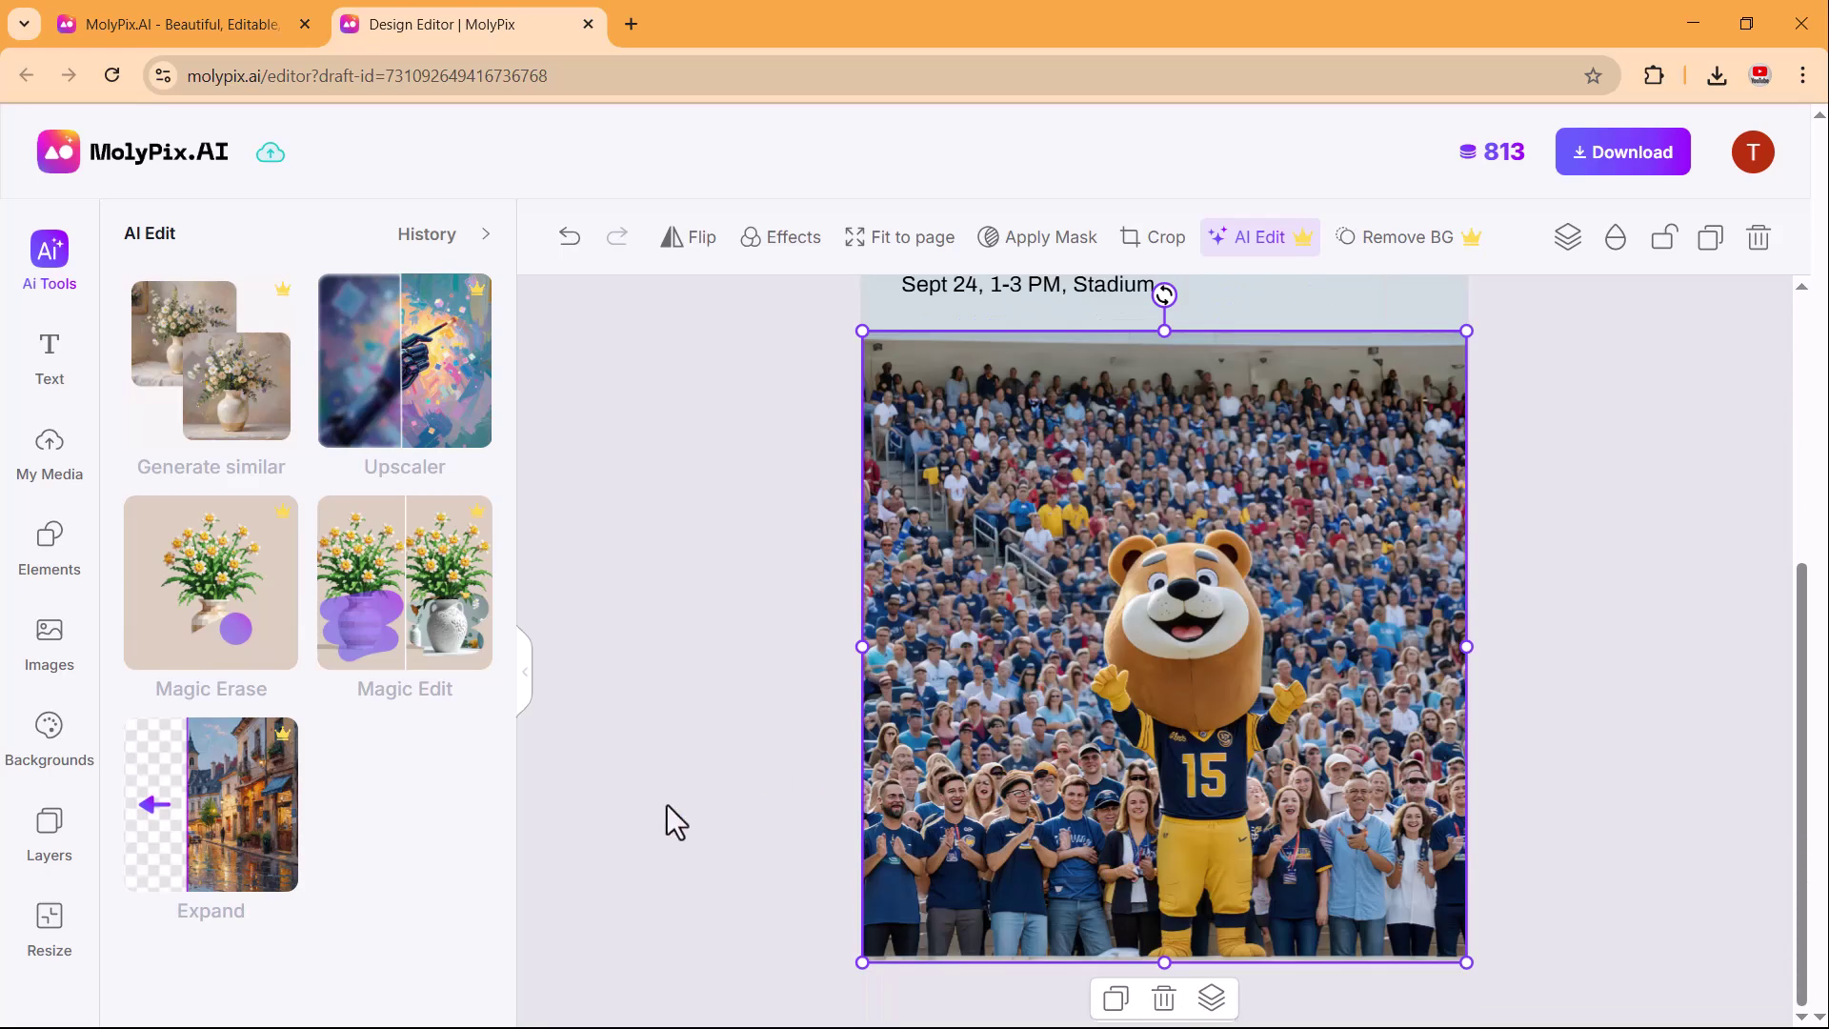
click(226, 817)
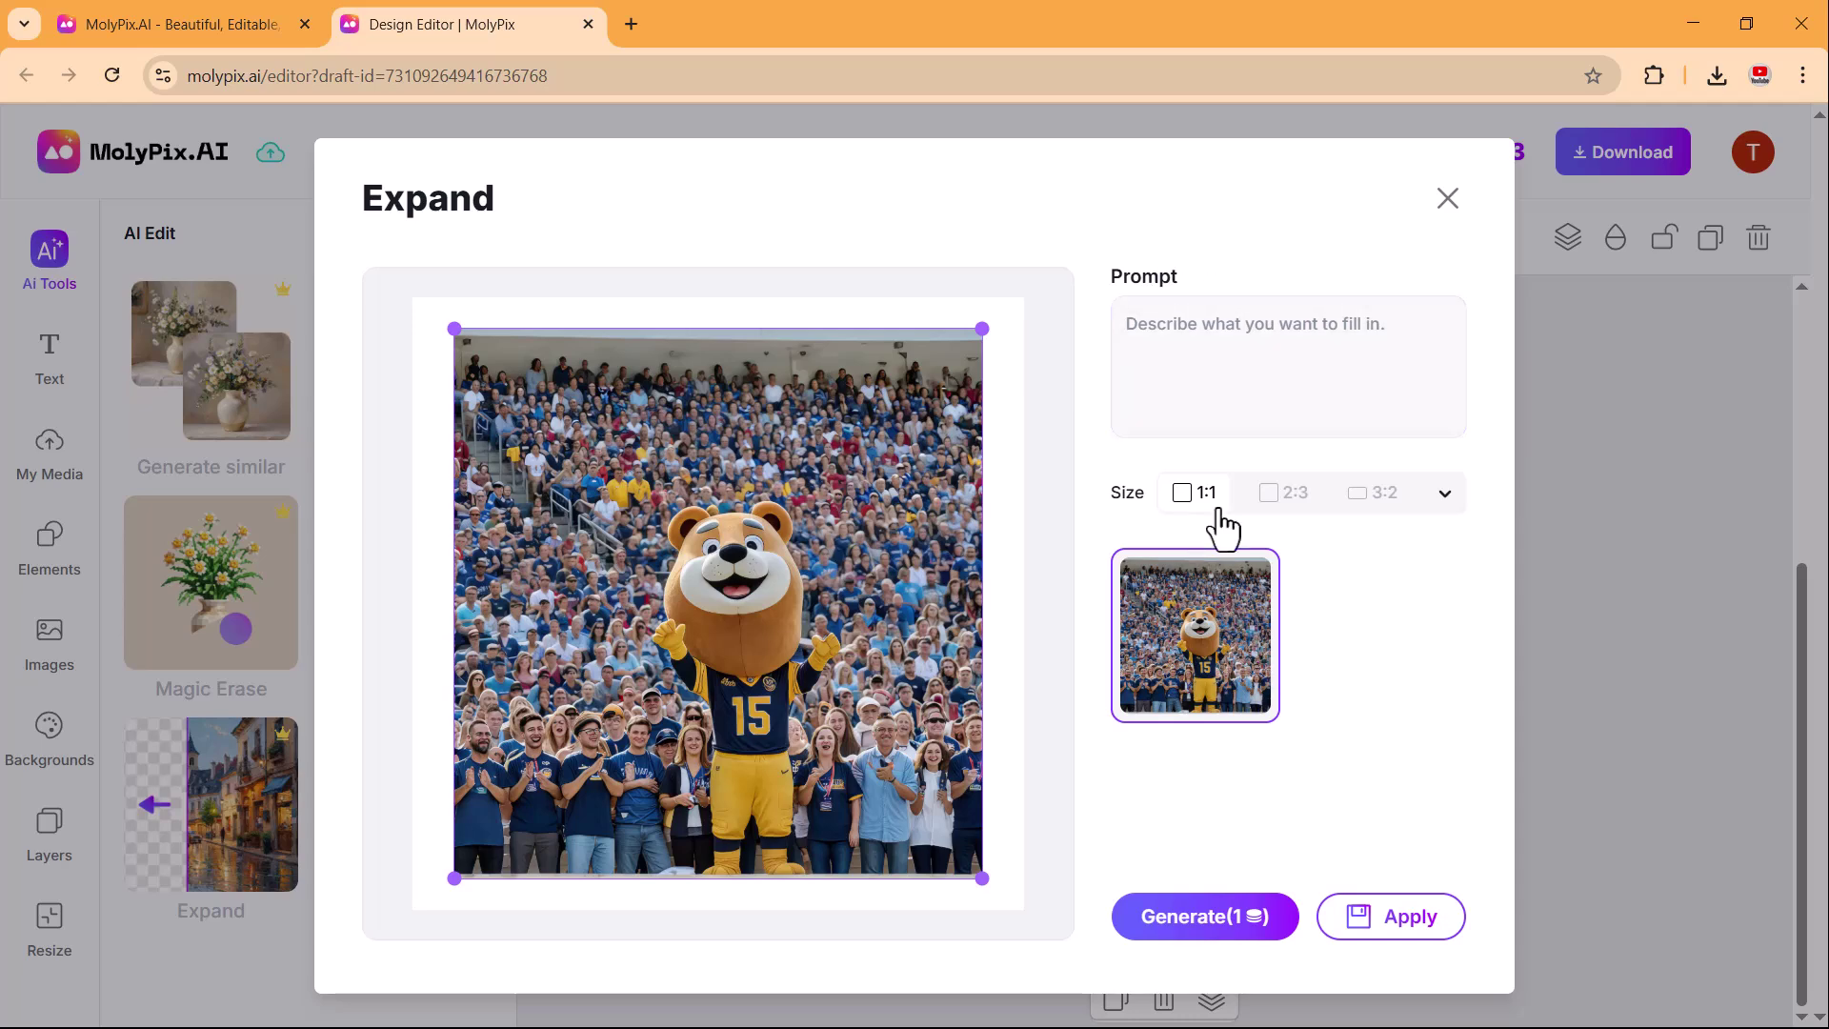
click(1282, 520)
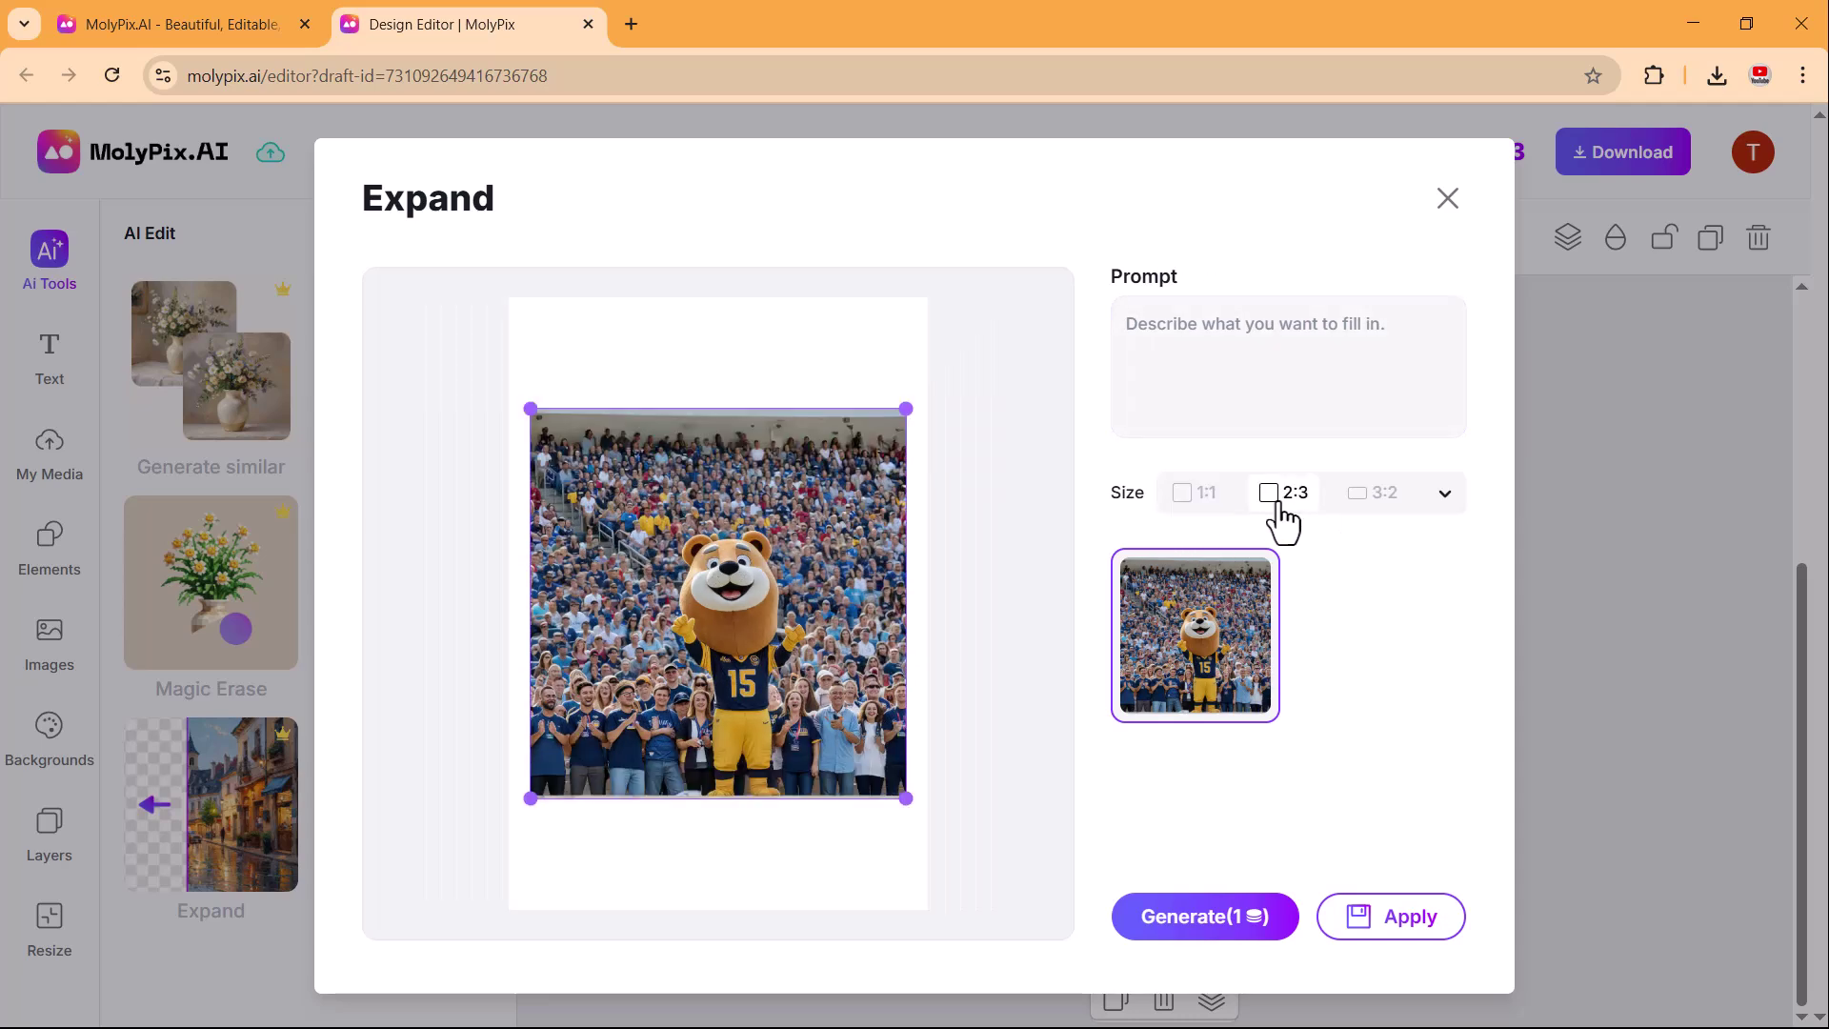
click(1383, 508)
click(1183, 924)
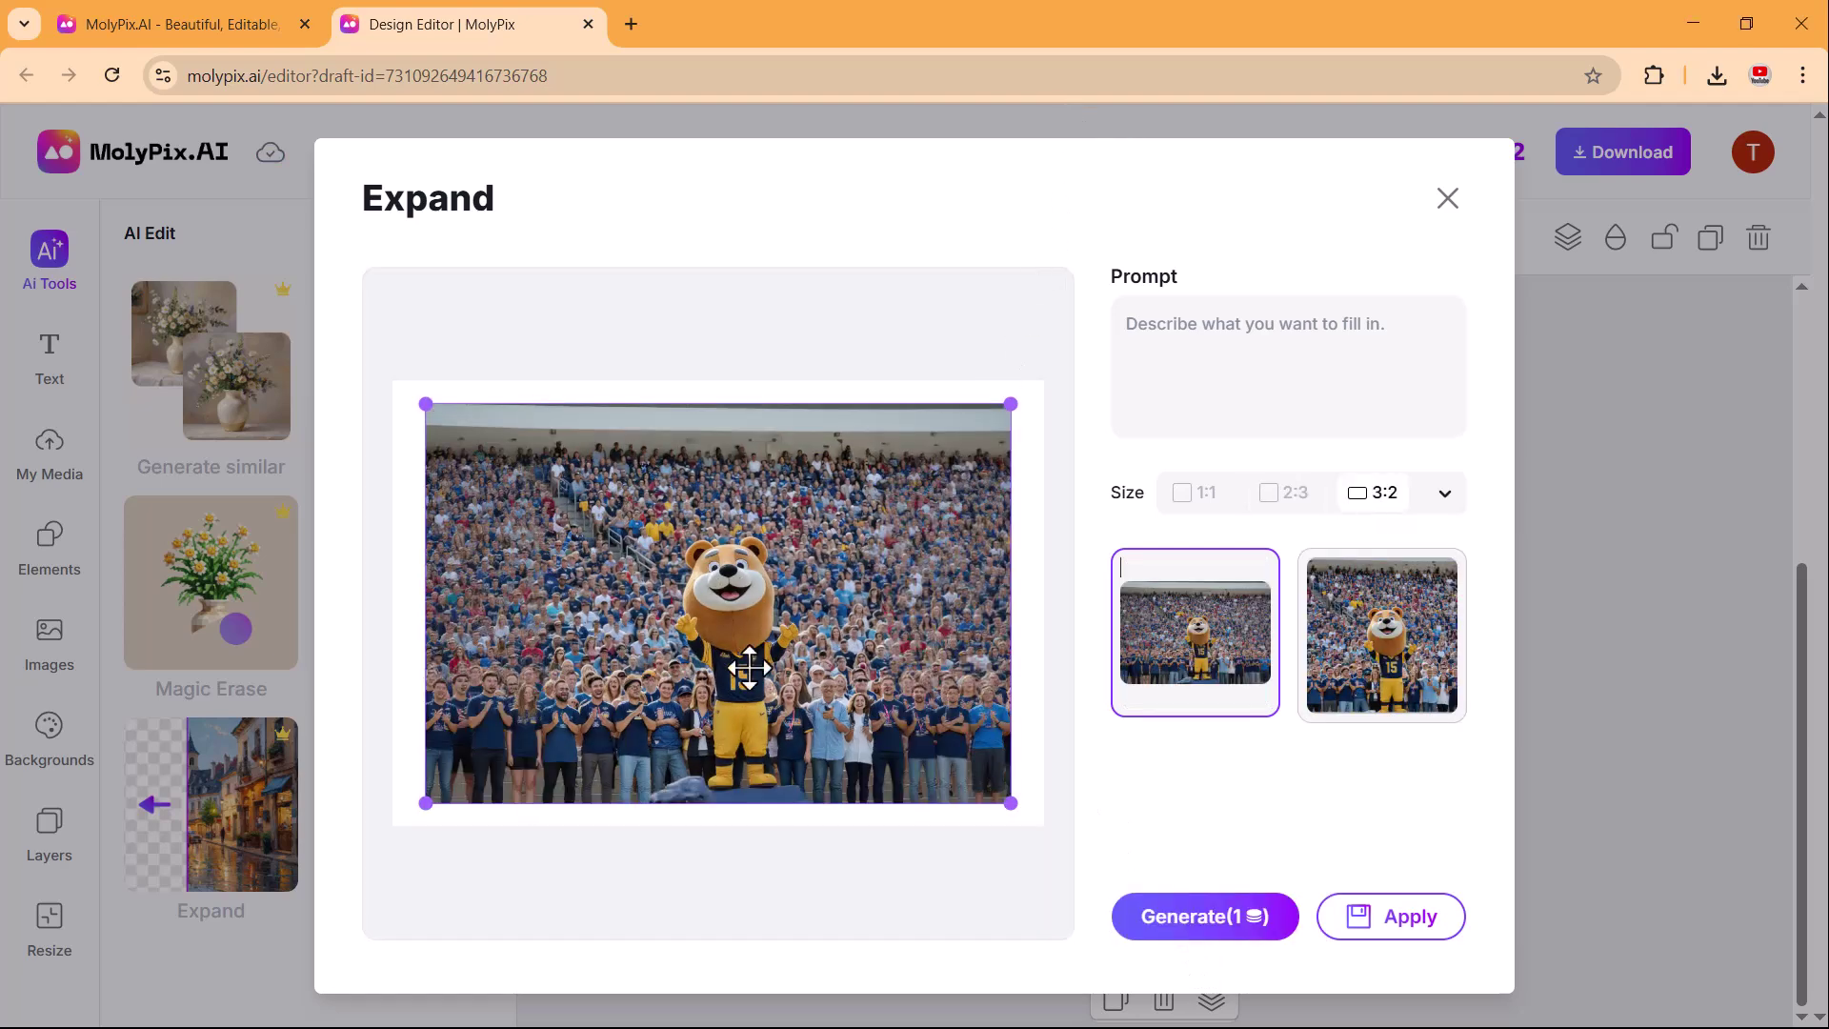
click(1369, 651)
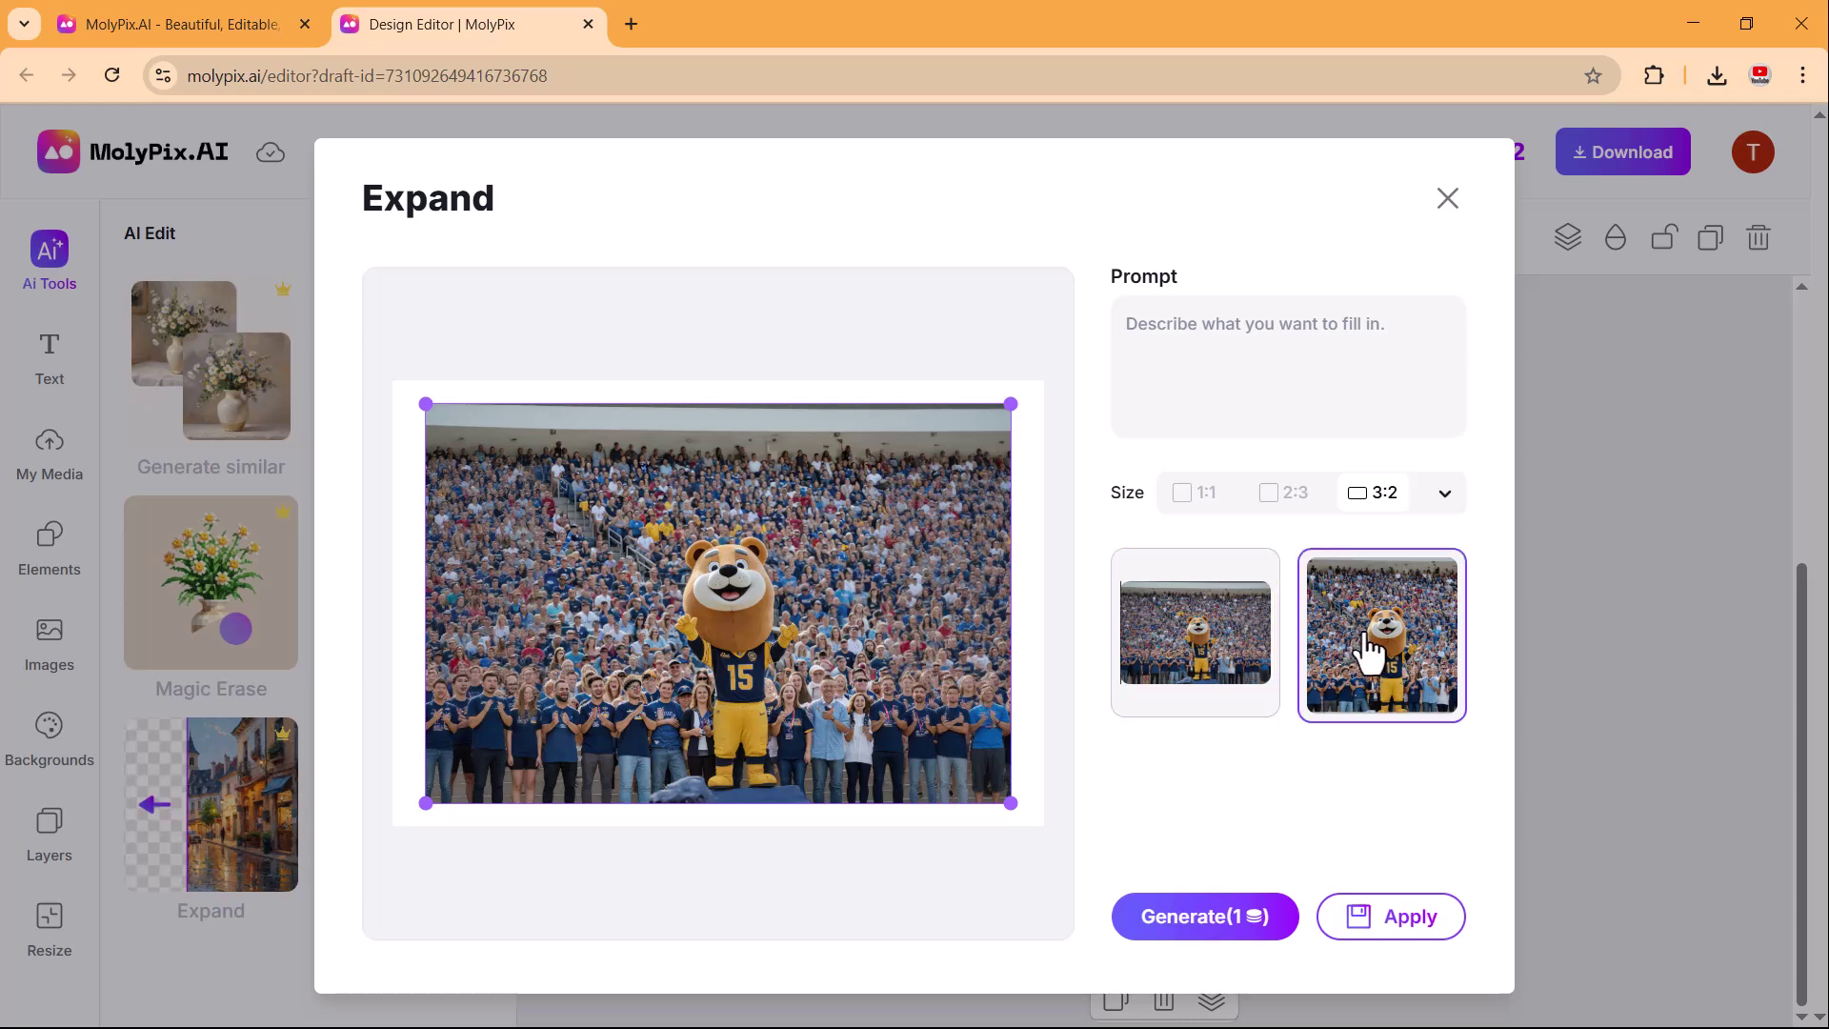
click(1369, 651)
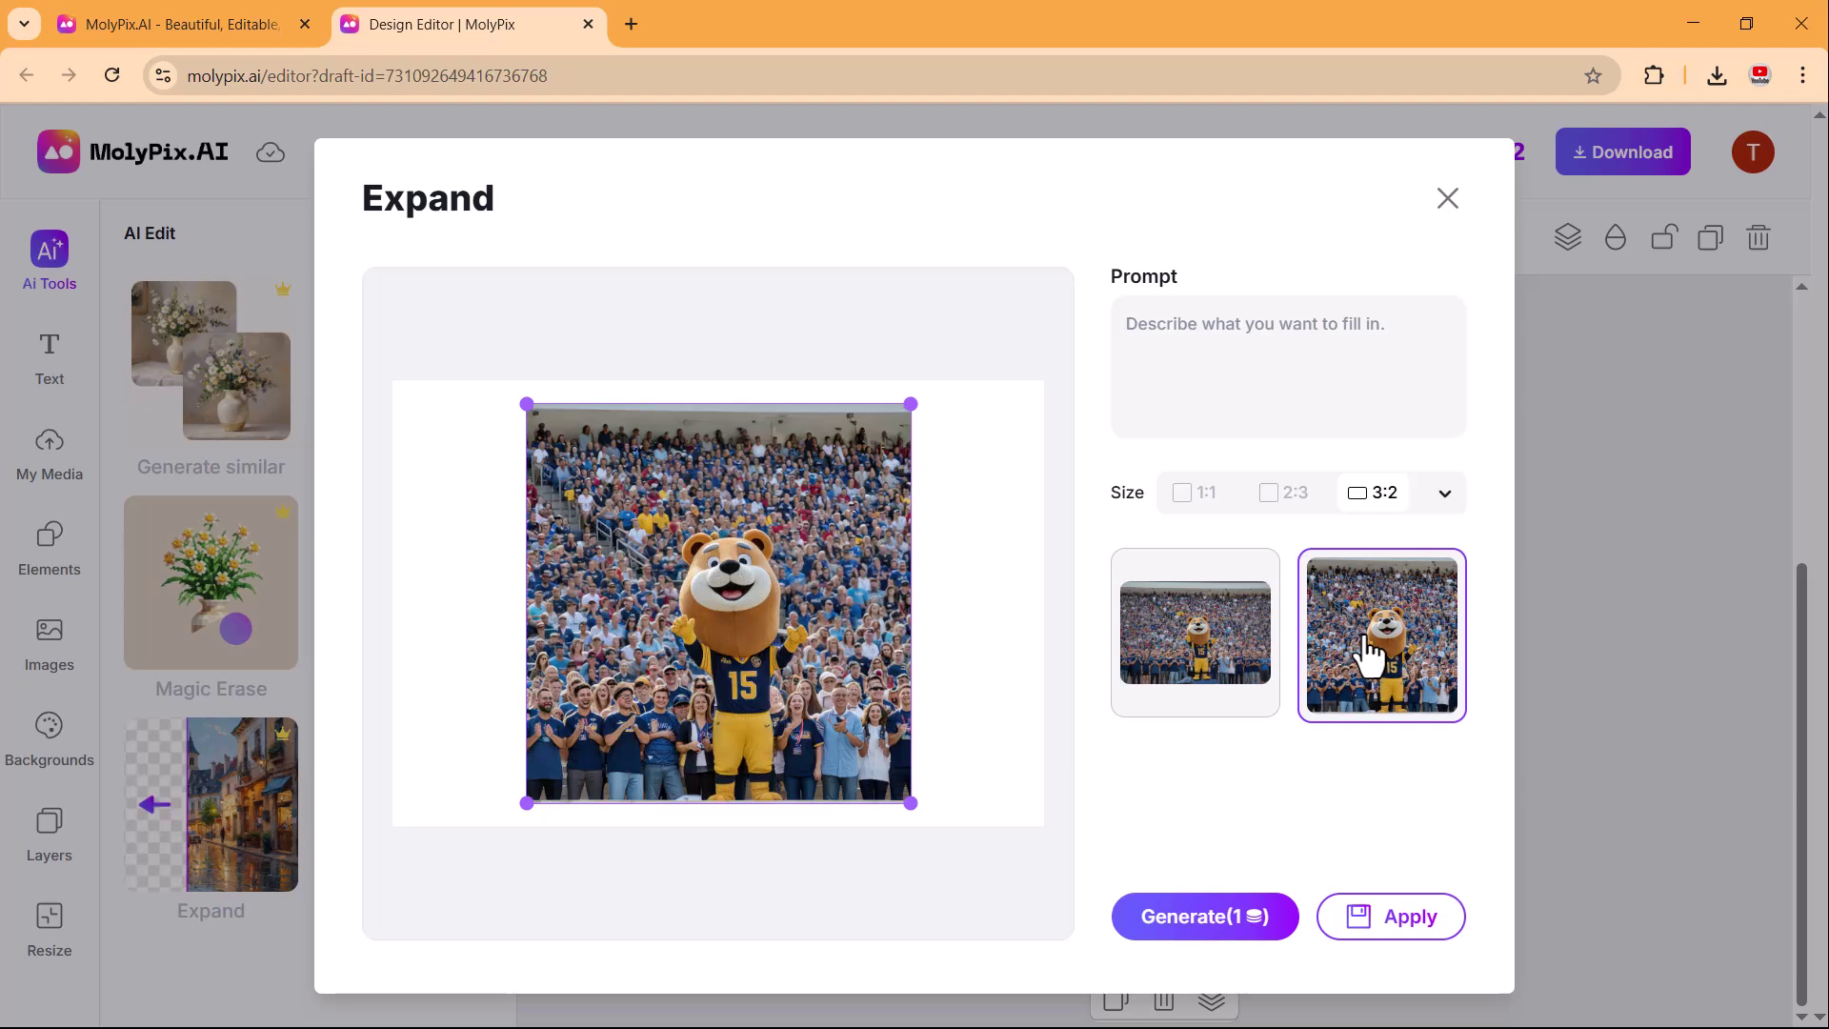
click(1190, 664)
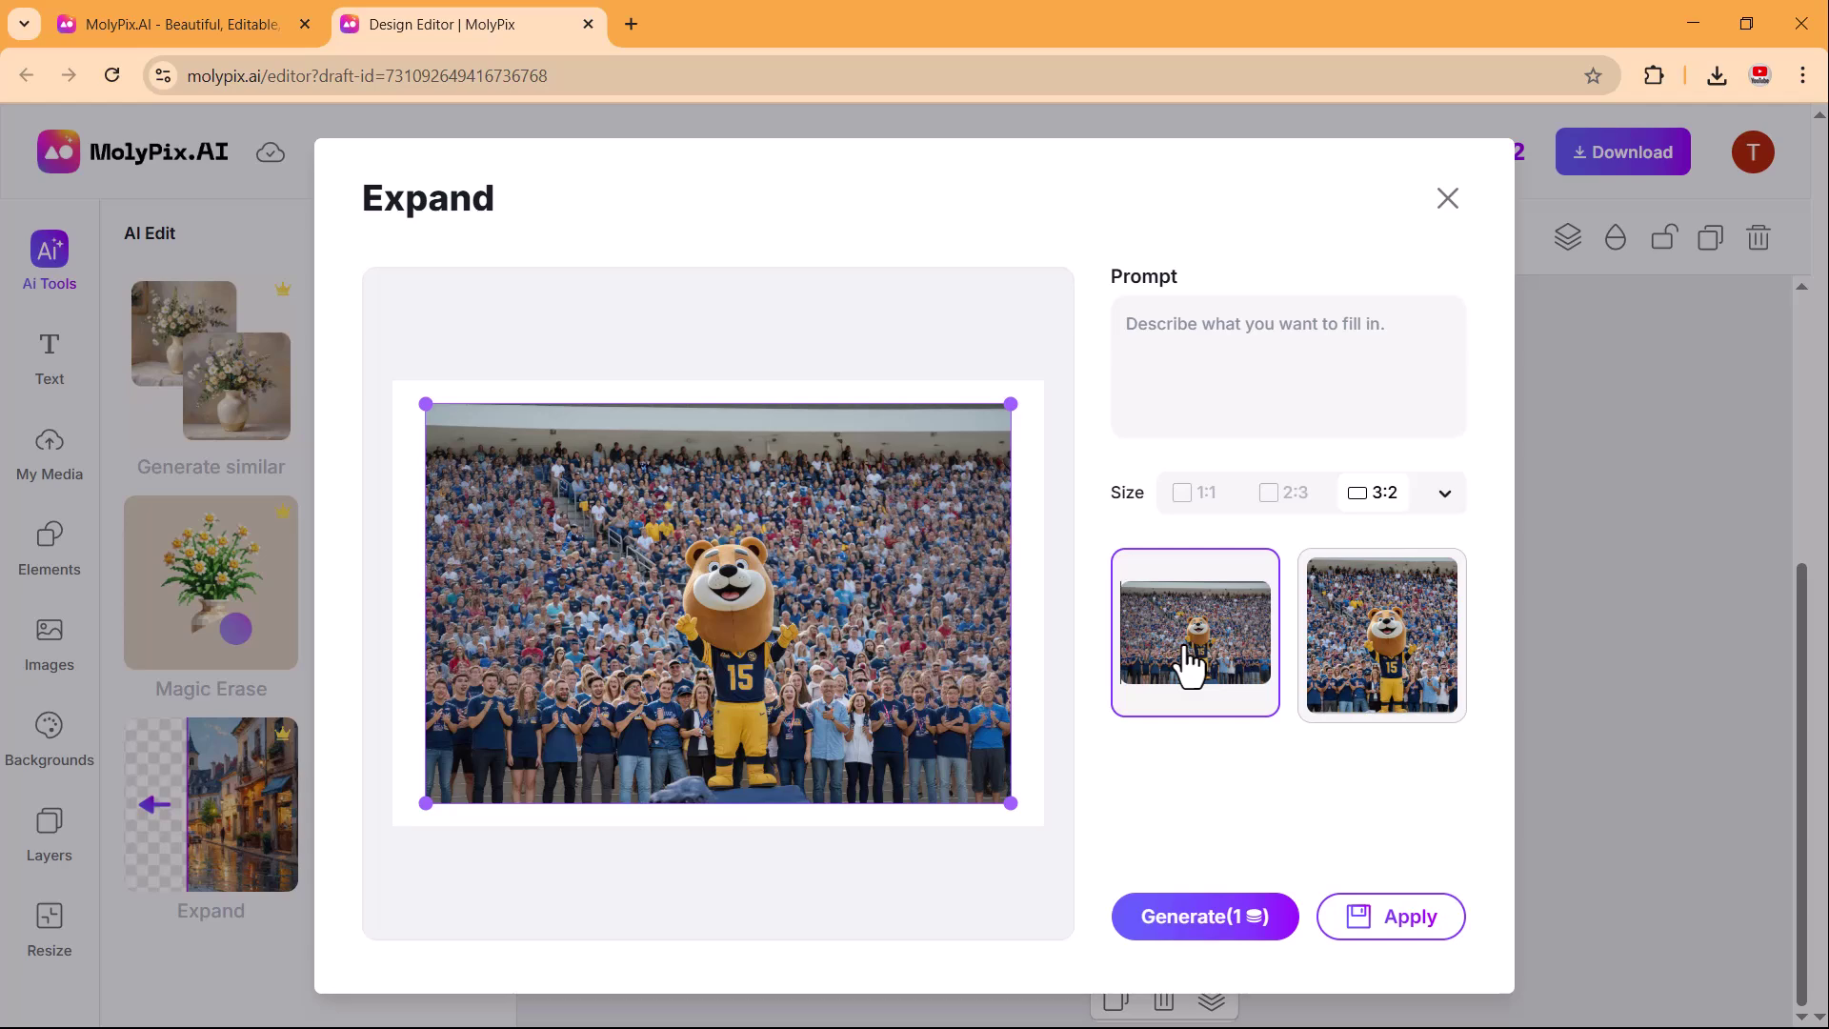
Close Expand without applying and download the poster as MolyPix_153420.png.
click(1448, 200)
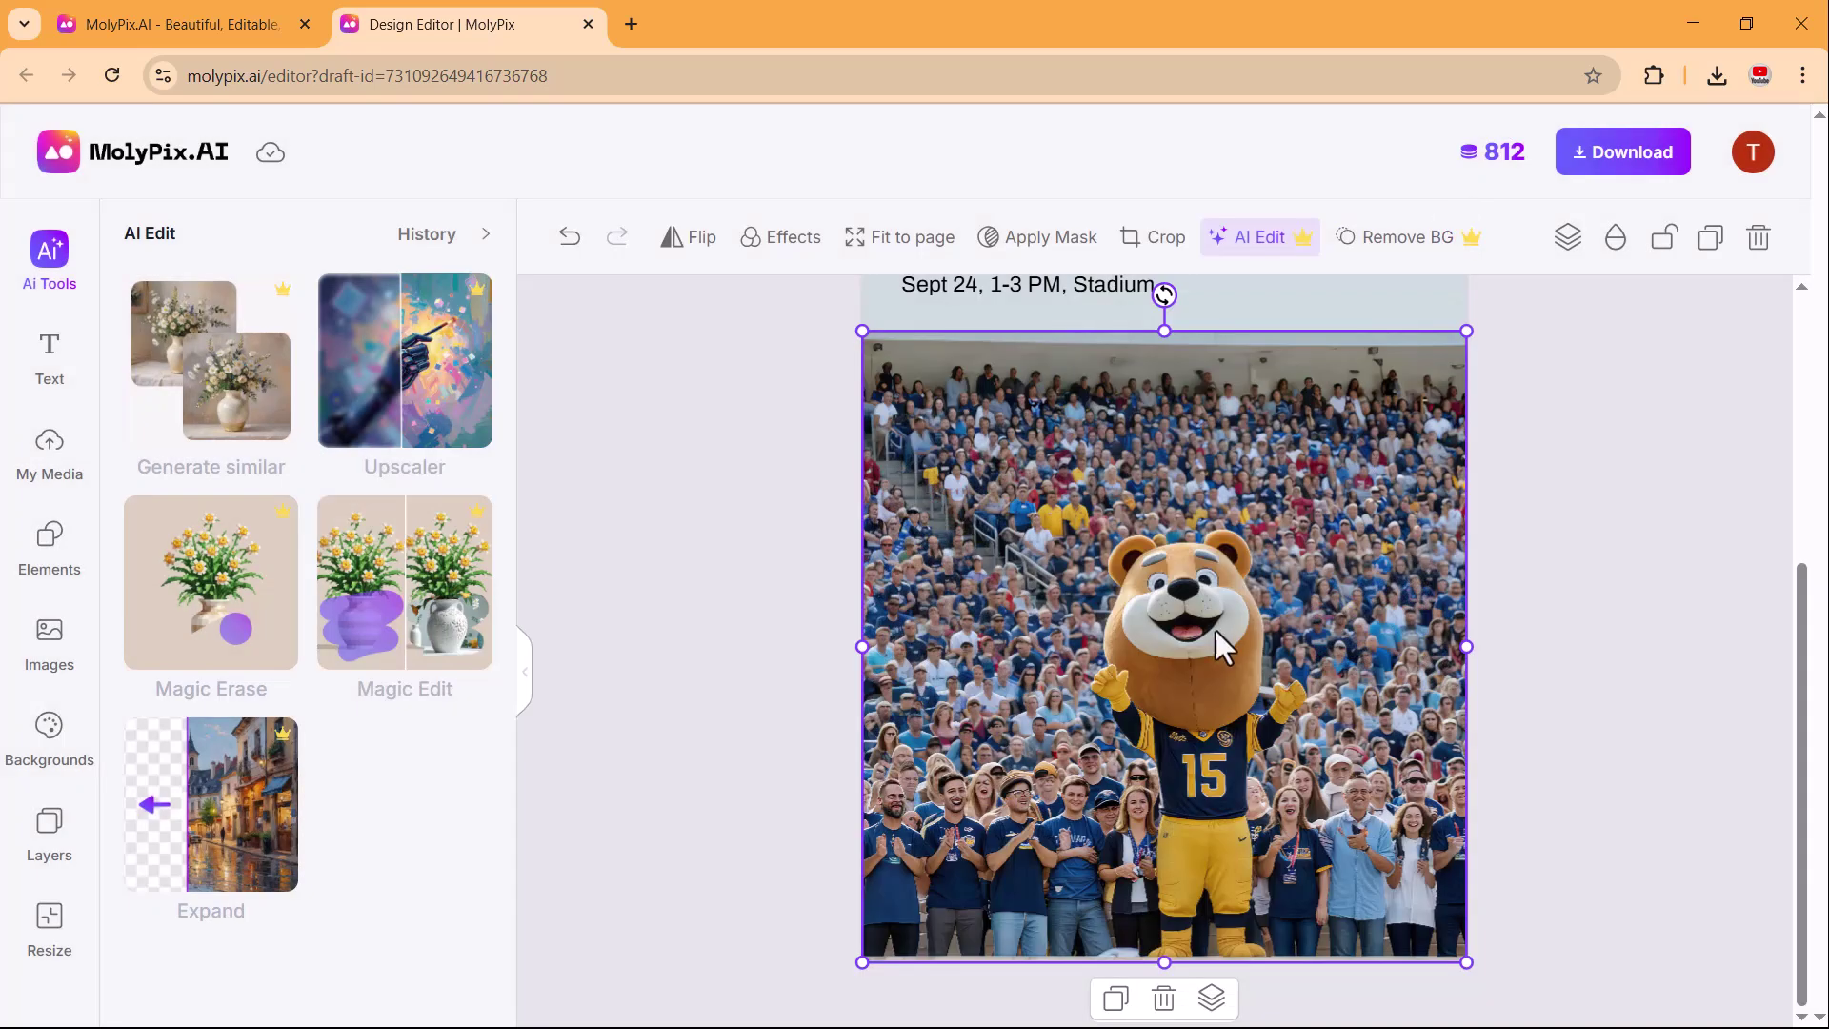
click(1553, 186)
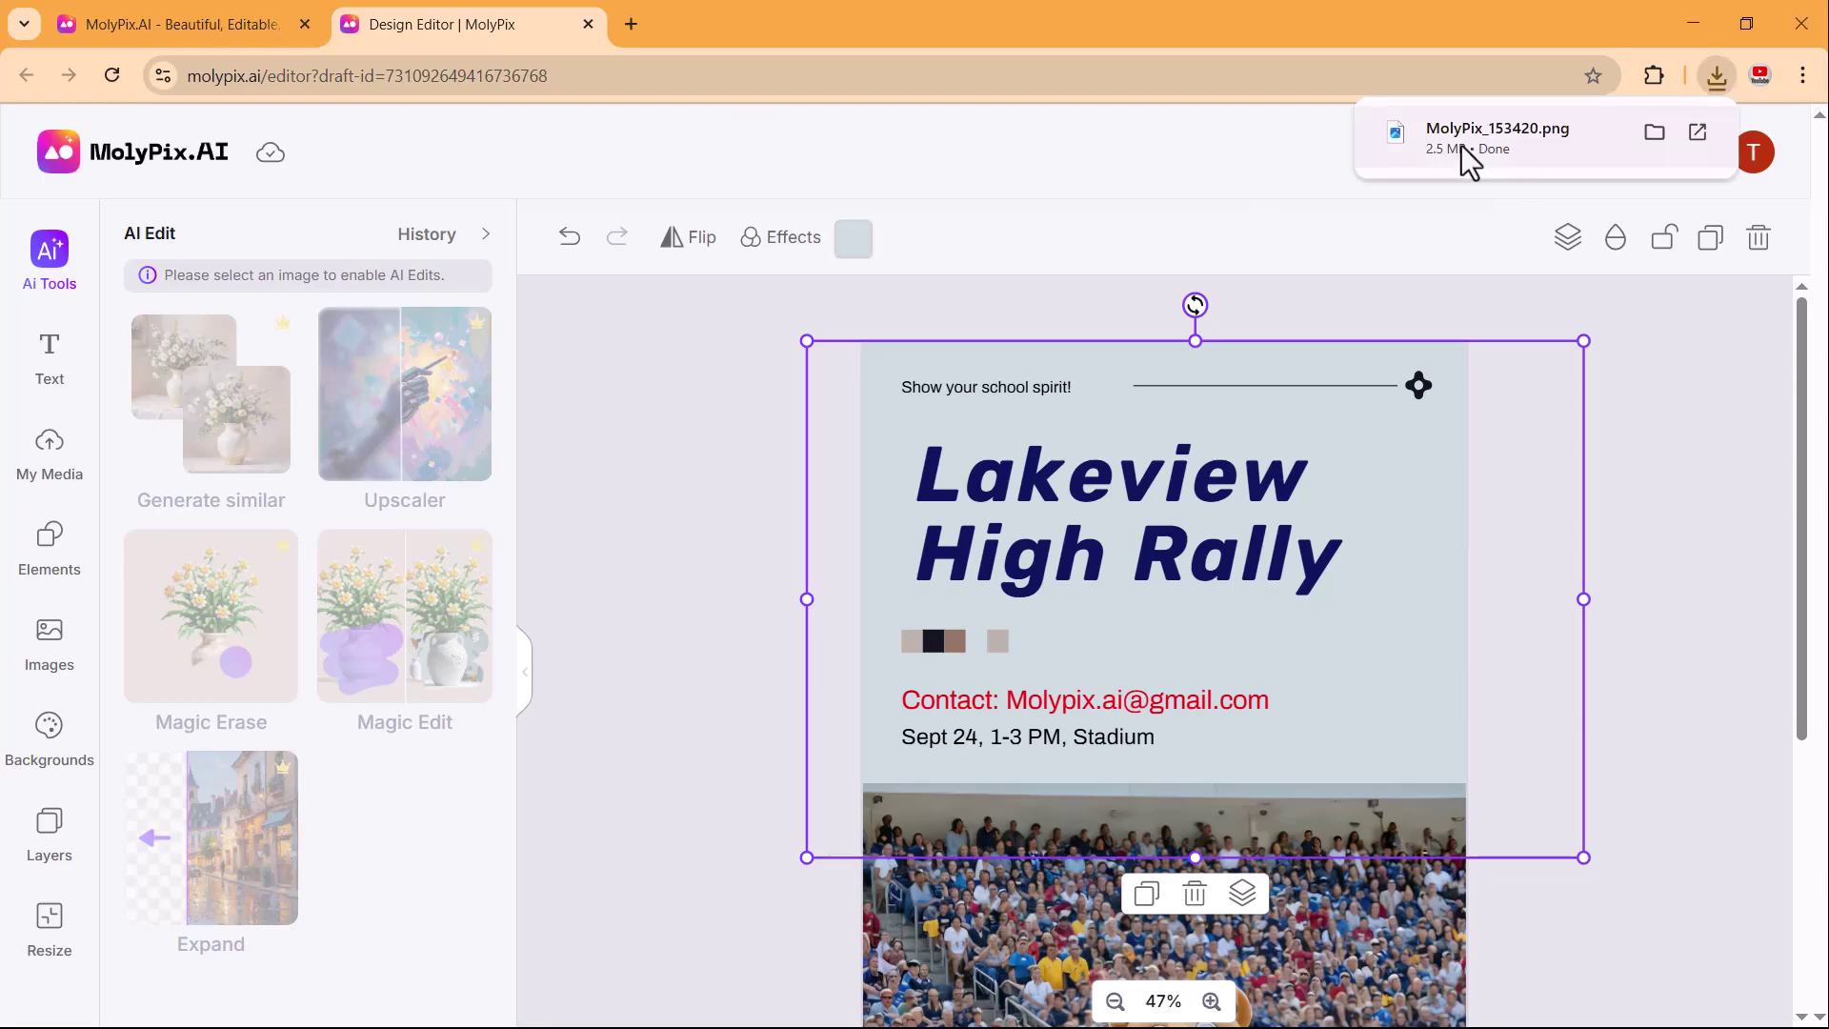
click(1462, 152)
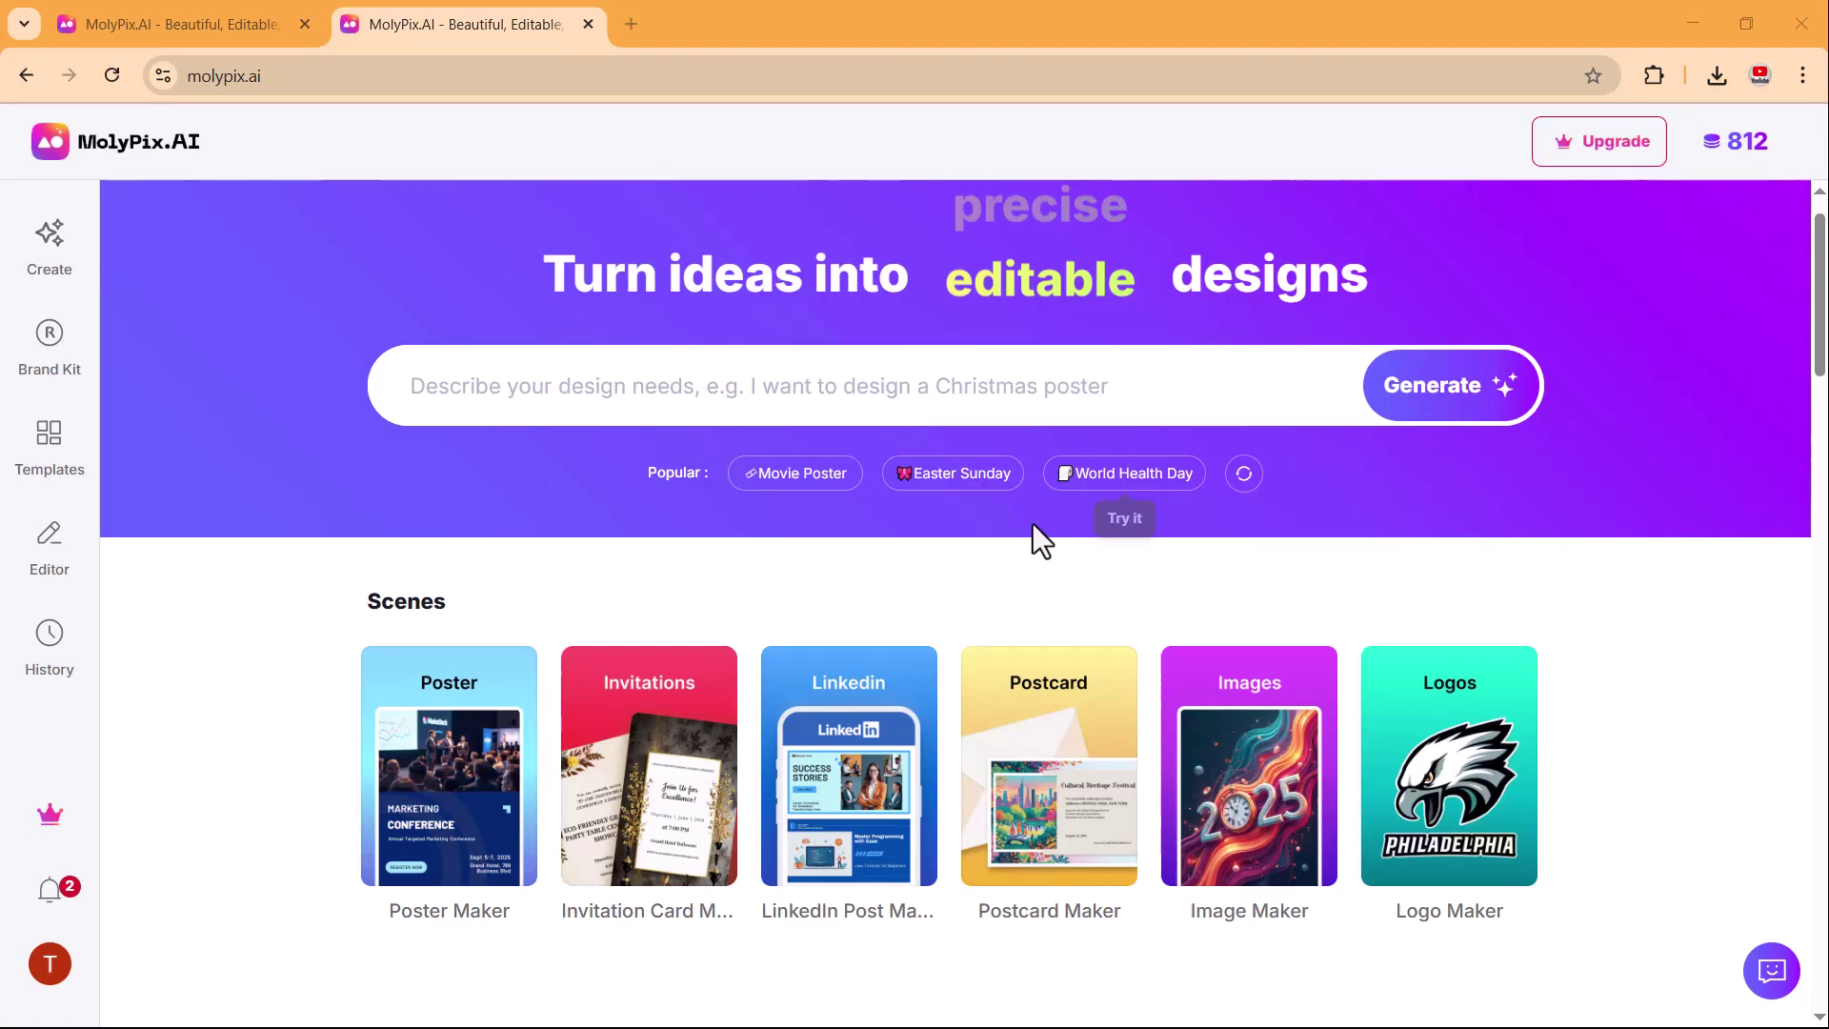
Filter Browse Templates to Posters and scroll through the results.
scroll(857, 619, down, 10)
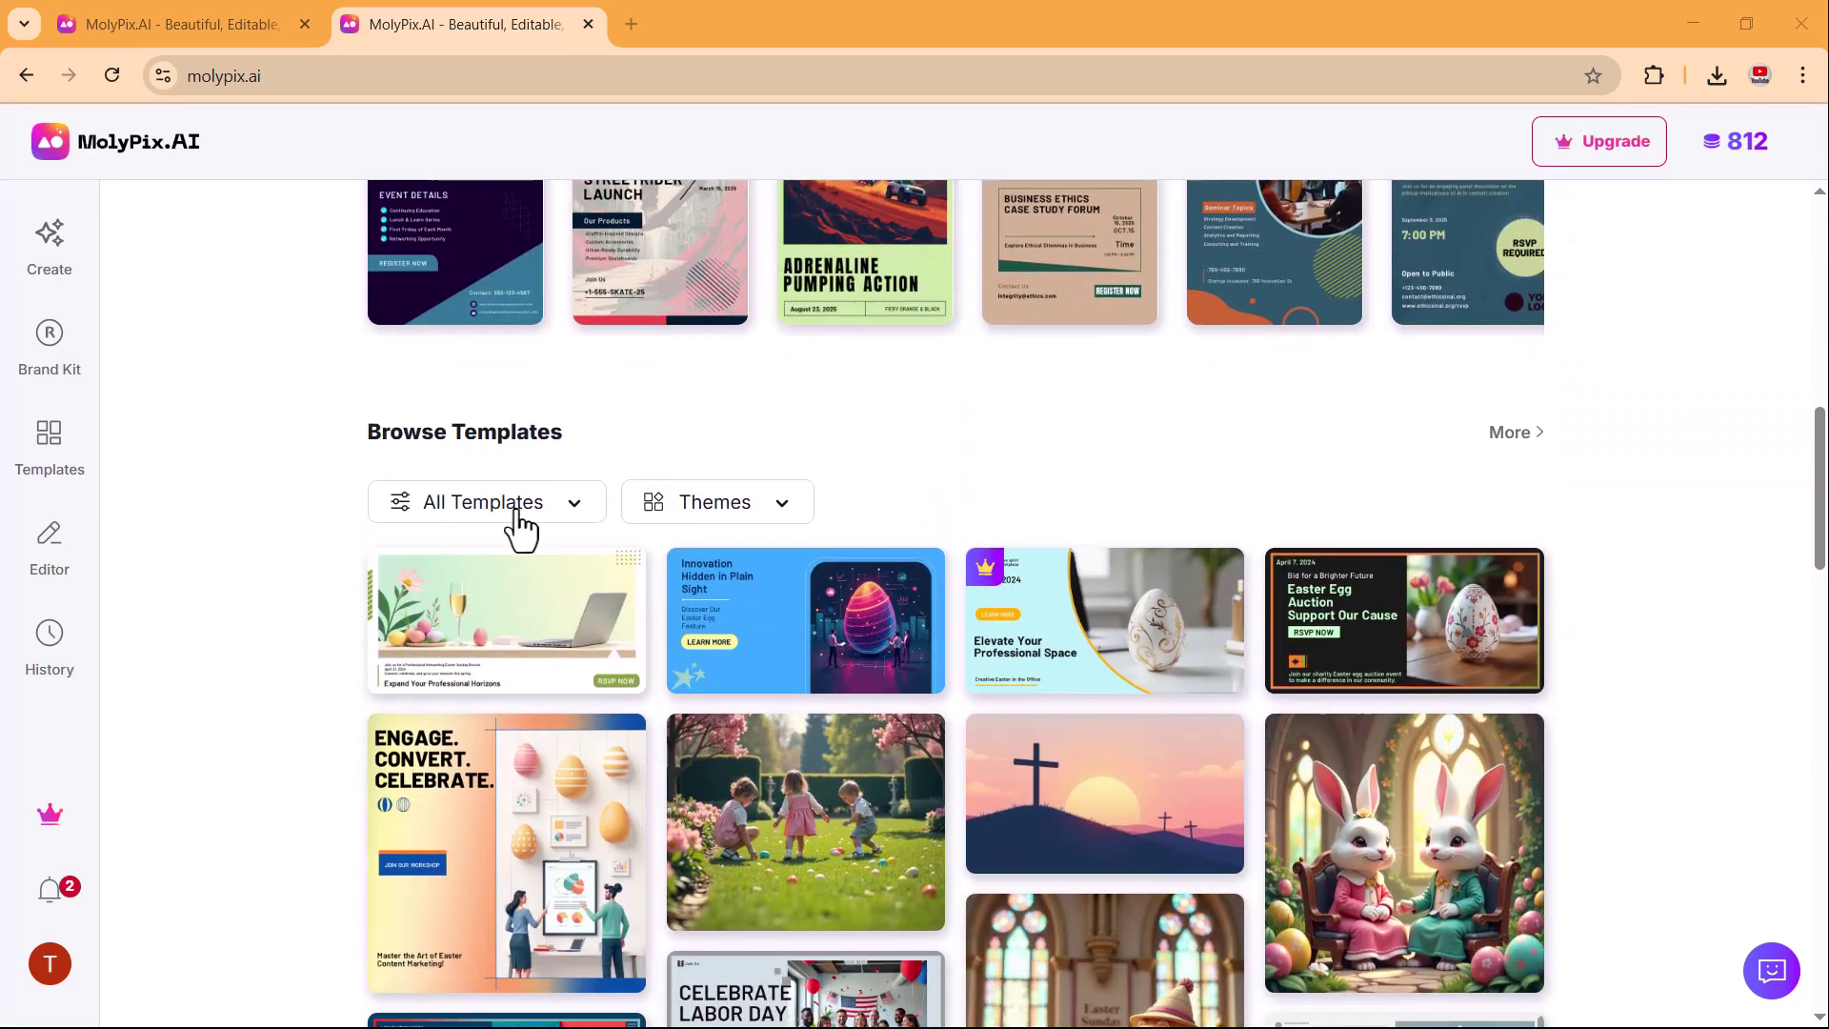
click(515, 523)
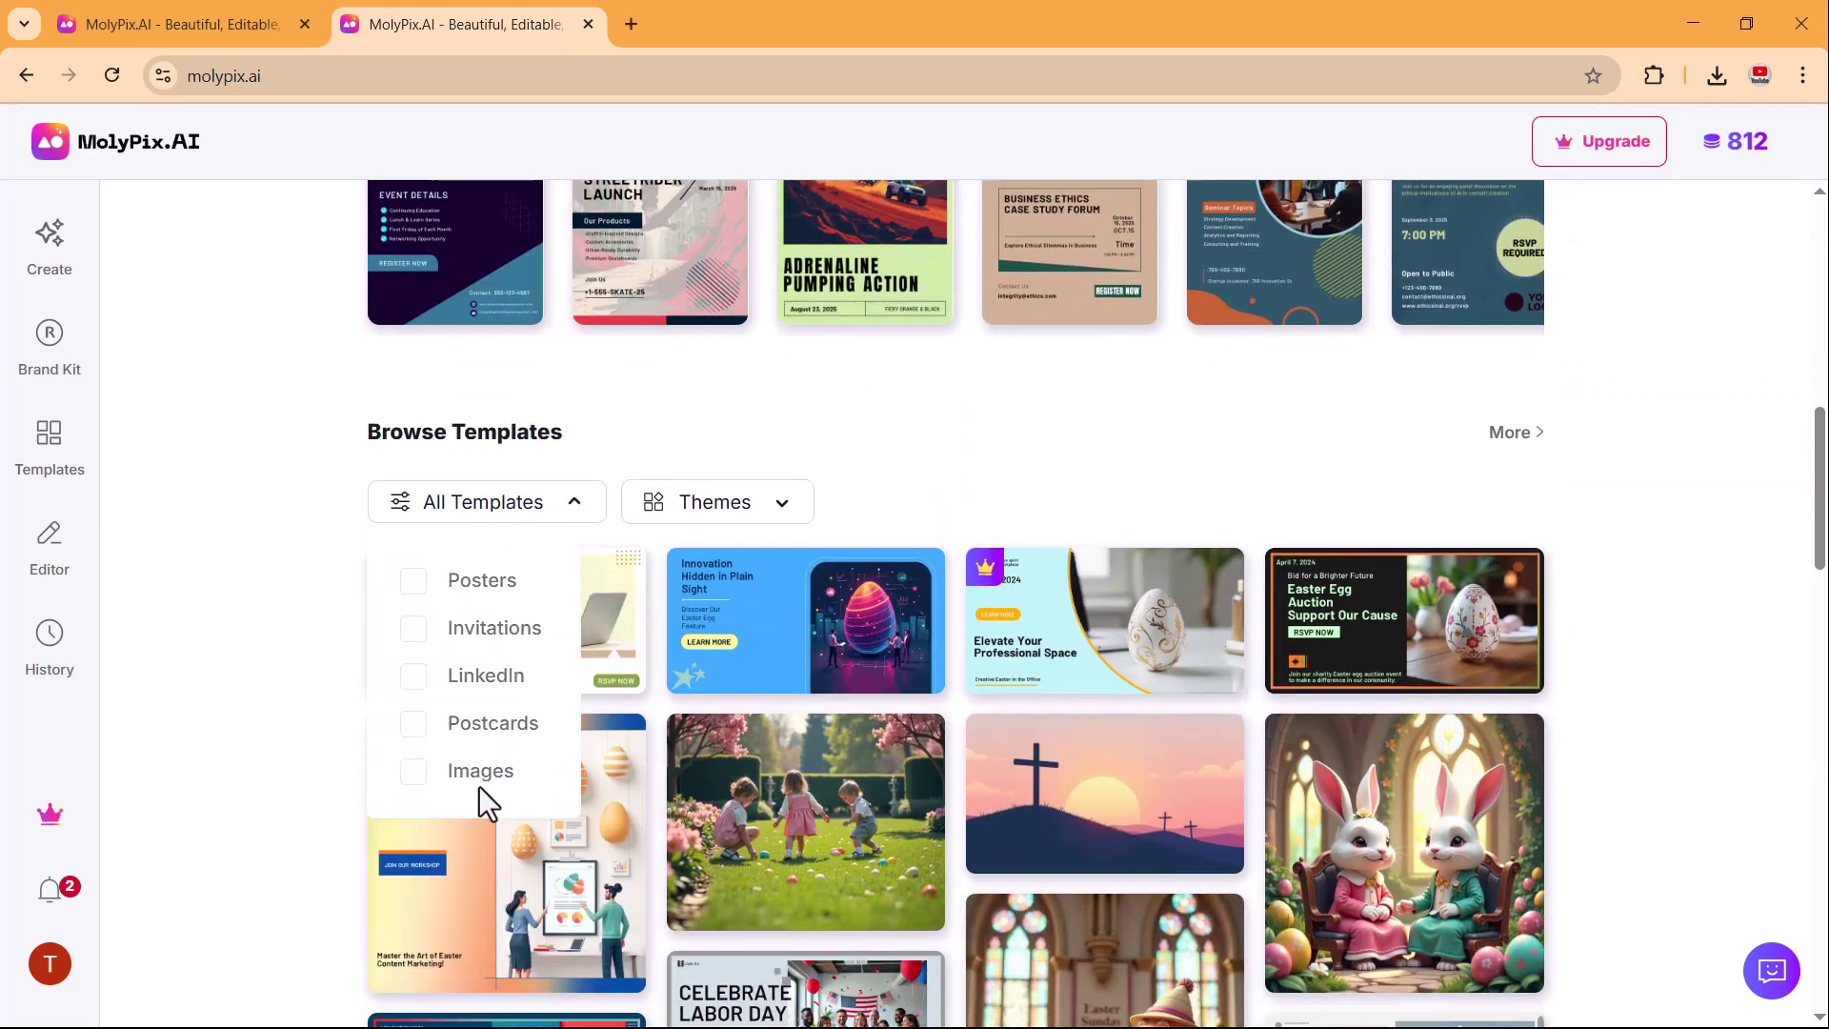
click(499, 596)
scroll(533, 591, down, 2)
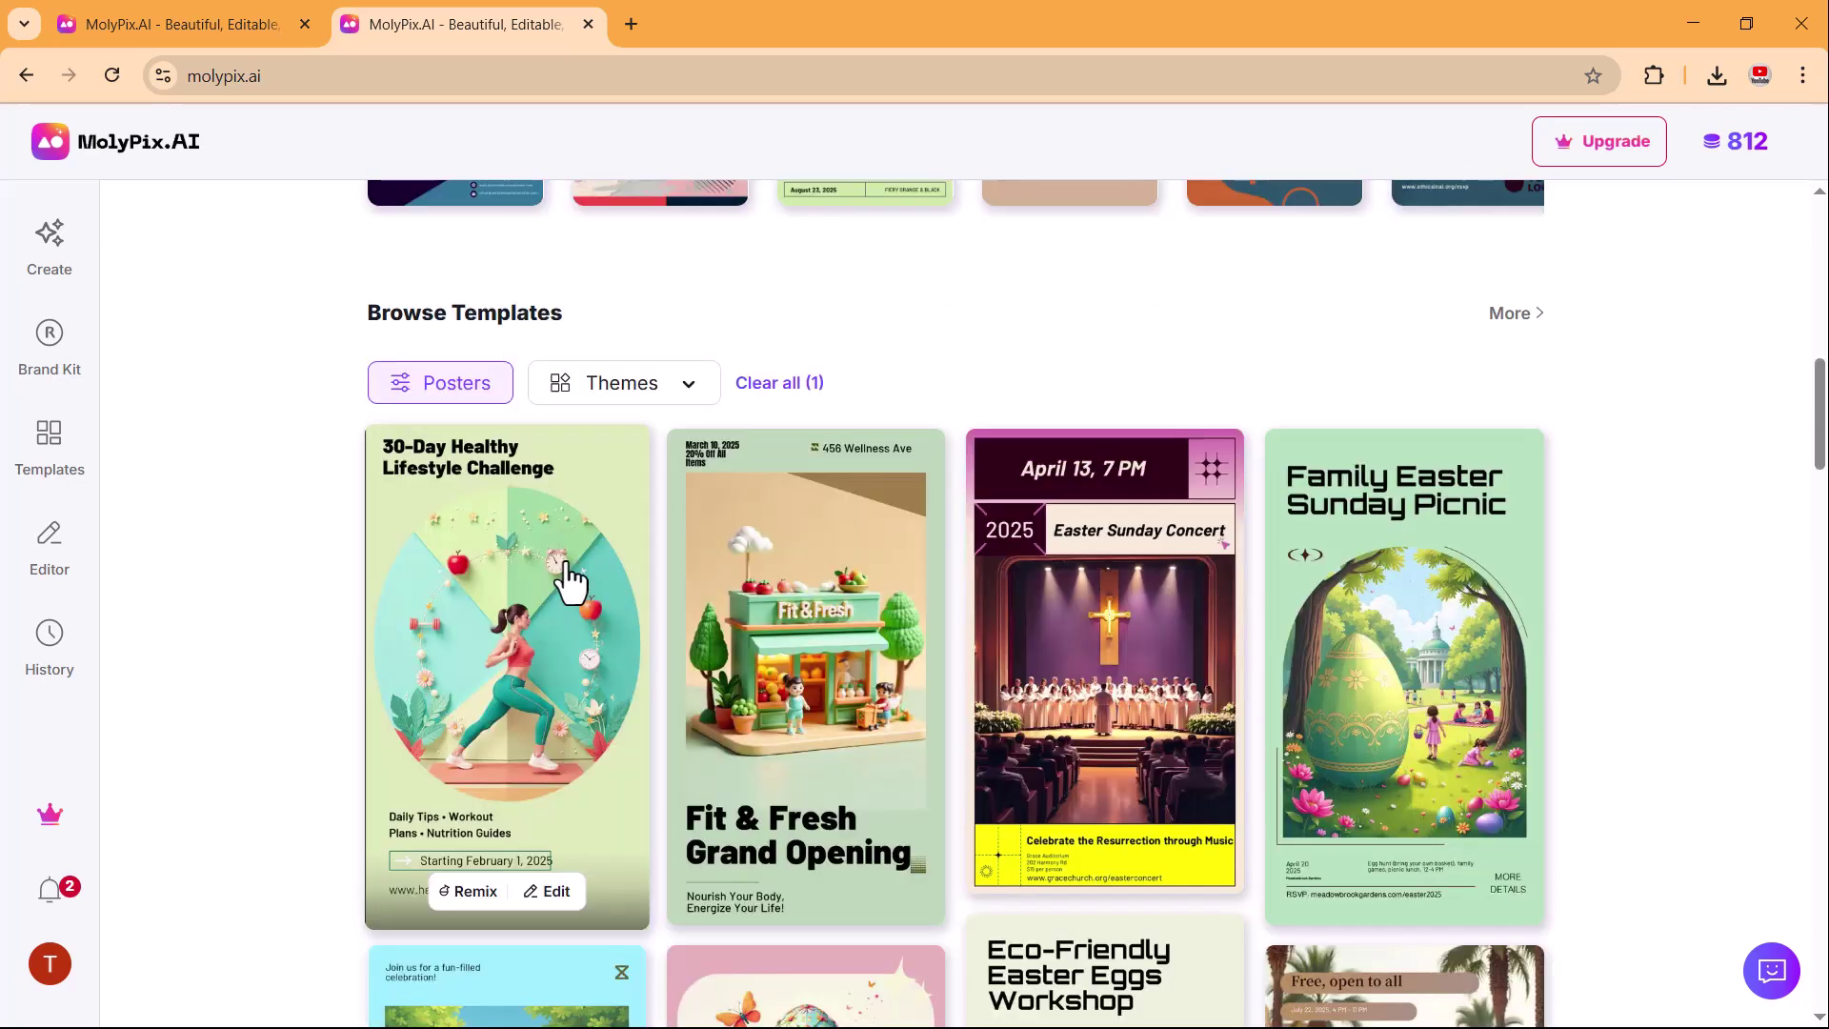
scroll(570, 579, down, 6)
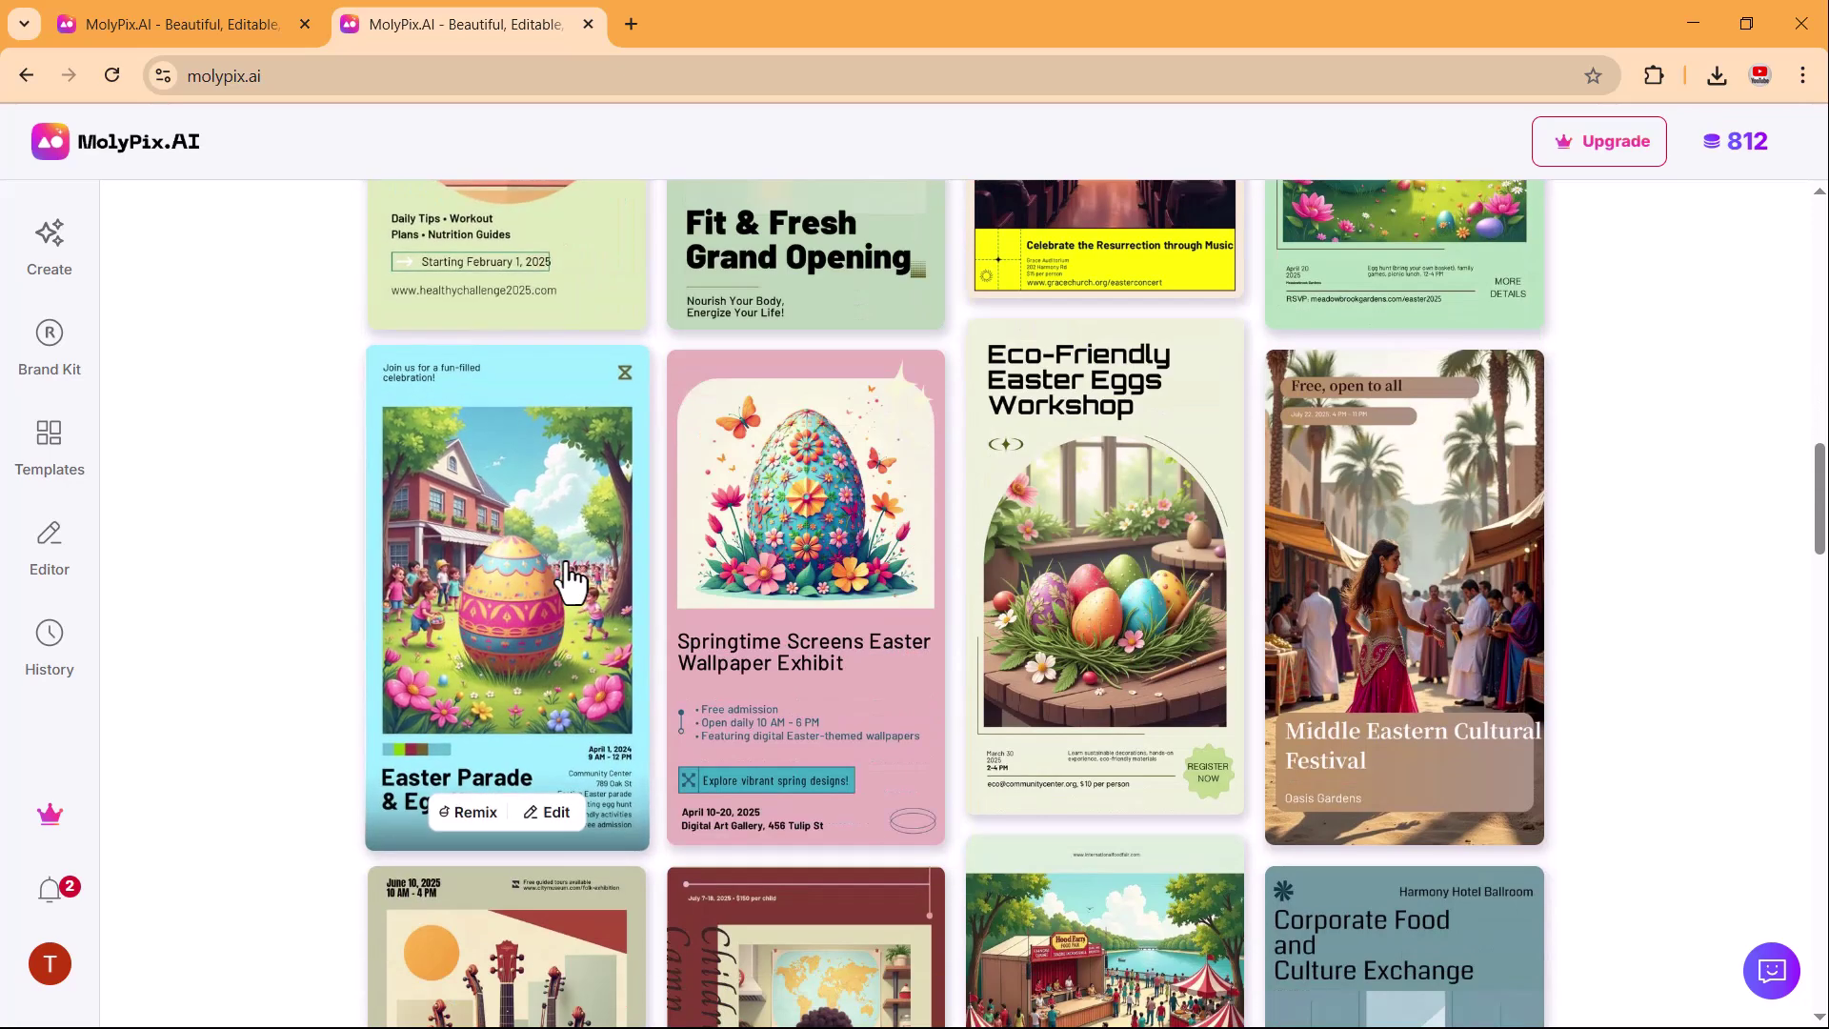
scroll(570, 579, down, 6)
scroll(570, 579, up, 1)
scroll(570, 580, down, 9)
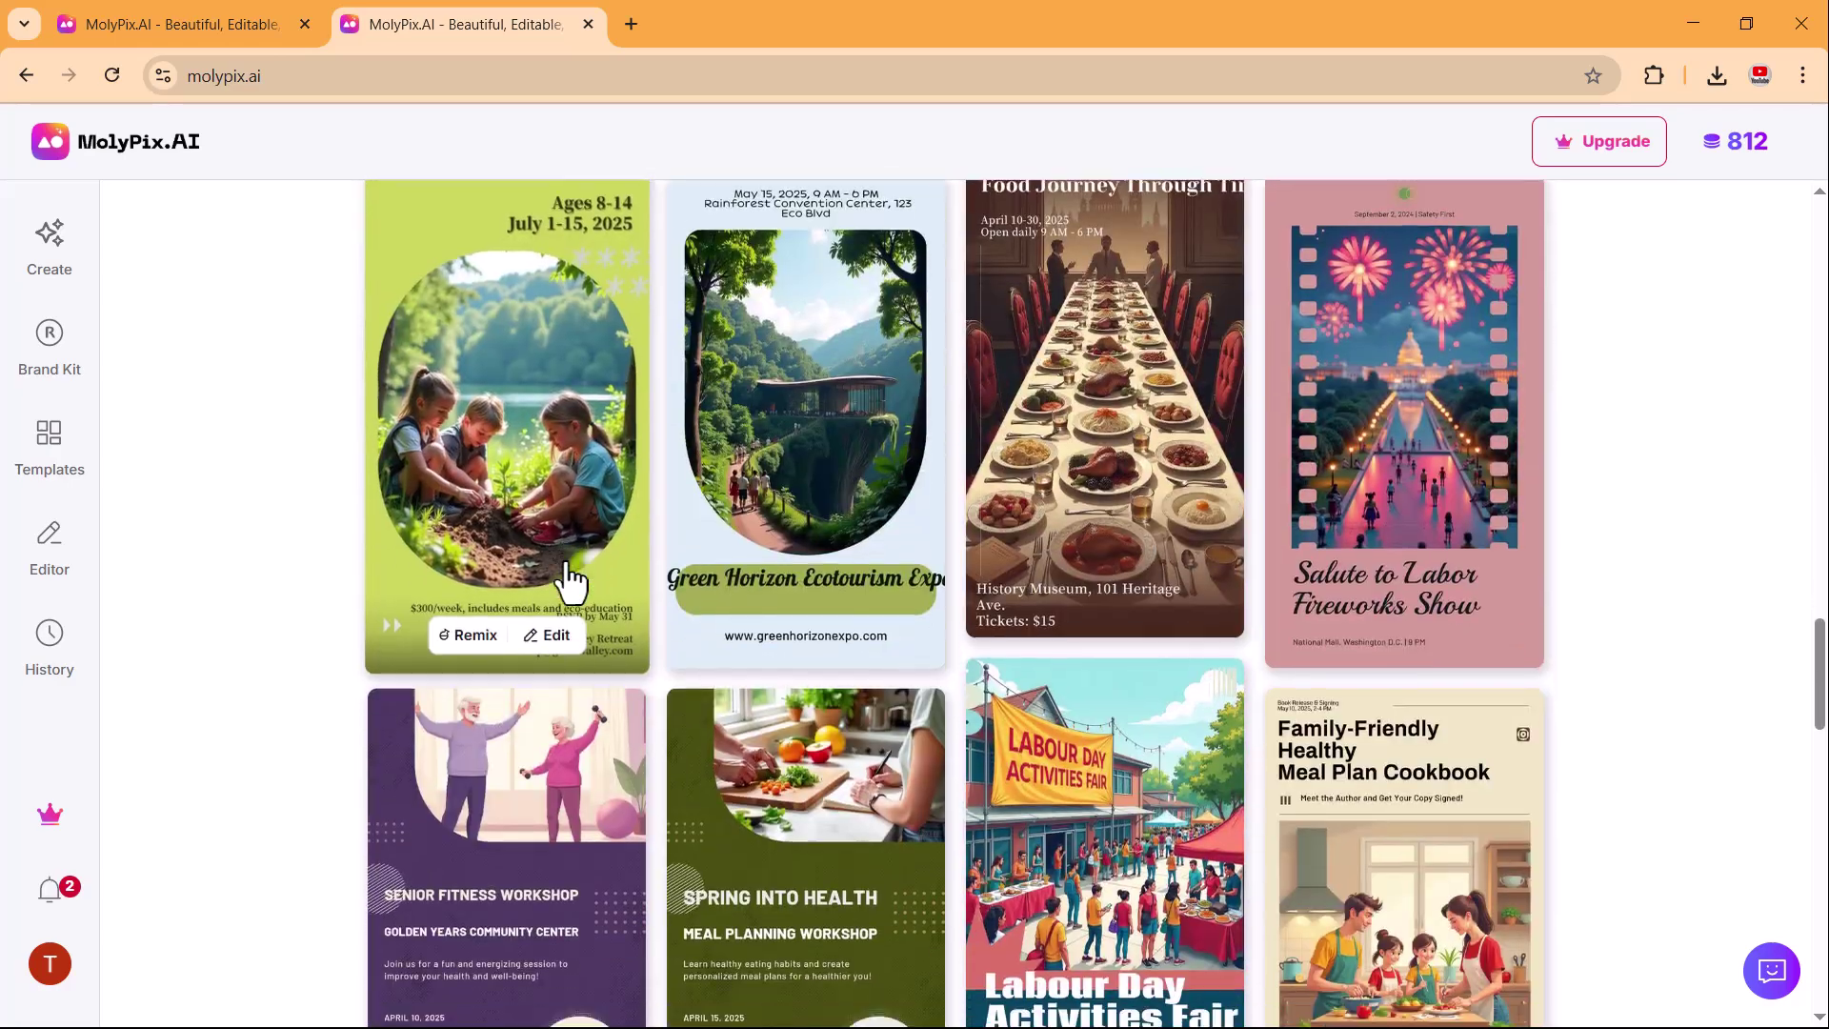
scroll(569, 579, up, 7)
scroll(570, 580, up, 15)
Switch the template filter to LinkedIn only, dropping Posters.
click(481, 522)
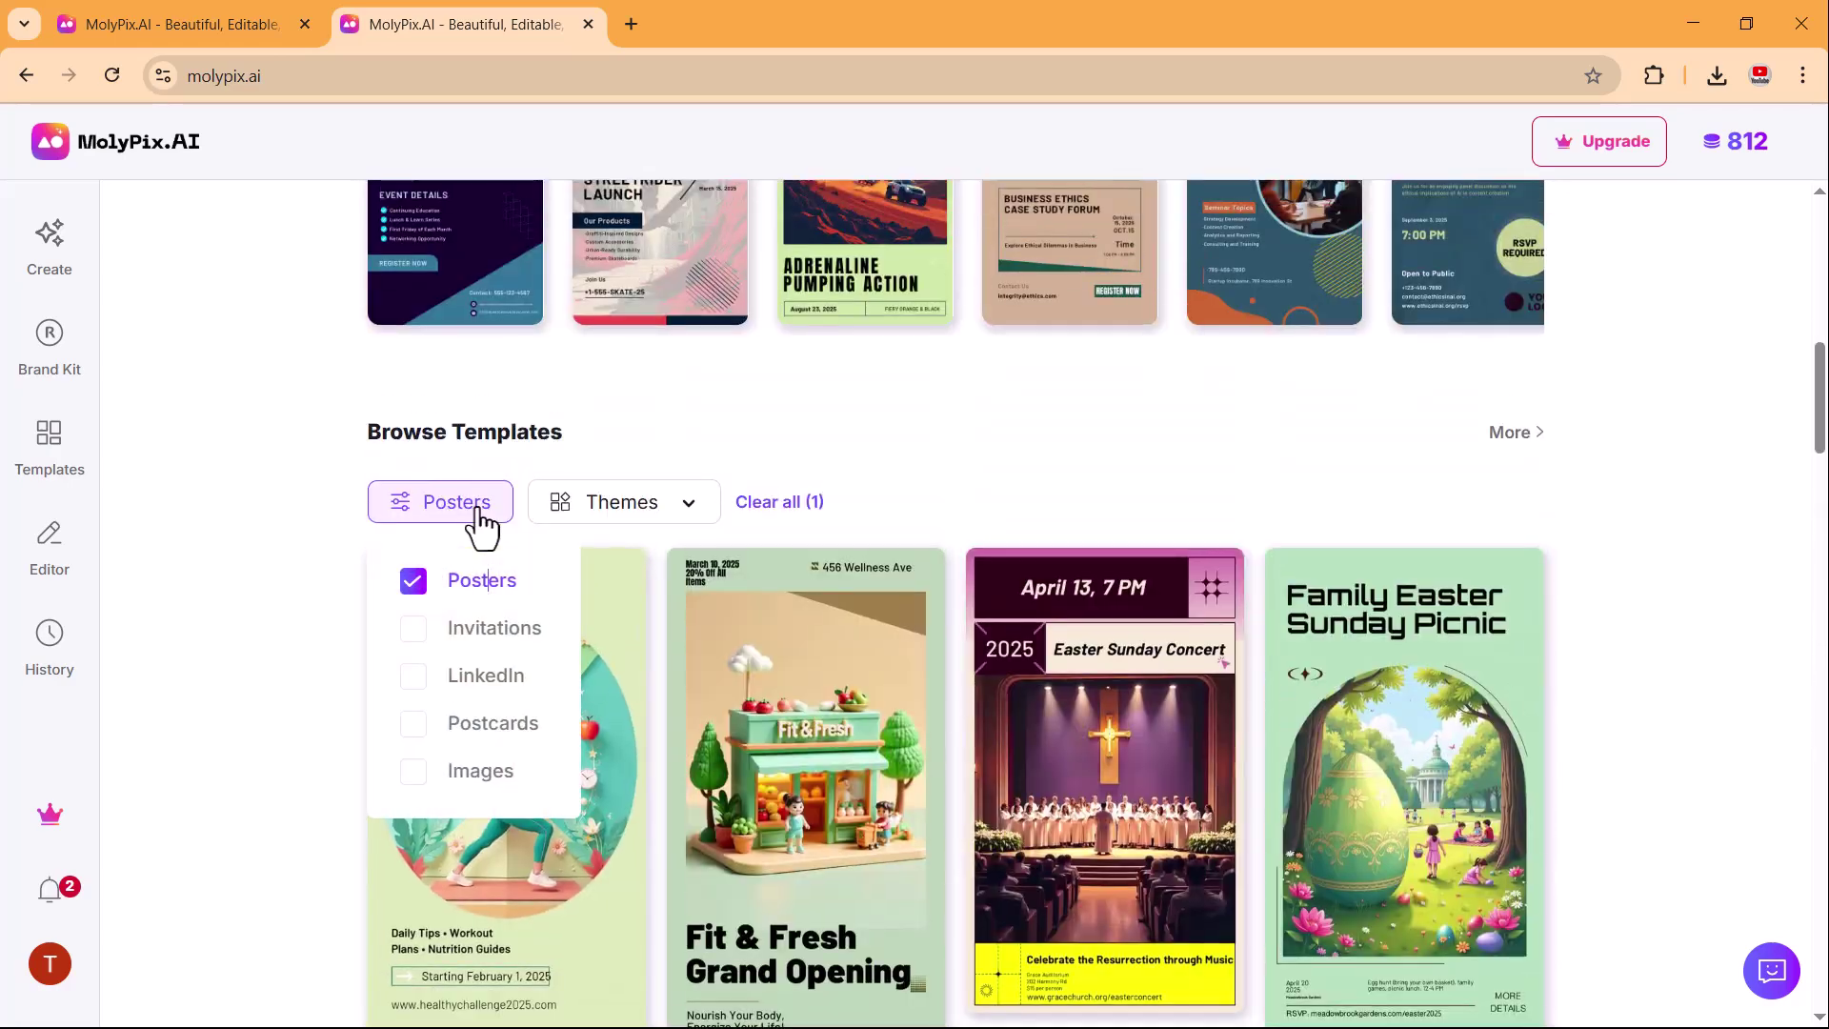
click(425, 675)
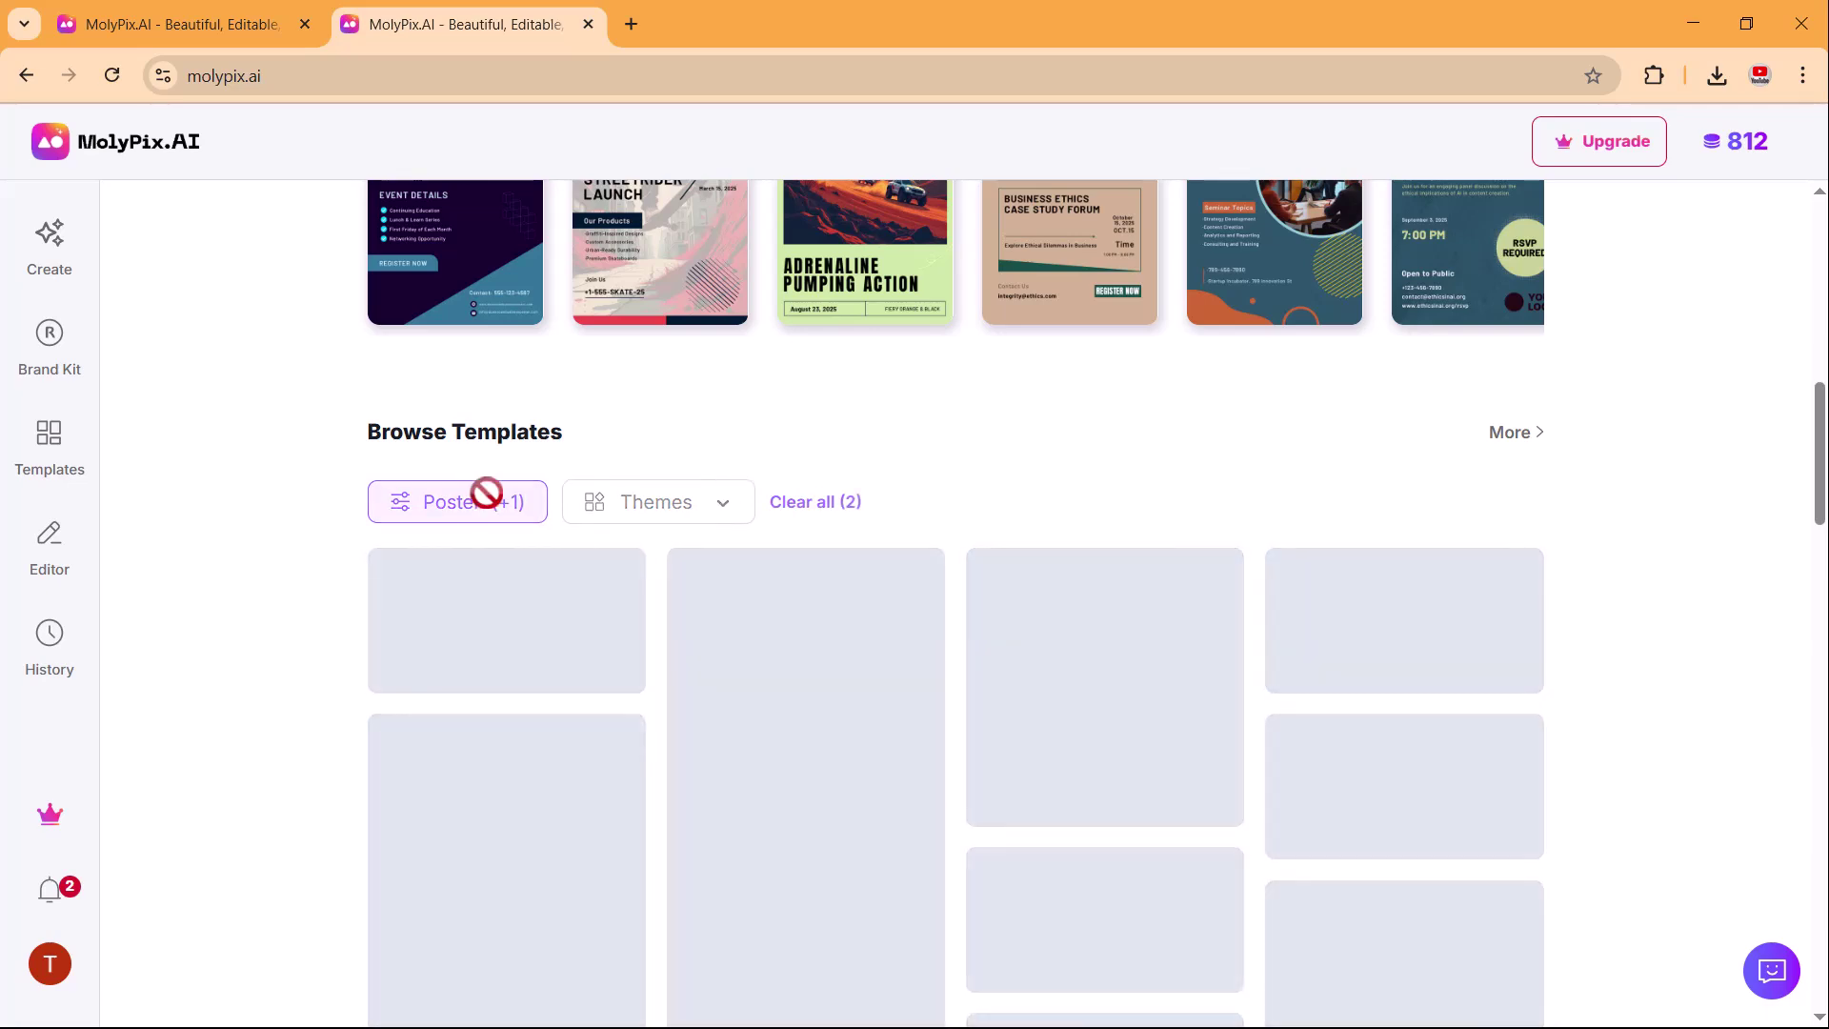
click(488, 522)
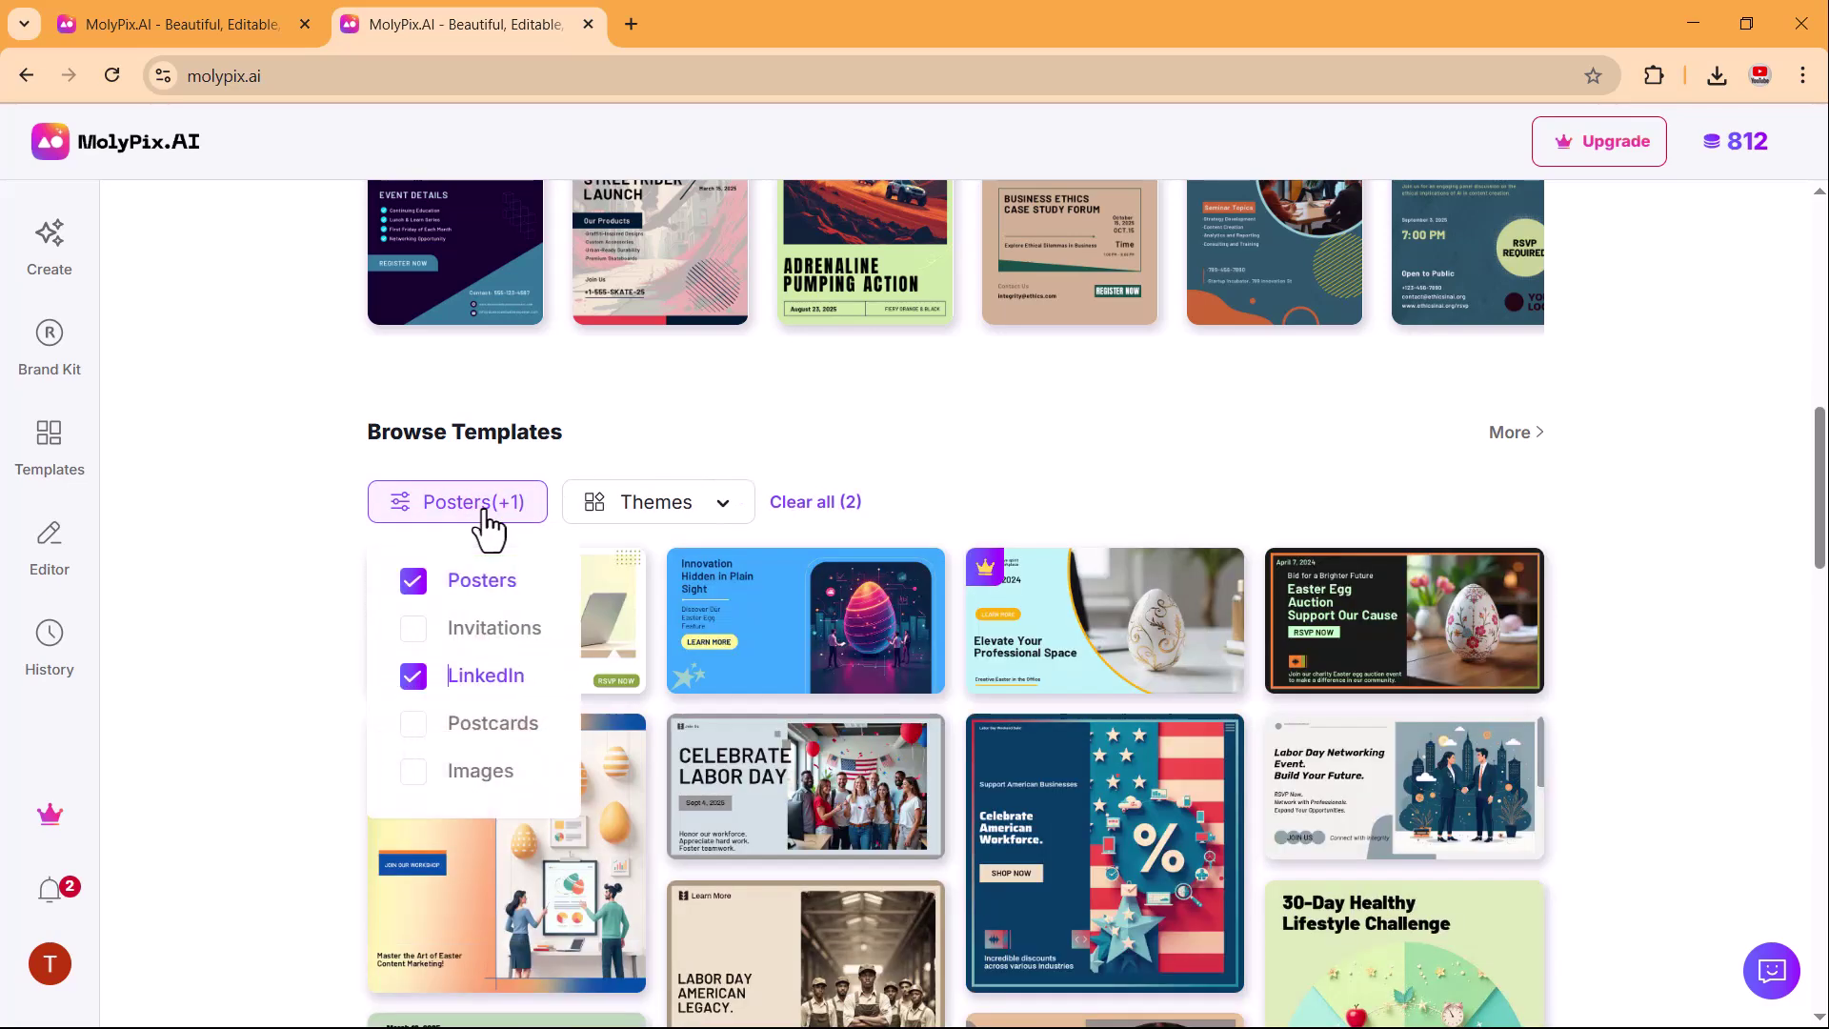
click(413, 582)
scroll(1095, 482, down, 2)
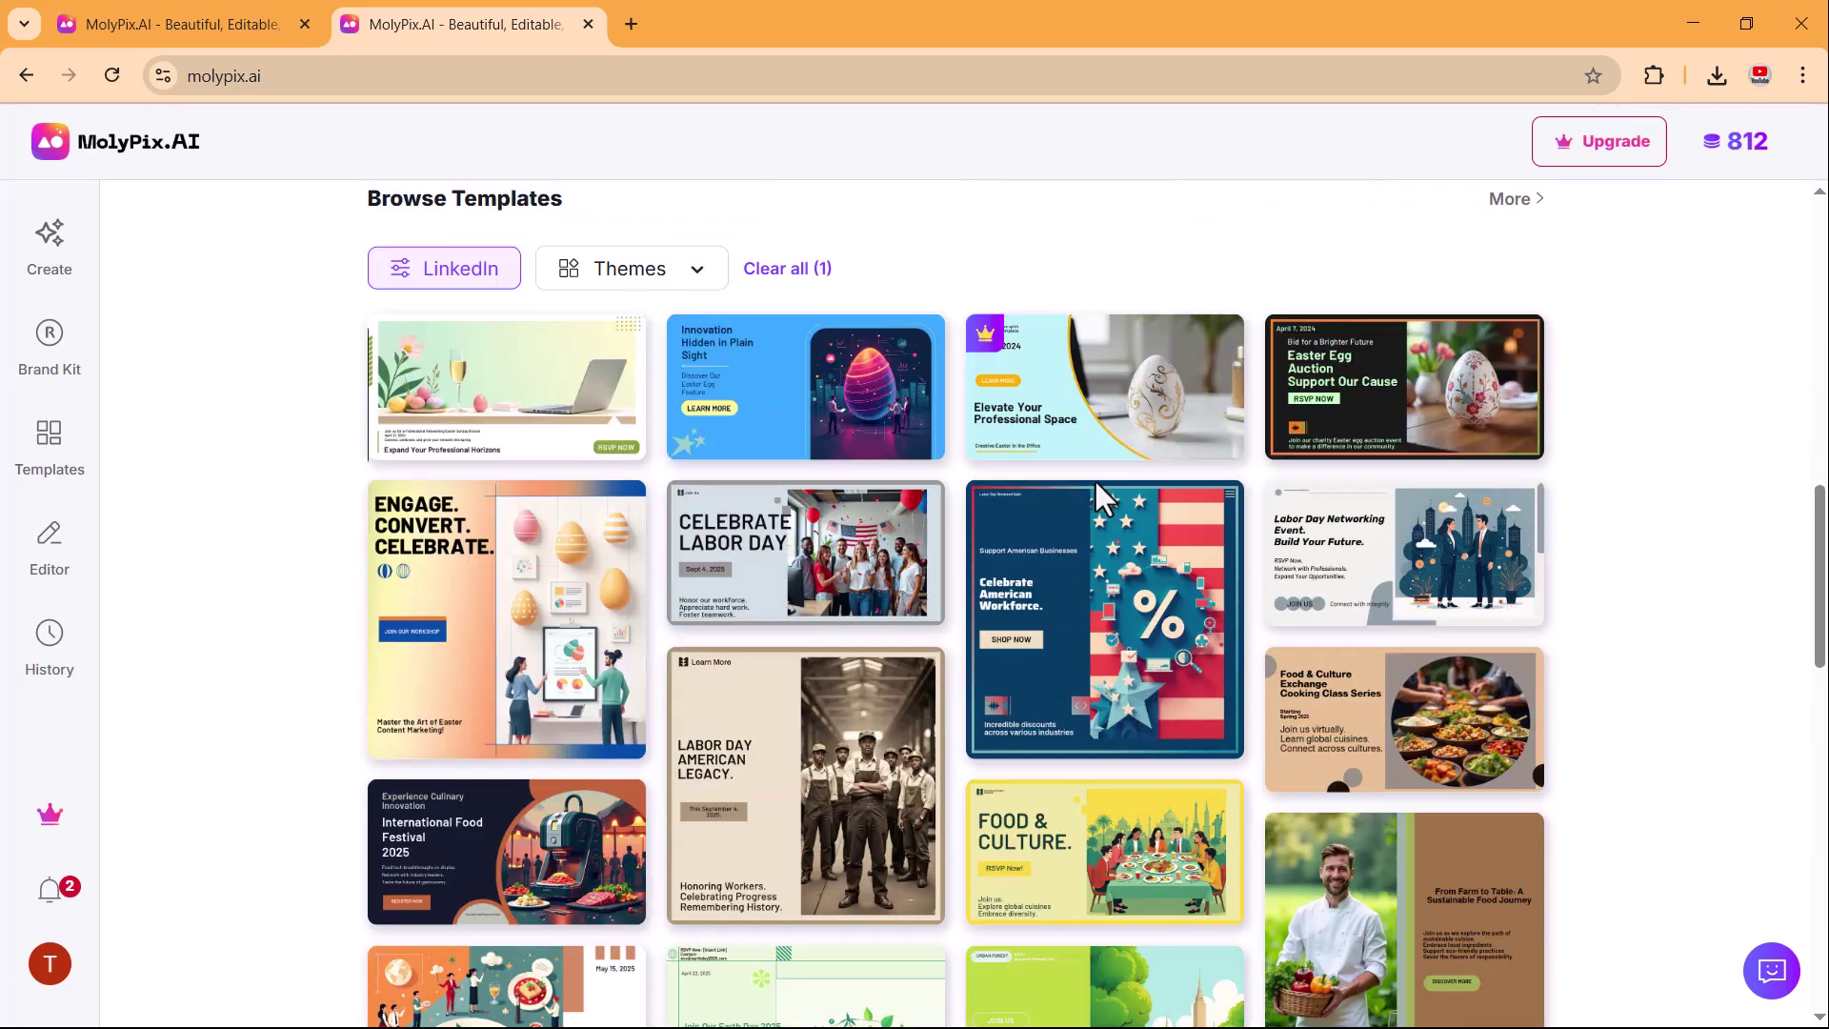
scroll(1095, 491, down, 9)
scroll(1095, 496, up, 20)
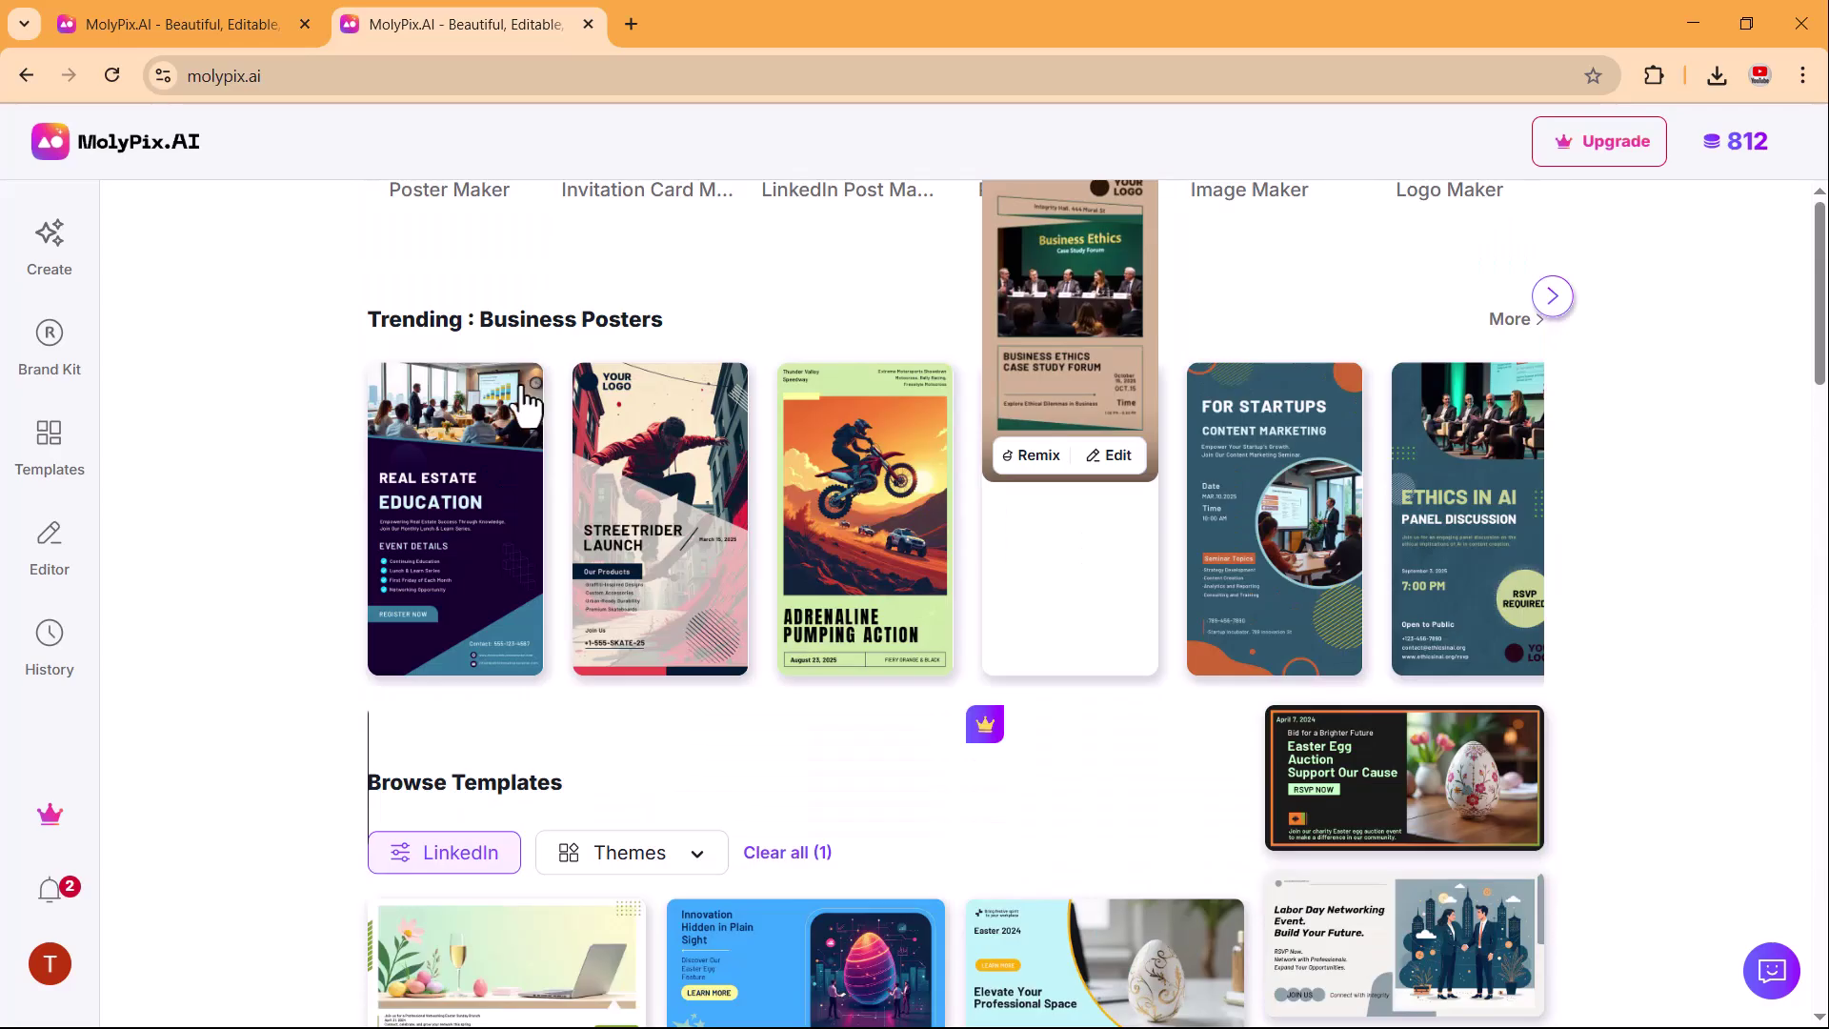
scroll(452, 631, down, 2)
scroll(263, 653, up, 3)
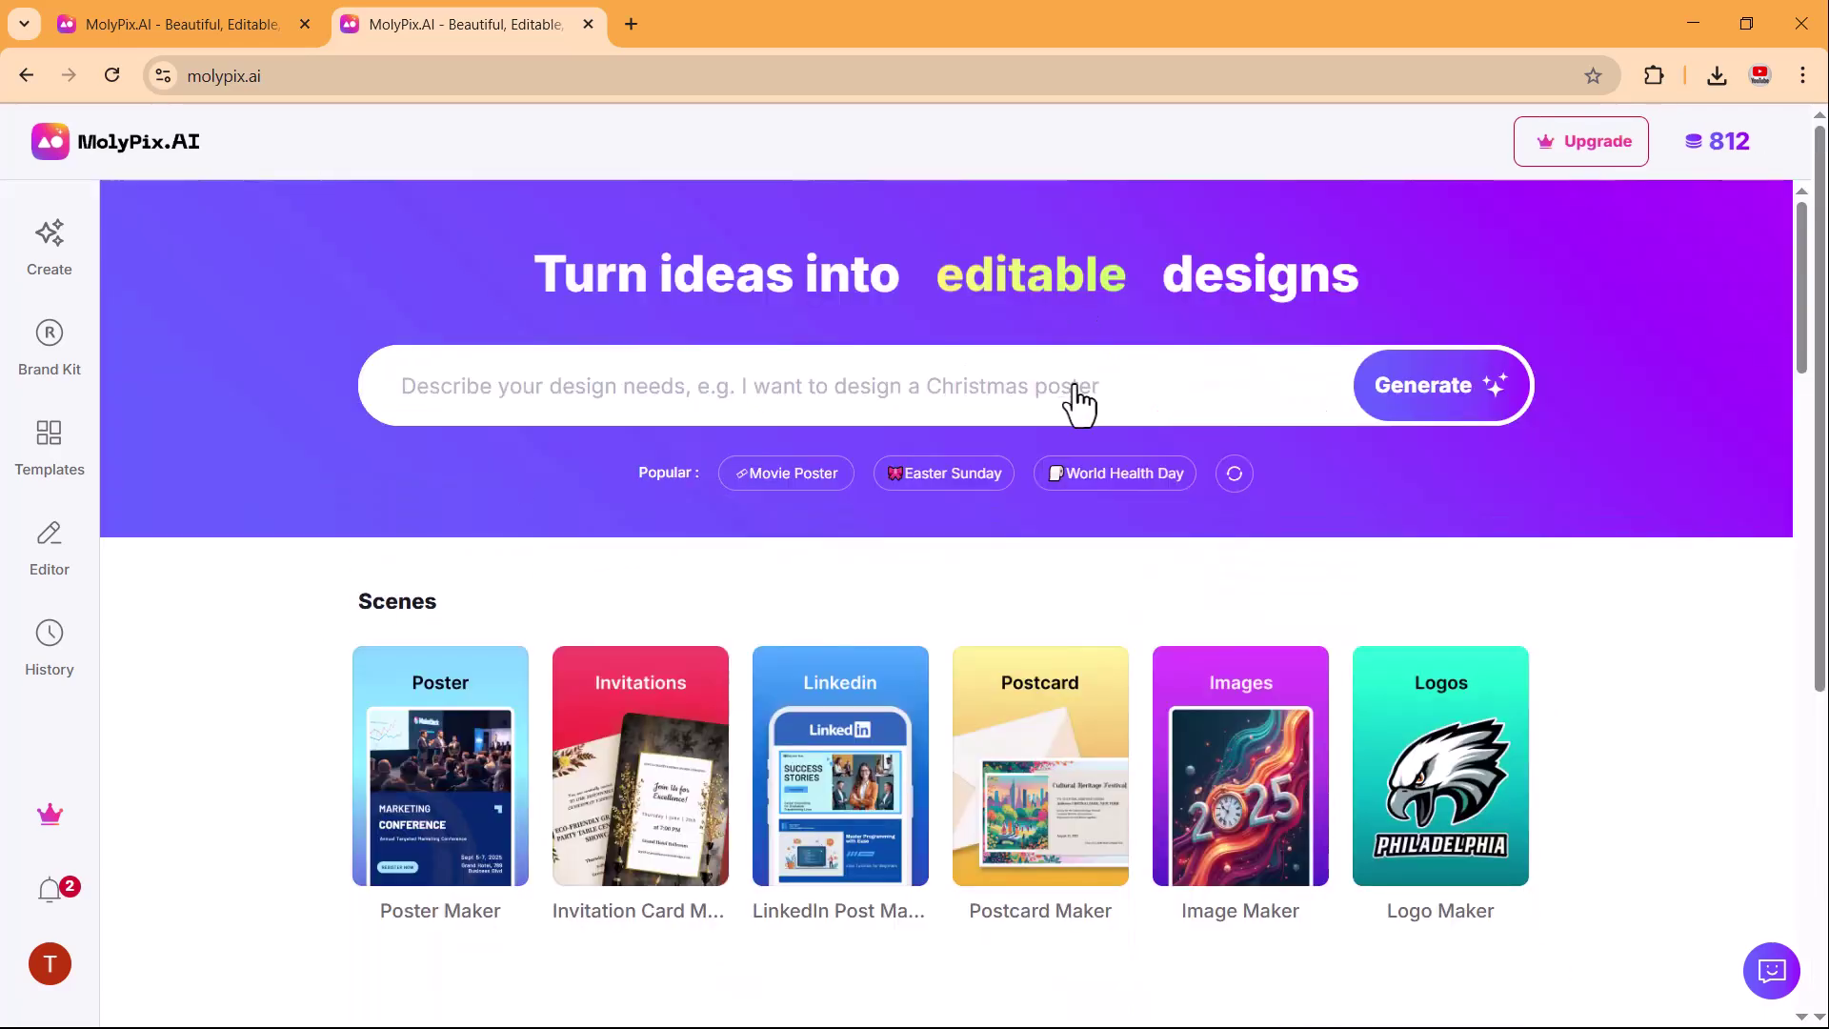
Generate invitations from the Easter Sunday idea using the Sunrise colour palette.
click(945, 482)
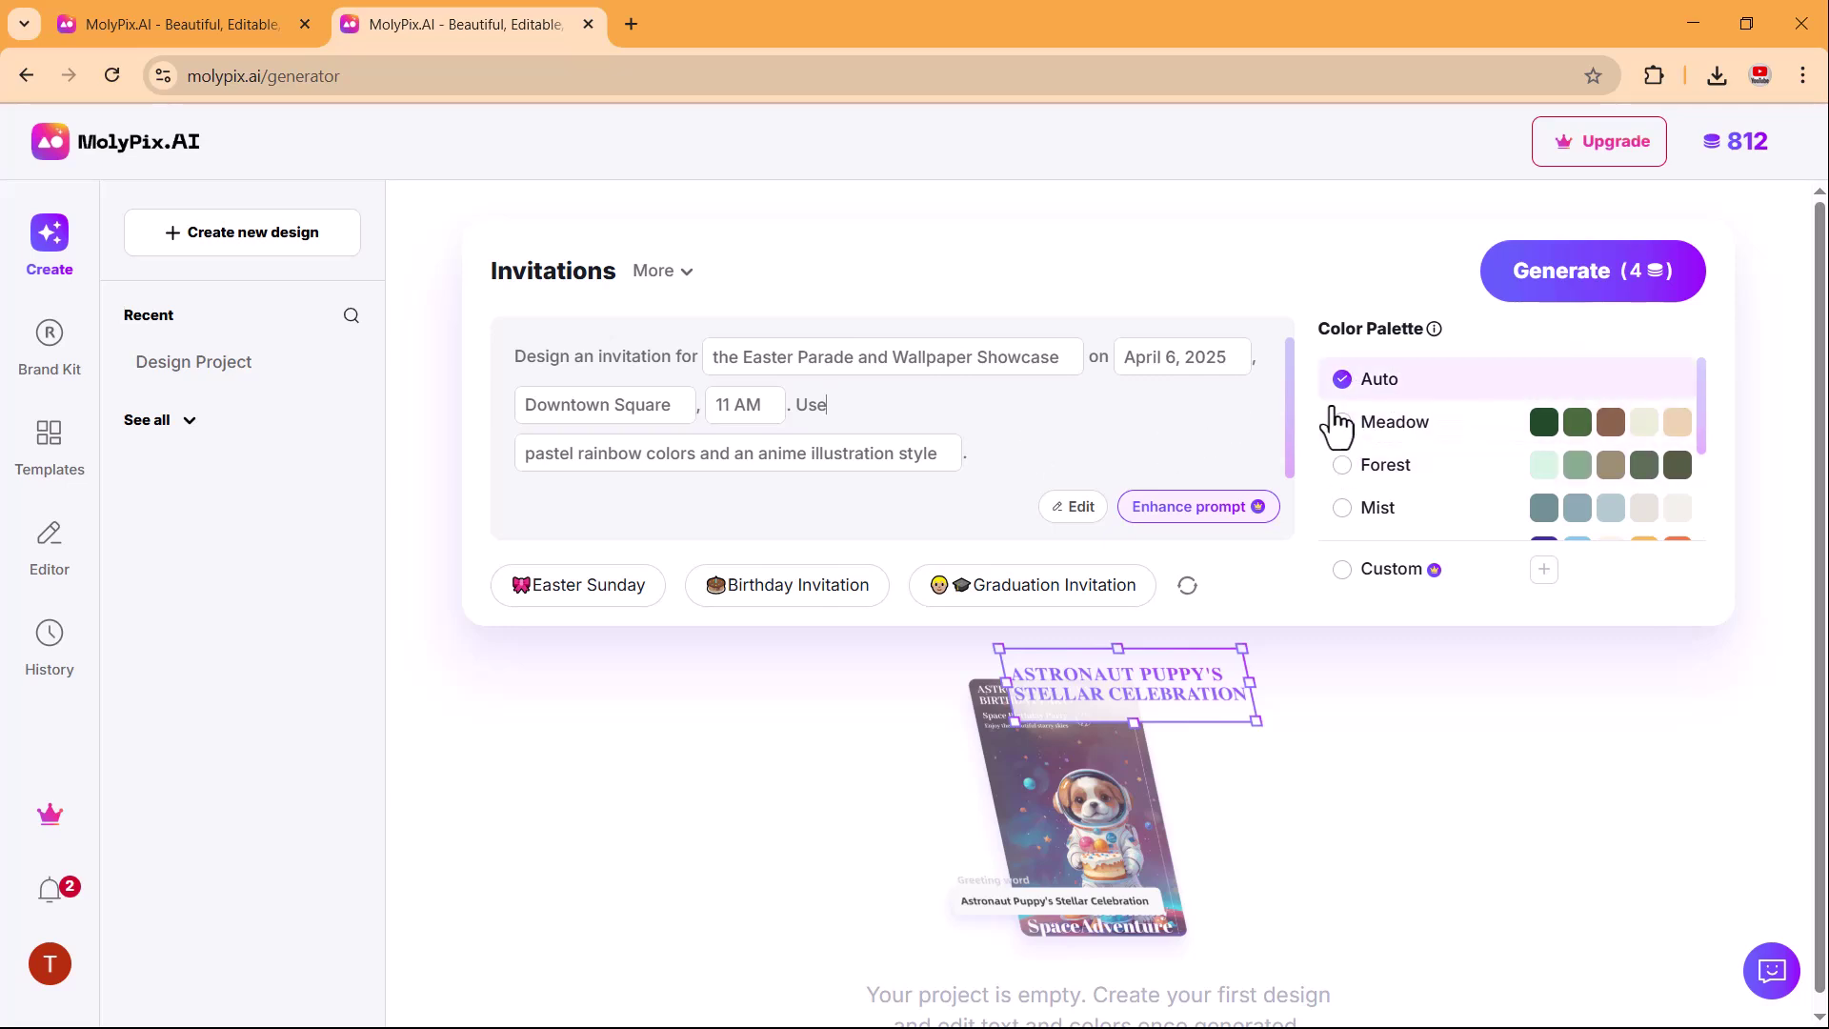
scroll(1382, 457, down, 2)
click(1421, 405)
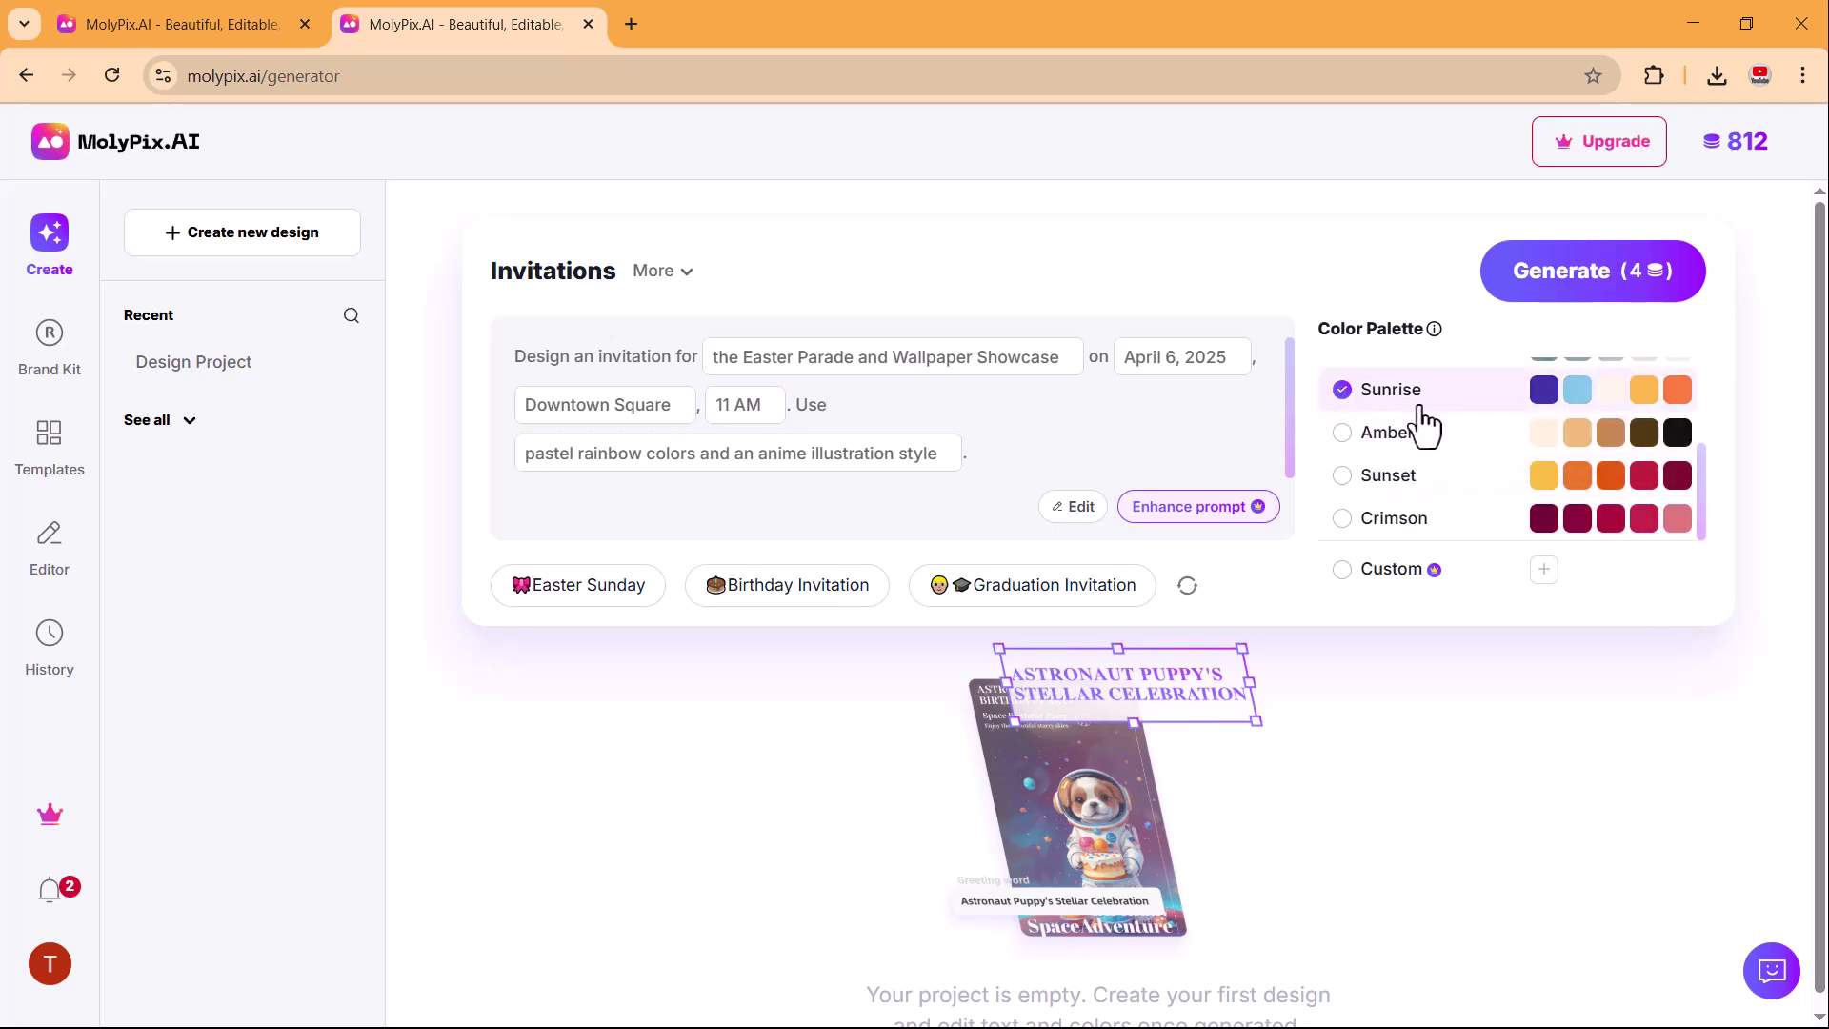
click(1538, 300)
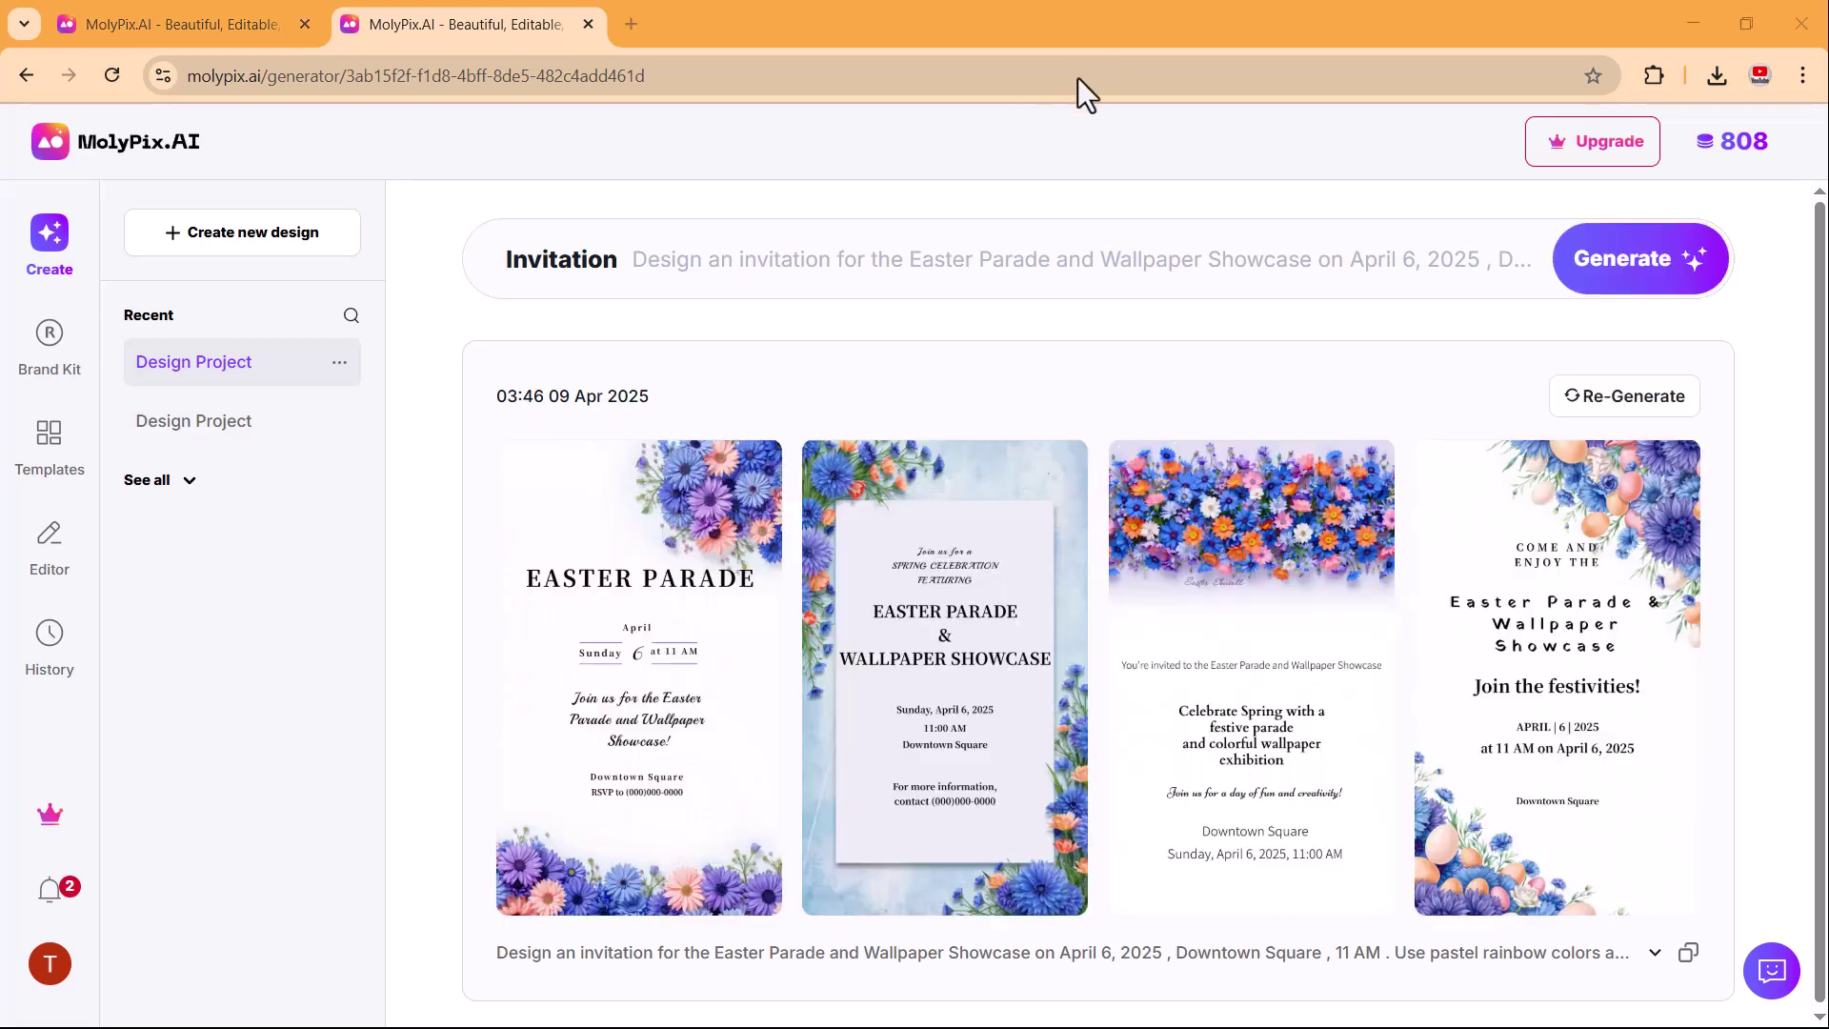
key(ctrl+w)
Preview all four invitations, settling on the third design.
click(648, 625)
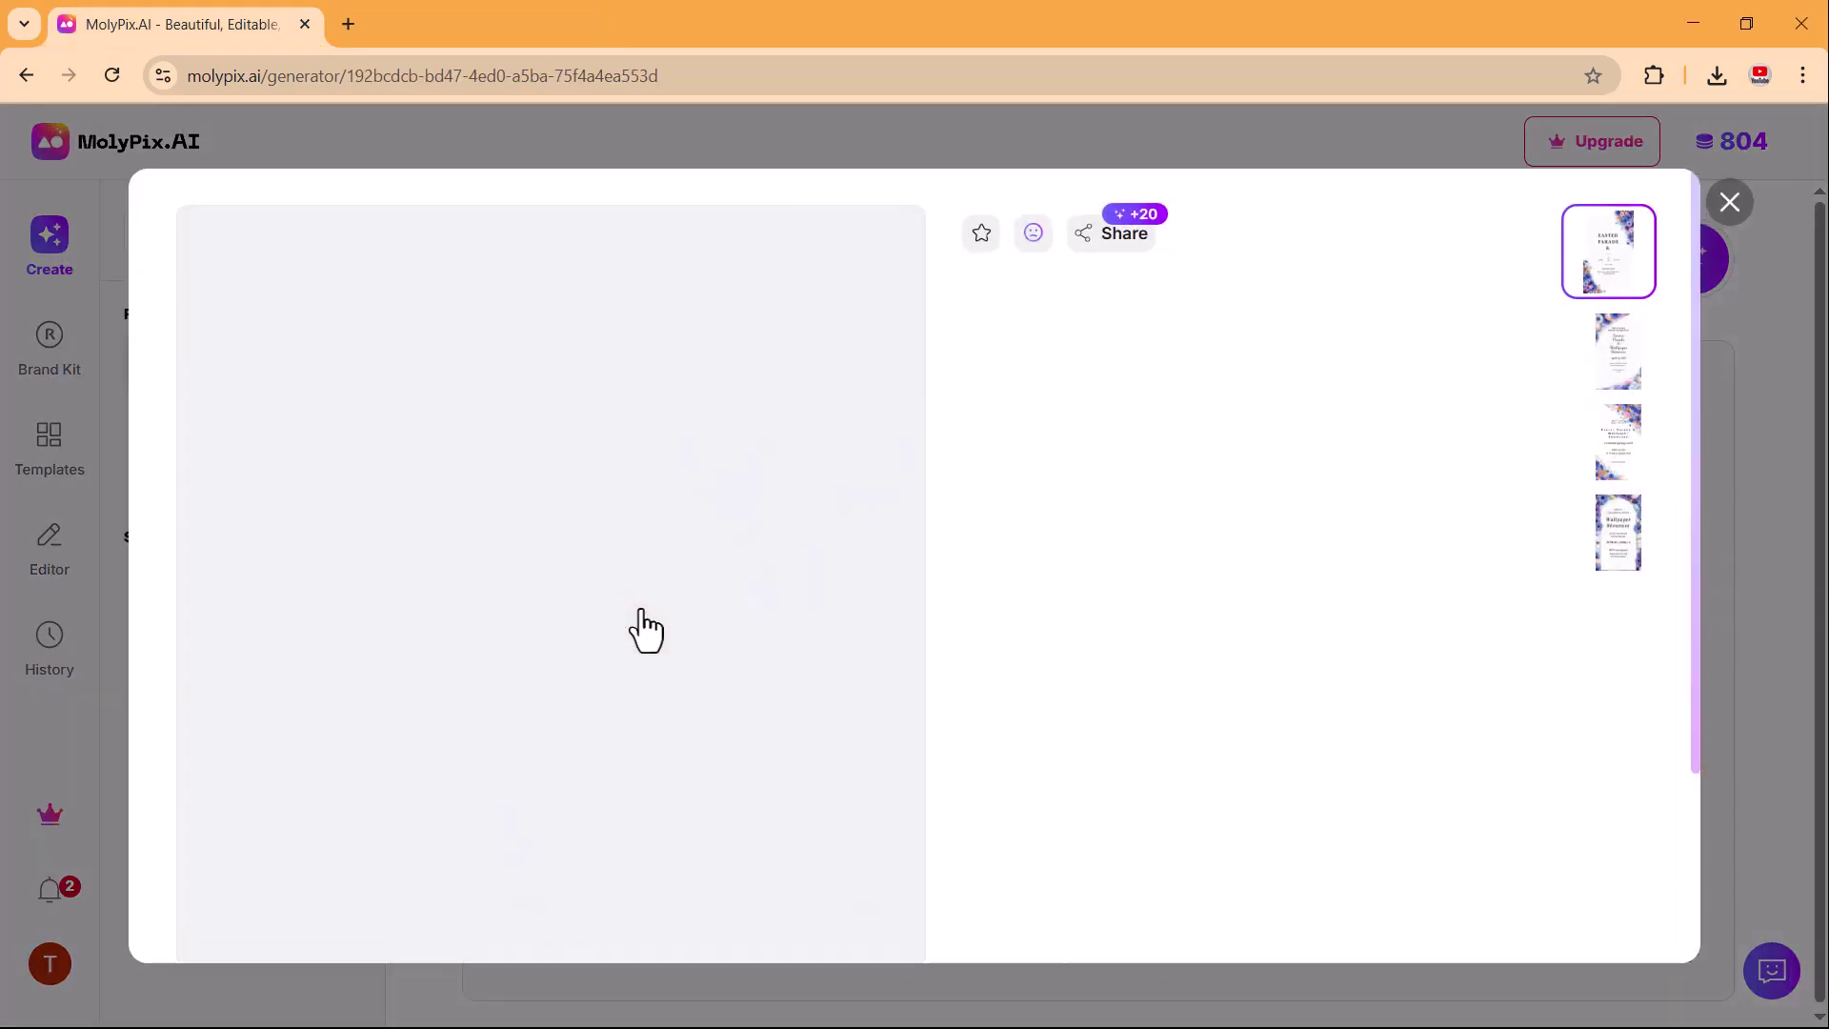
click(1638, 368)
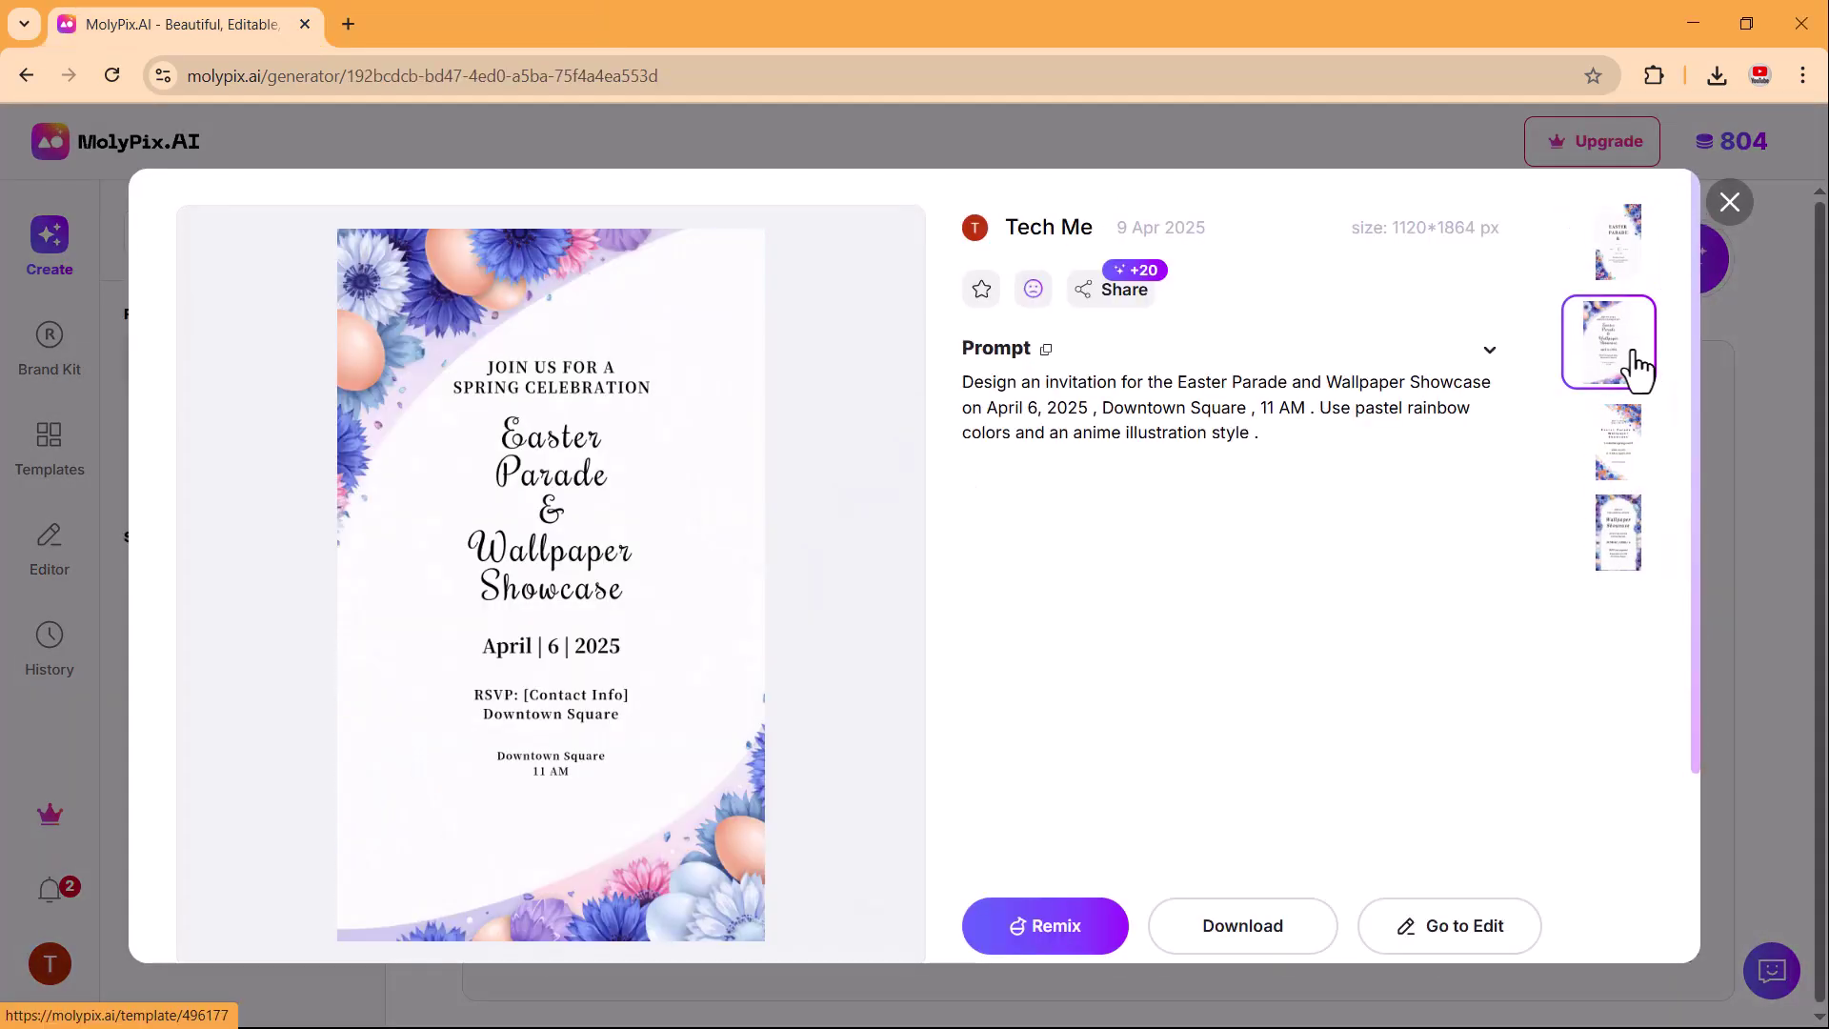
click(1633, 460)
click(1621, 540)
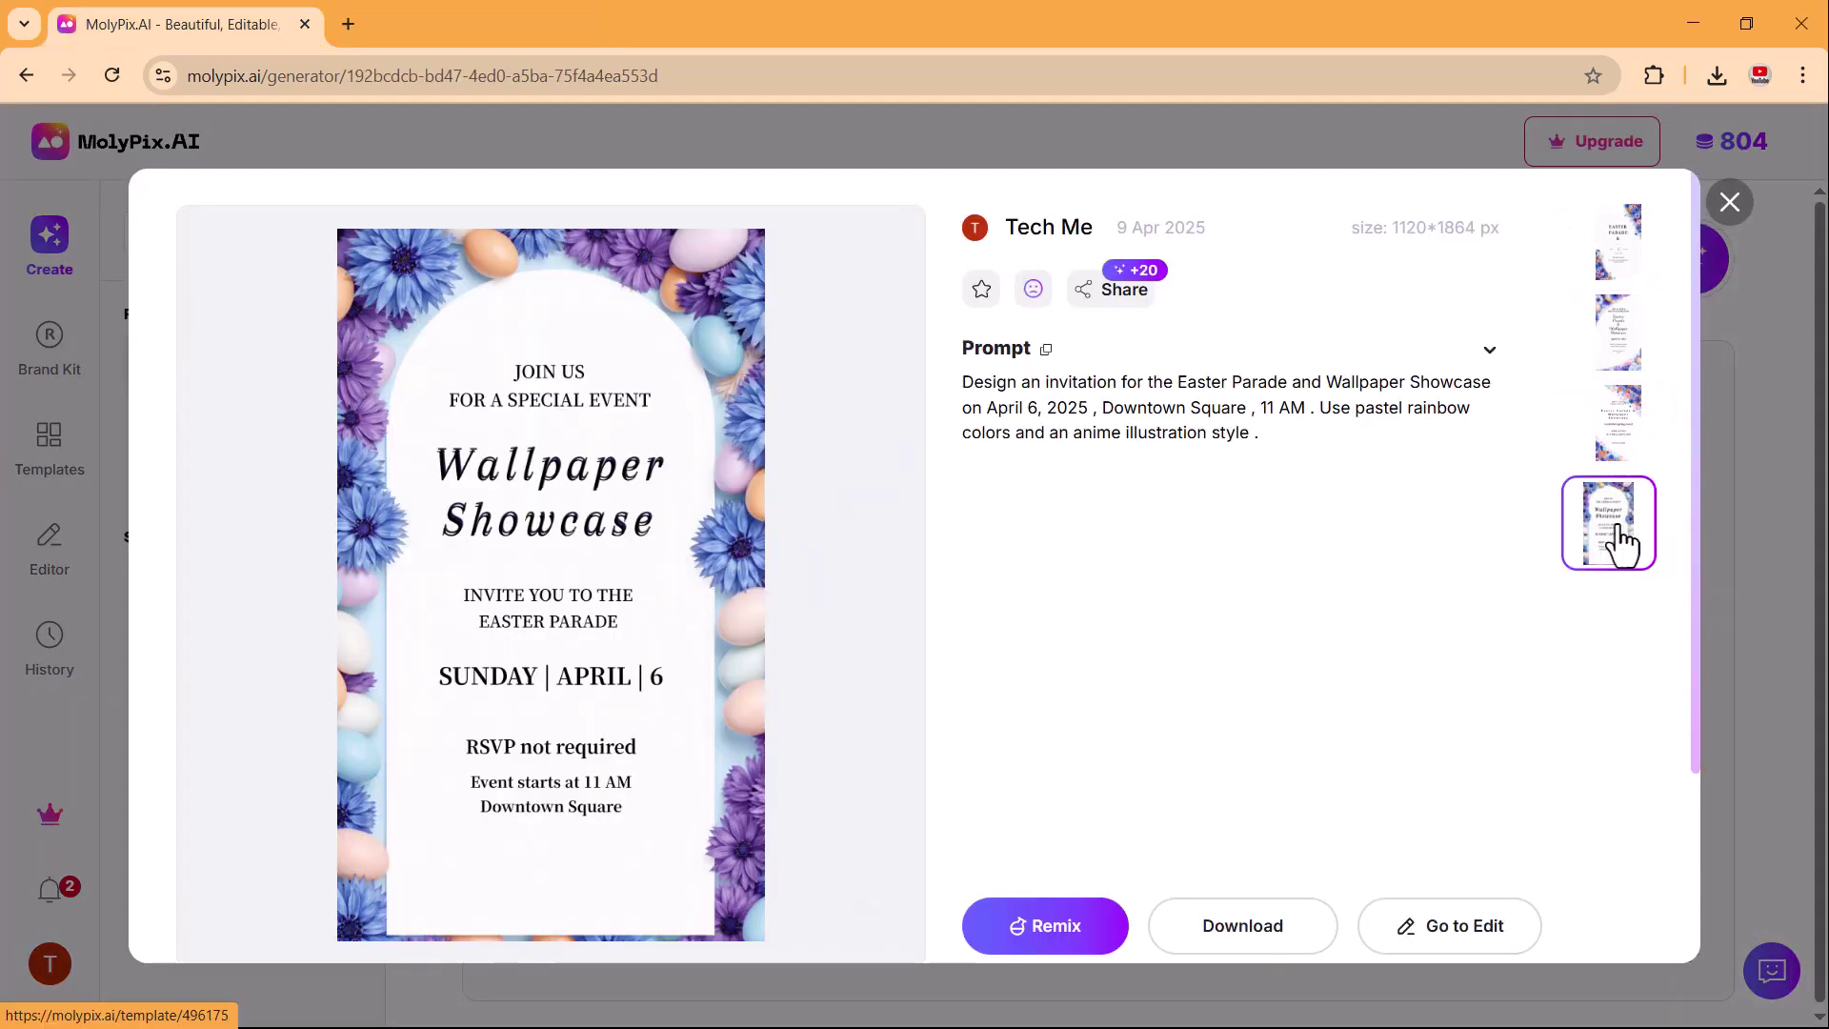
click(1617, 431)
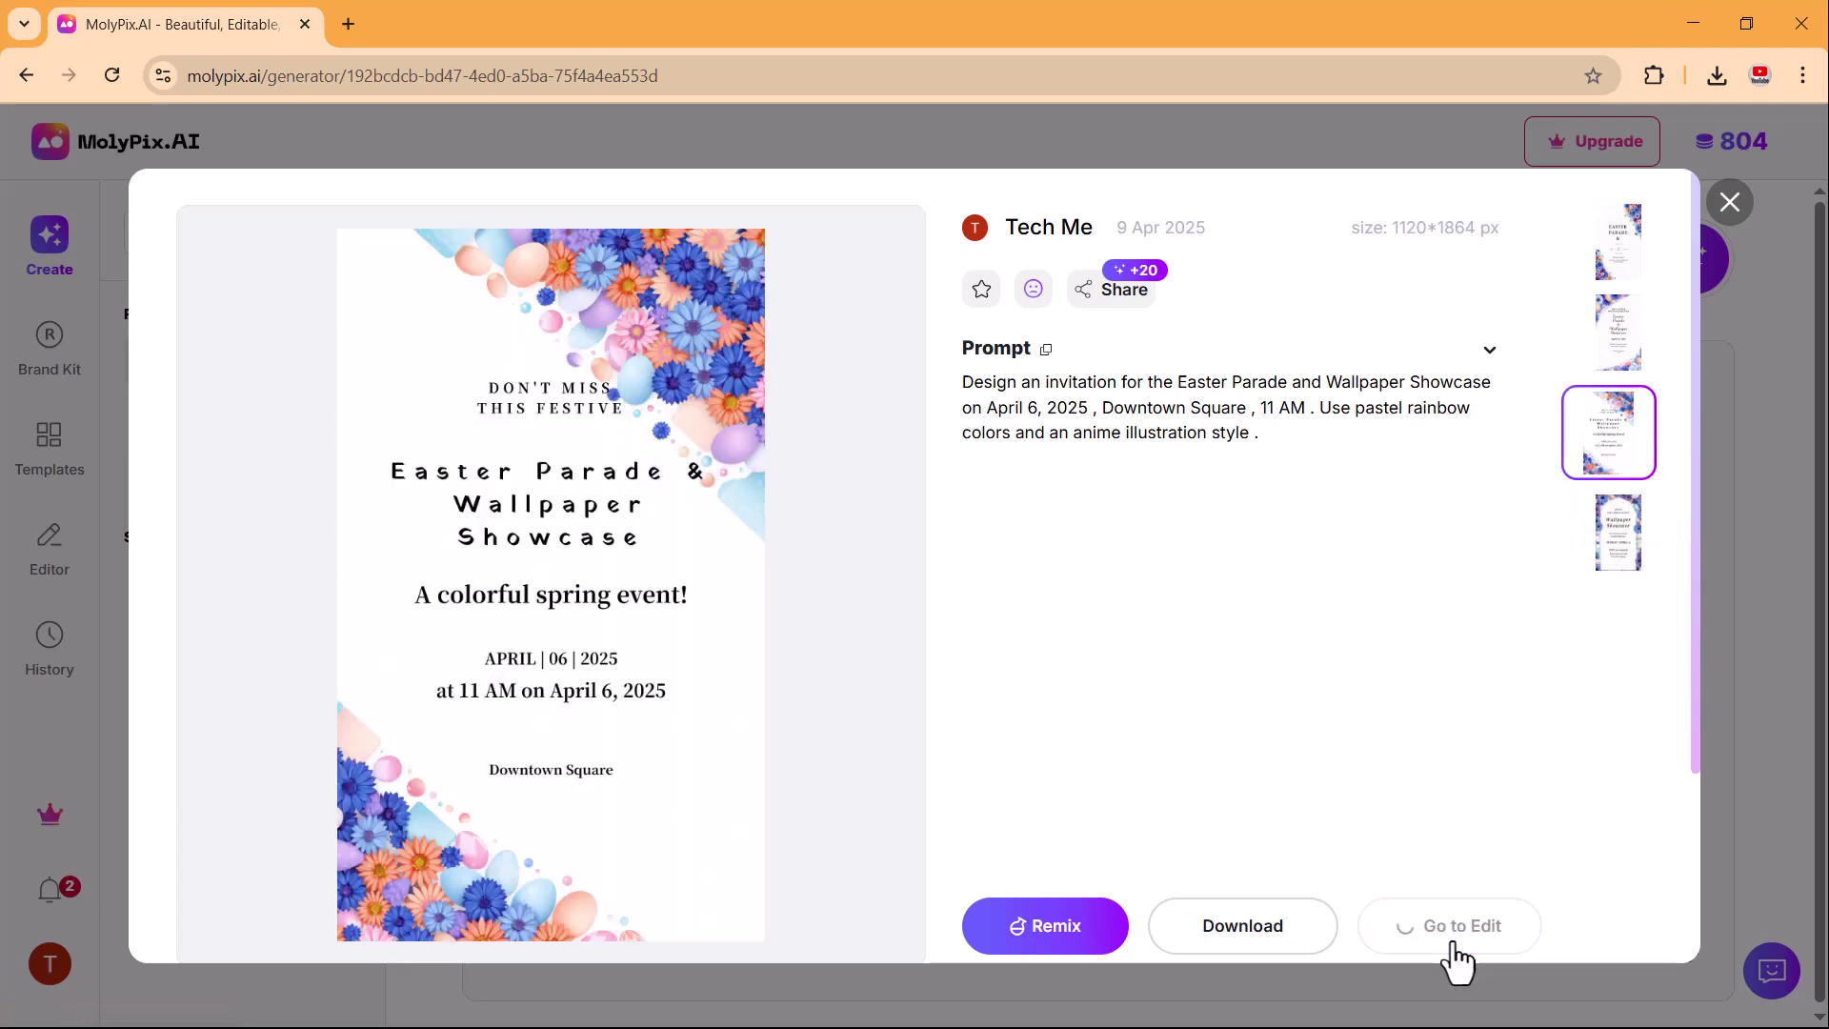
Open the Easter invitation in the editor and browse the Text, Uploads and Elements panels.
click(1453, 943)
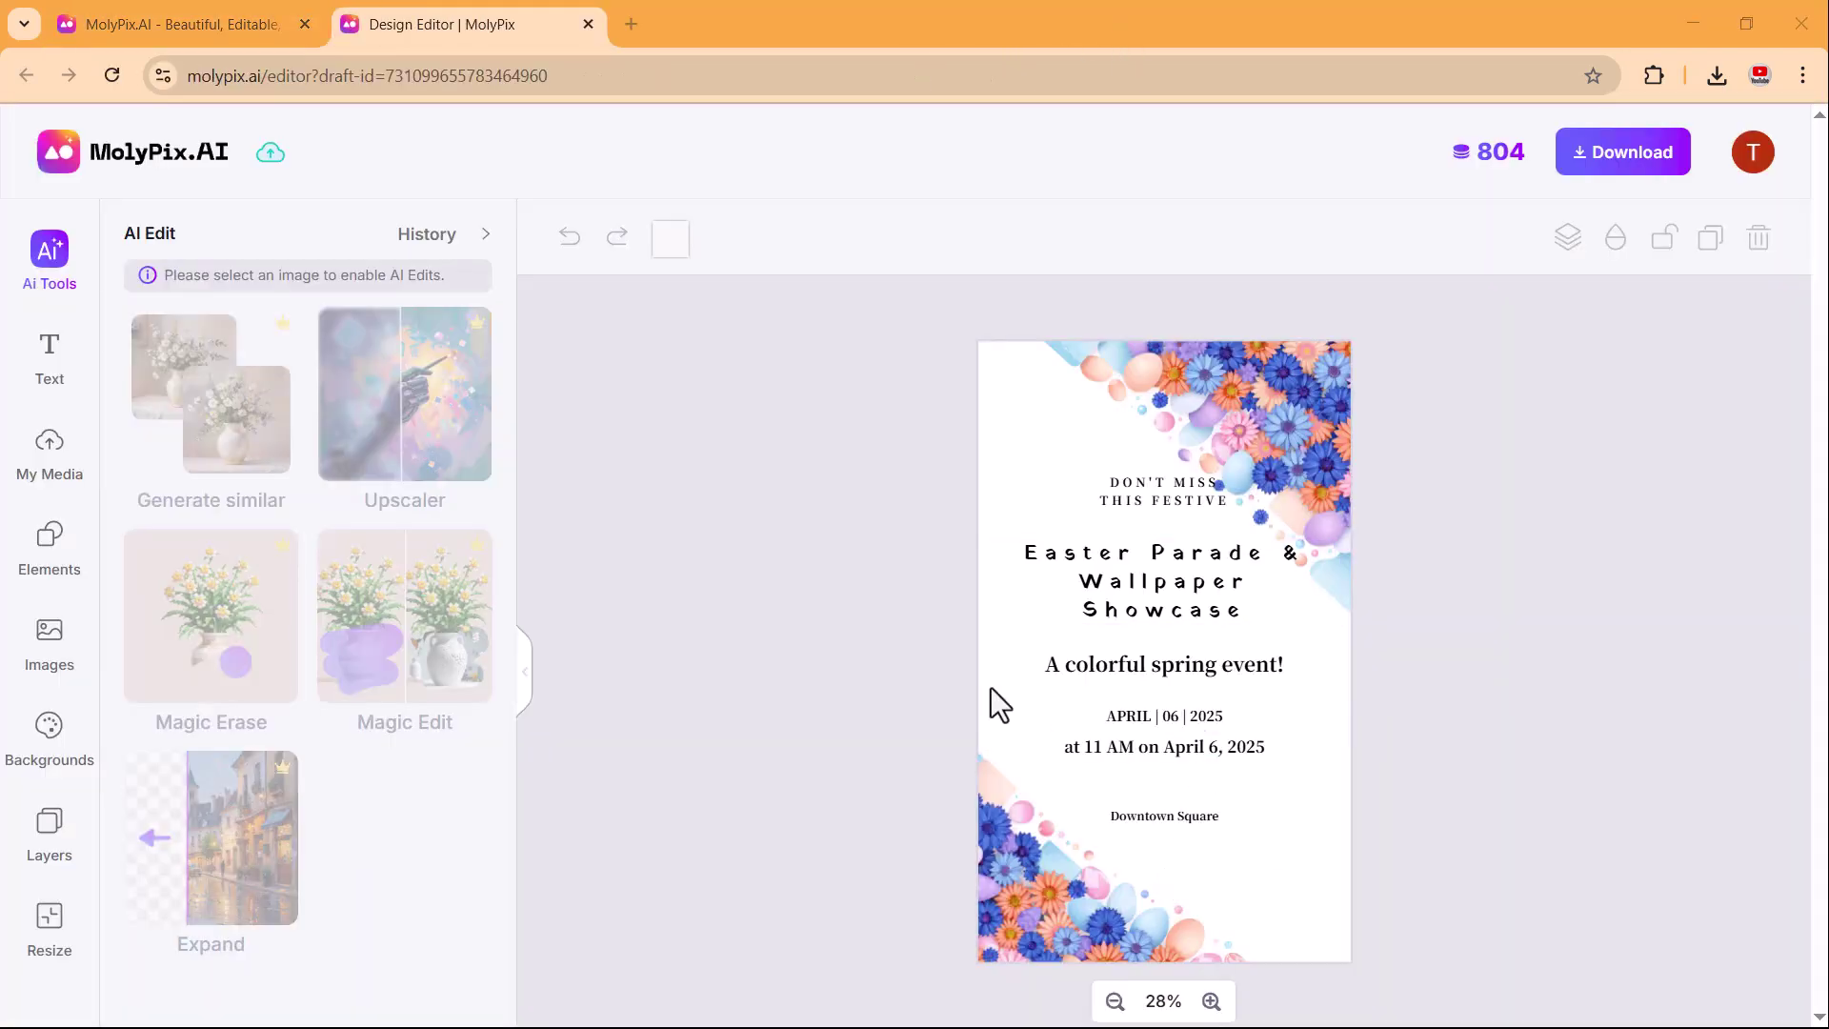
click(1088, 582)
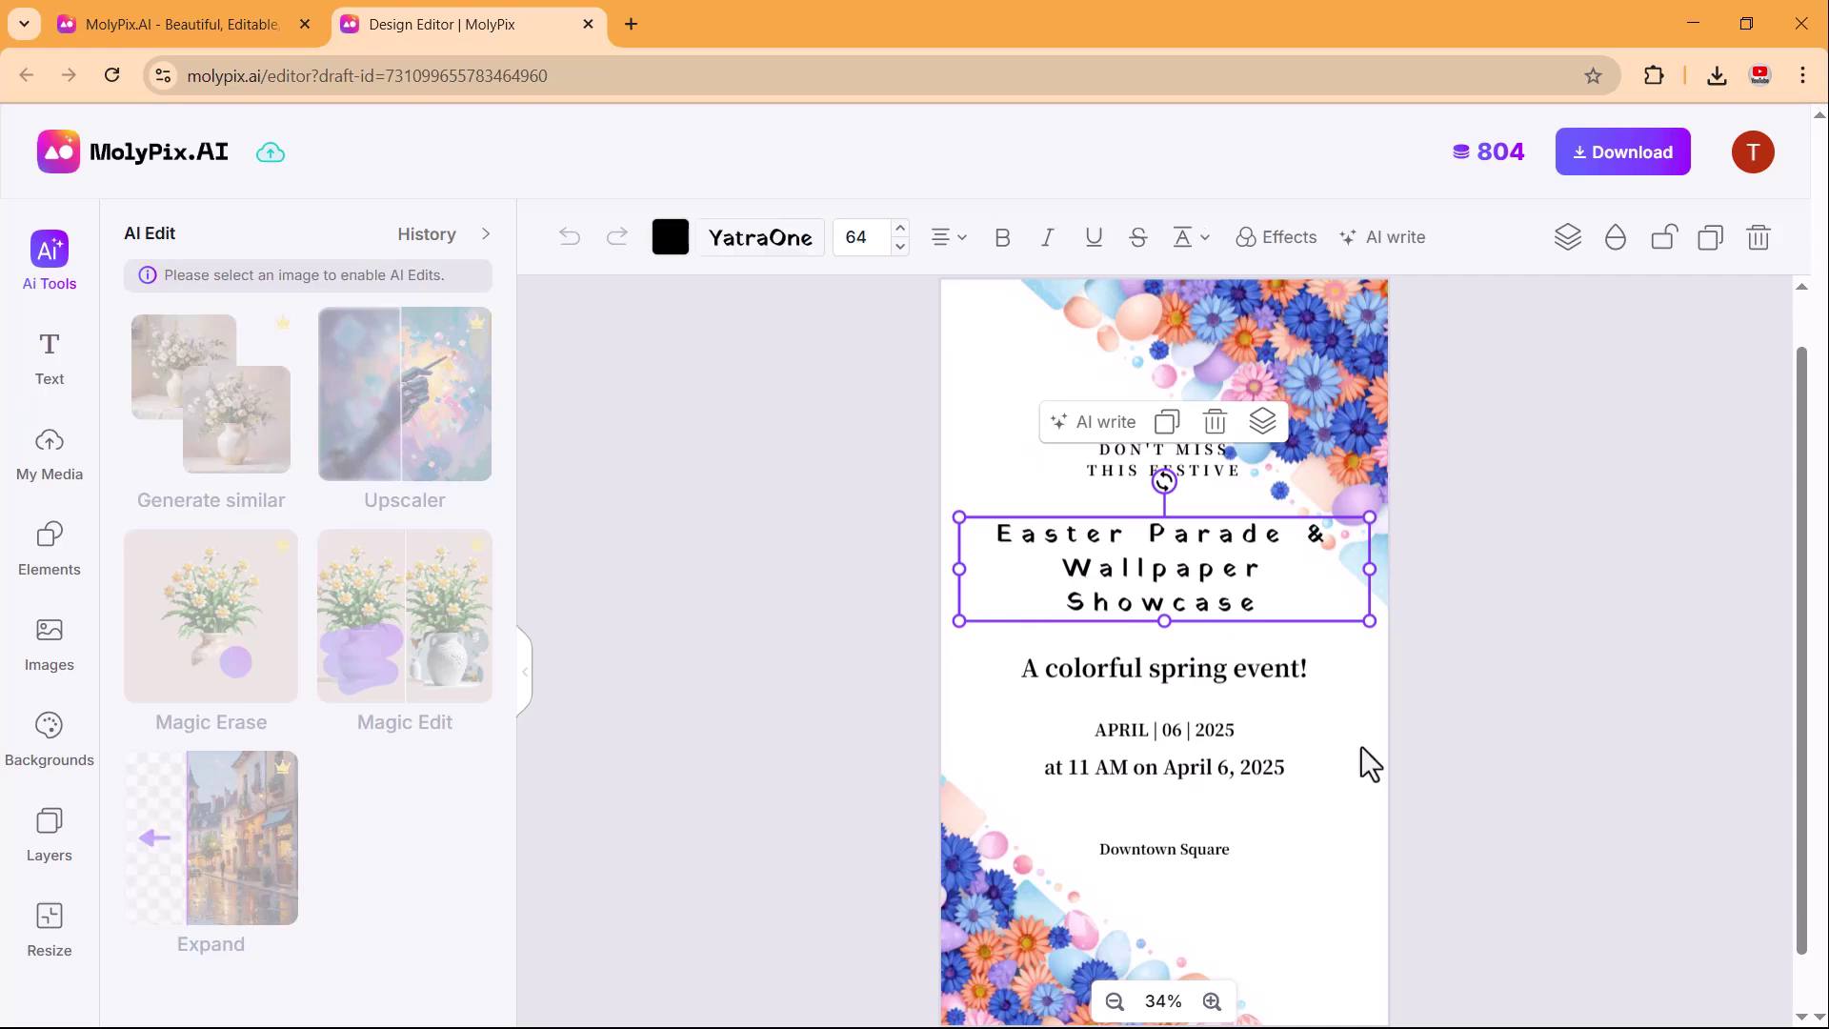
click(38, 361)
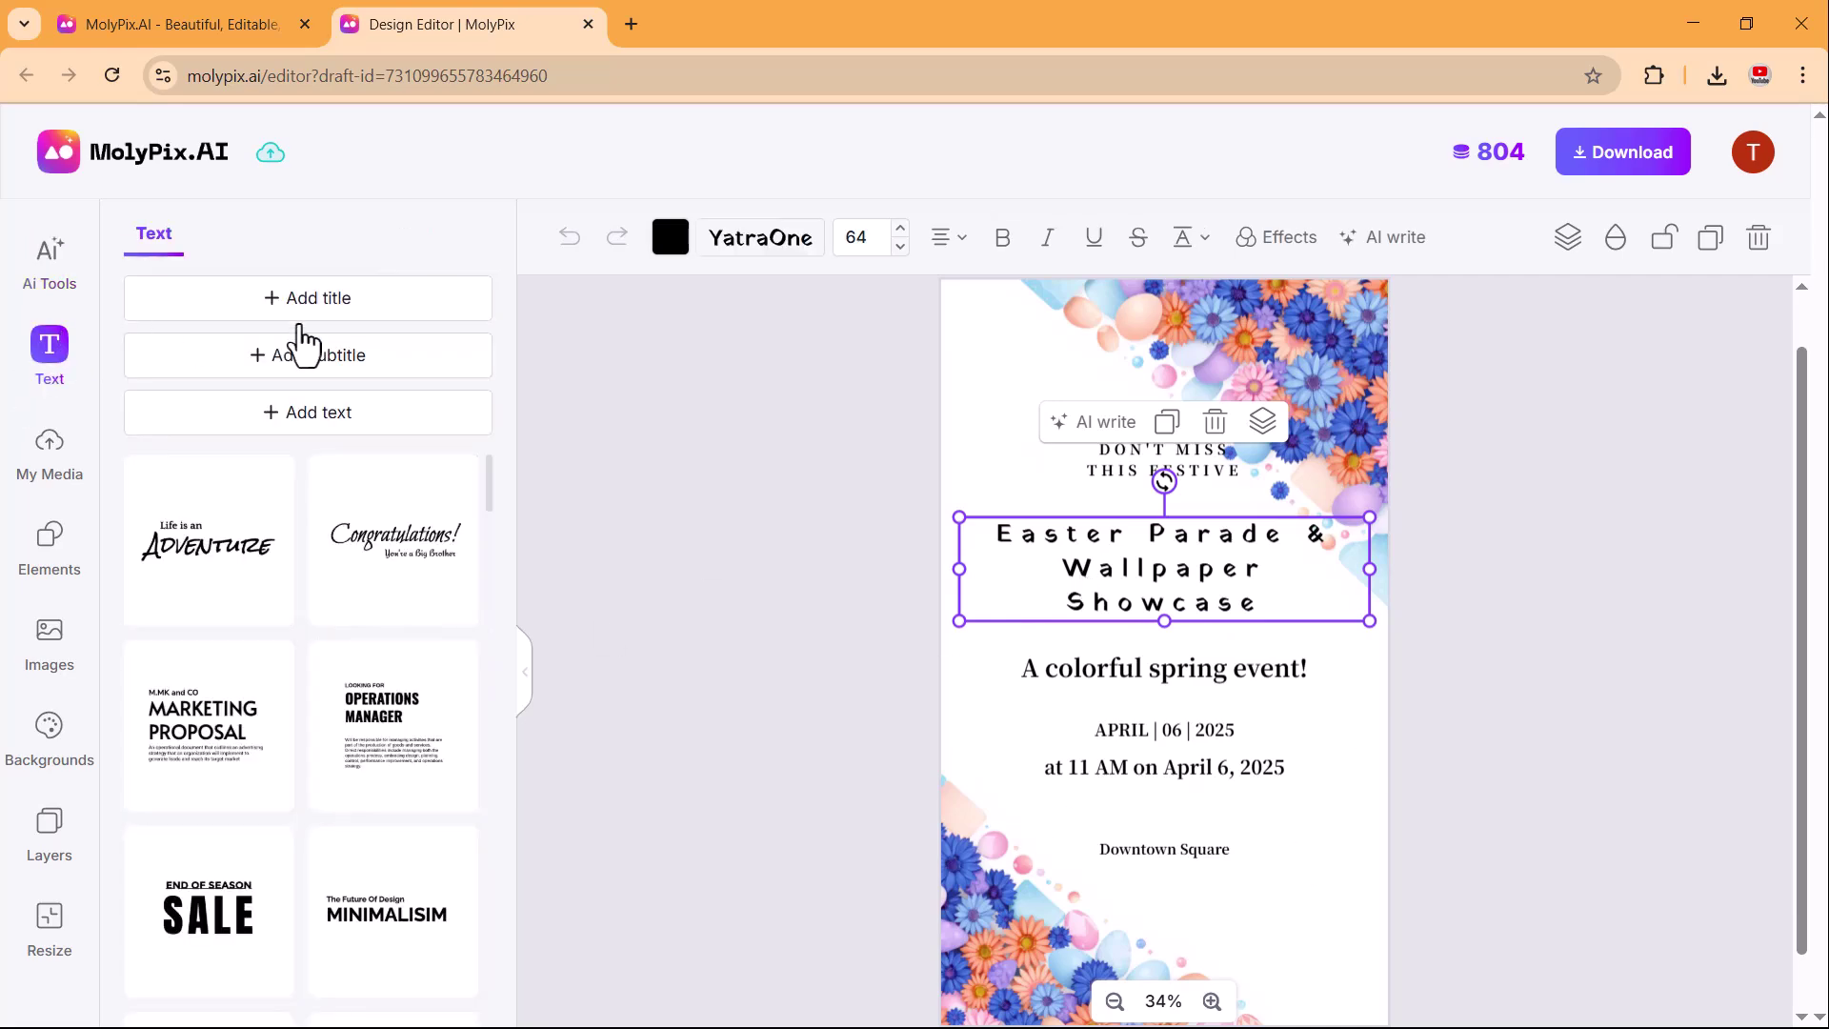
scroll(360, 757, down, 10)
scroll(359, 757, up, 10)
click(49, 448)
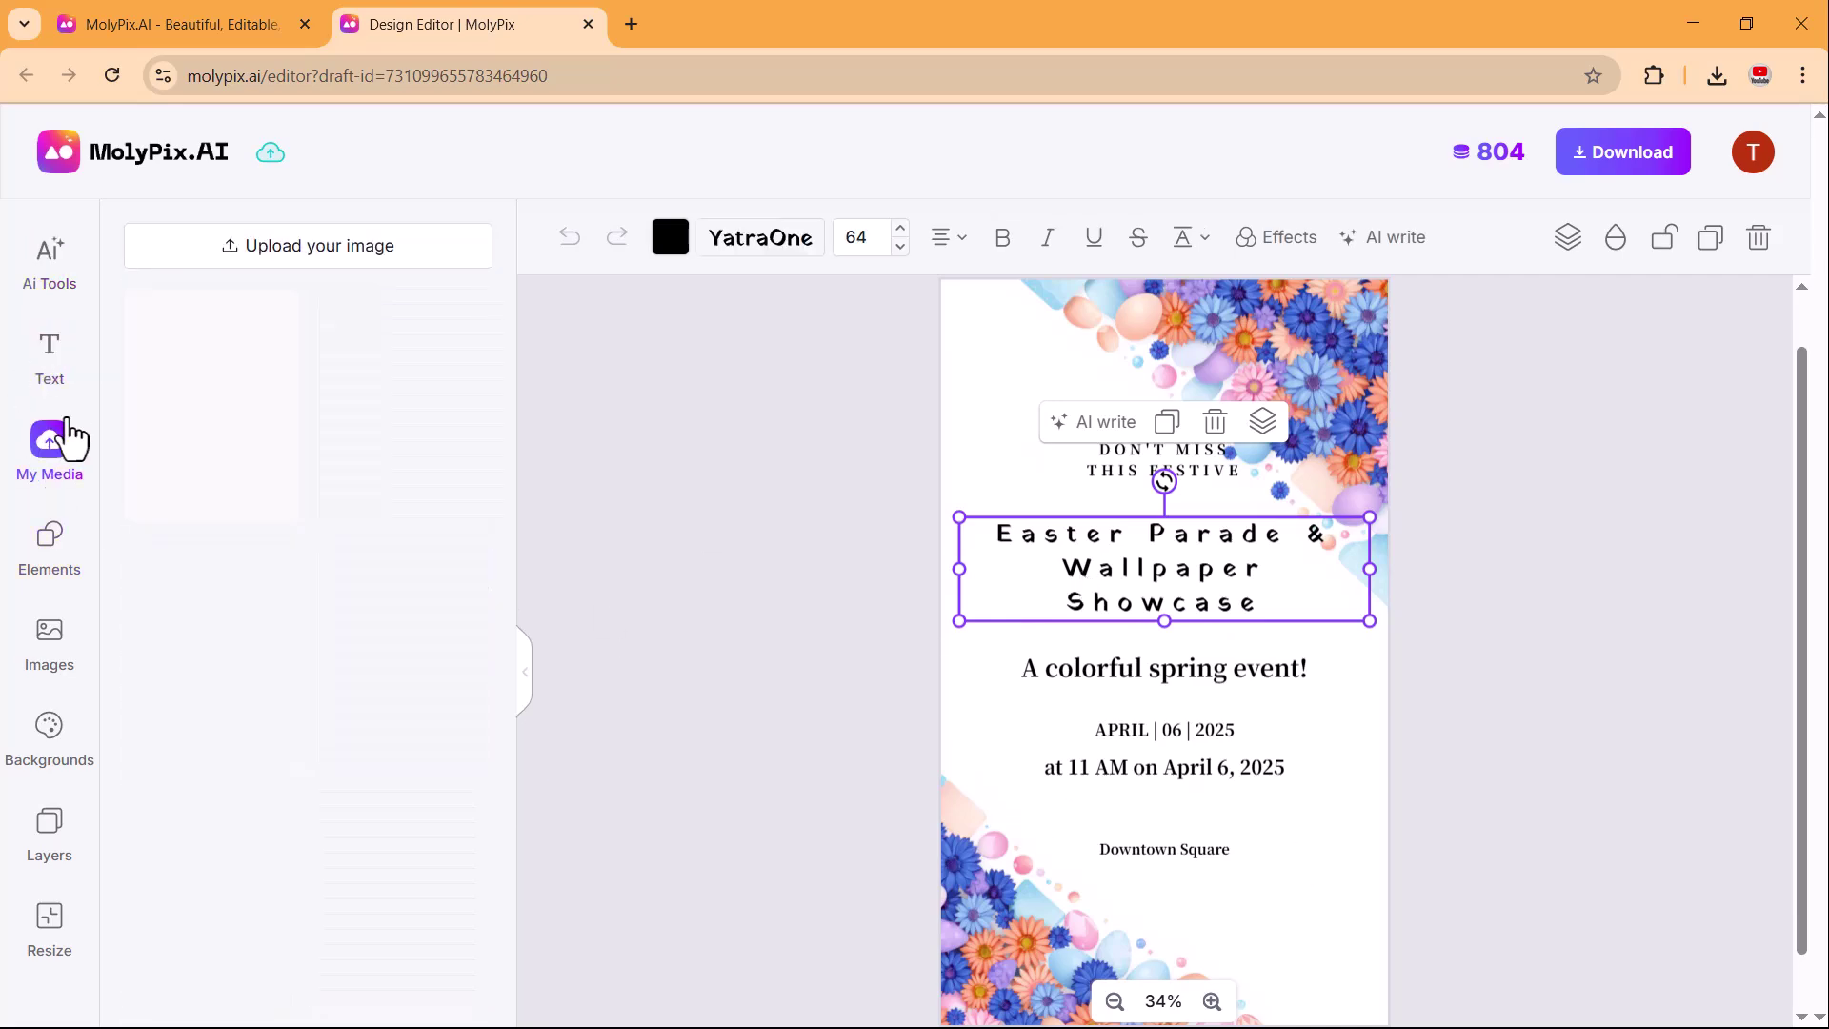
click(37, 560)
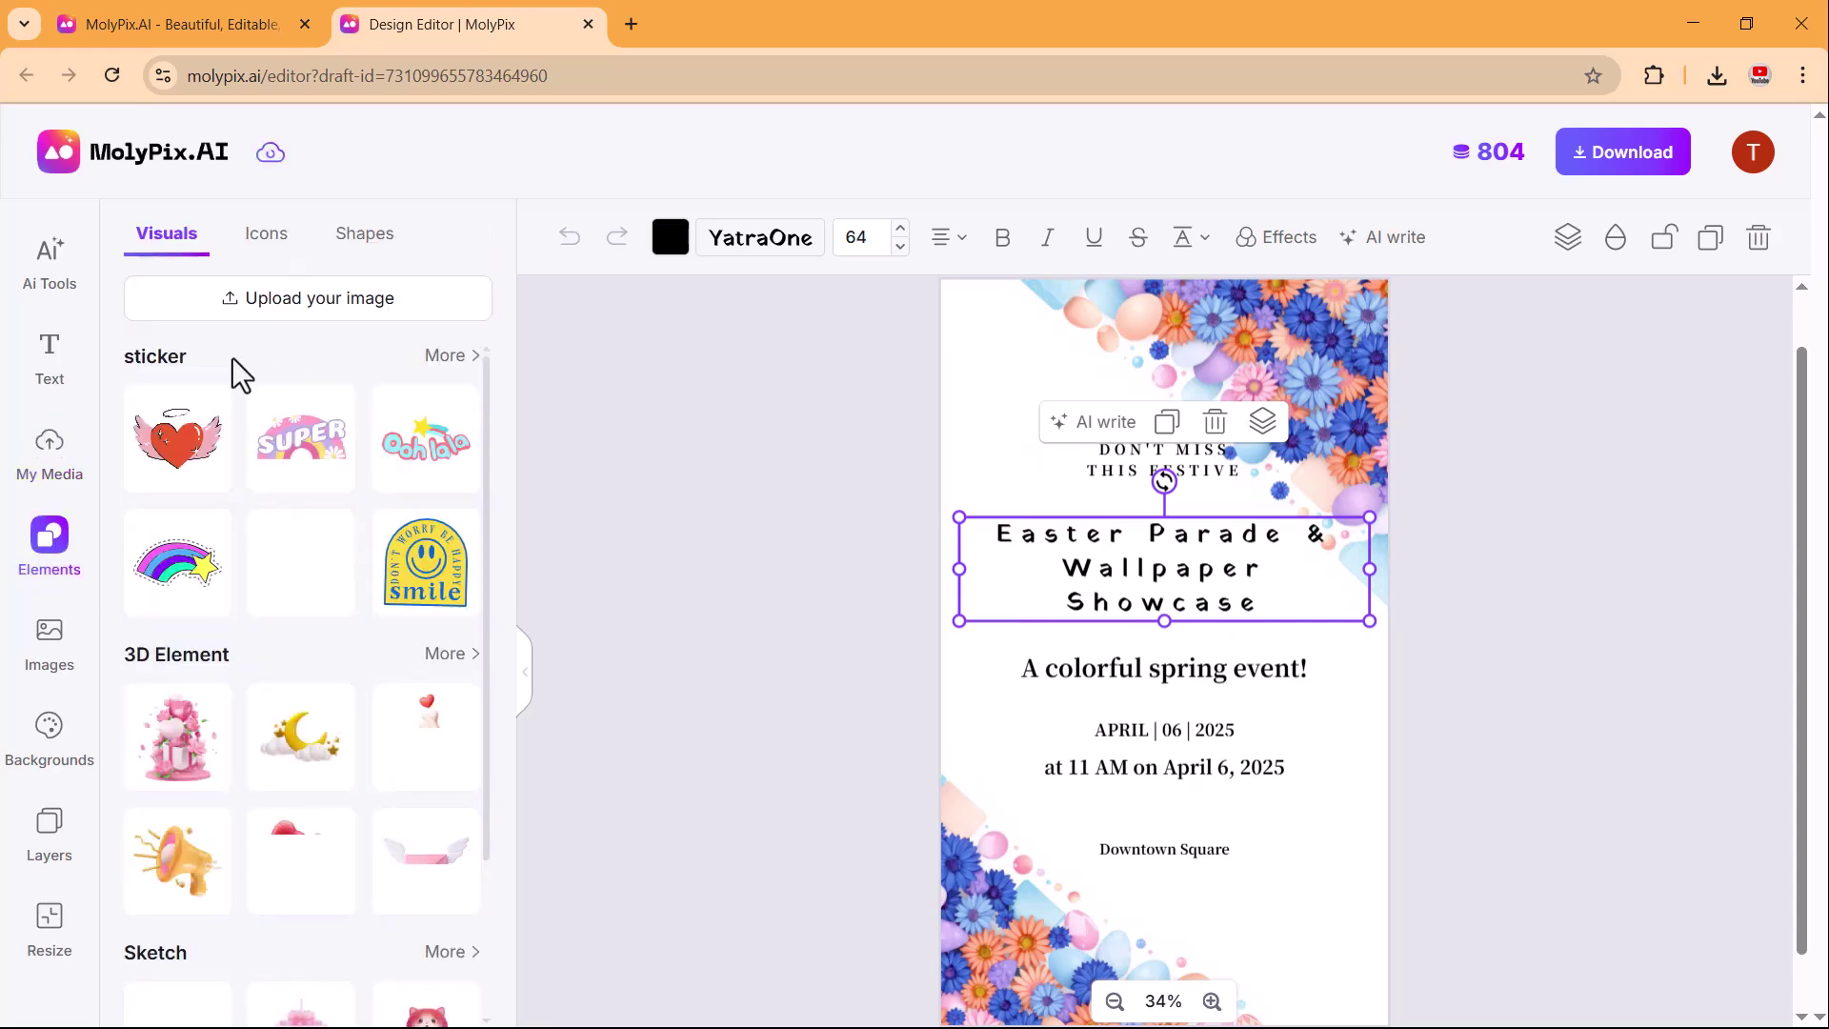
scroll(184, 715, down, 3)
scroll(184, 714, up, 3)
Add the WELCOME sticker at the top-left and the winged heart at the bottom-right.
click(448, 356)
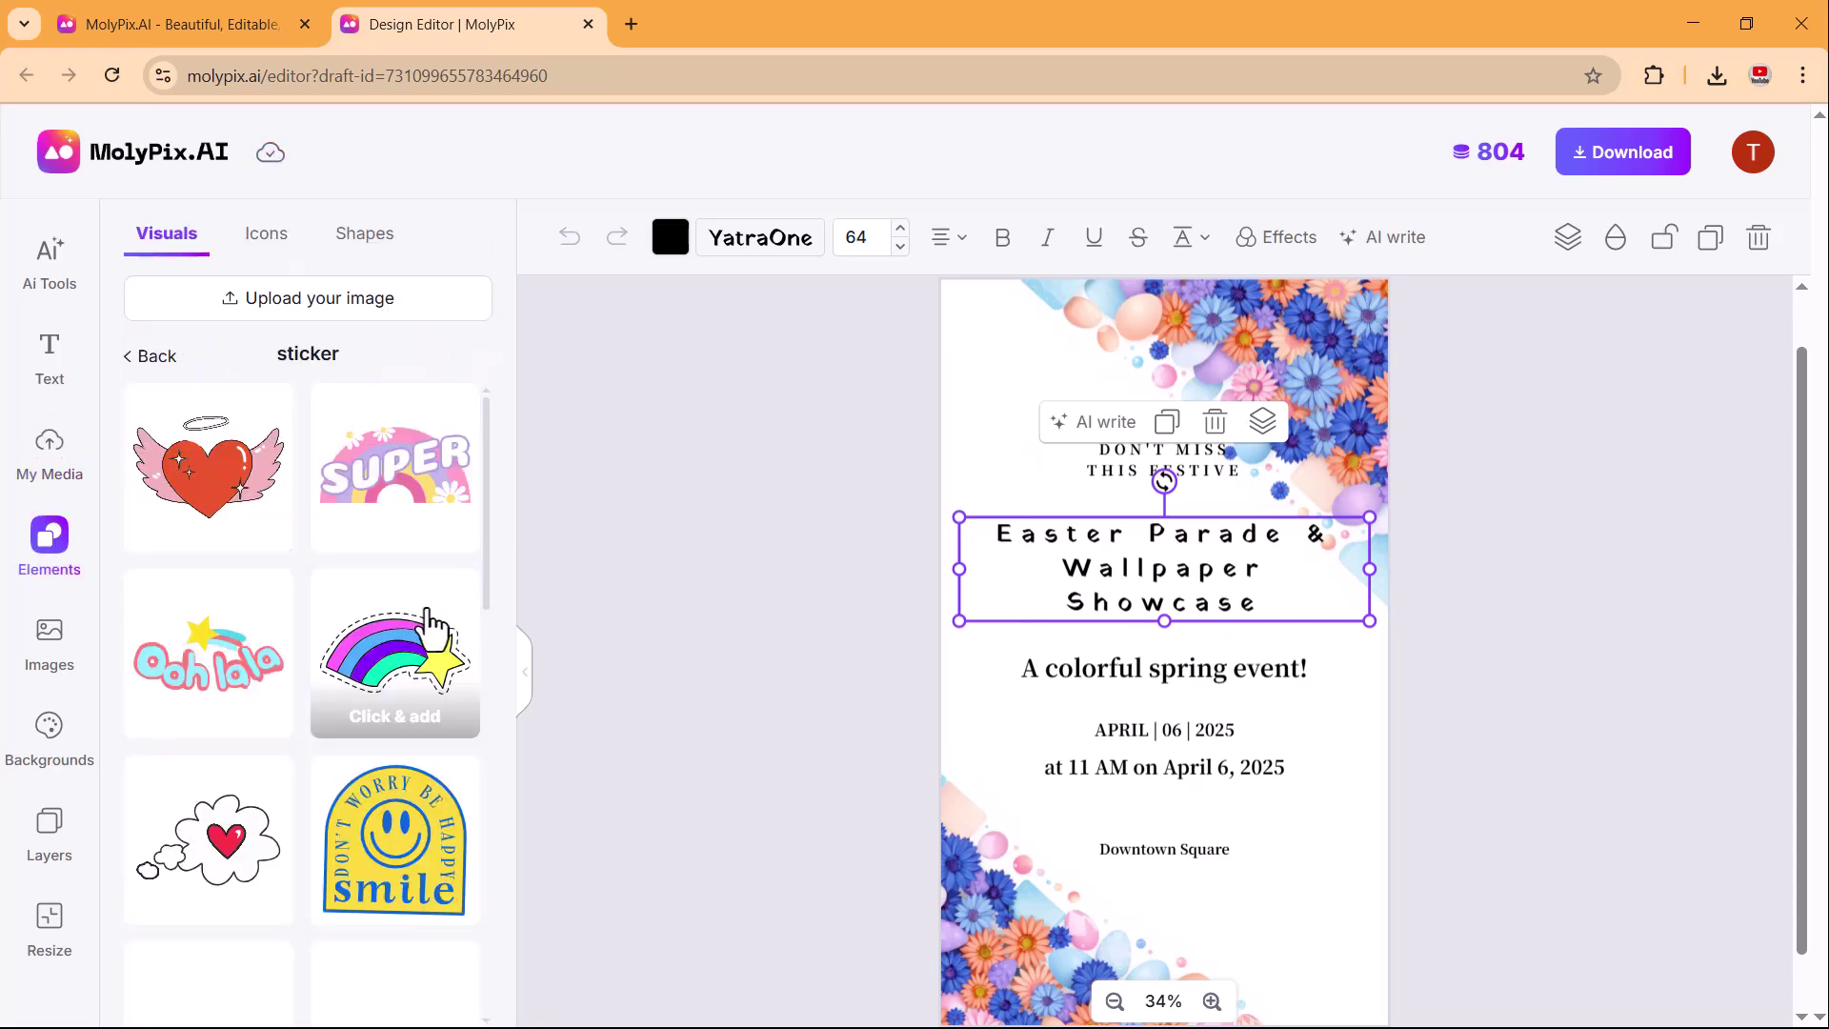
scroll(219, 552, down, 10)
drag(208, 508, 1099, 448)
scroll(277, 756, down, 2)
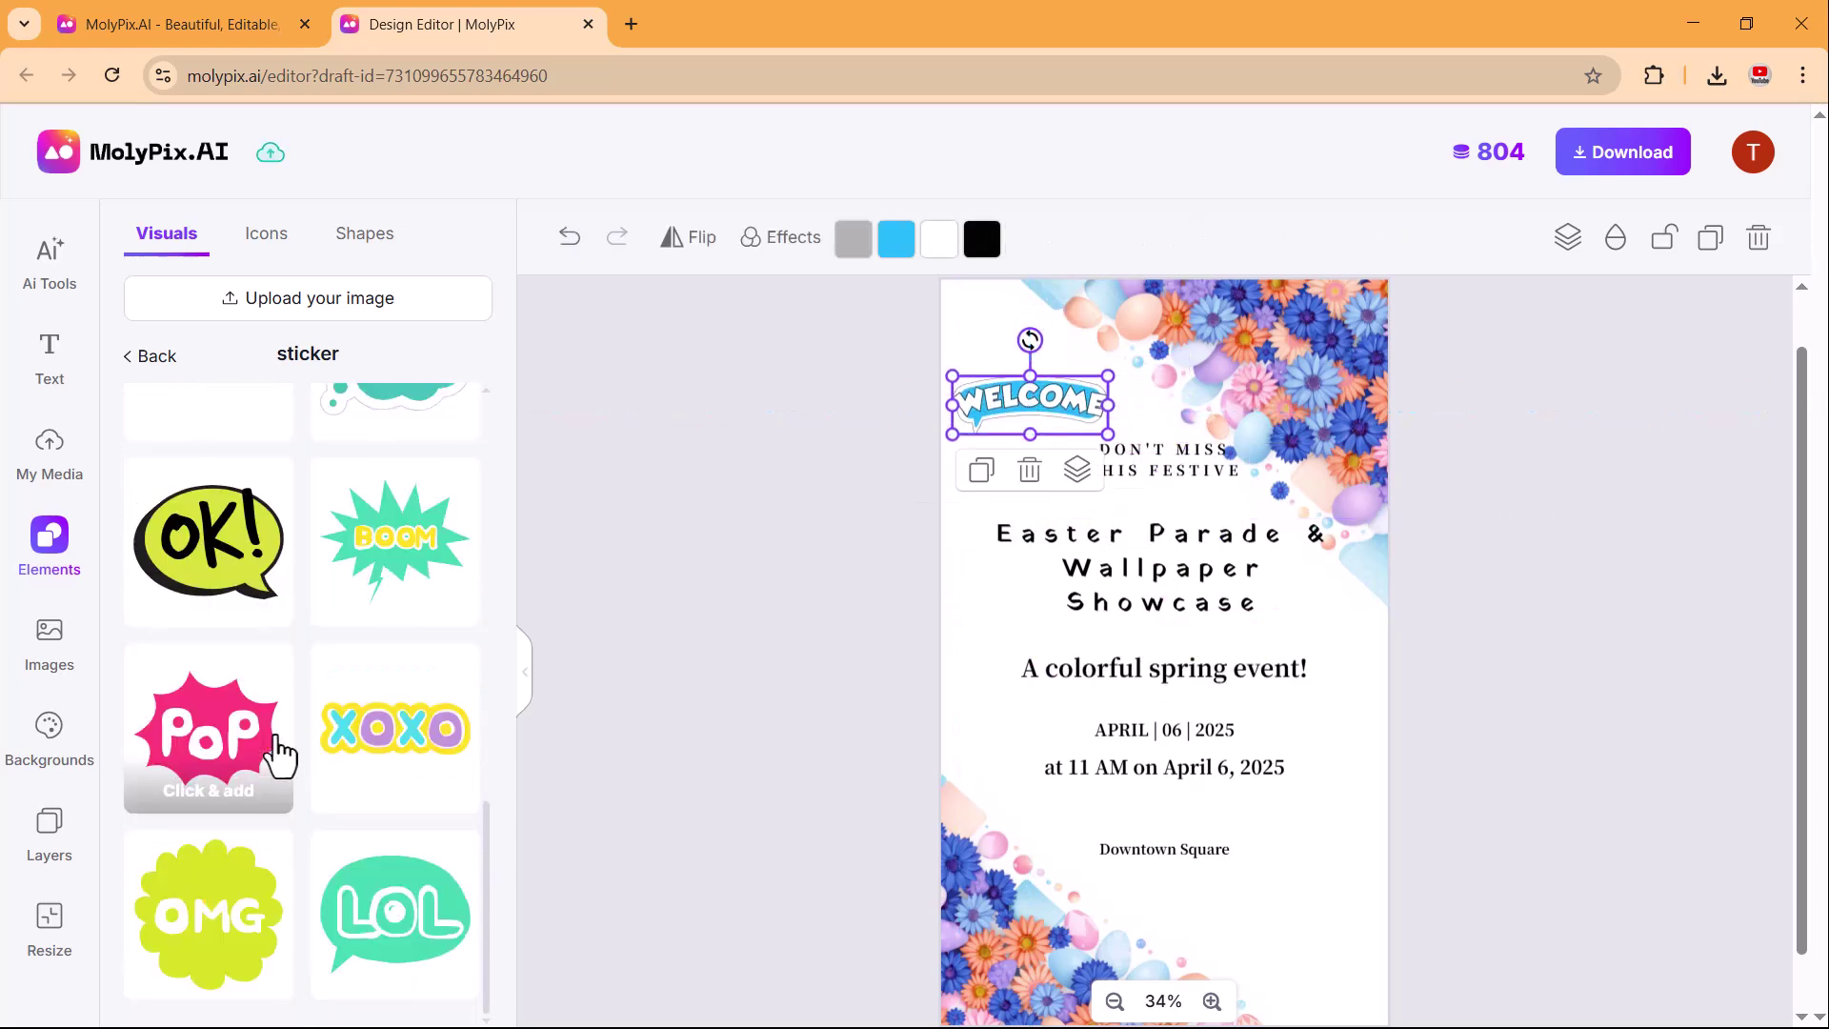
scroll(277, 751, up, 1)
scroll(274, 747, down, 5)
drag(209, 467, 1262, 910)
click(1118, 498)
Place the pink flower cake 3D element beside the top text and nudge WELCOME up-left.
scroll(809, 875, down, 1)
click(140, 351)
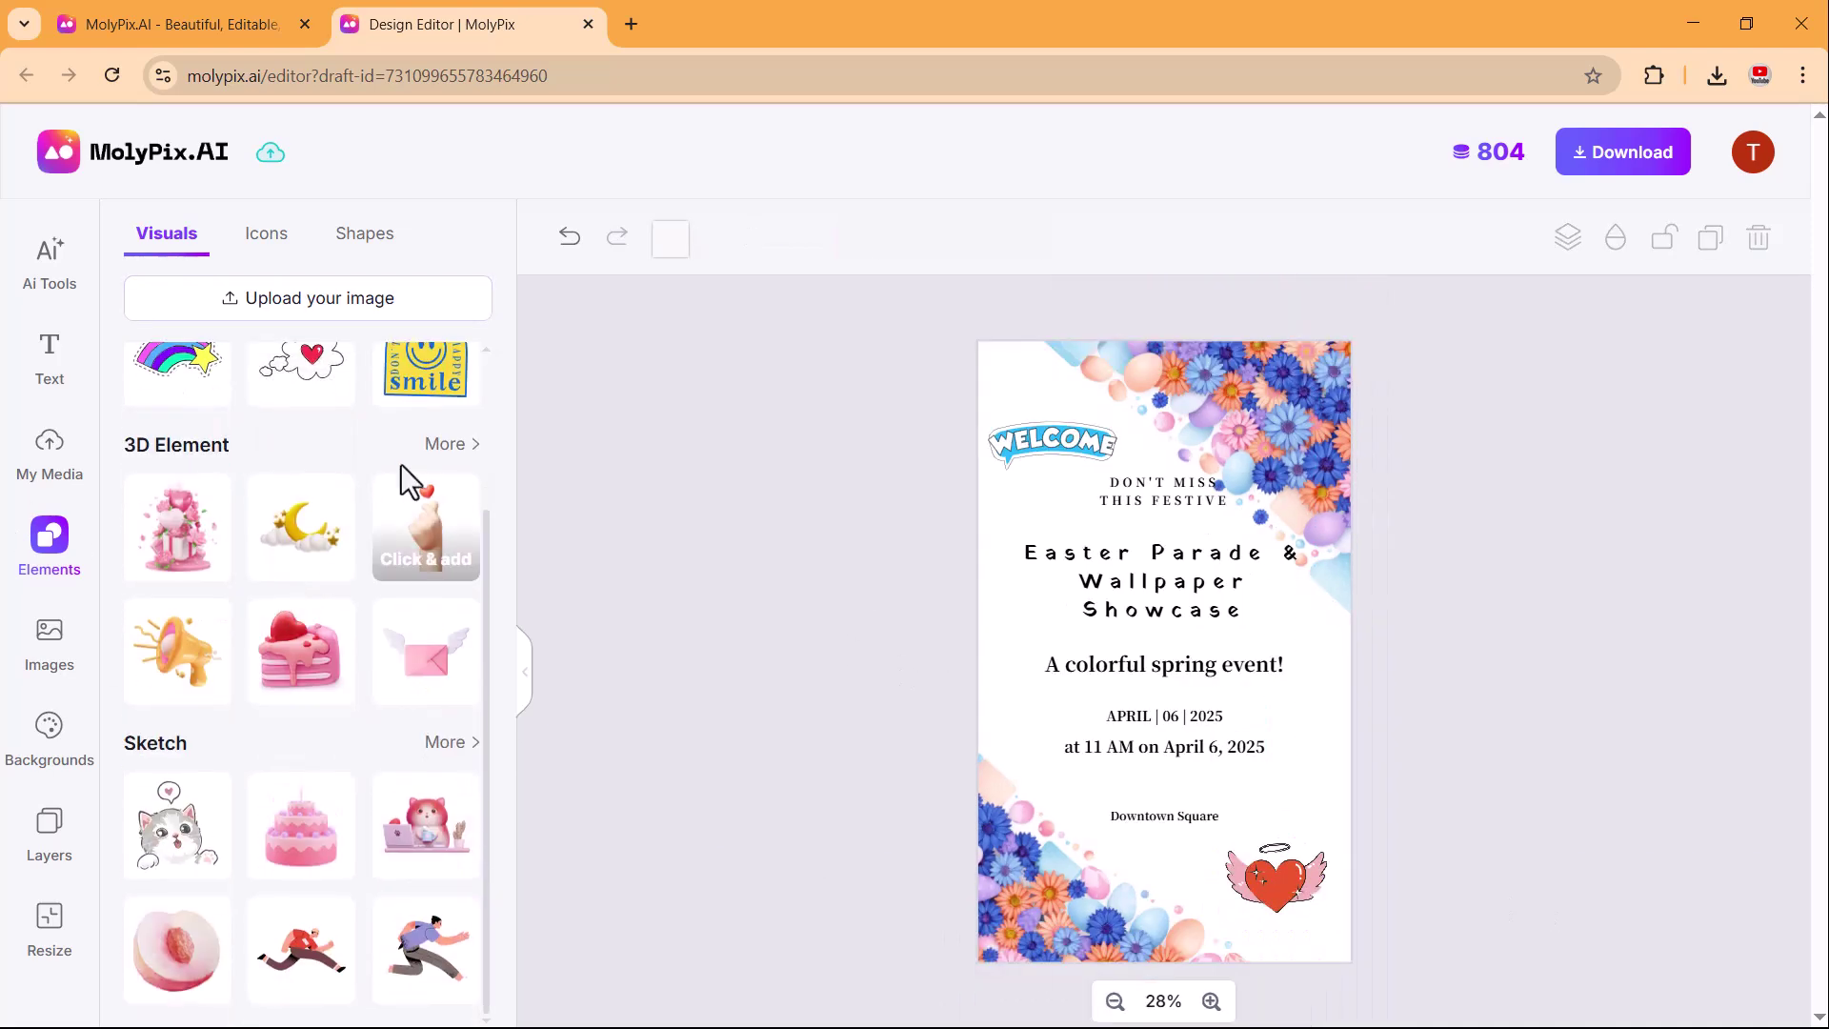
drag(178, 527, 1163, 858)
click(1534, 672)
drag(1048, 444, 1041, 419)
click(1610, 650)
click(66, 667)
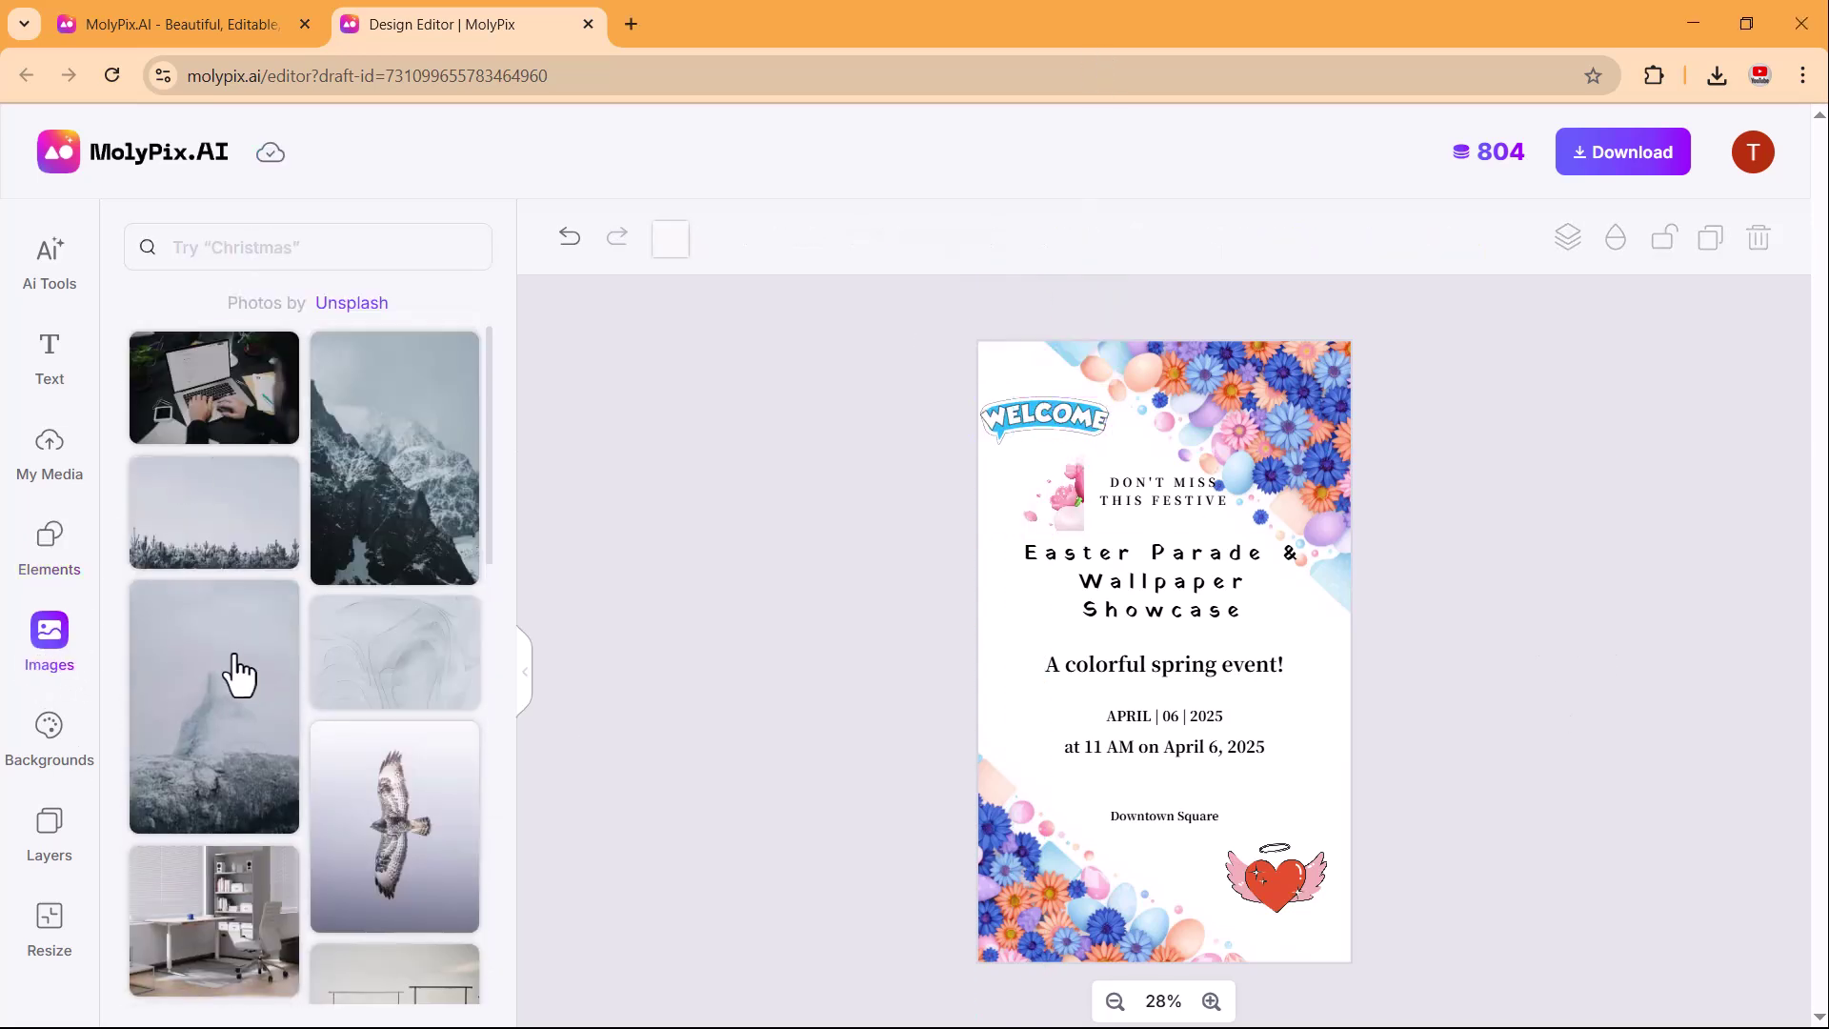
Search stock photos for 'christmas', then browse the gradient backgrounds library.
scroll(238, 674, down, 5)
scroll(238, 673, up, 5)
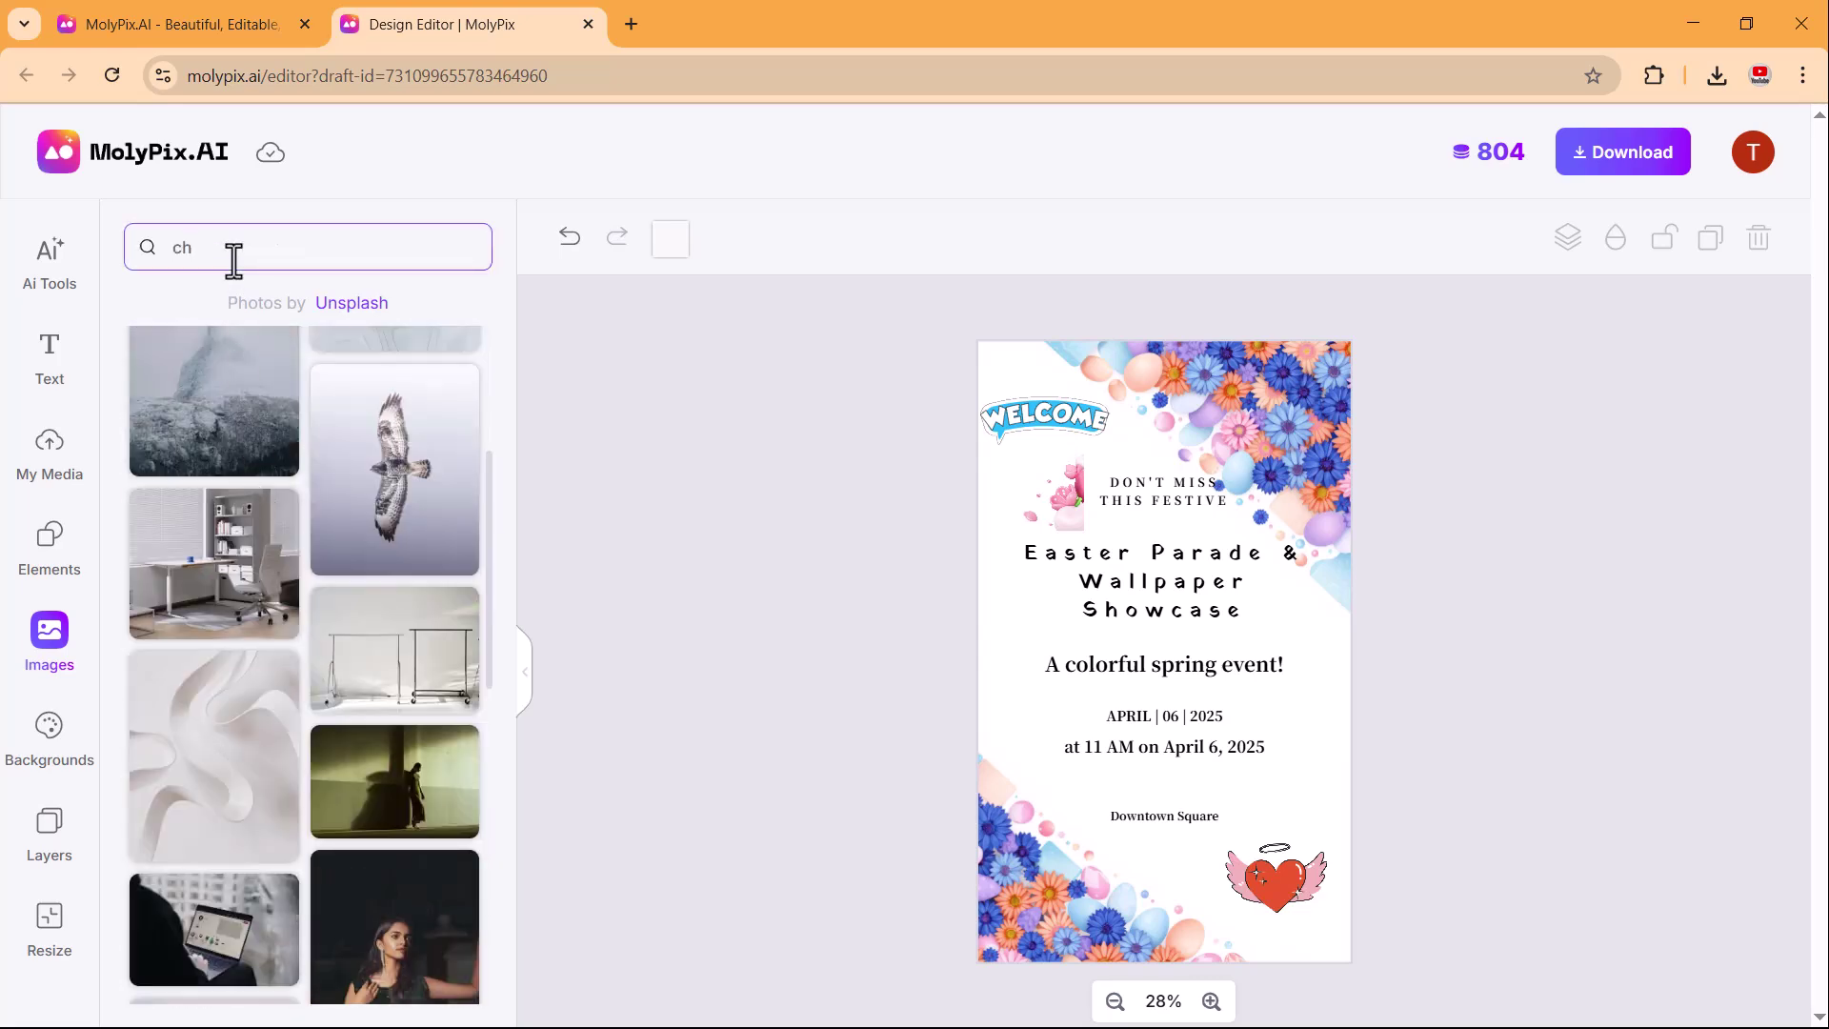
key(Return)
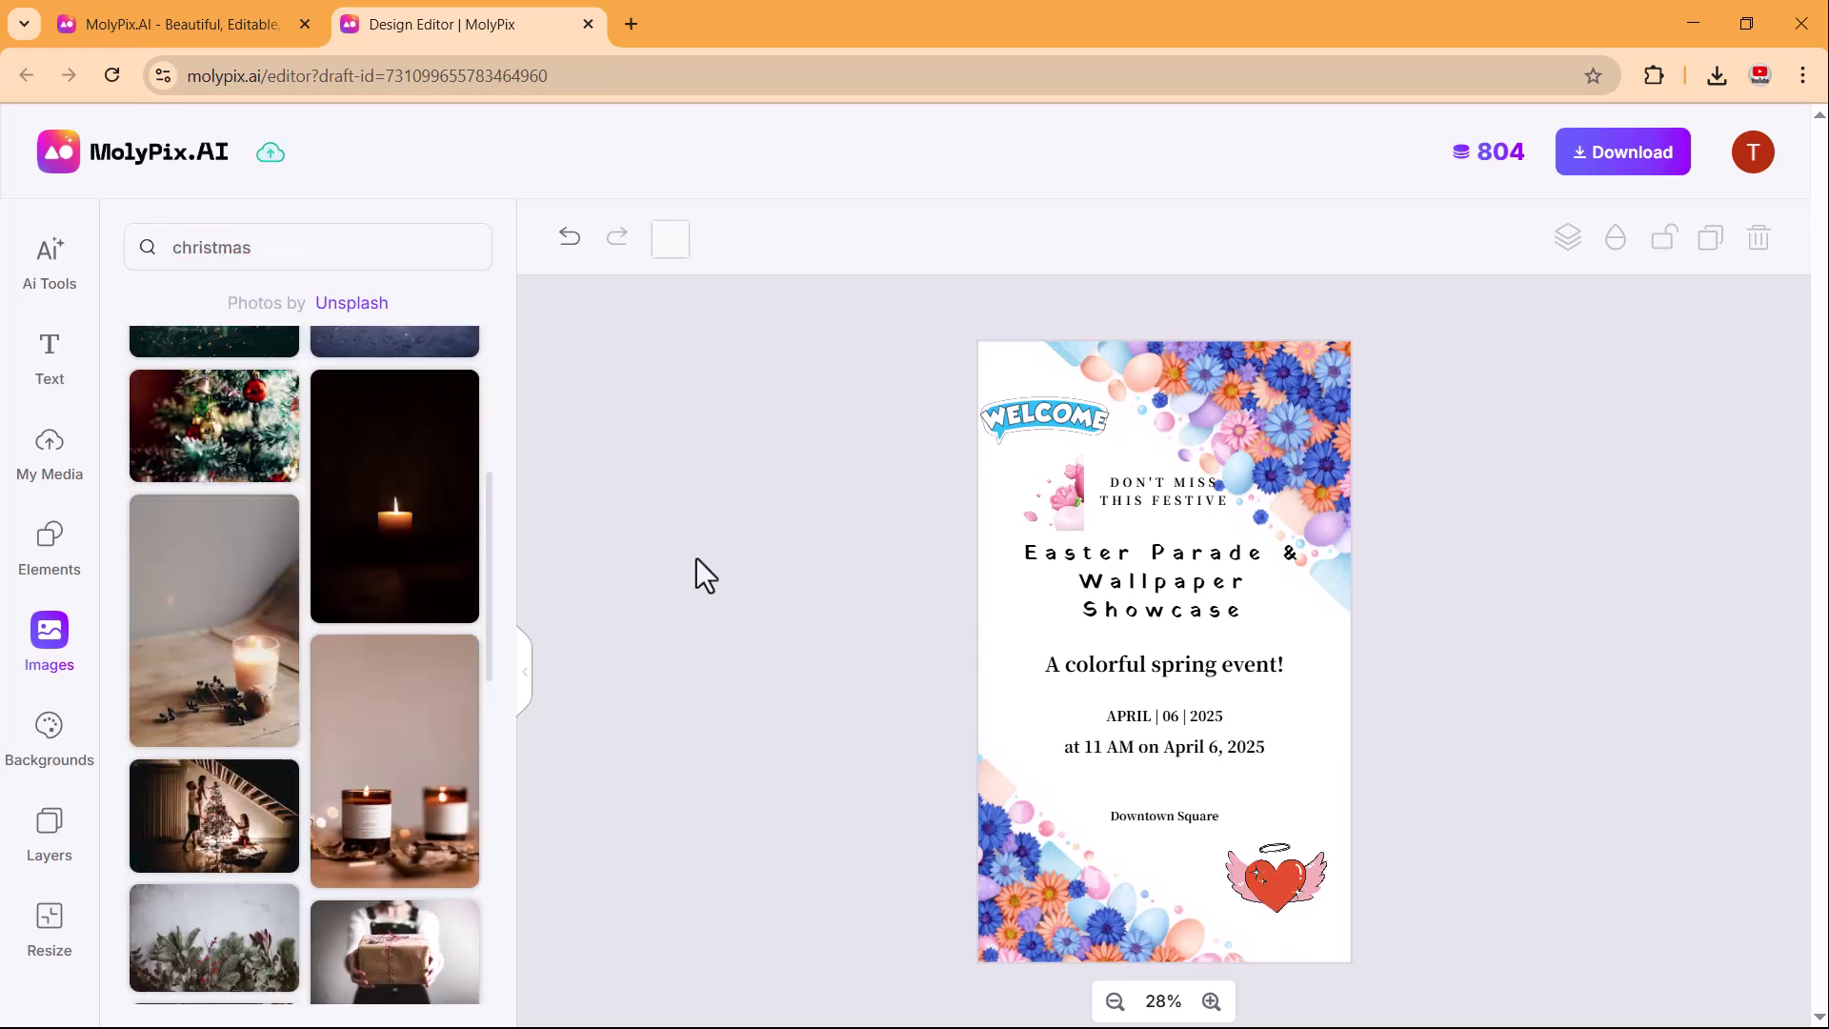
click(67, 749)
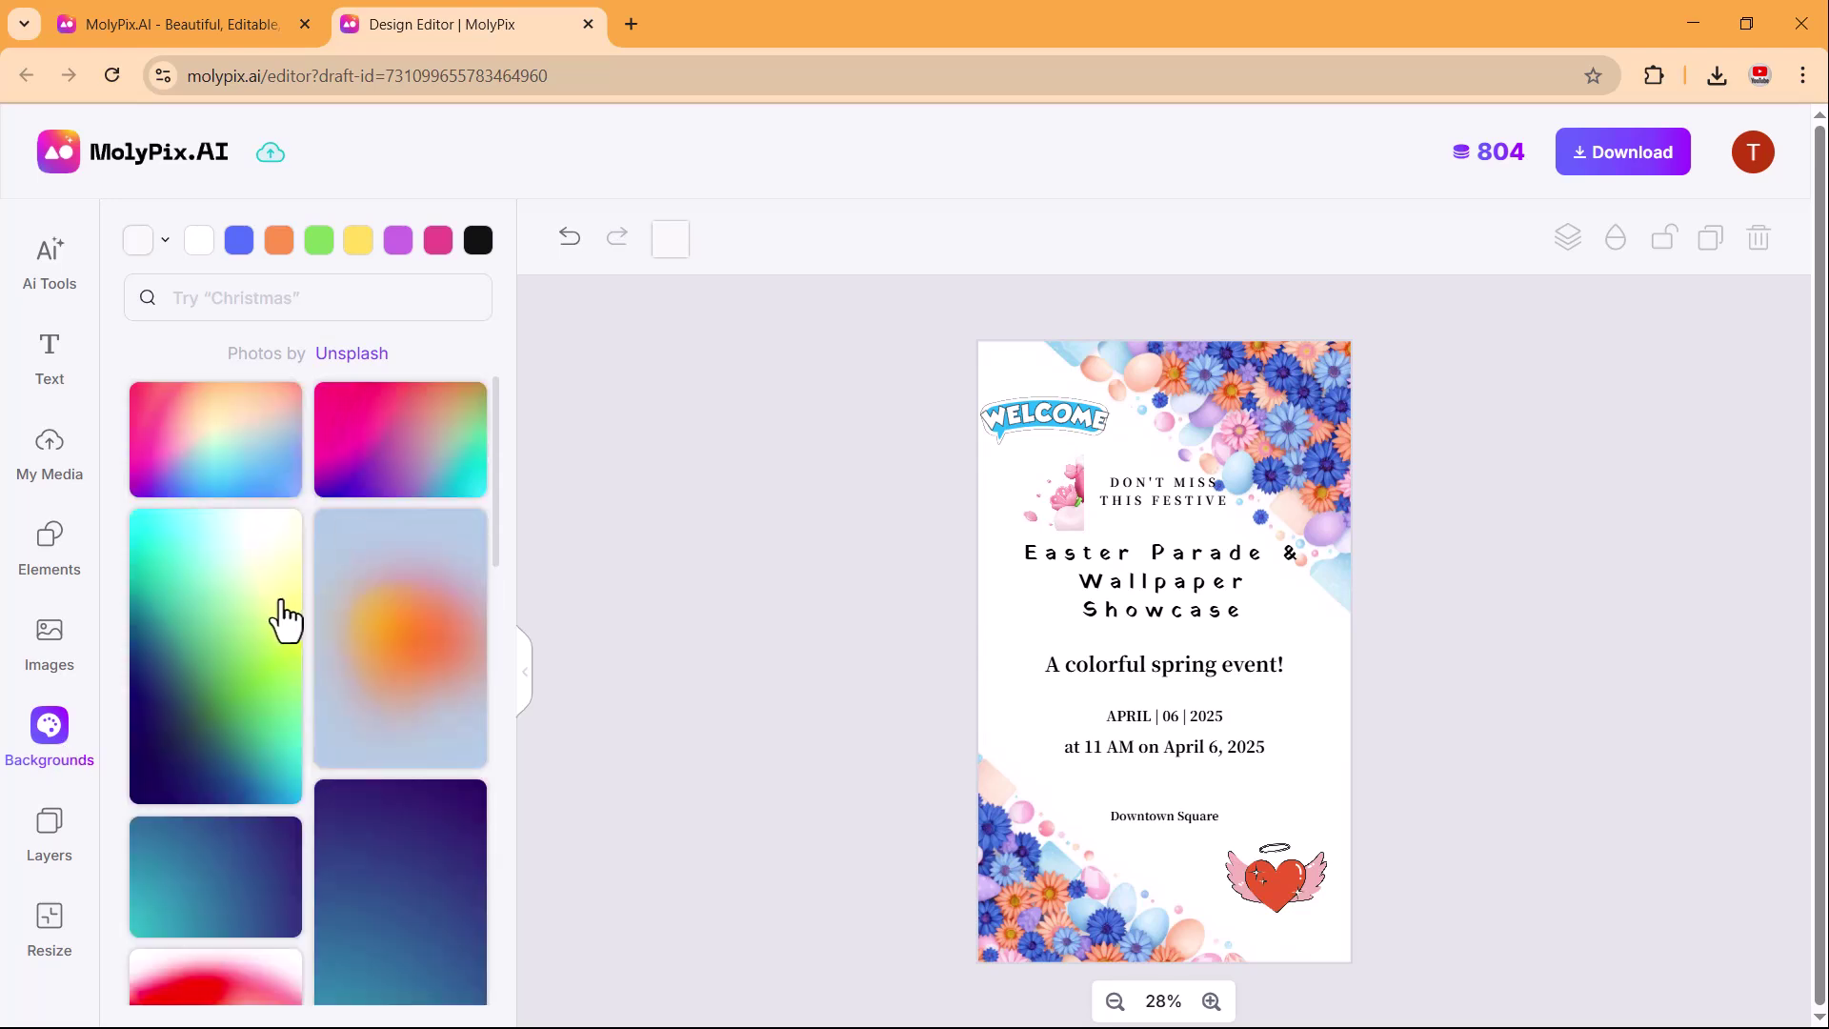
scroll(253, 702, down, 10)
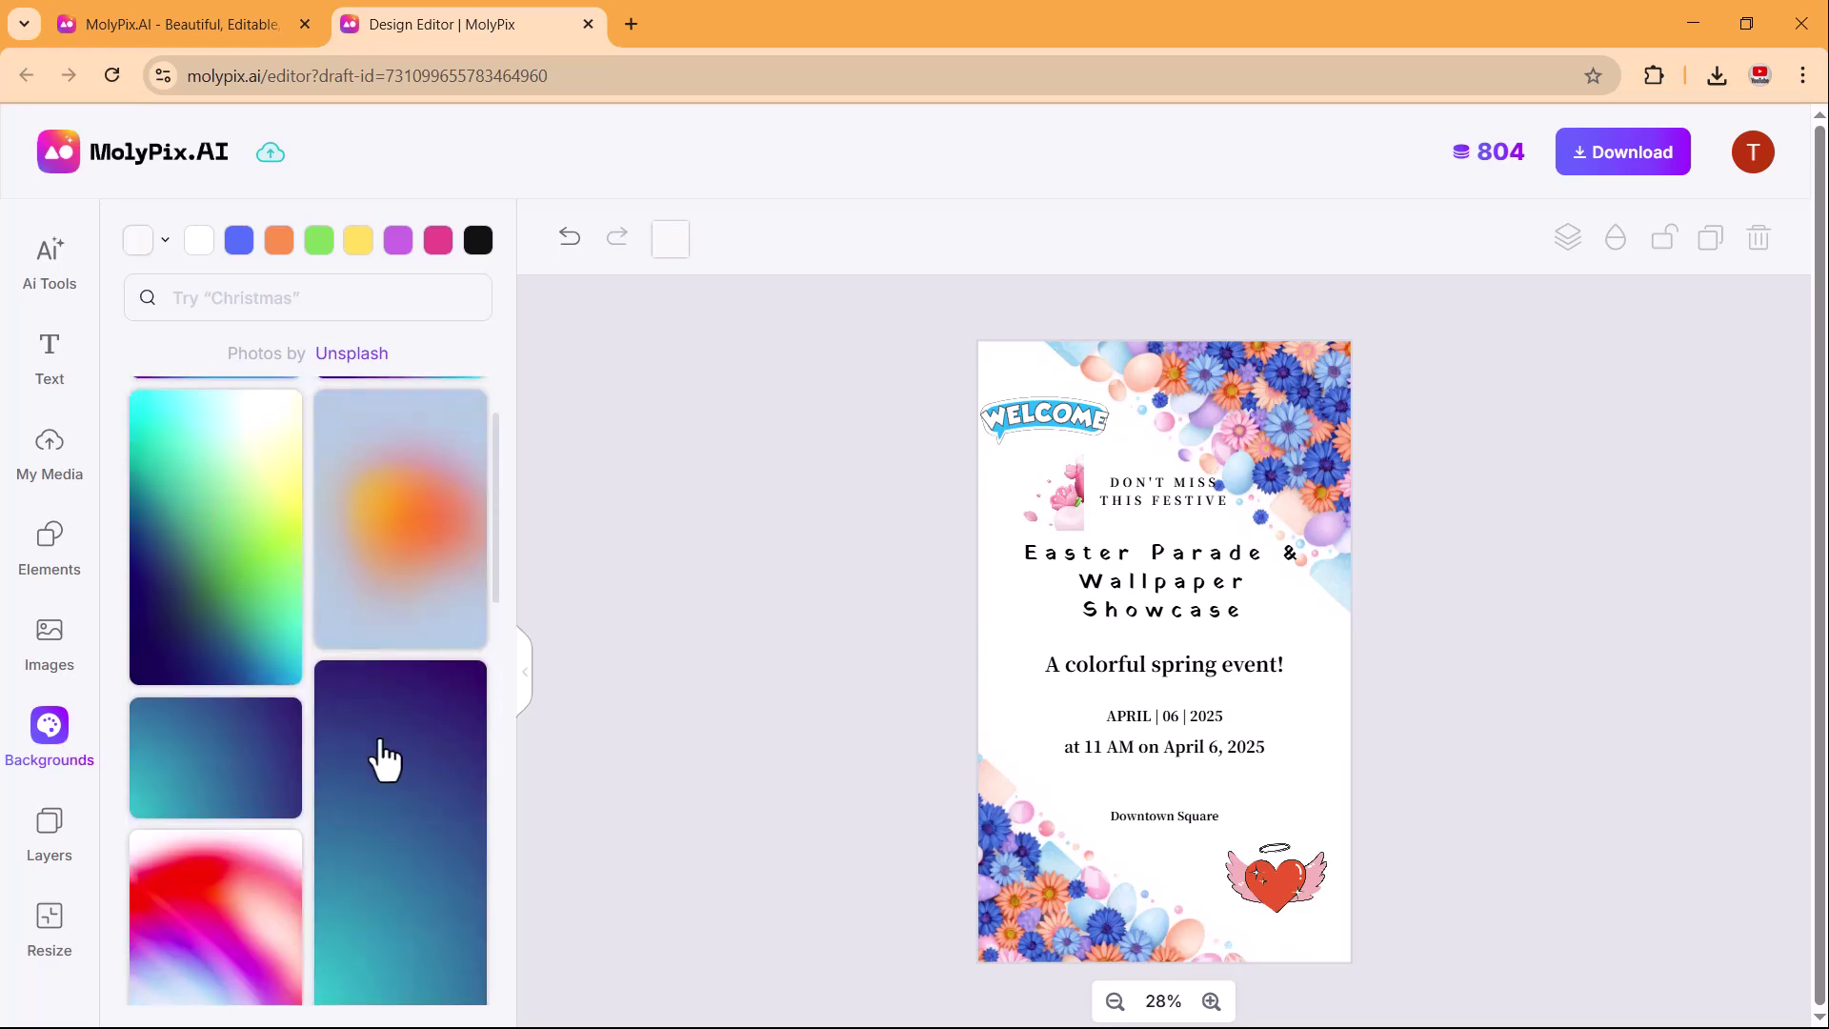
Review the invitation's layers and resize options, then download it and close the editor tab.
click(360, 760)
click(50, 825)
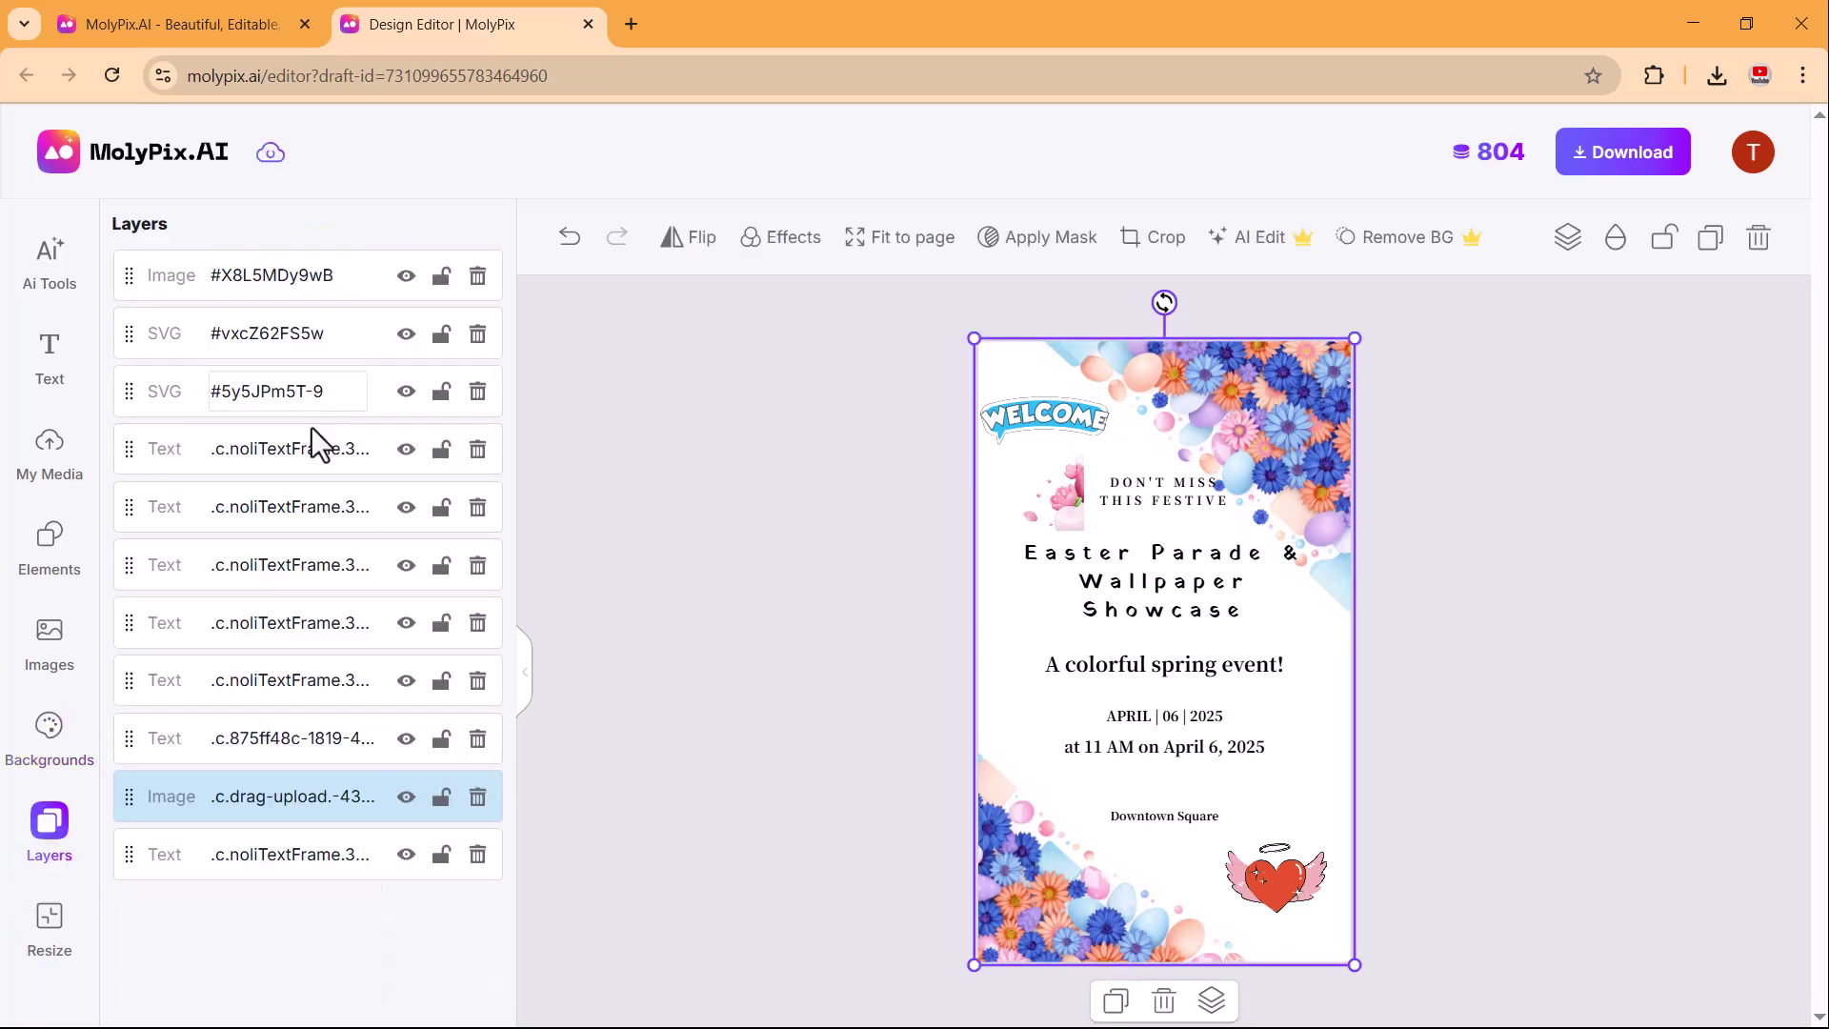
click(47, 929)
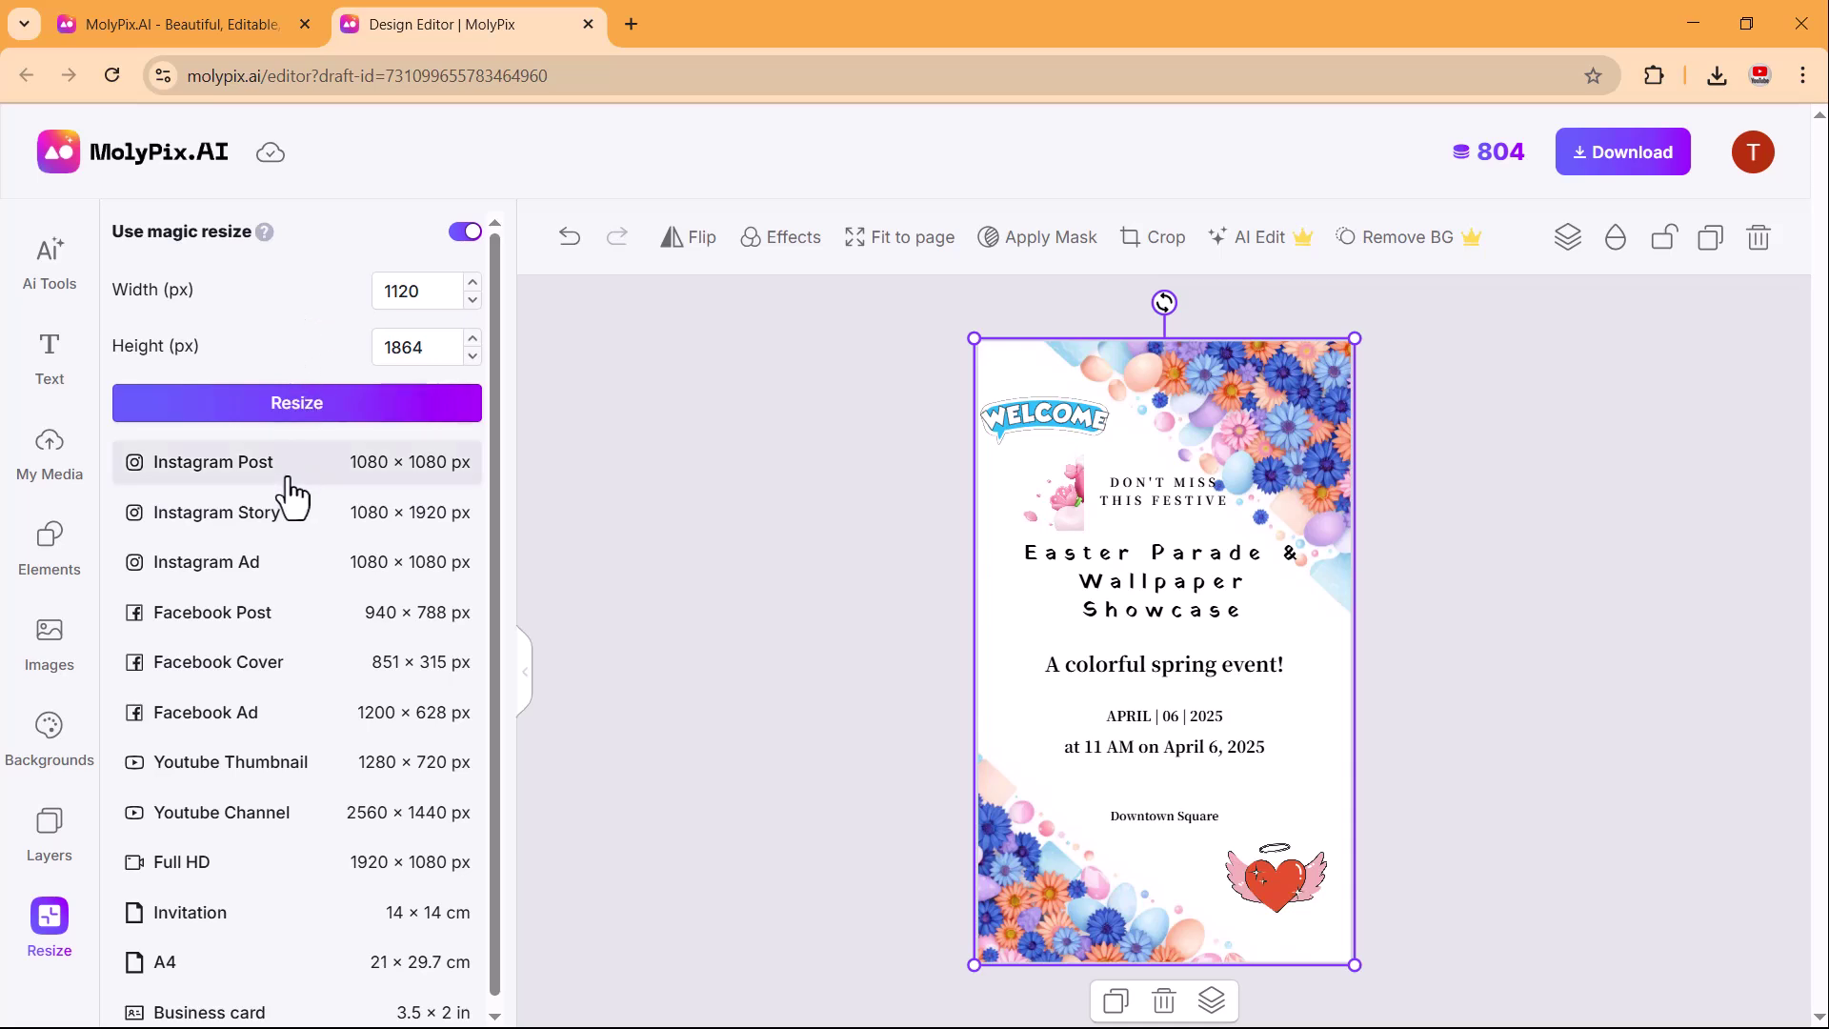
scroll(291, 496, down, 1)
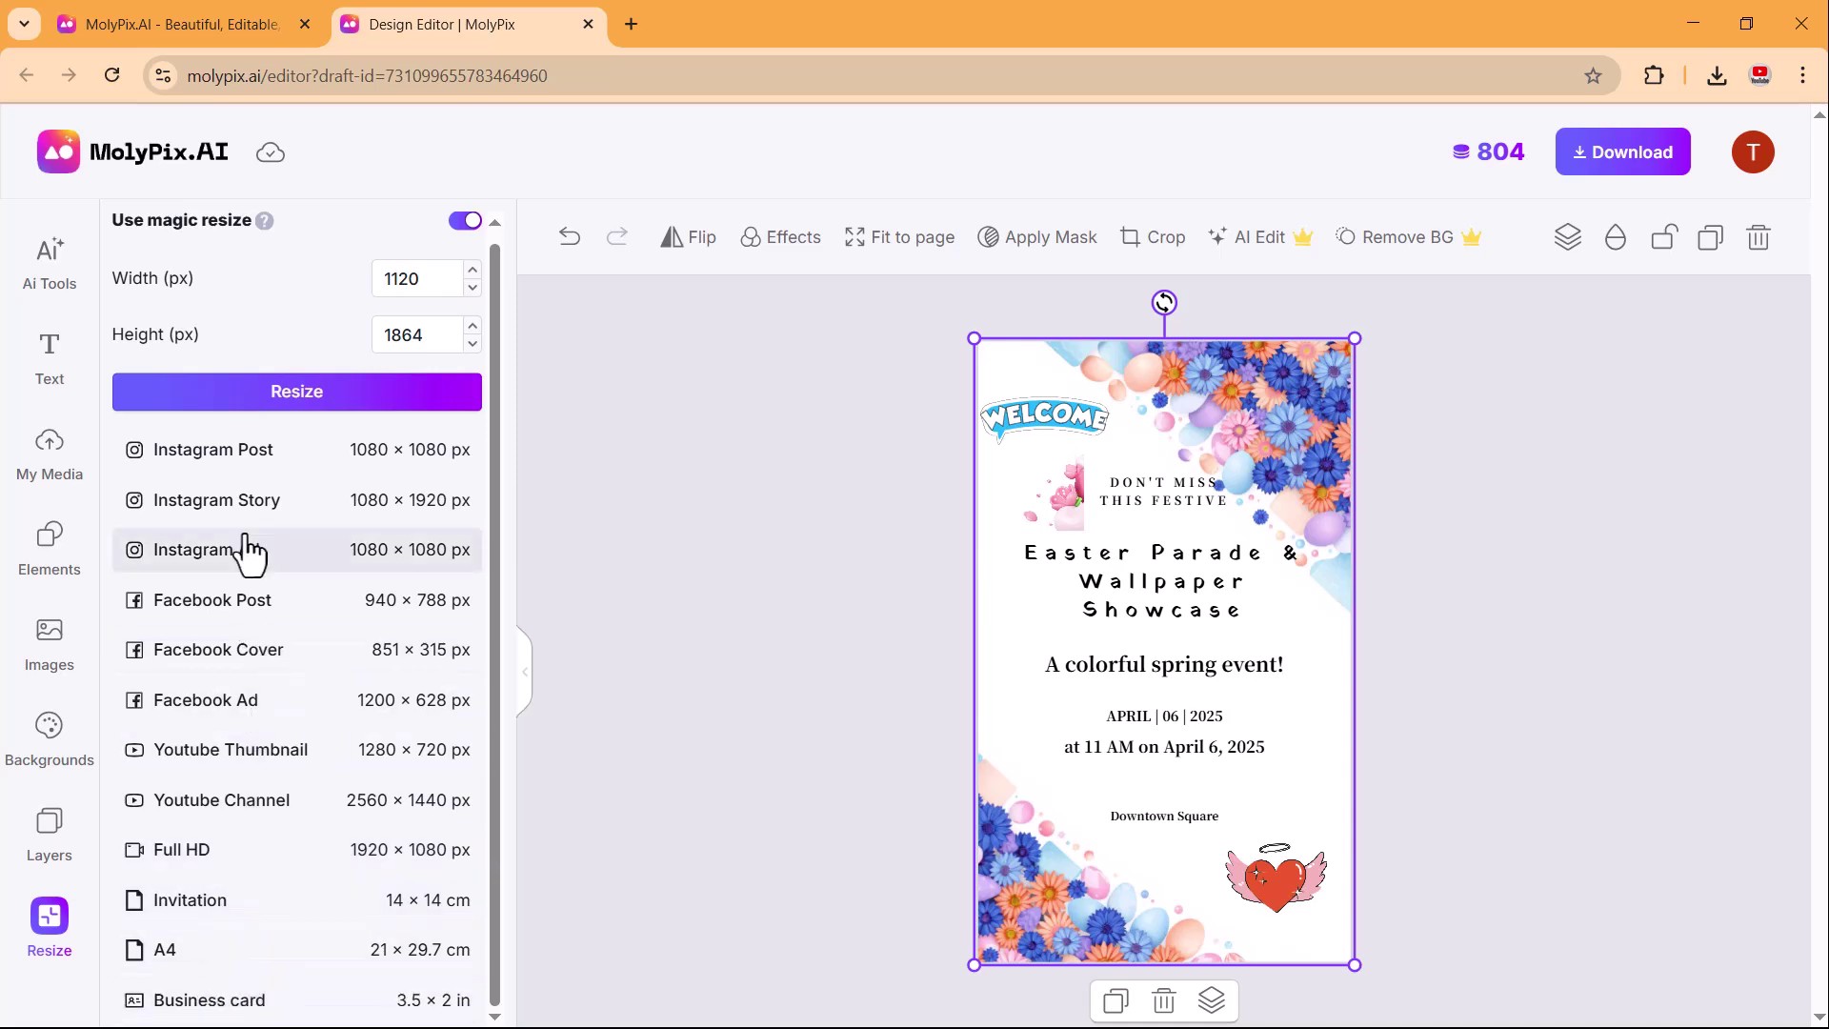
click(1621, 156)
key(ctrl+w)
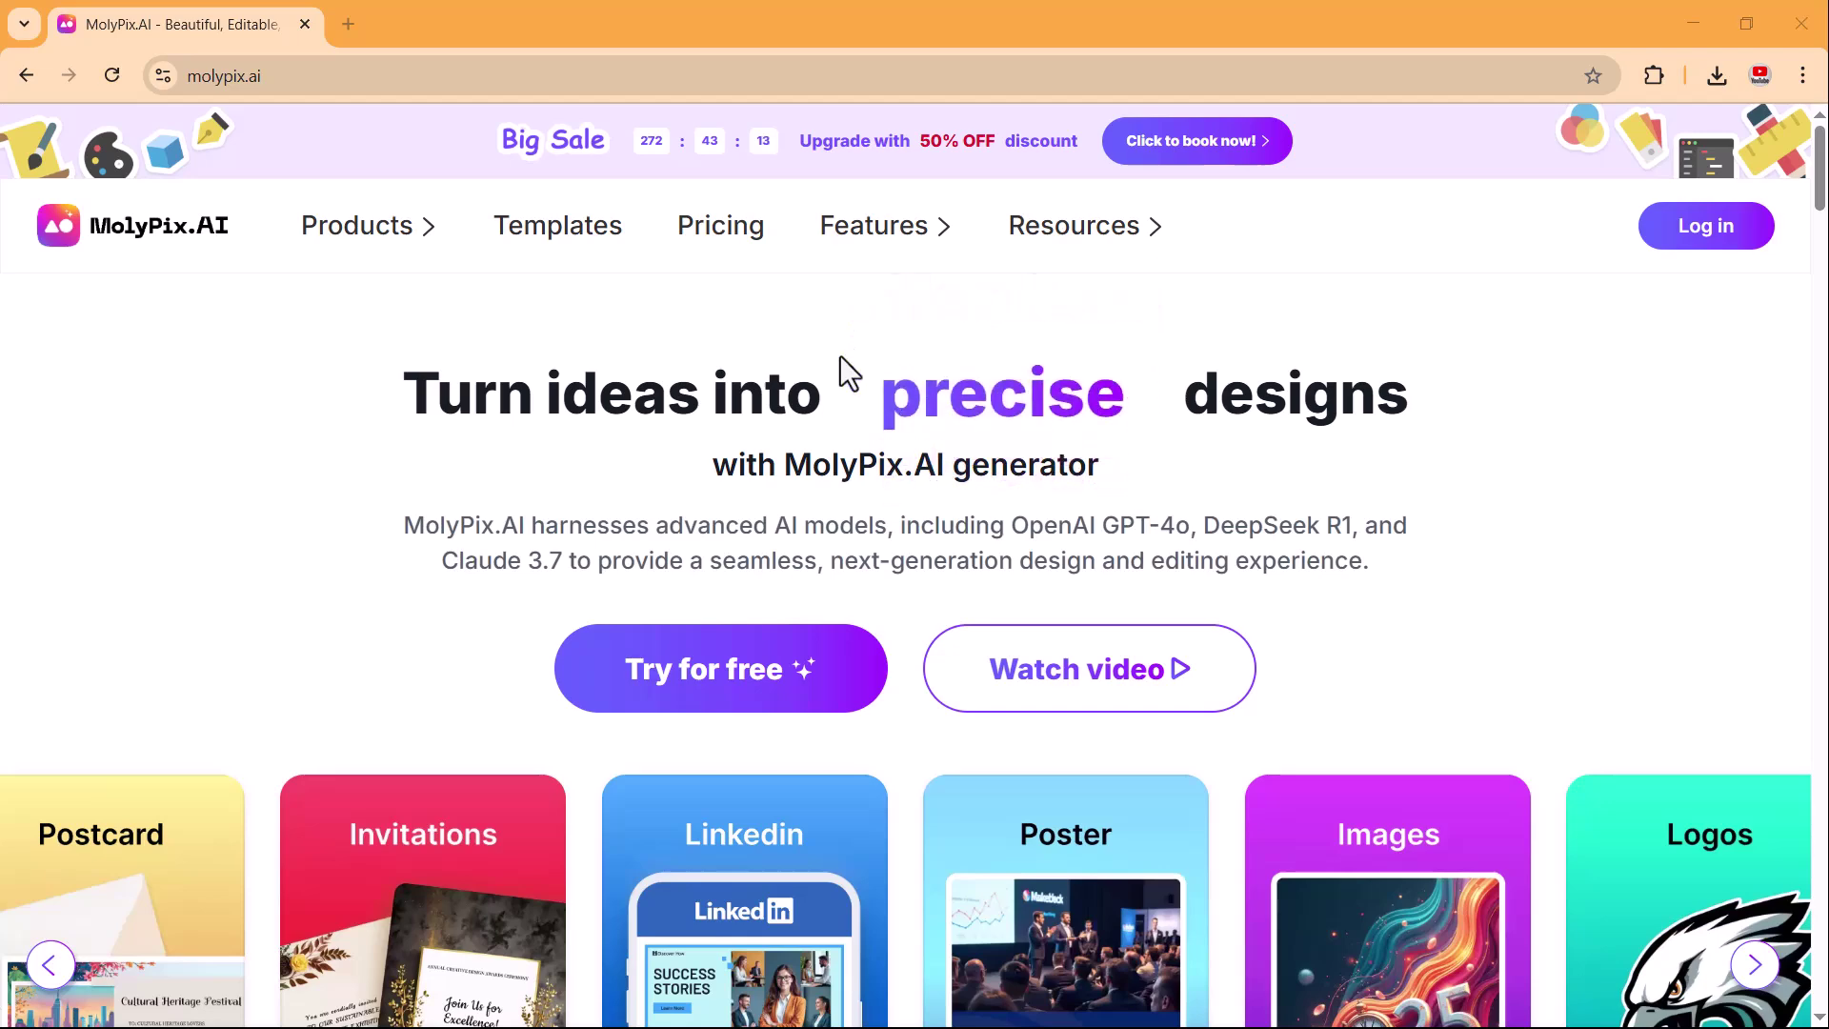
scroll(728, 349, down, 3)
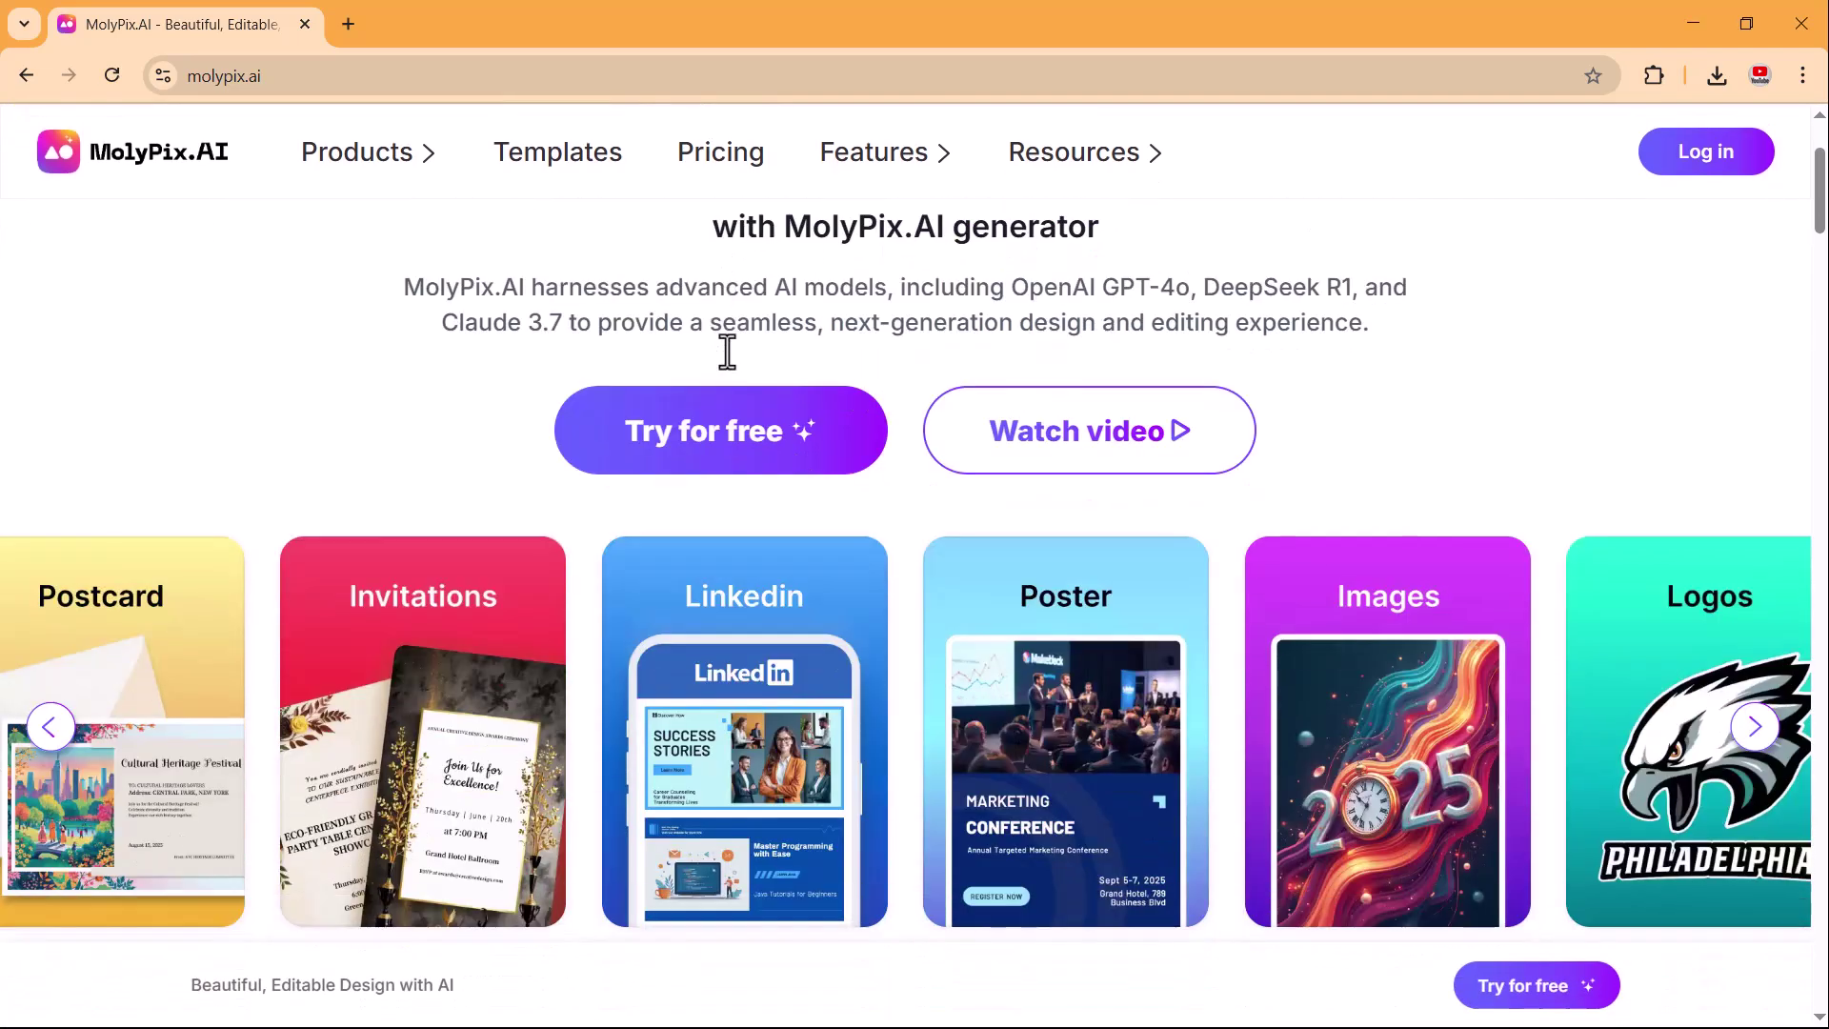
scroll(728, 351, down, 1)
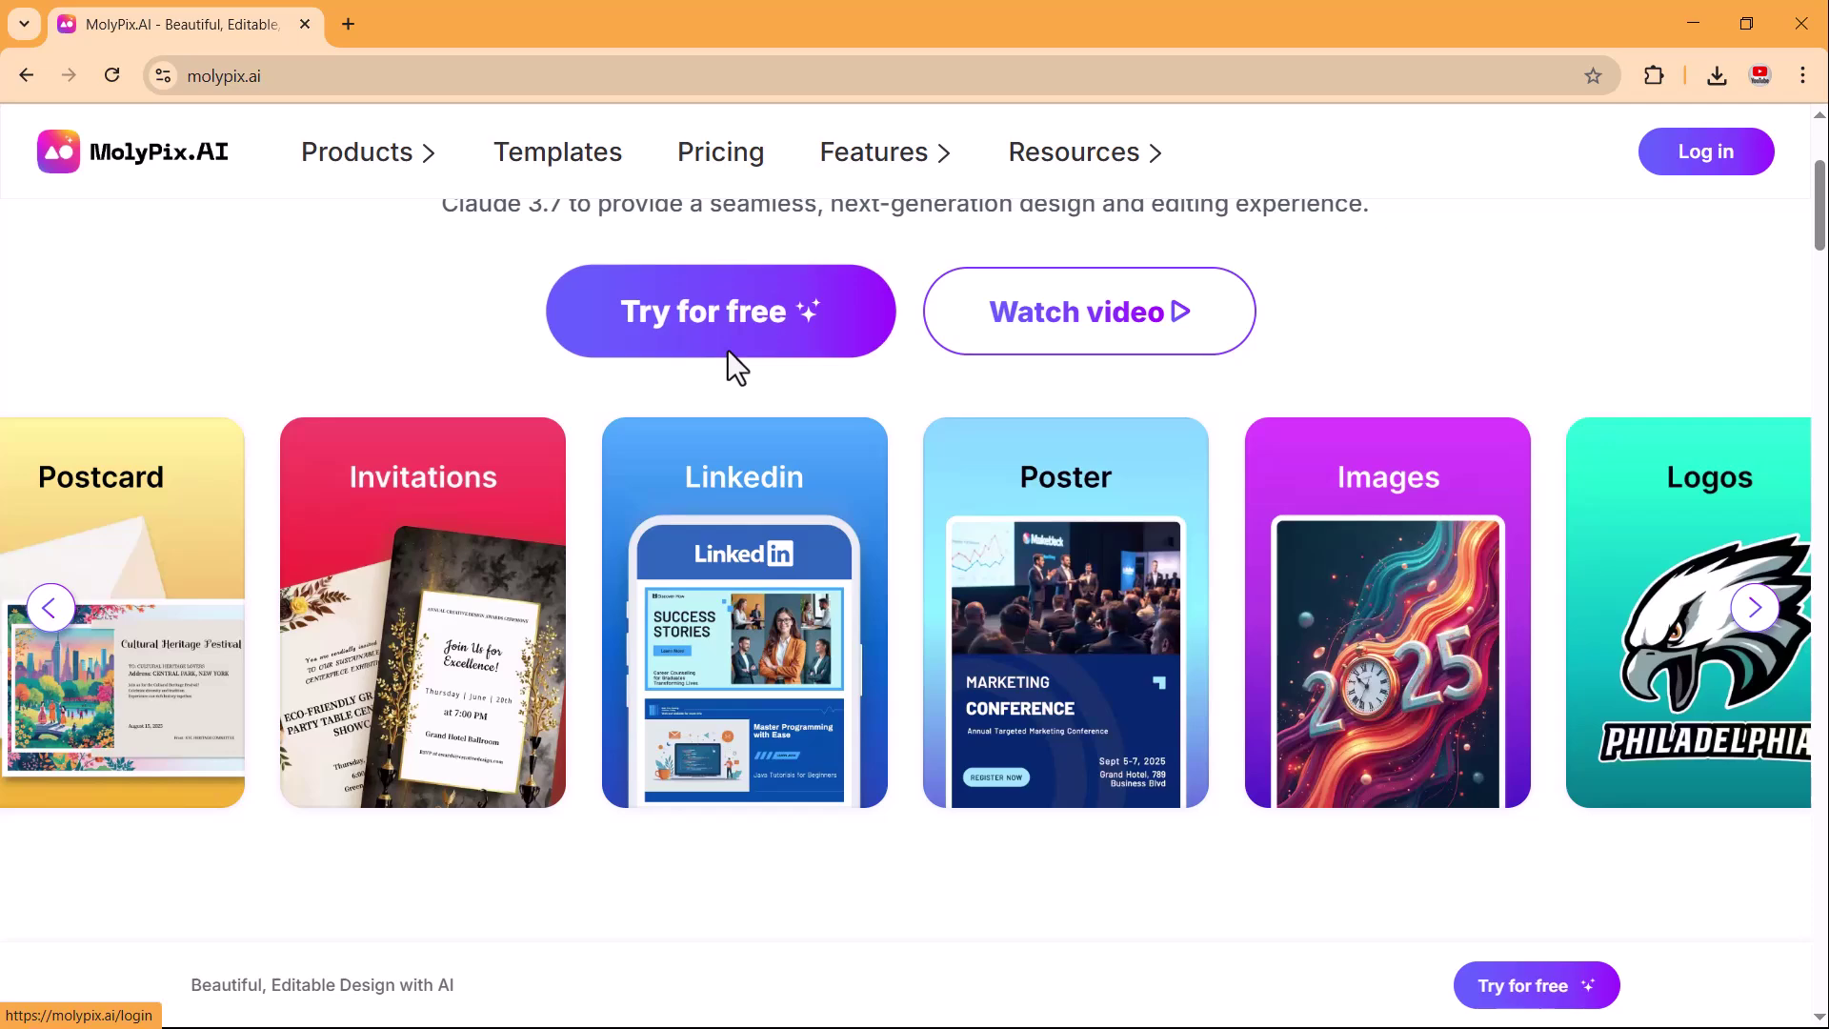
scroll(728, 350, down, 7)
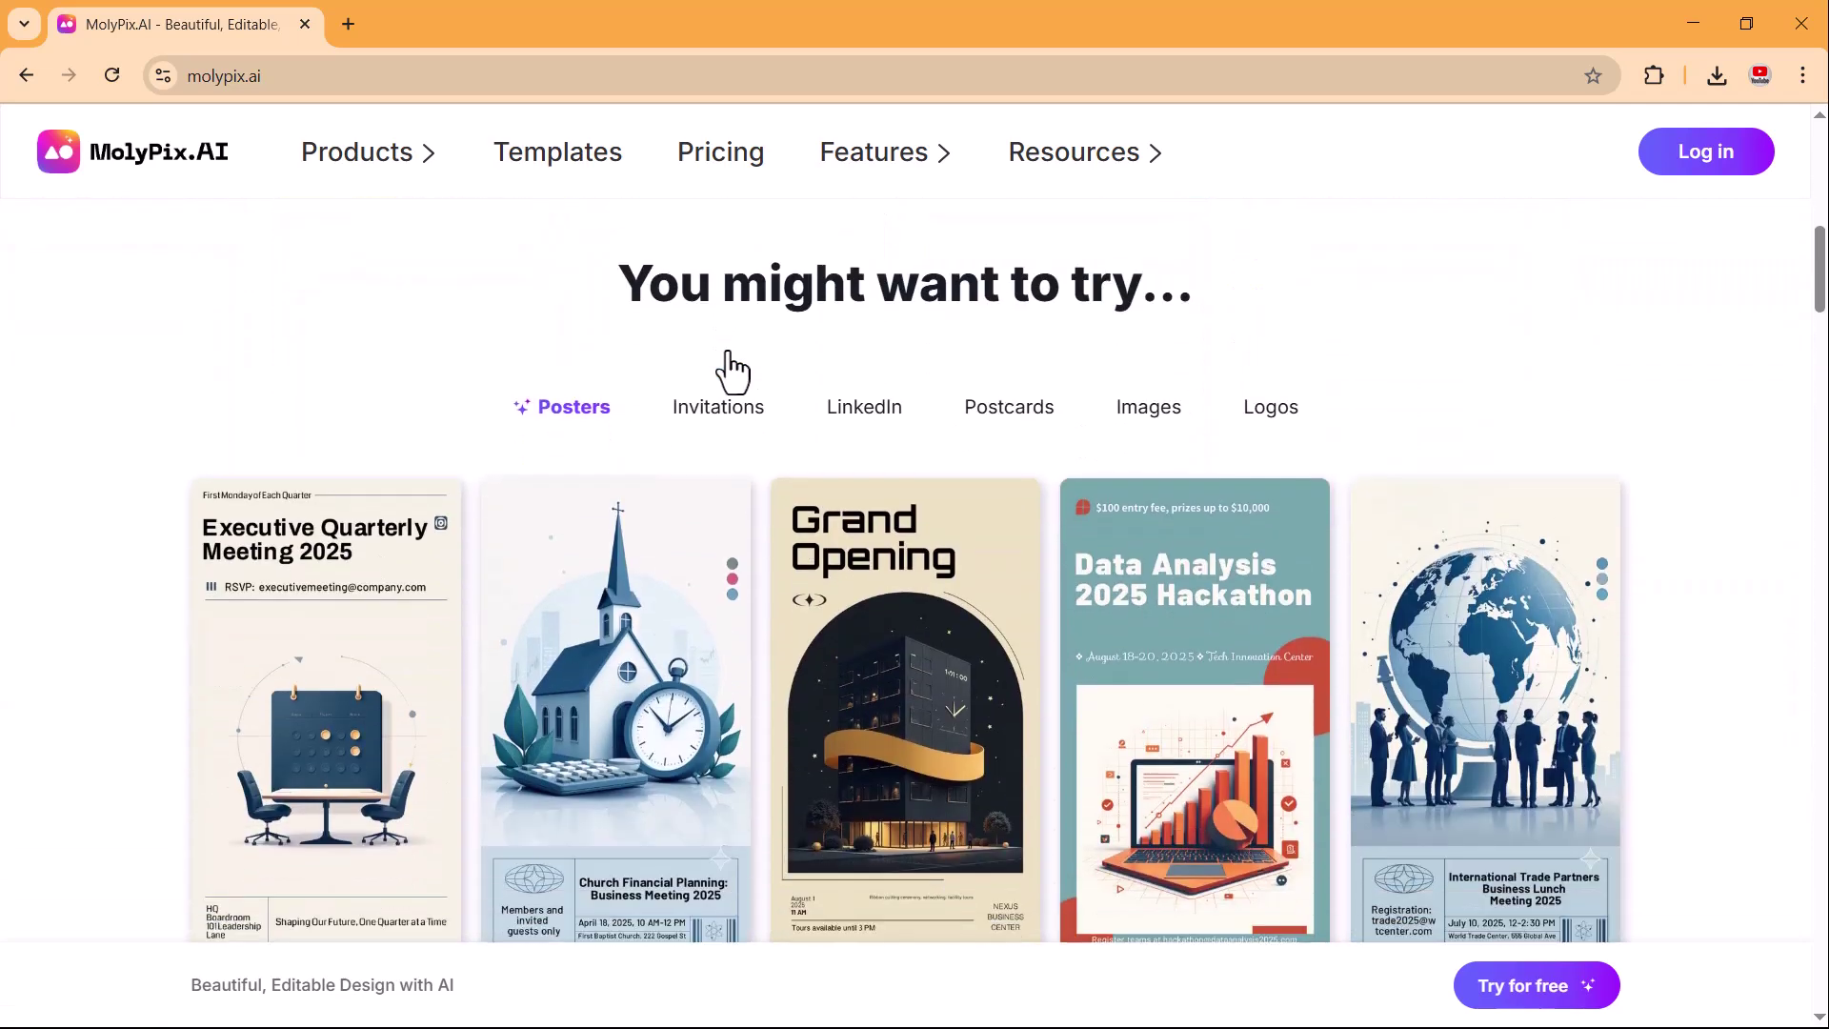
scroll(728, 350, down, 5)
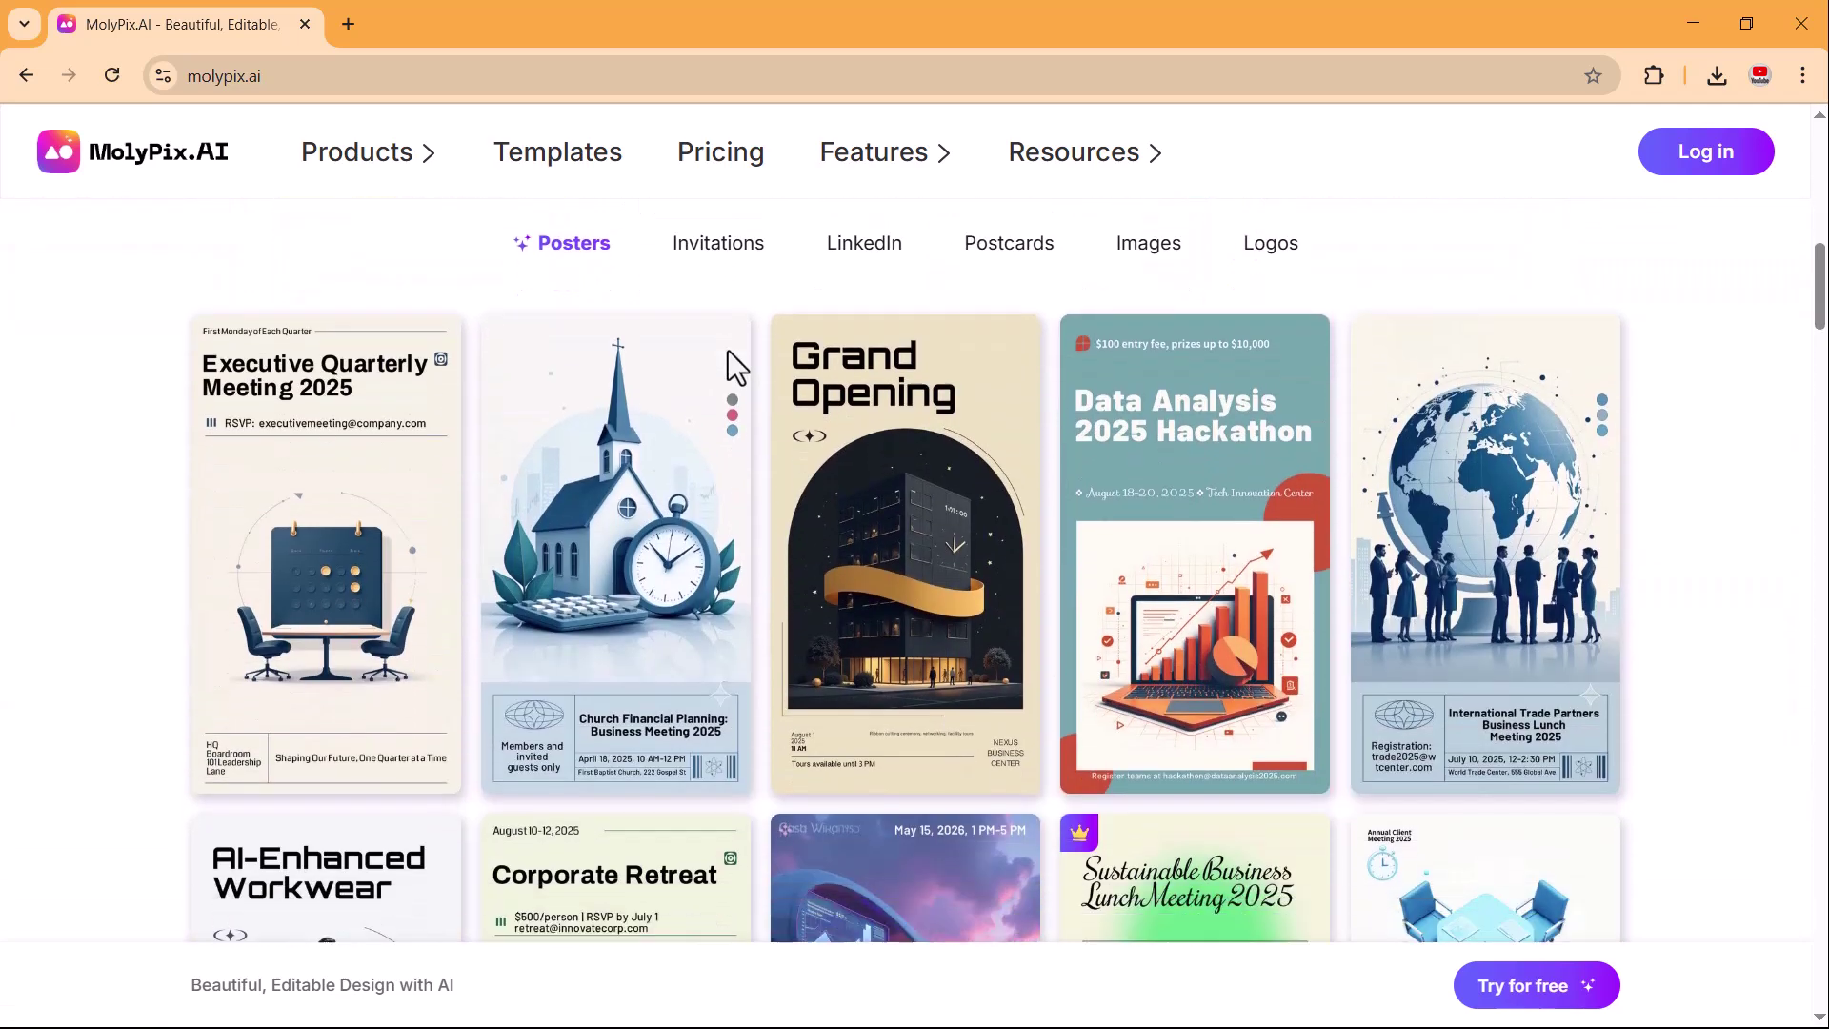
scroll(728, 355, down, 3)
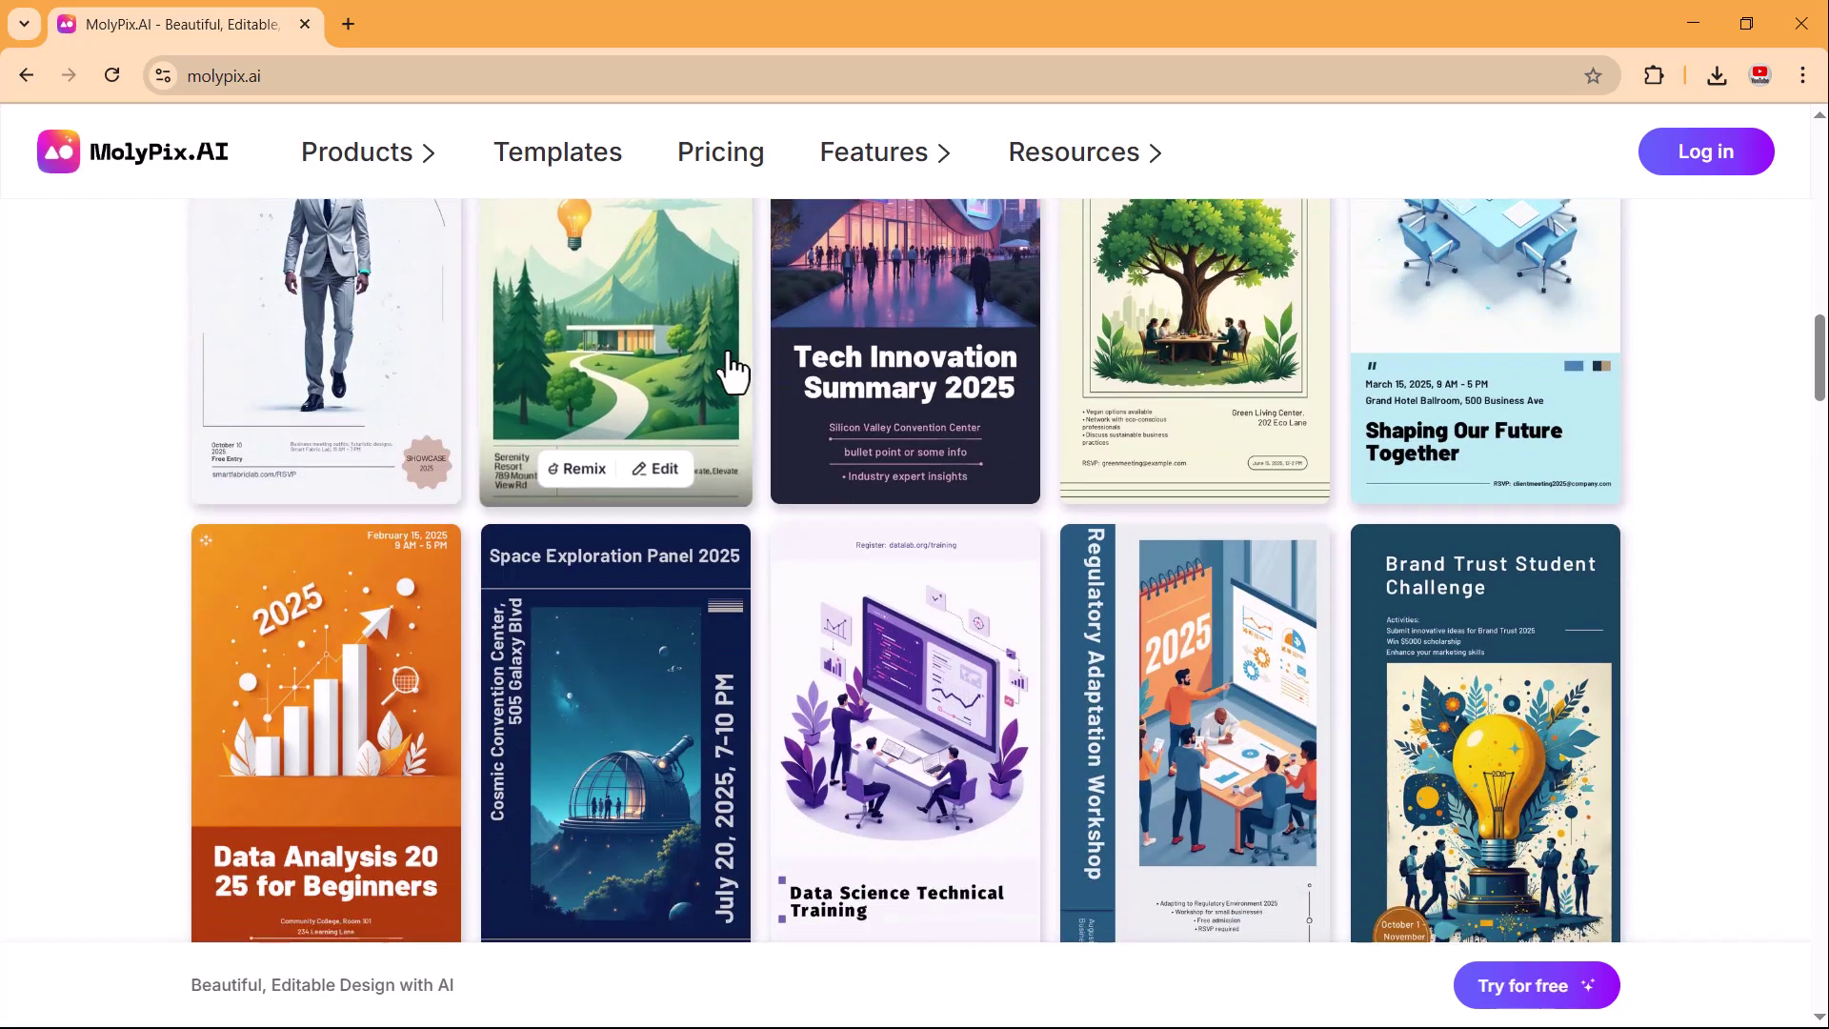
scroll(732, 370, down, 8)
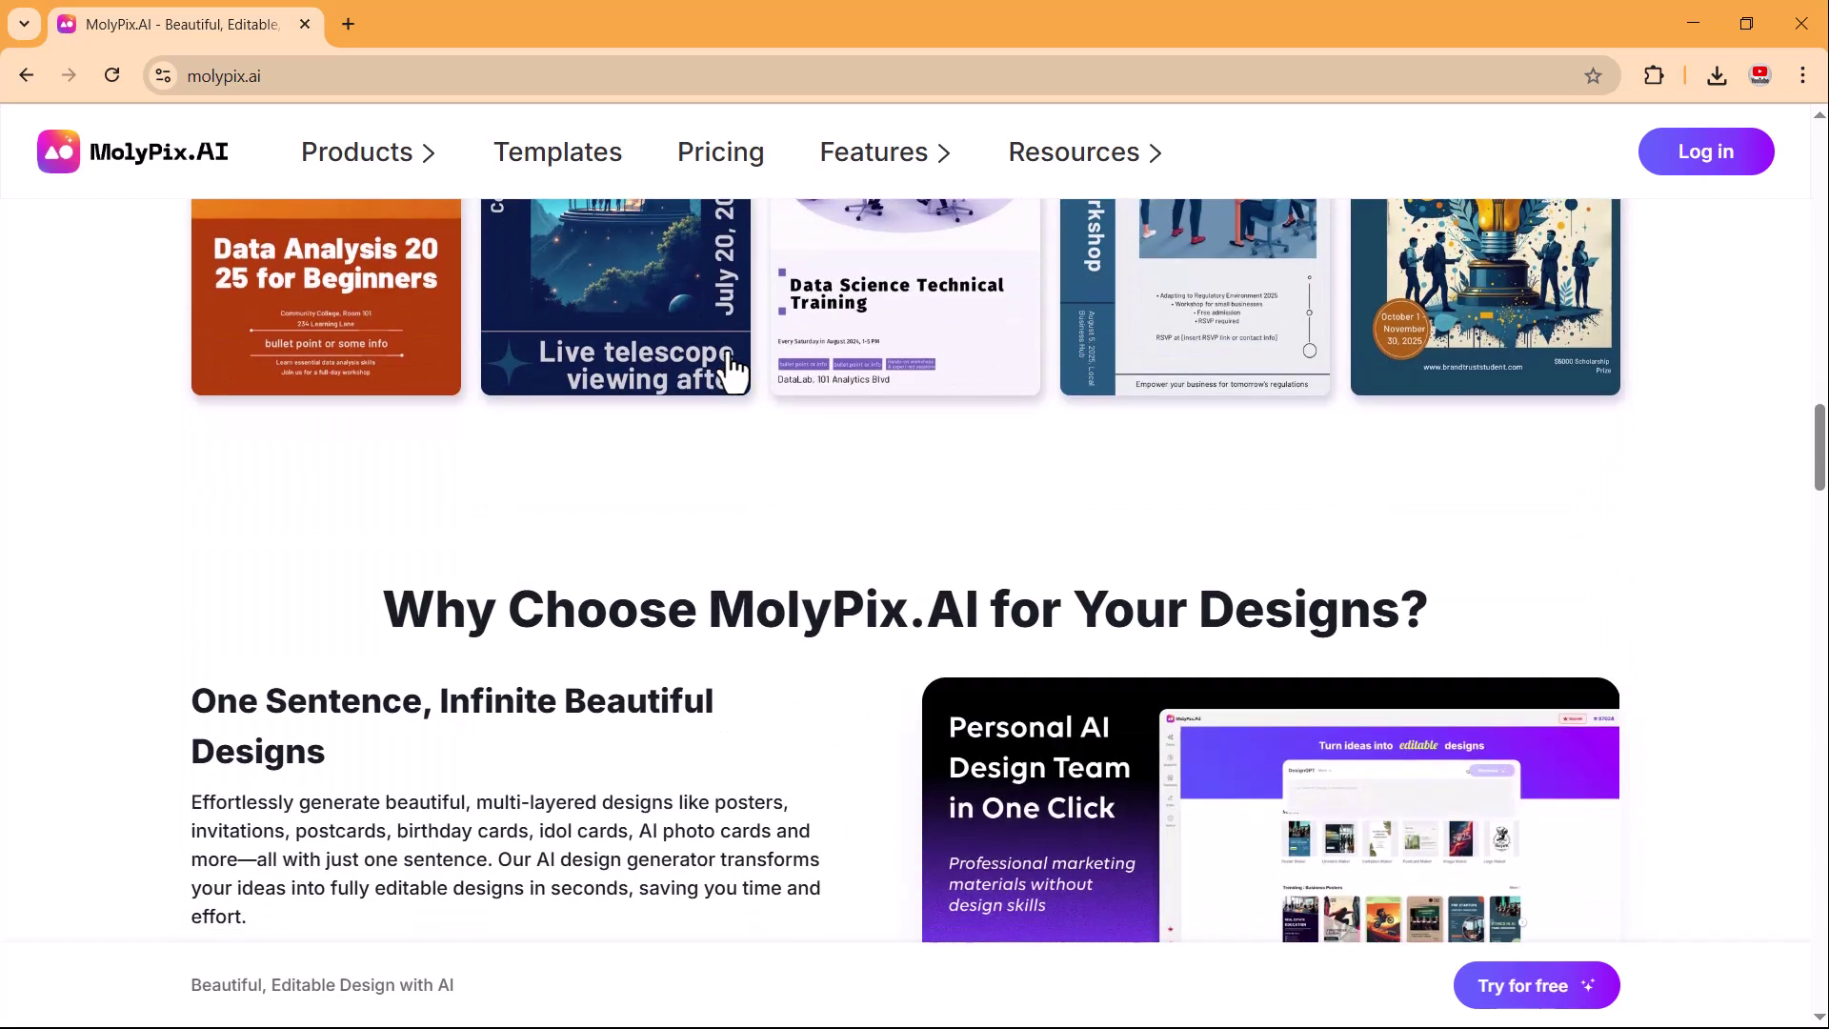
scroll(730, 354, down, 5)
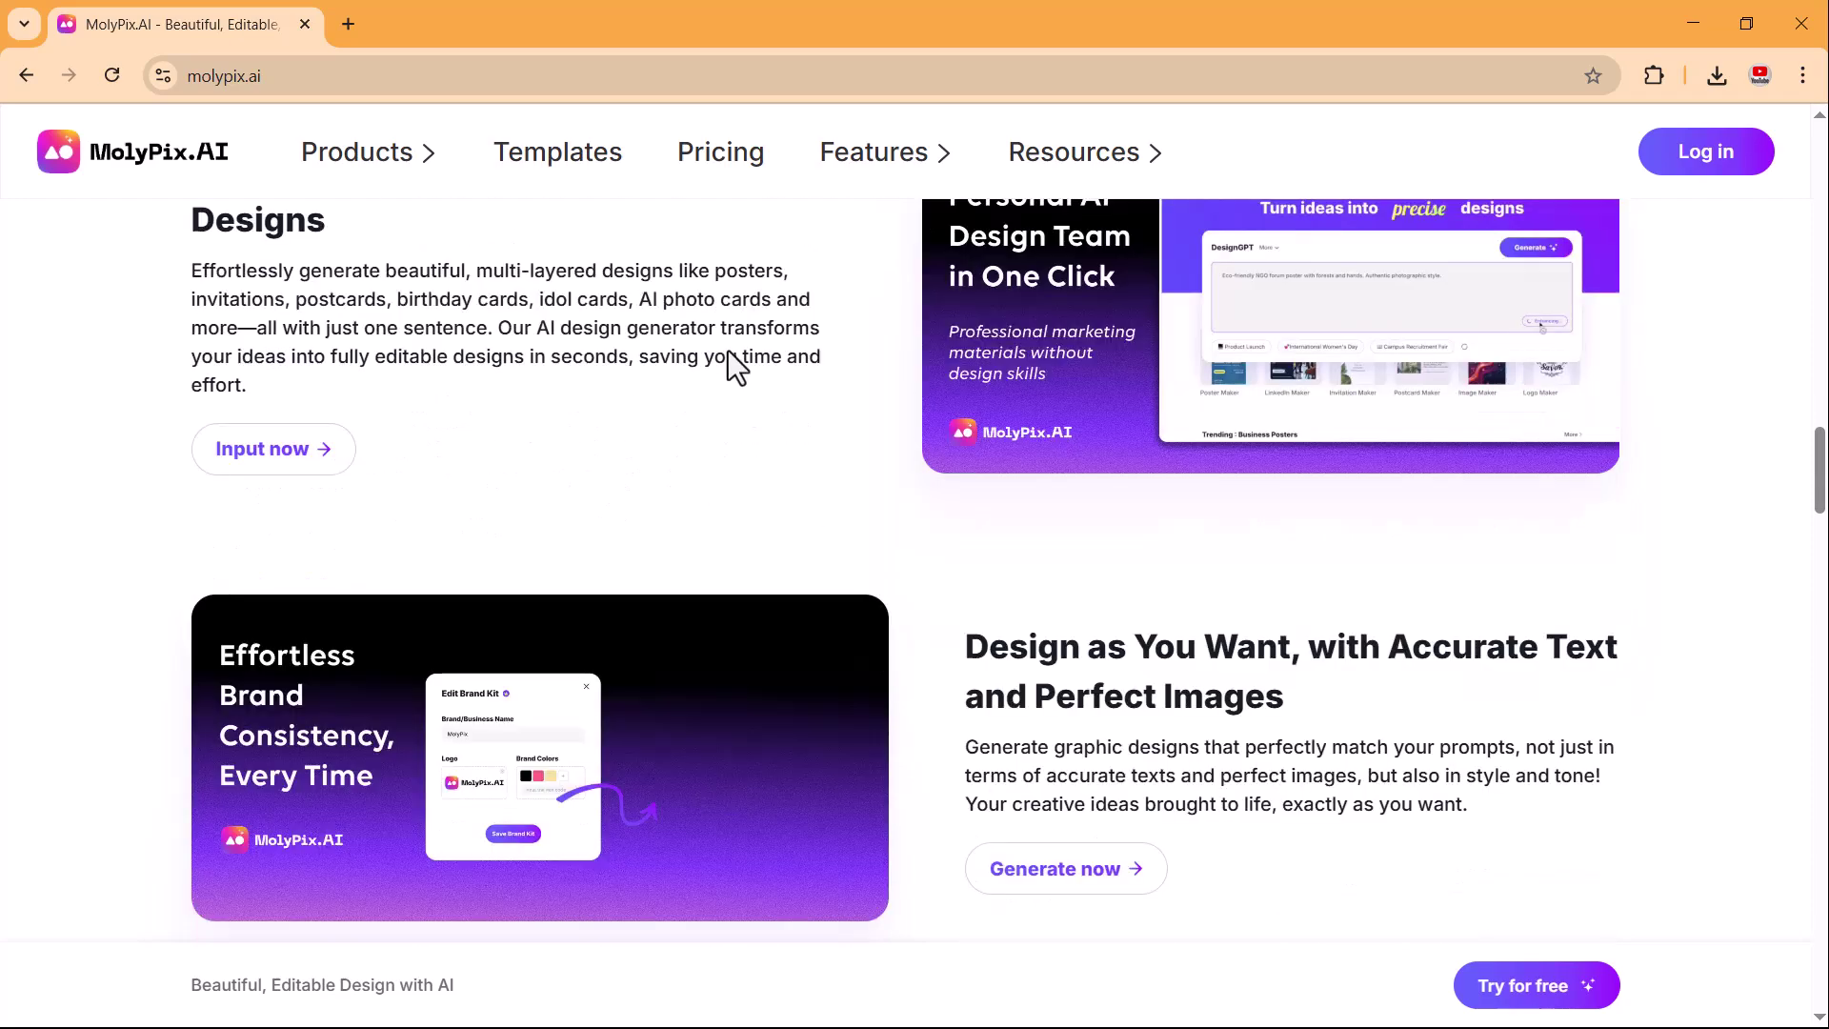
scroll(728, 362, down, 7)
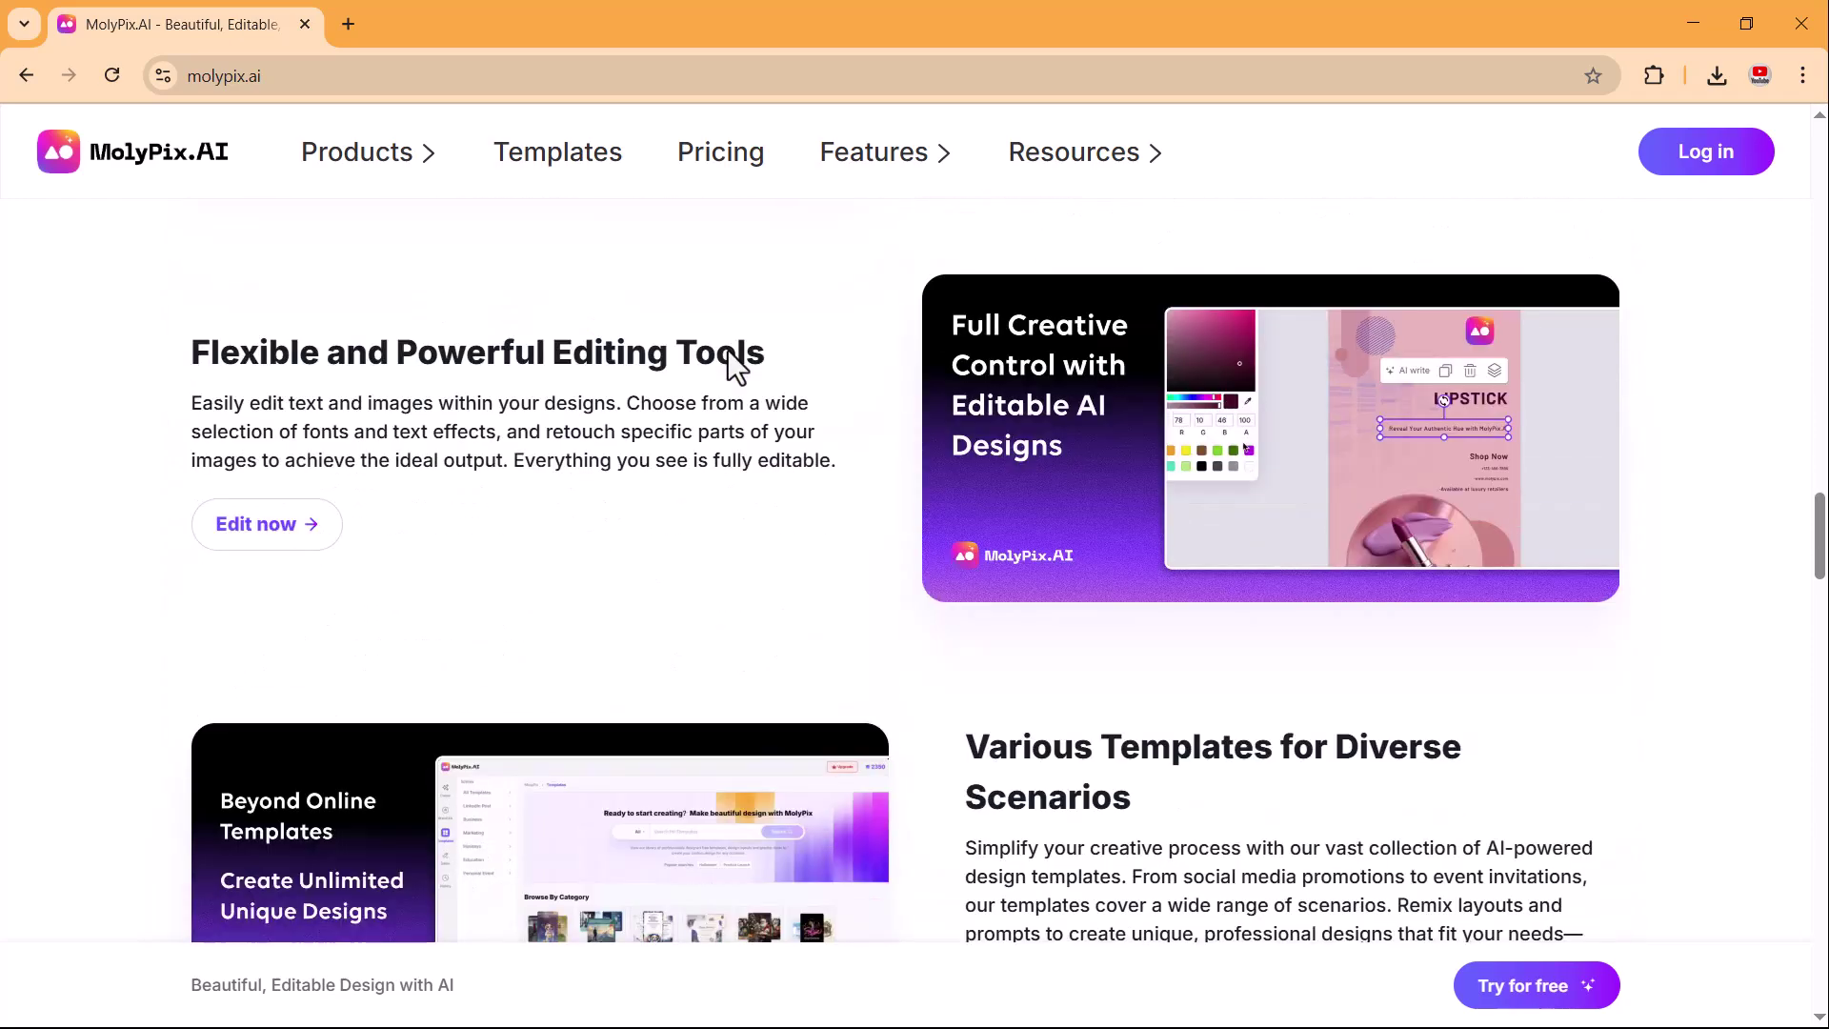
scroll(728, 351, down, 6)
scroll(728, 351, down, 9)
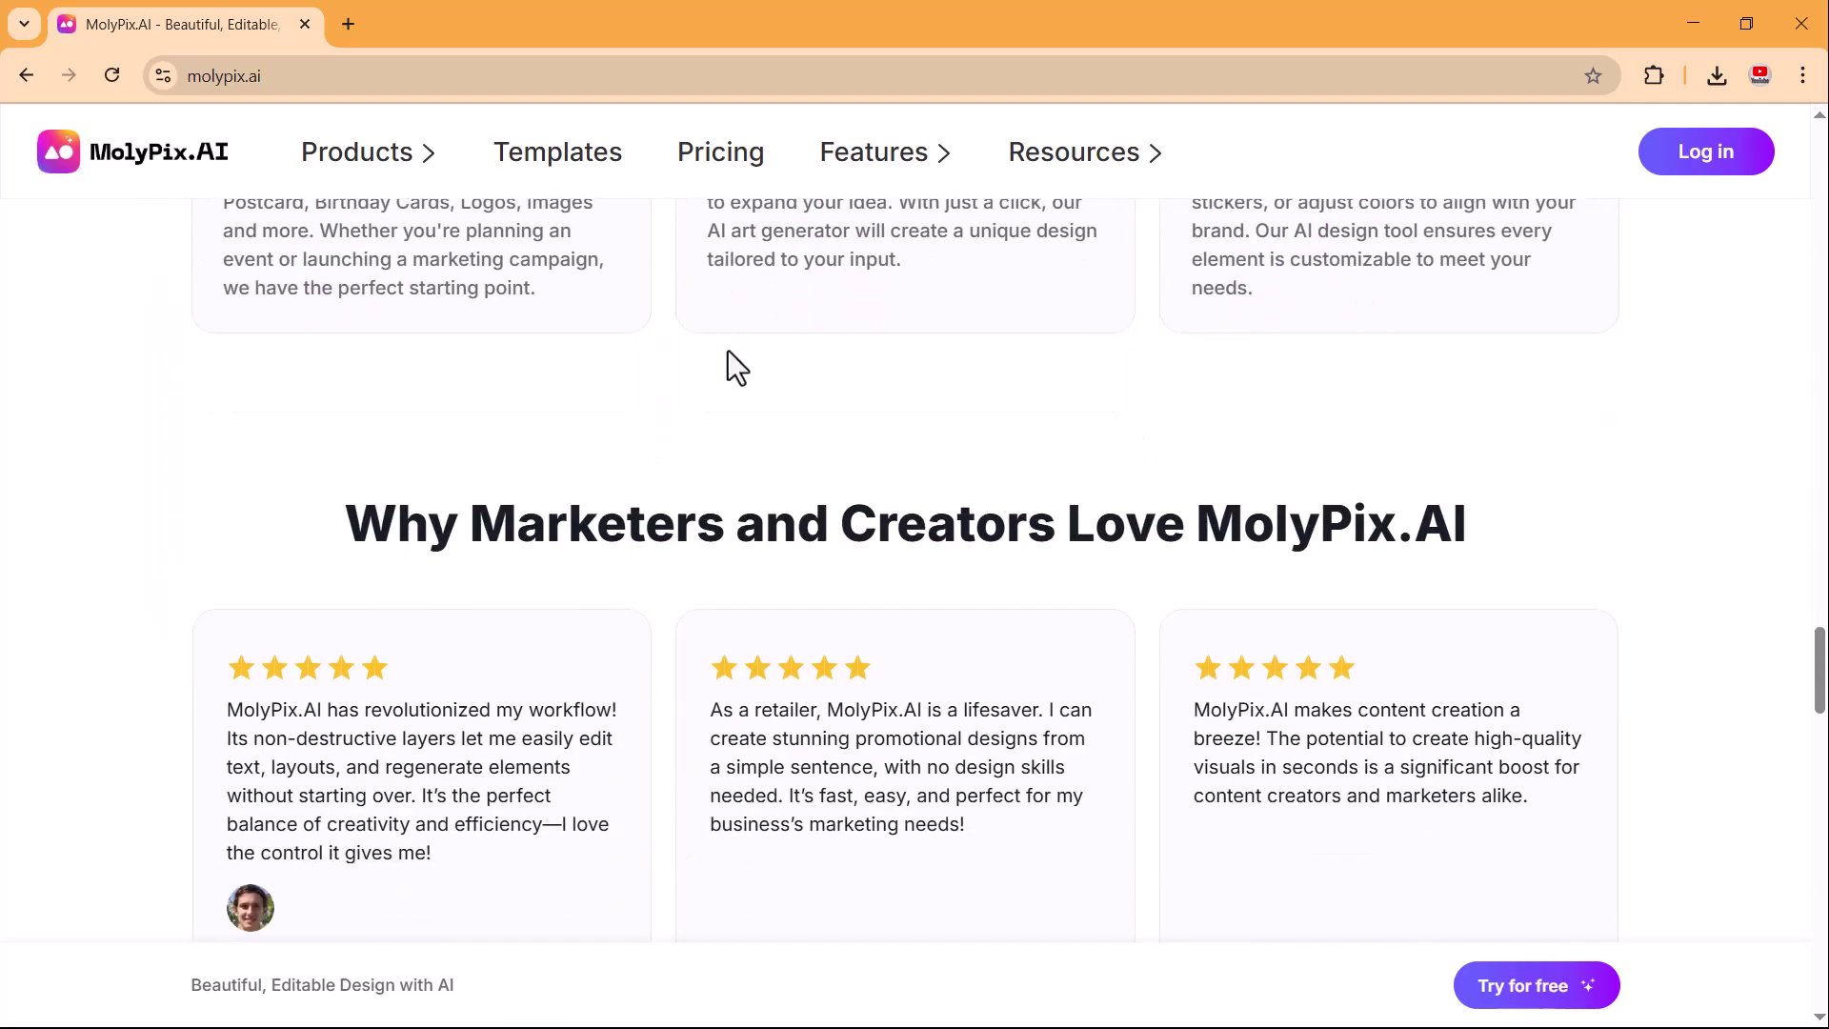
scroll(728, 351, up, 9)
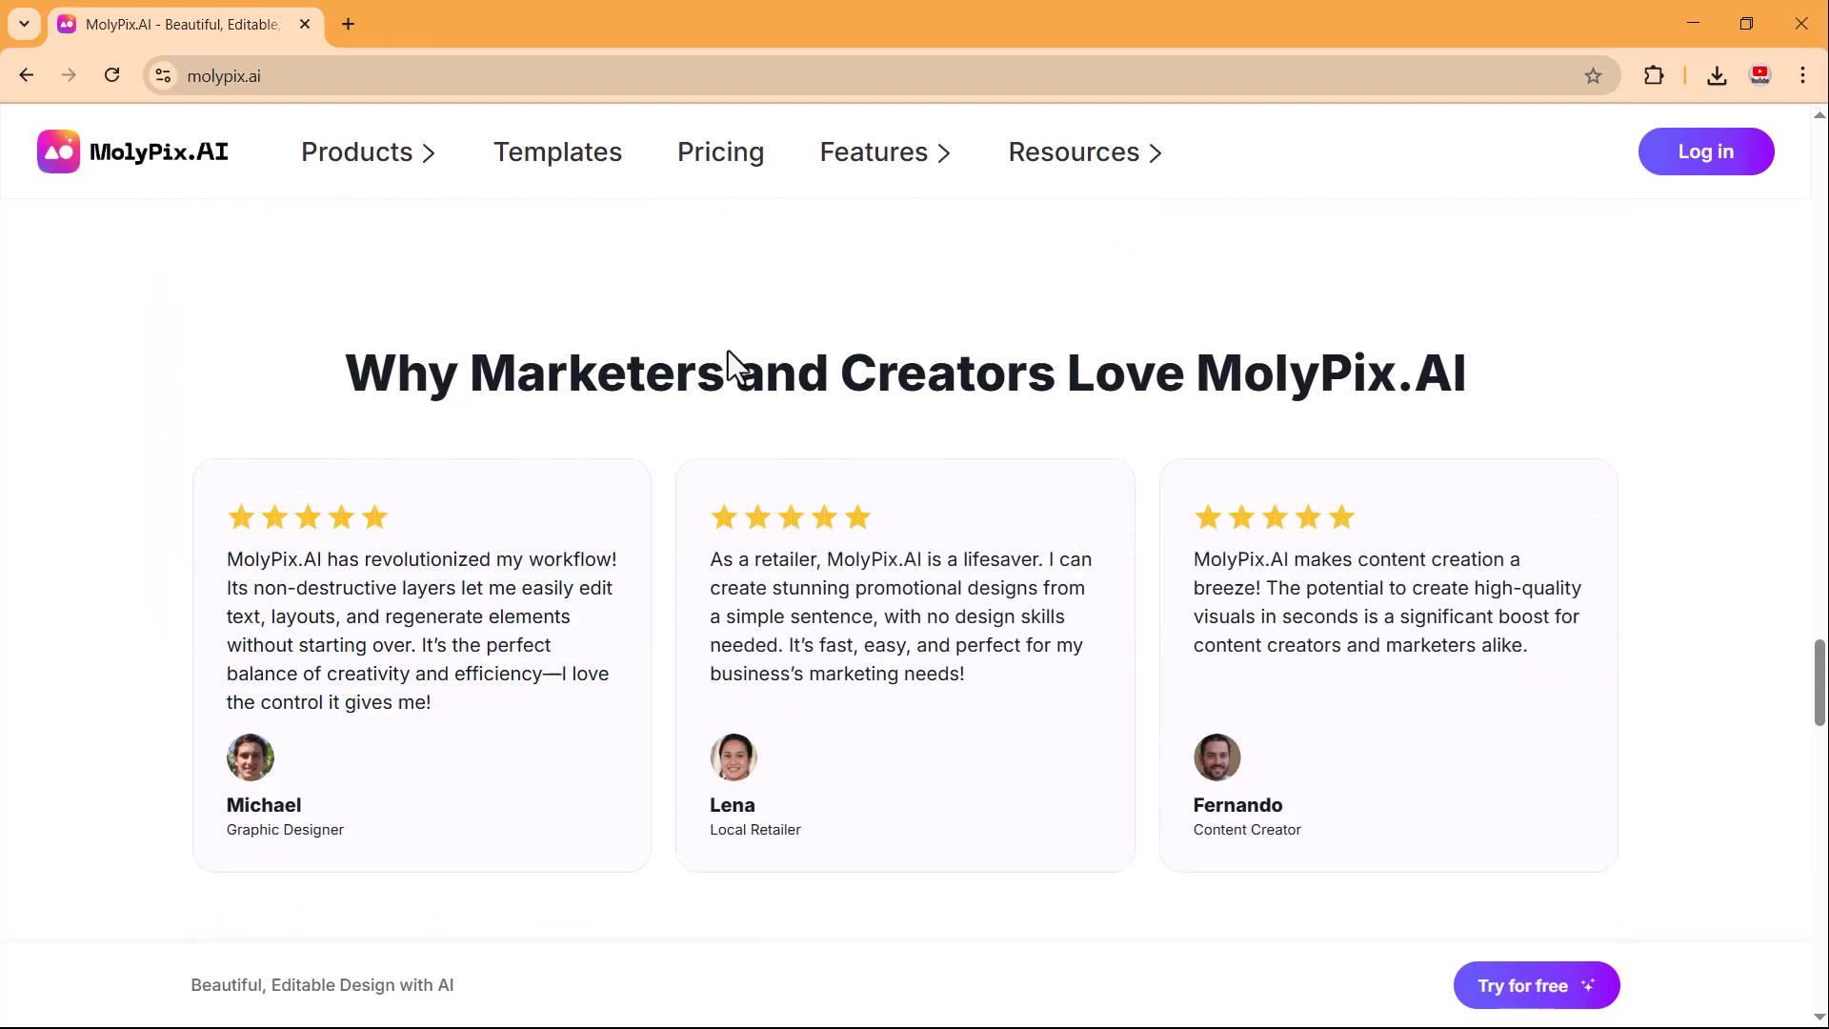
scroll(727, 351, up, 8)
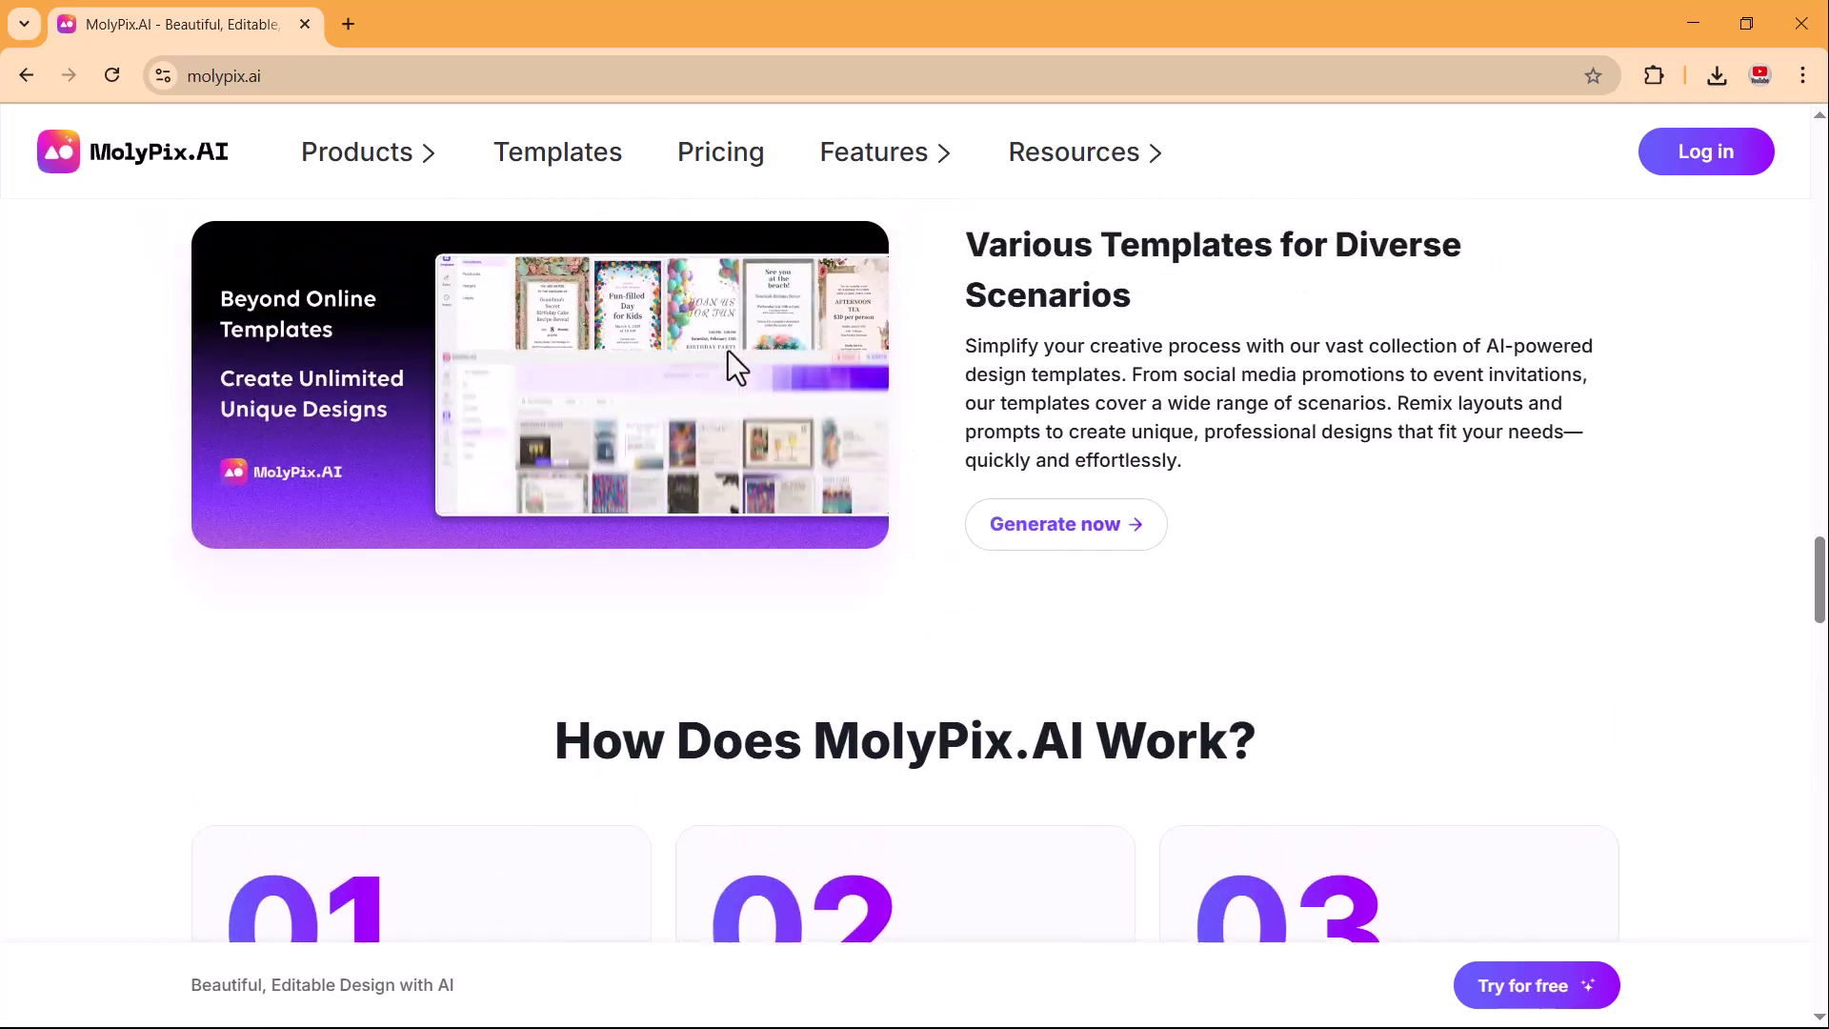
scroll(728, 351, up, 9)
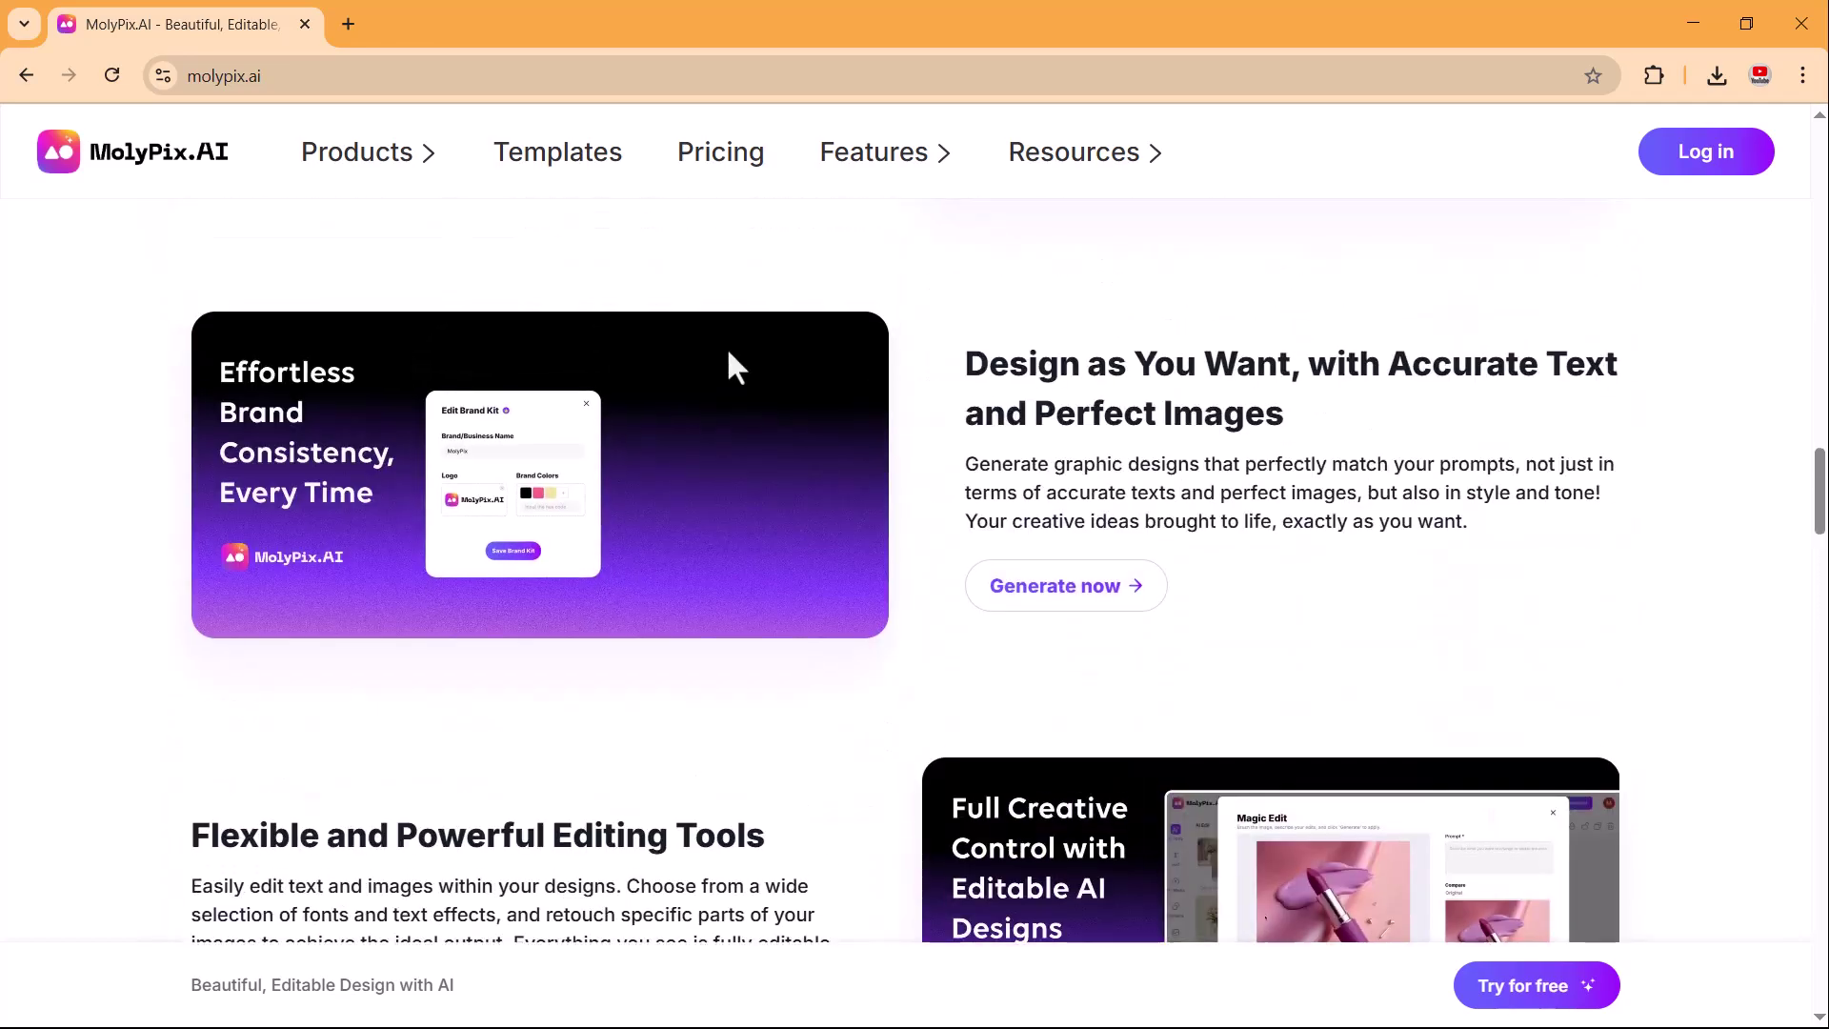
scroll(728, 346, up, 5)
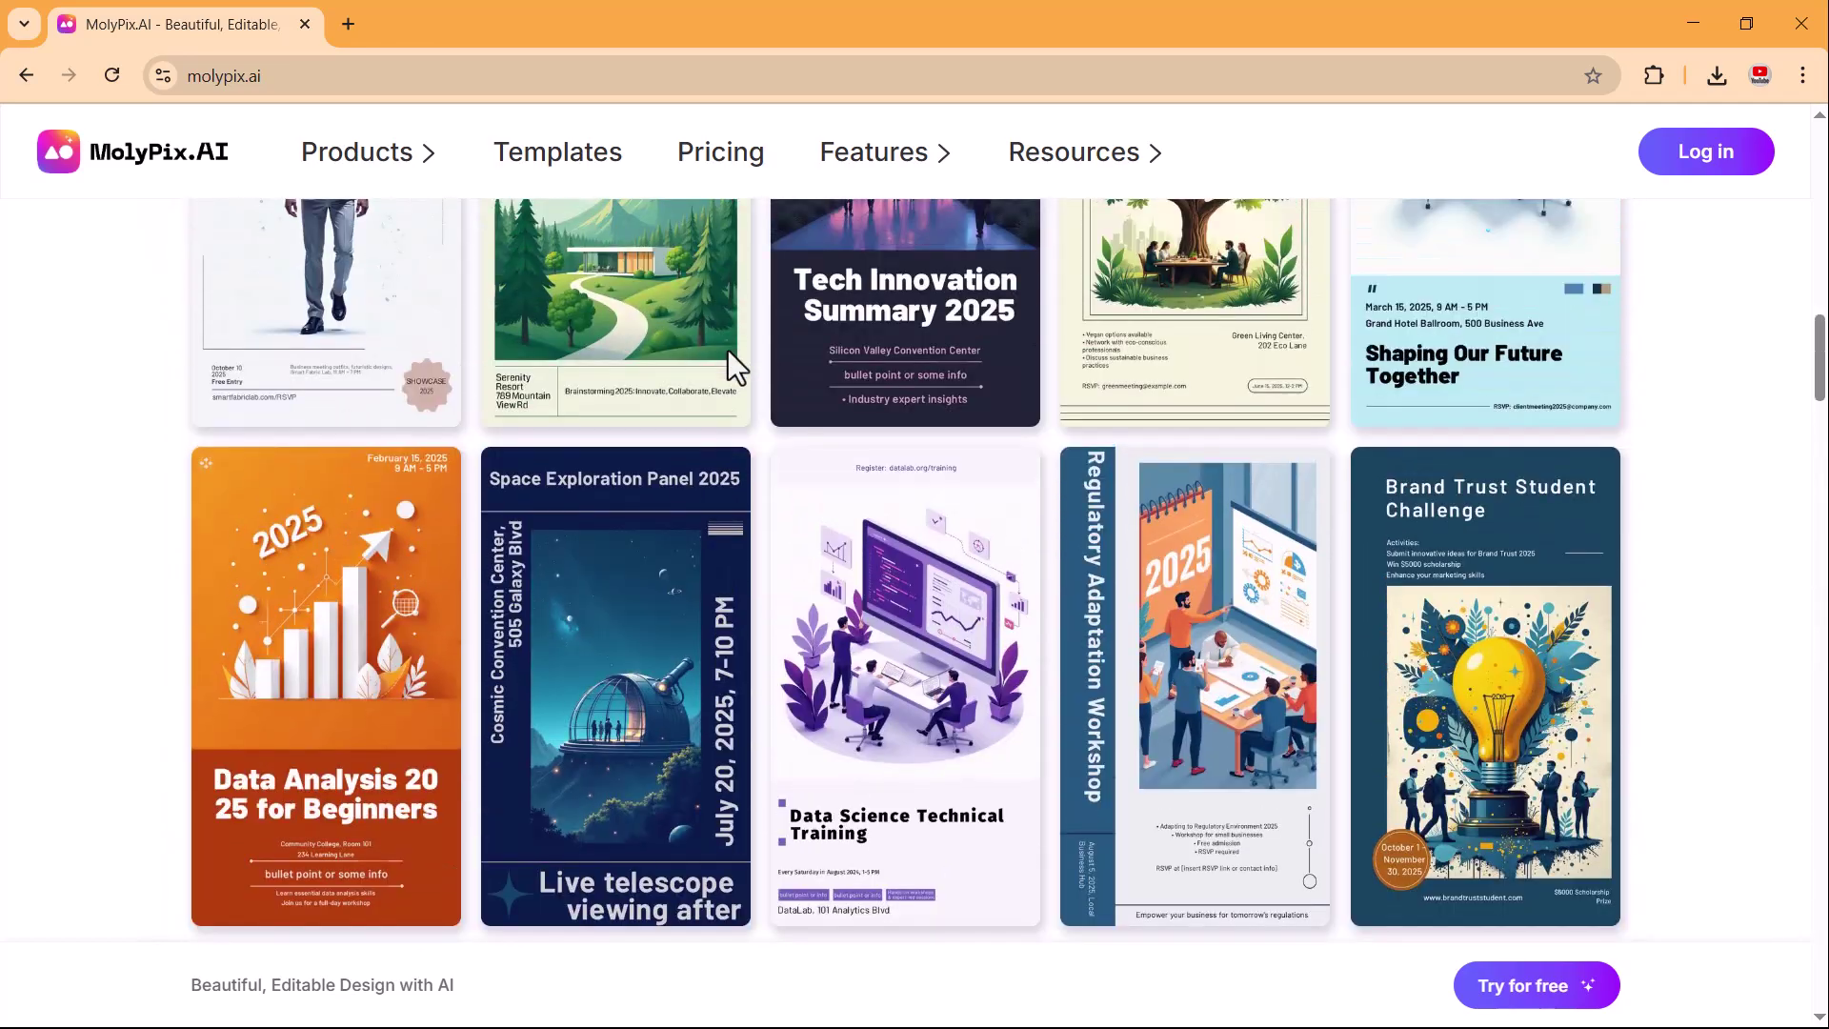